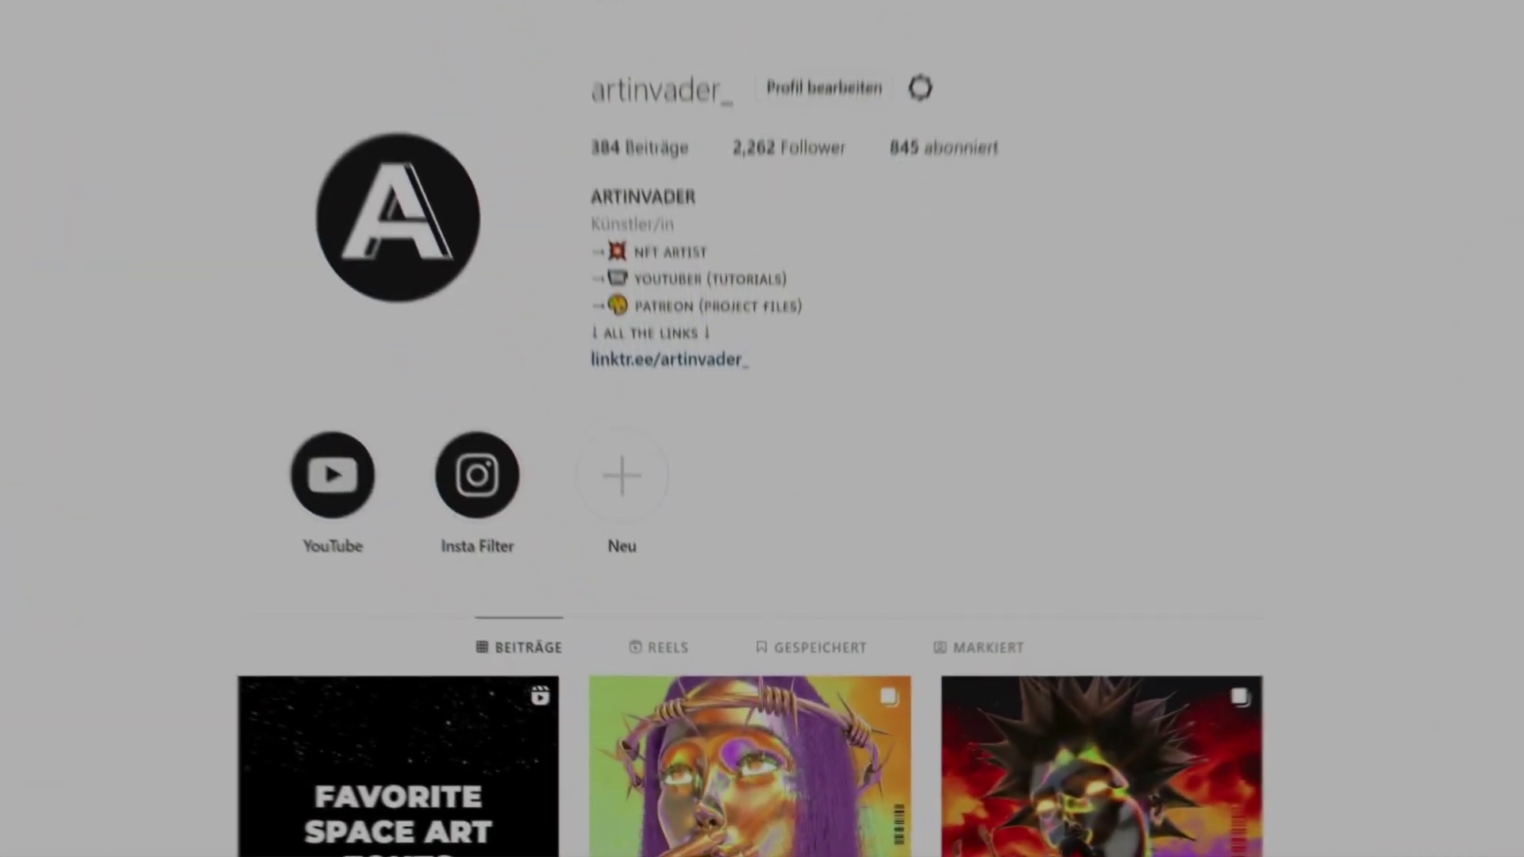
# Look through the artwork posts on the Instagram profile
pyautogui.scroll(-7, 557, 577)
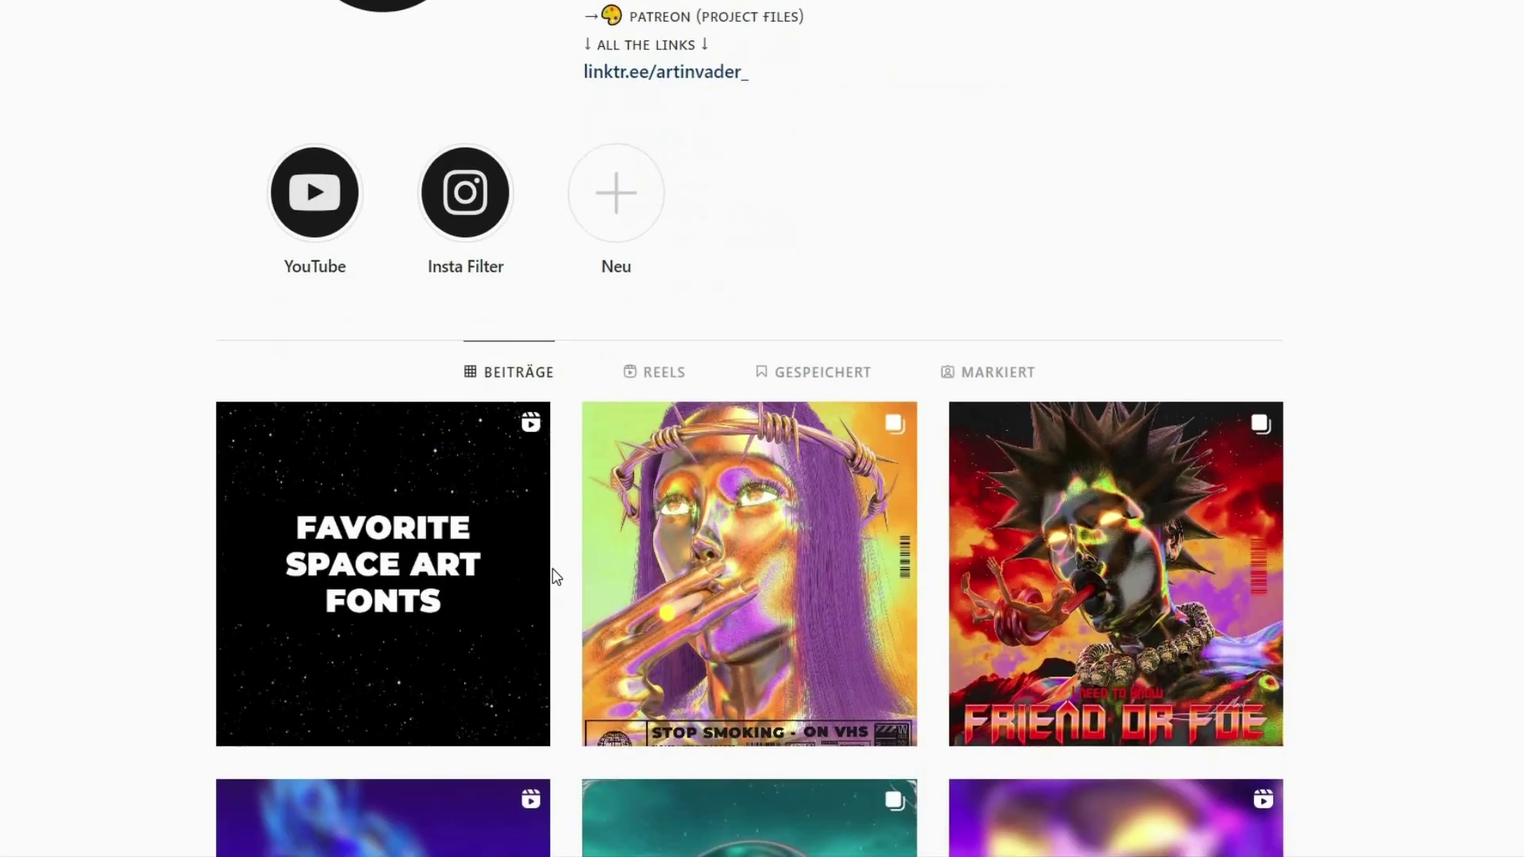
pyautogui.scroll(-3, 557, 577)
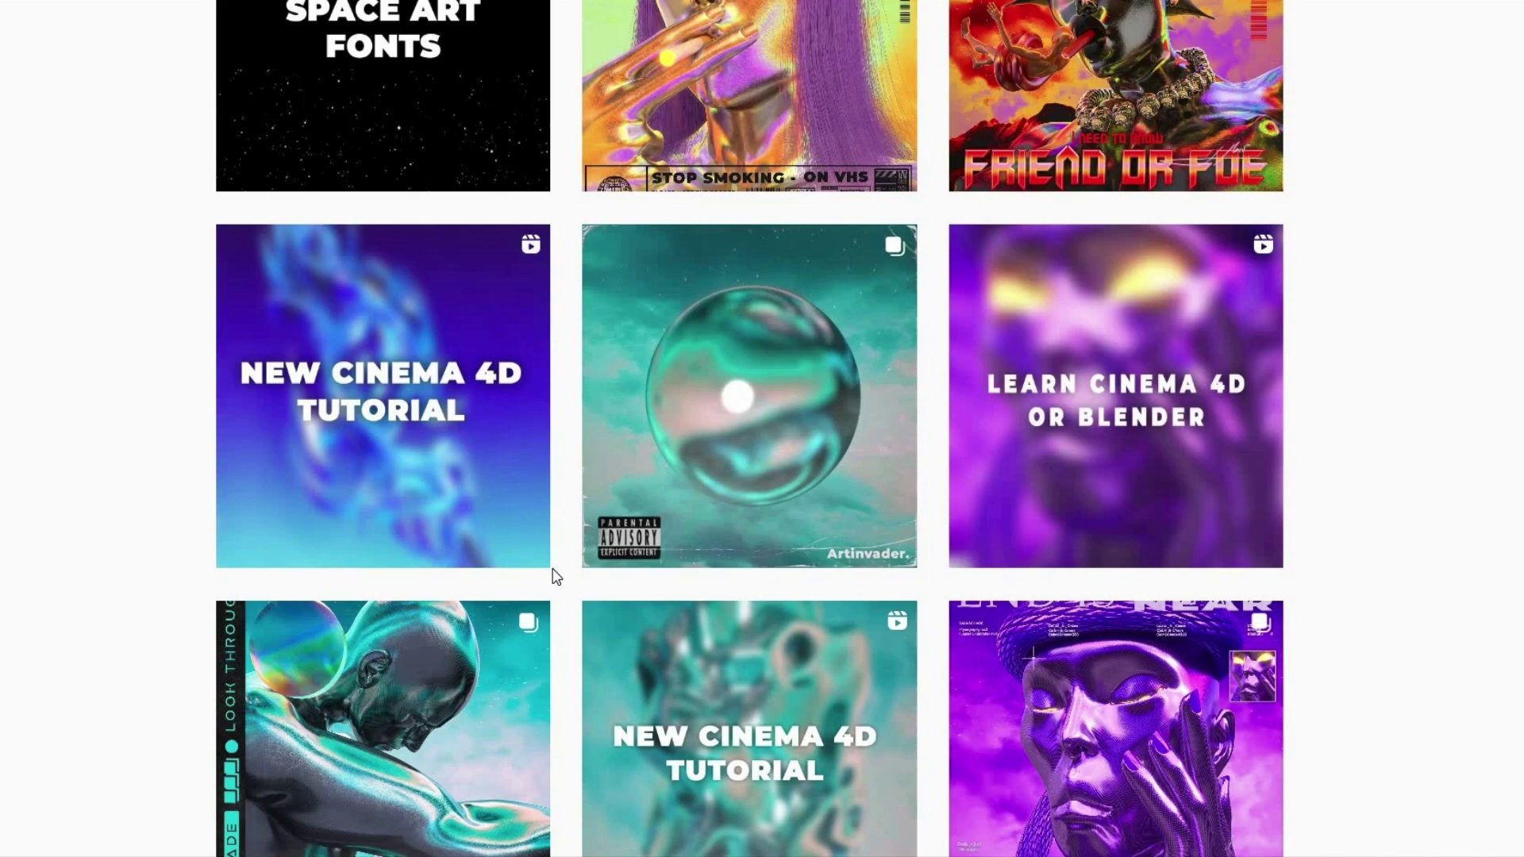
pyautogui.scroll(-5, 557, 578)
pyautogui.scroll(-3, 556, 577)
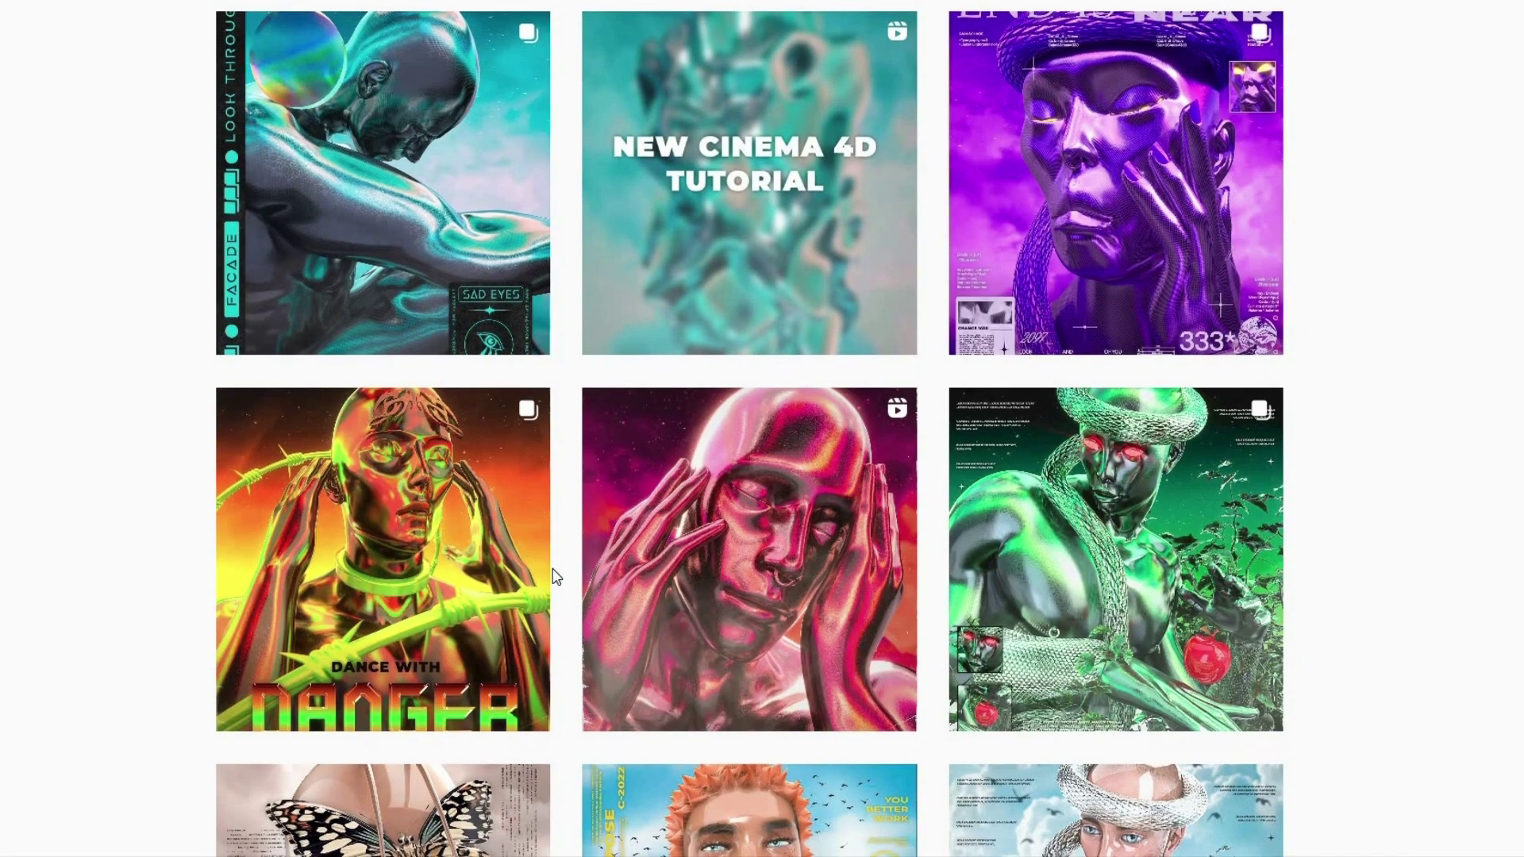
pyautogui.scroll(-3, 556, 577)
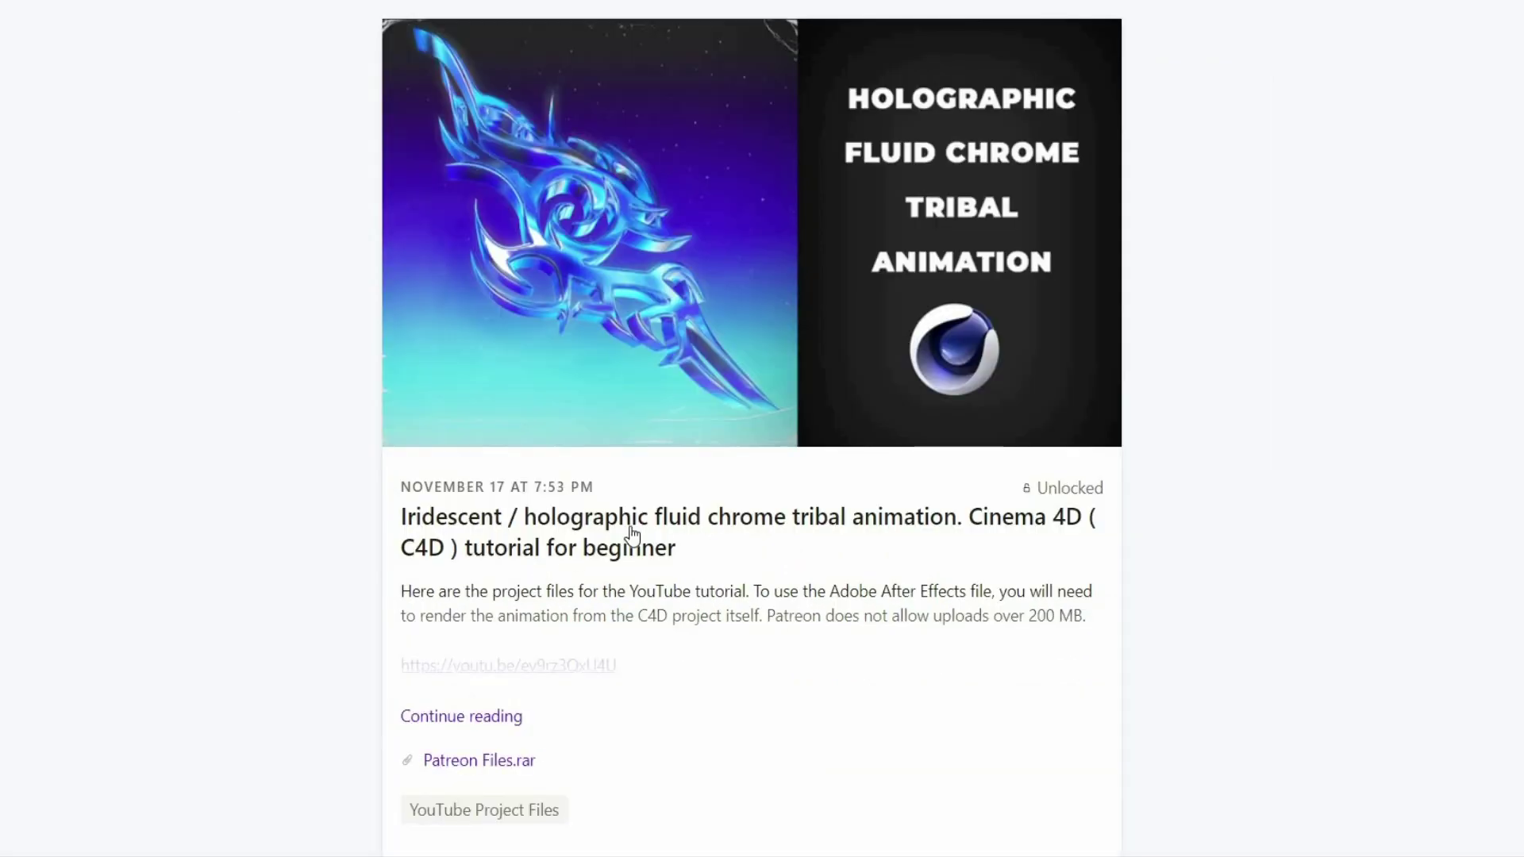
# Switch to Patreon and look through the YouTube project file posts and the Cinema 4D + Redshift posts
pyautogui.scroll(-10, 629, 534)
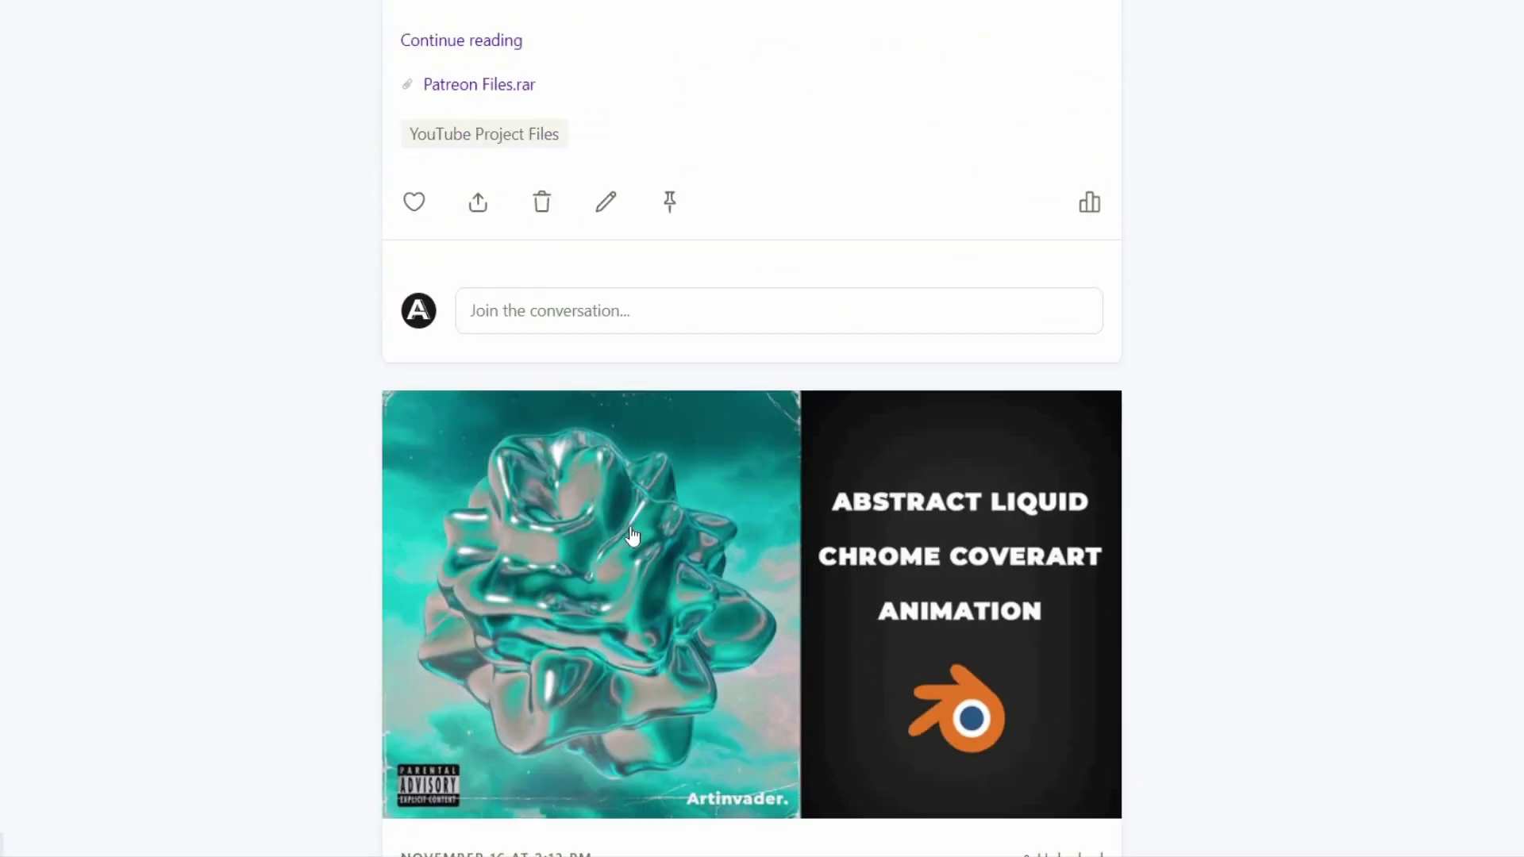
pyautogui.scroll(-15, 633, 538)
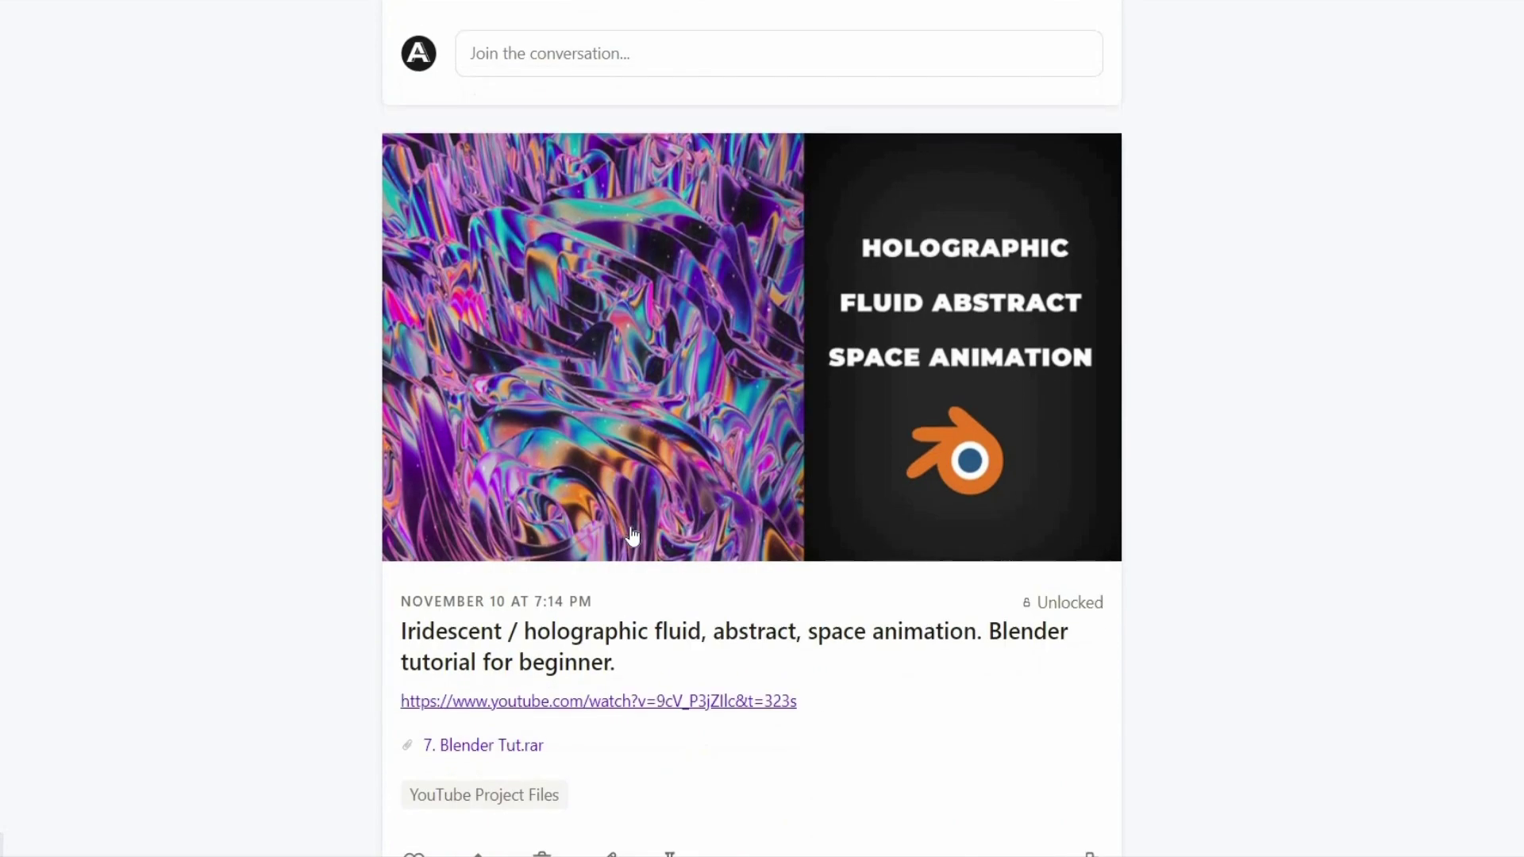
pyautogui.scroll(-2, 633, 538)
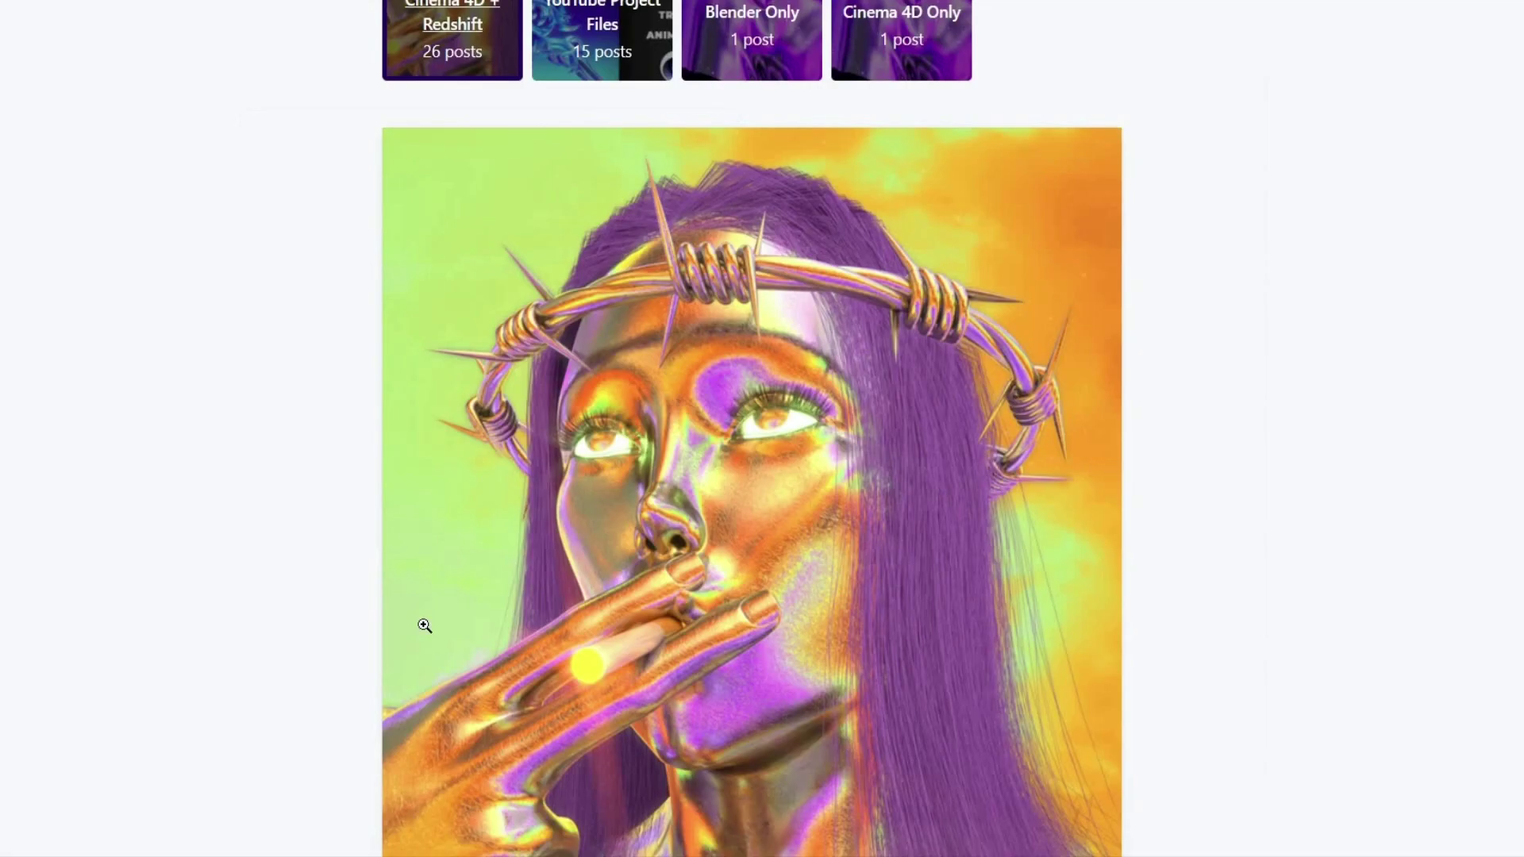
pyautogui.scroll(-1, 425, 626)
pyautogui.scroll(-17, 425, 627)
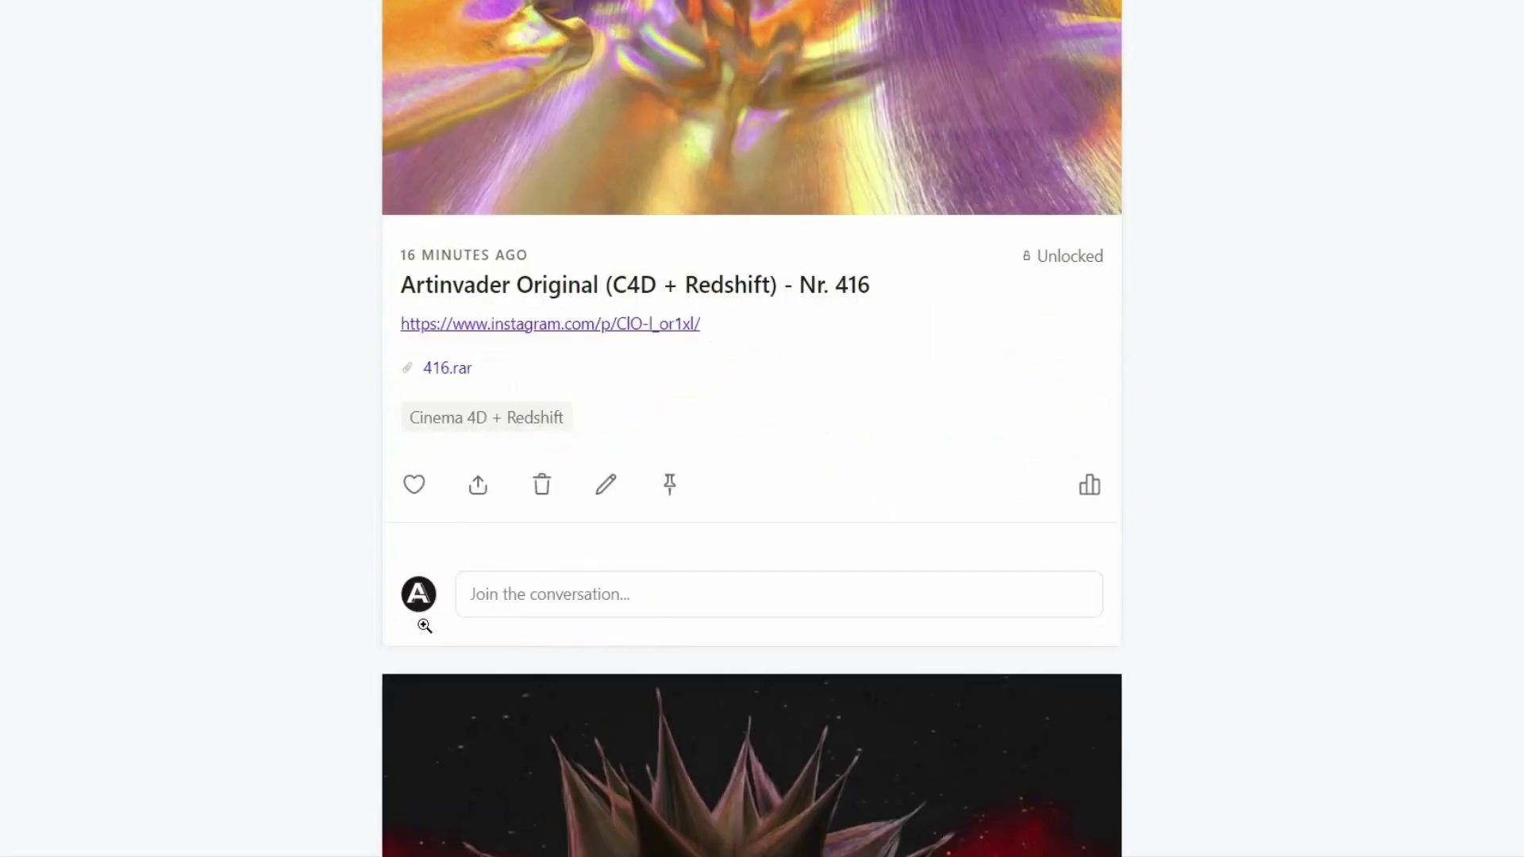
pyautogui.scroll(-20, 424, 625)
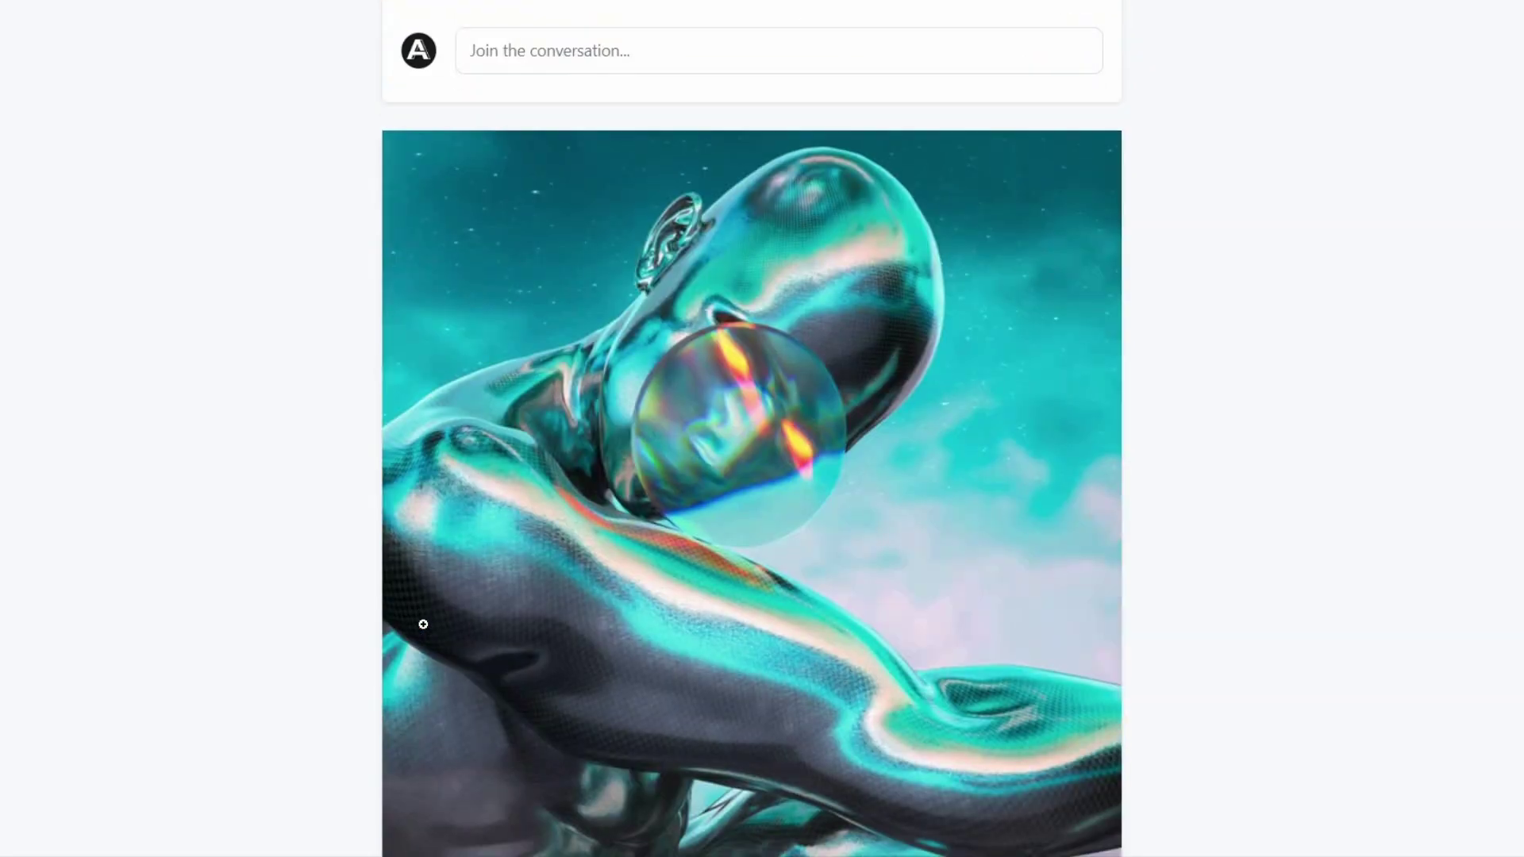
pyautogui.scroll(-13, 425, 626)
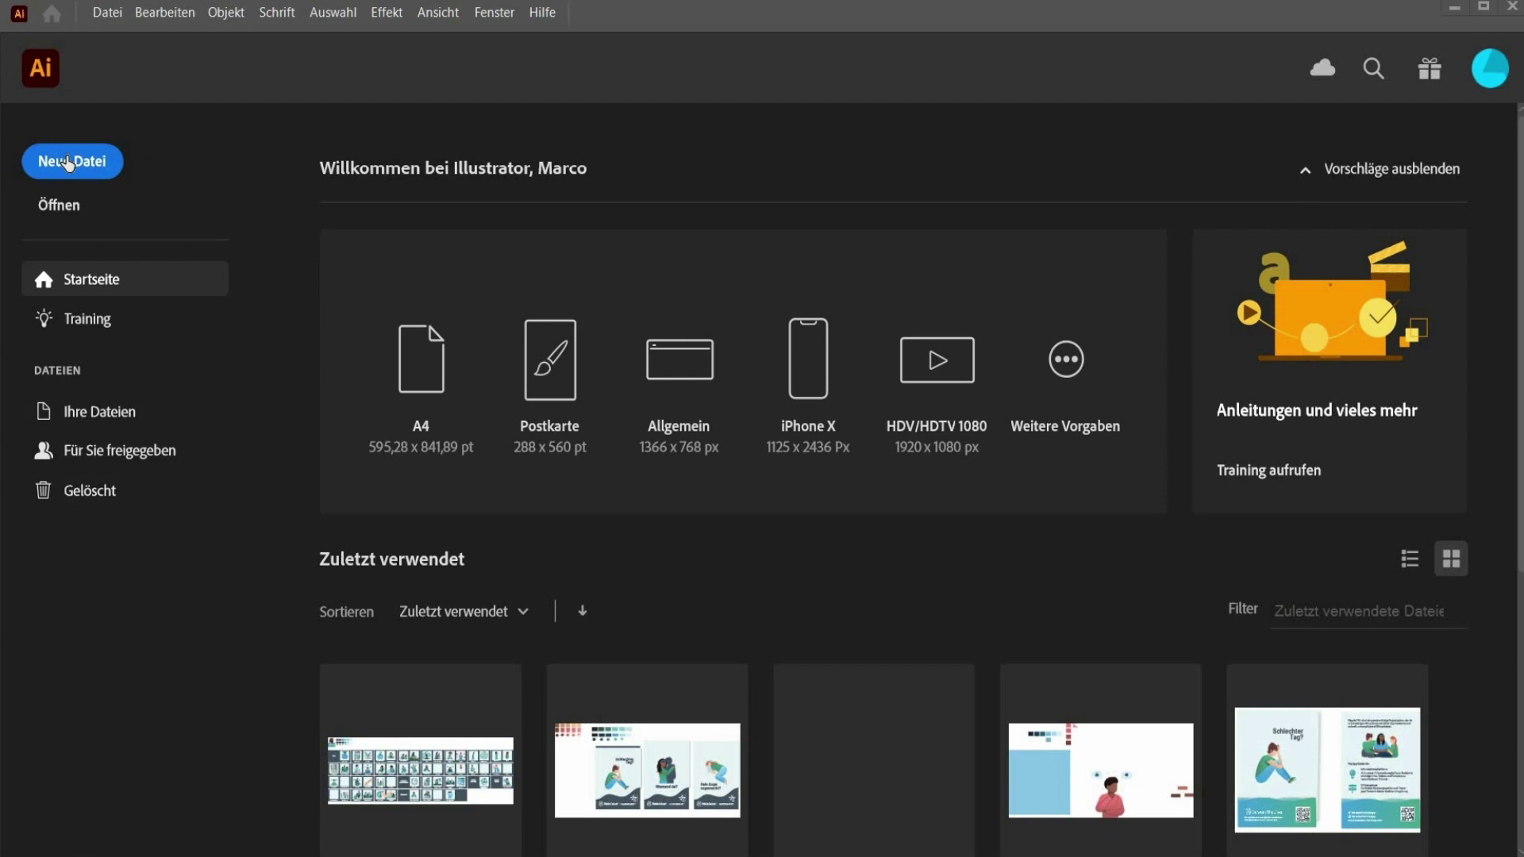
# In Illustrator, create a new 1080 x 1080 px document and place the Adidas logo image on the artboard
pyautogui.click(68, 163)
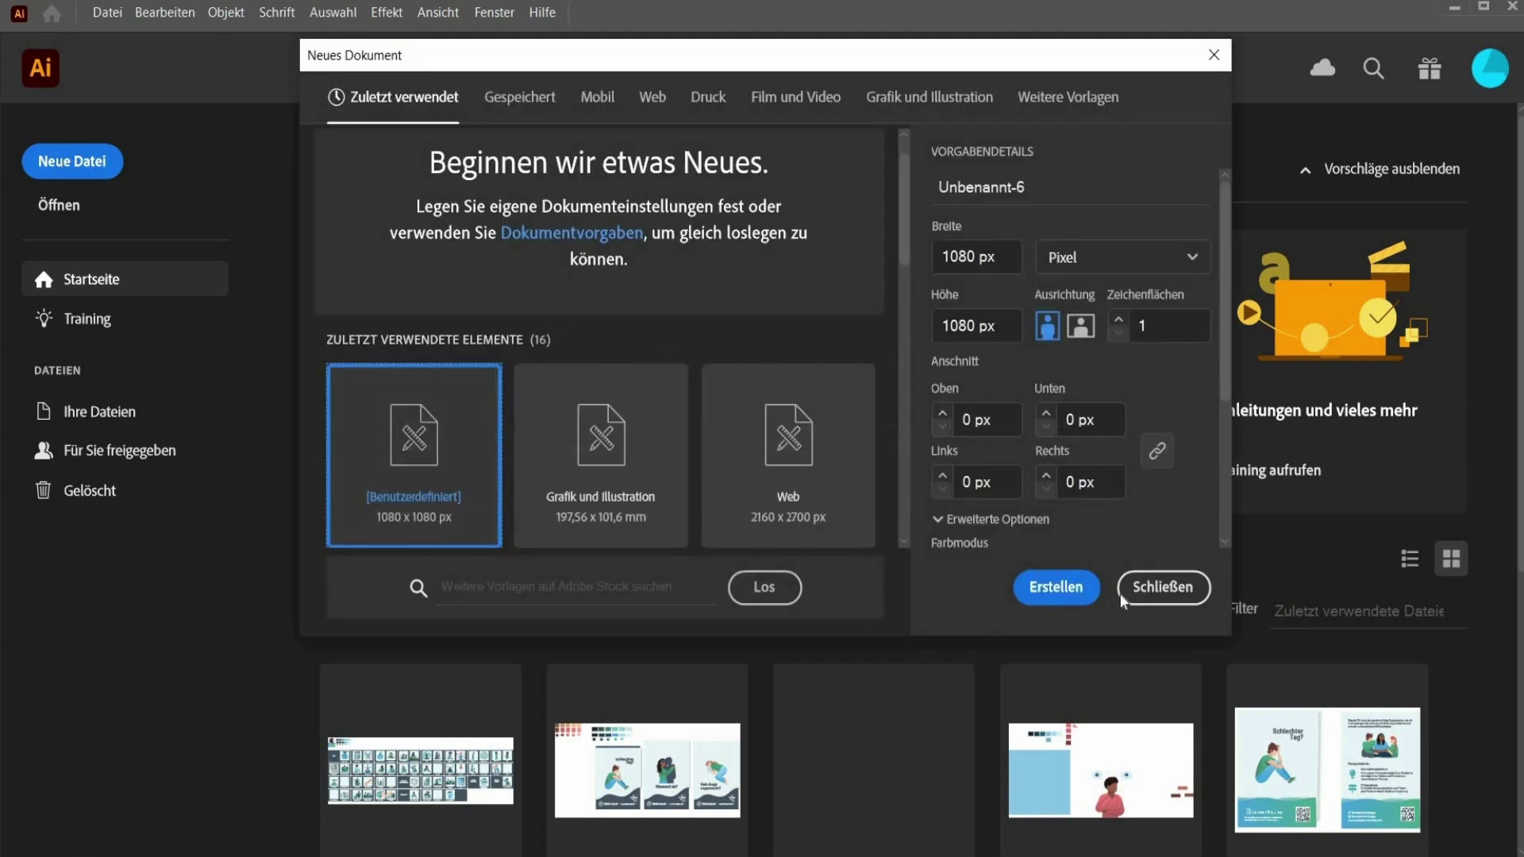
pyautogui.click(1060, 587)
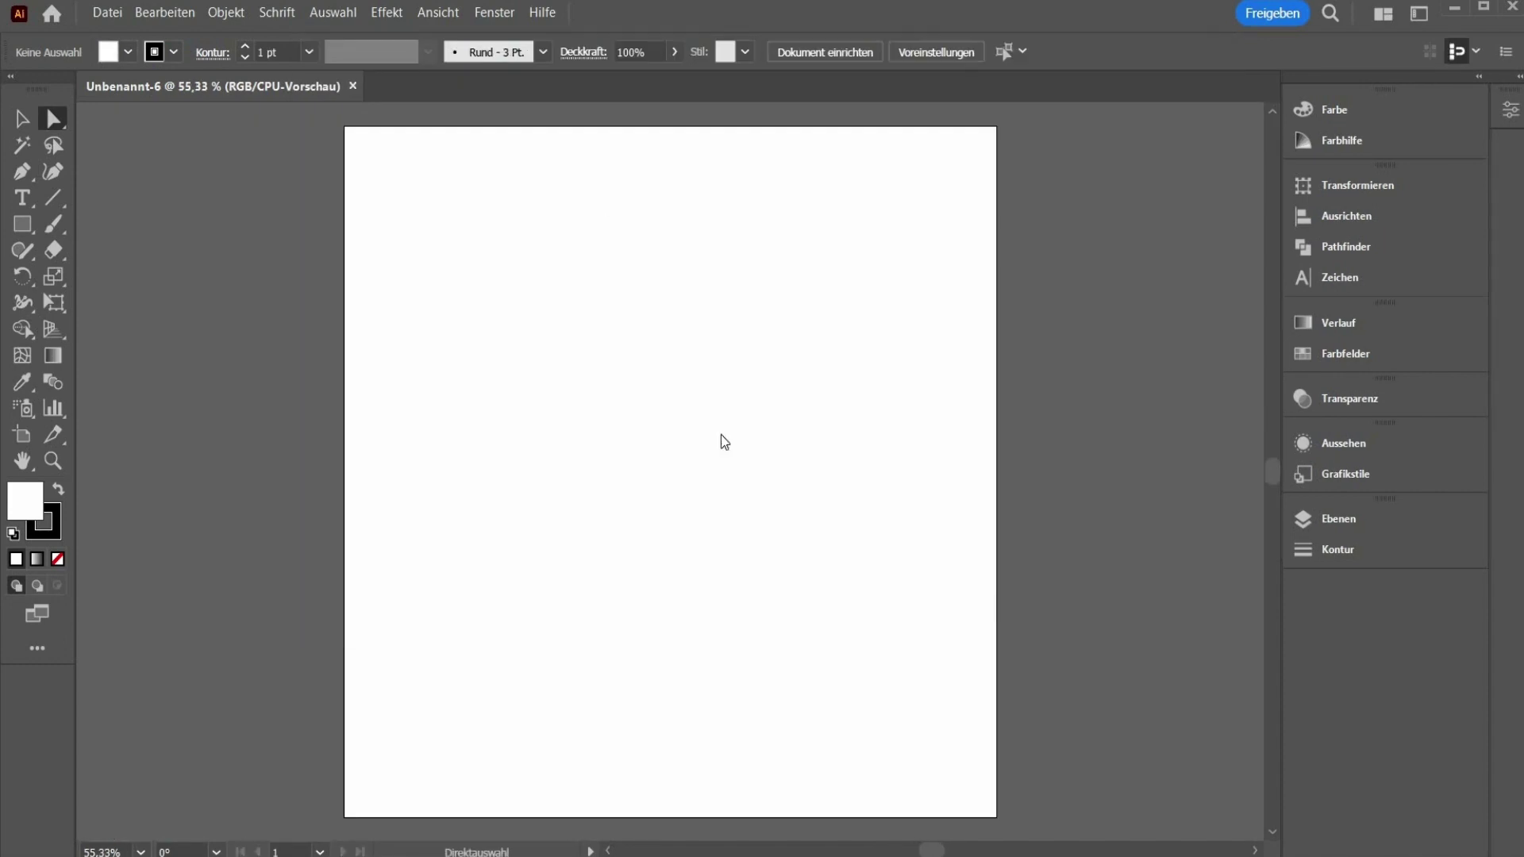
pyautogui.moveTo(721, 434); pyautogui.dragTo(609, 484)
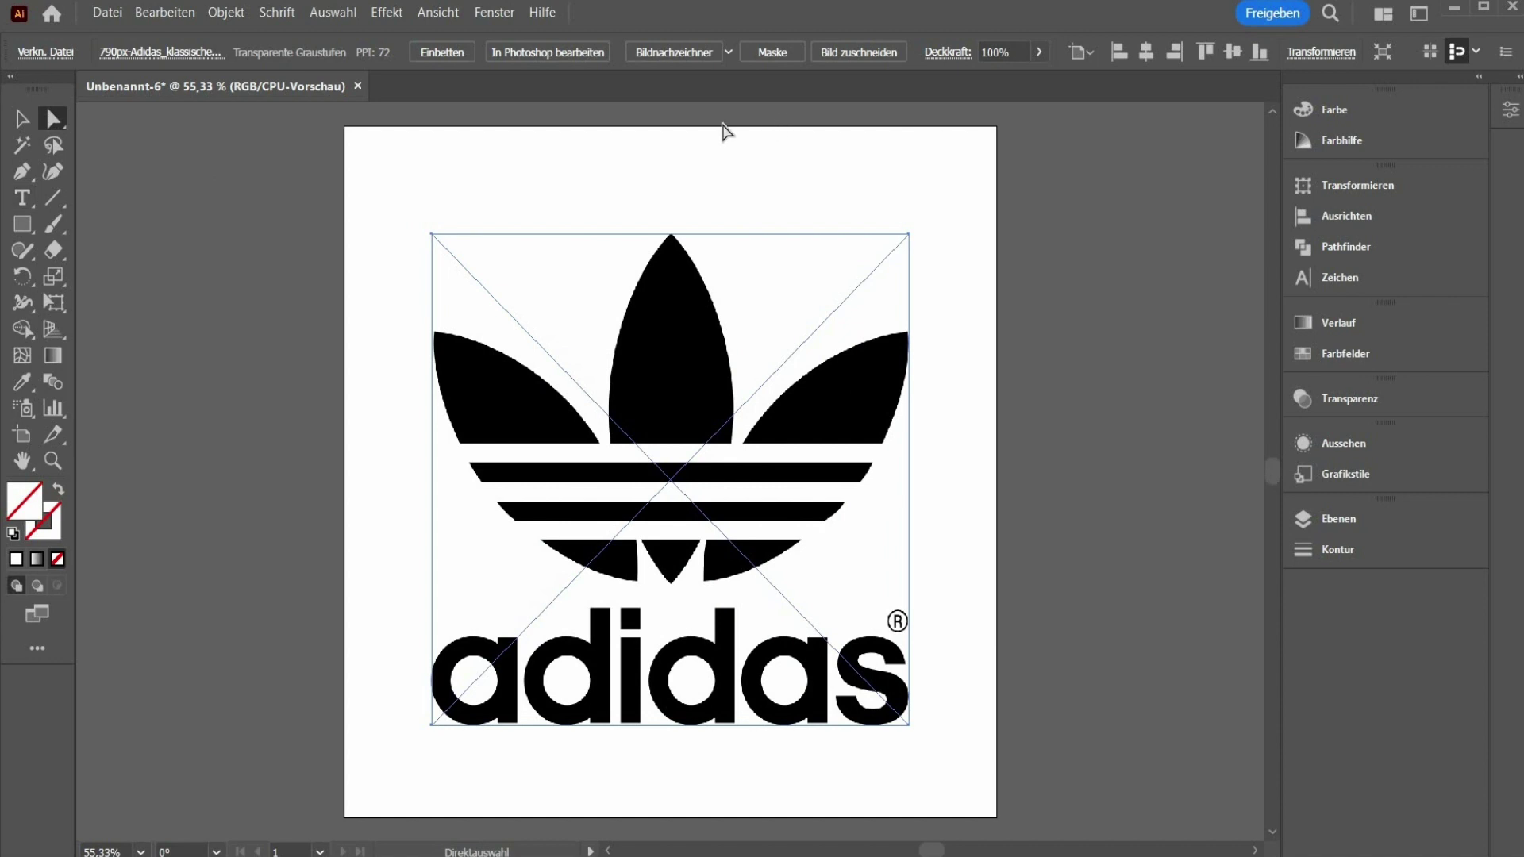
# Trace the placed Adidas logo image and expand the result into ungrouped vector paths
pyautogui.click(673, 53)
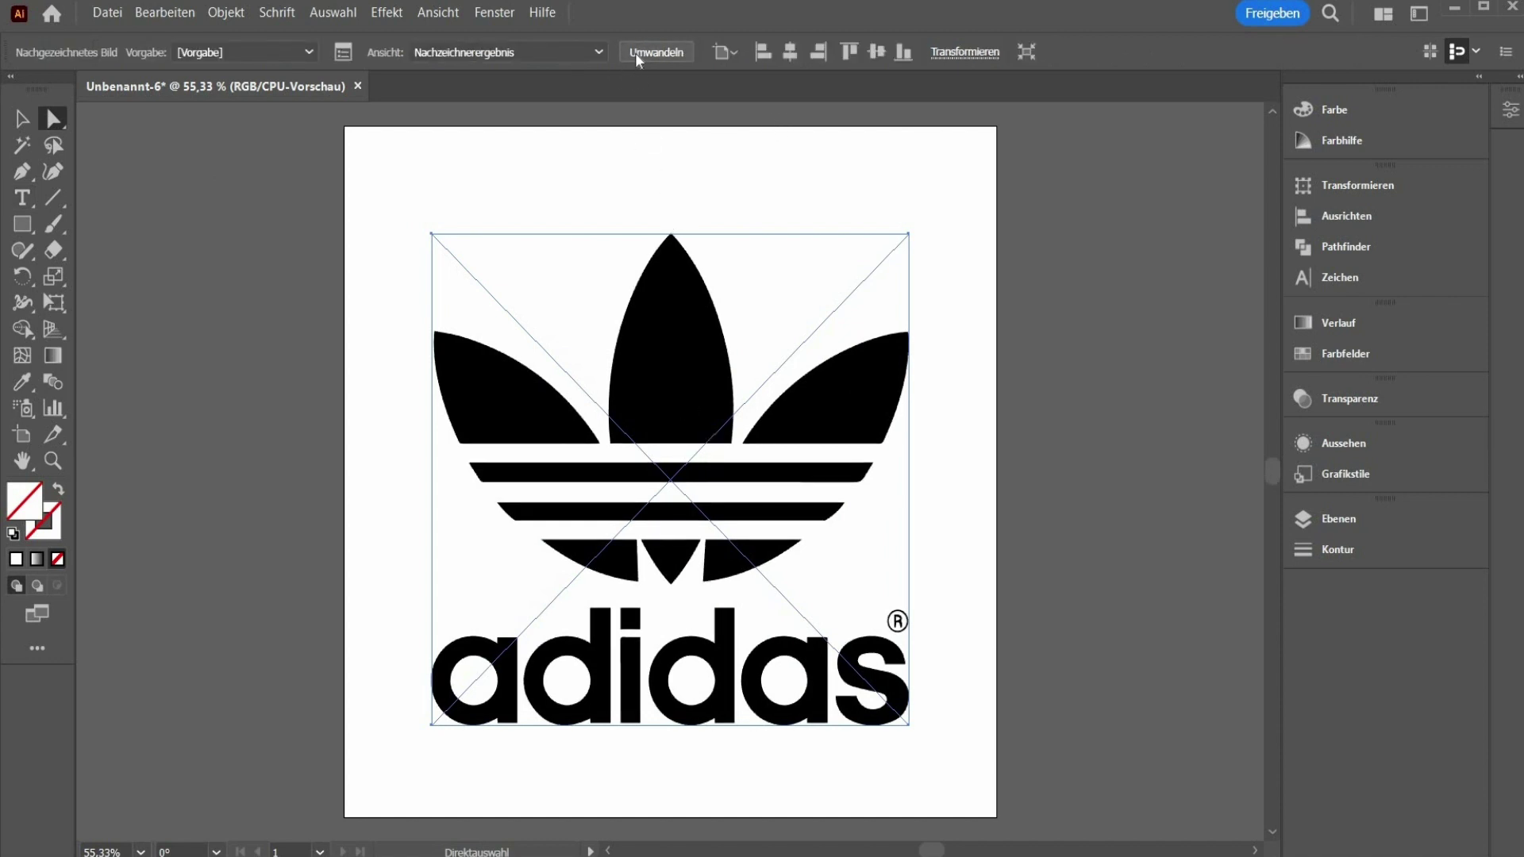
pyautogui.click(635, 53)
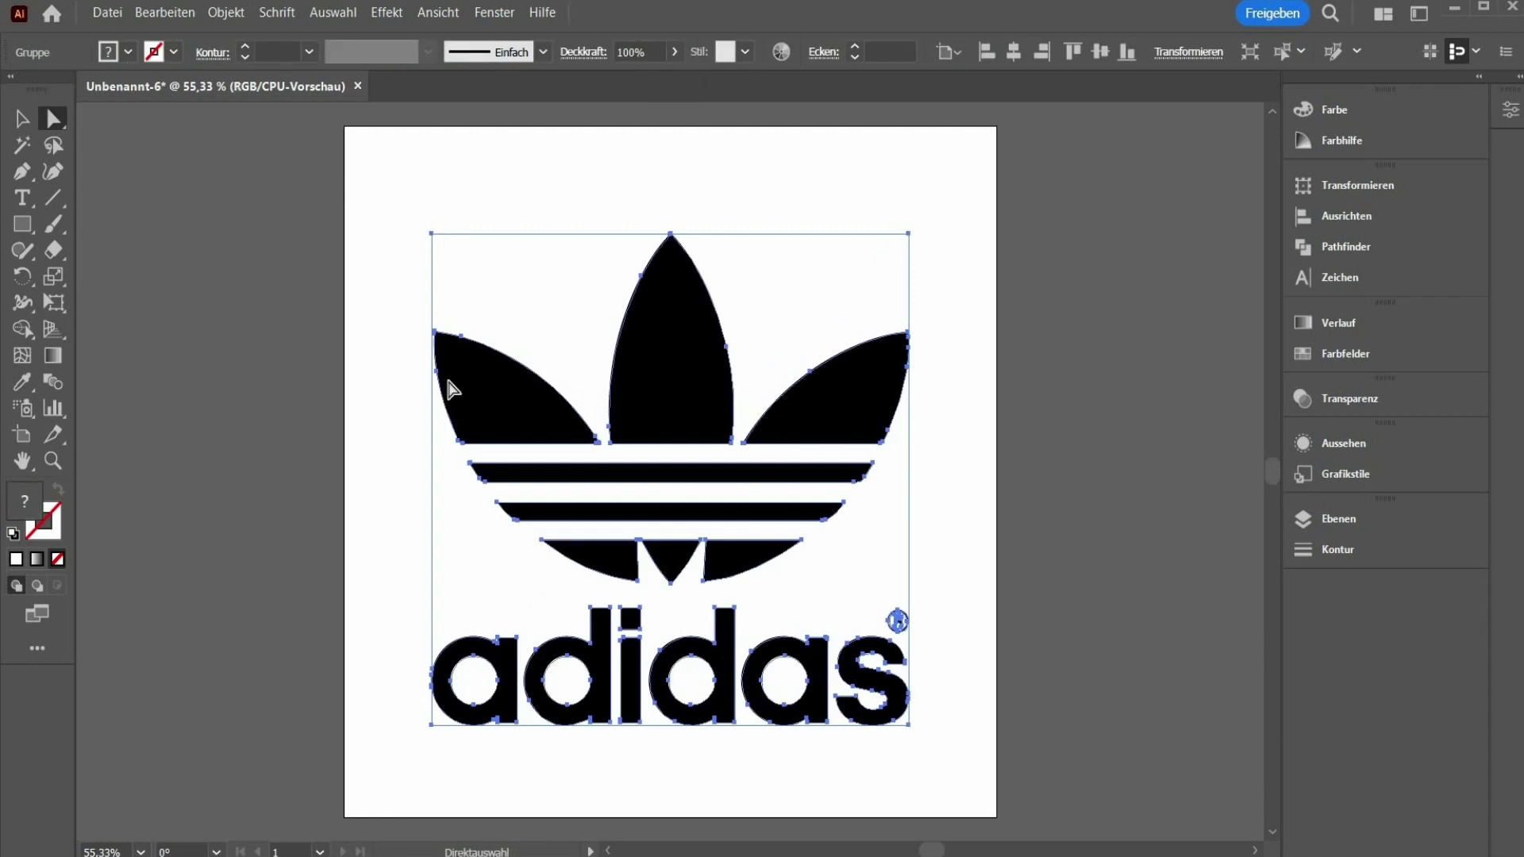
pyautogui.moveTo(481, 277); pyautogui.dragTo(222, 242)
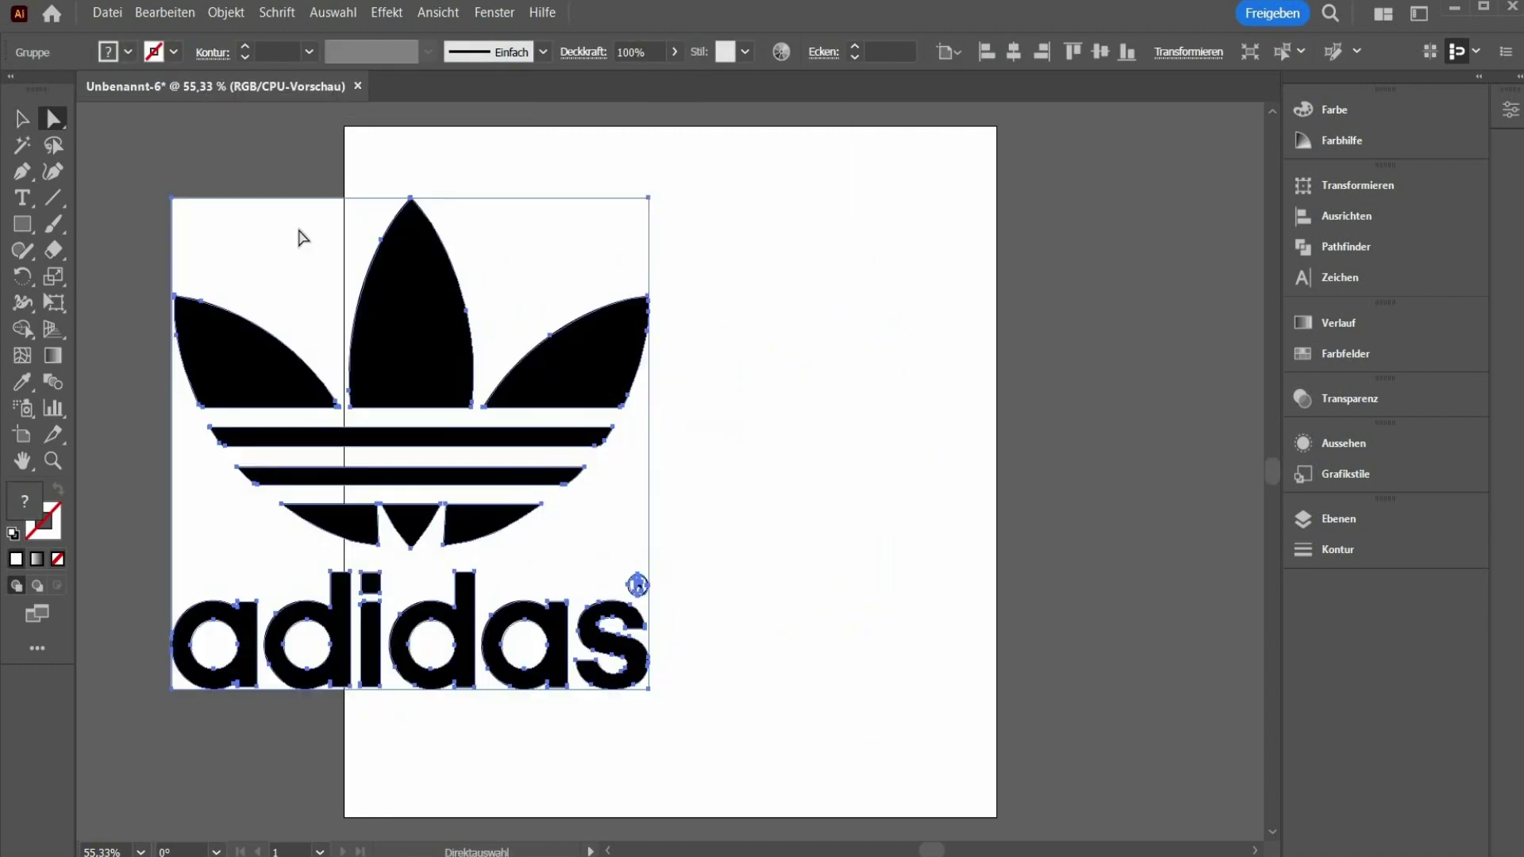
pyautogui.rightClick(304, 309)
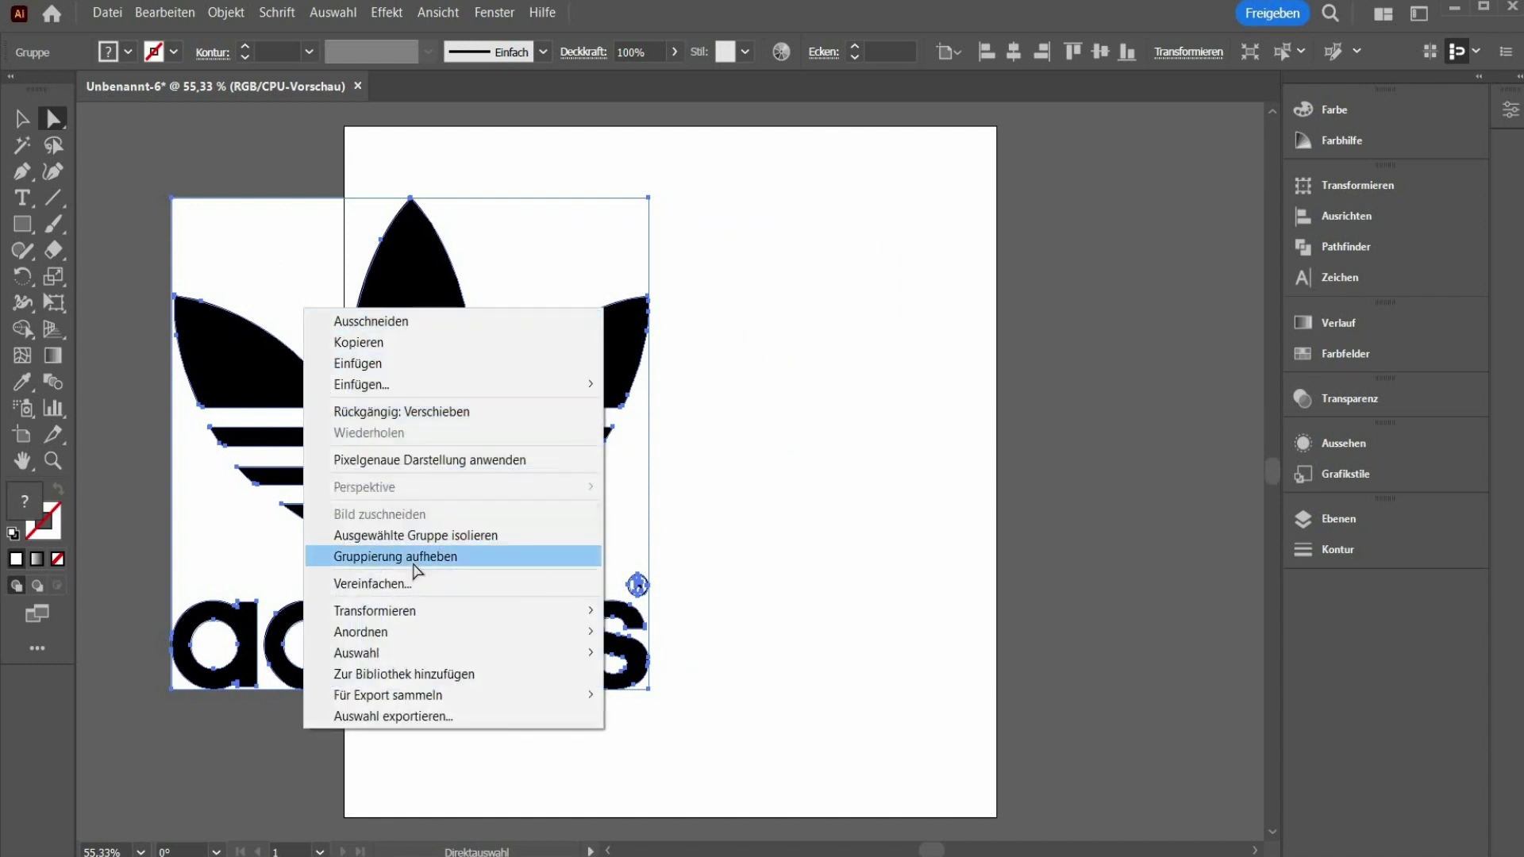
pyautogui.click(413, 556)
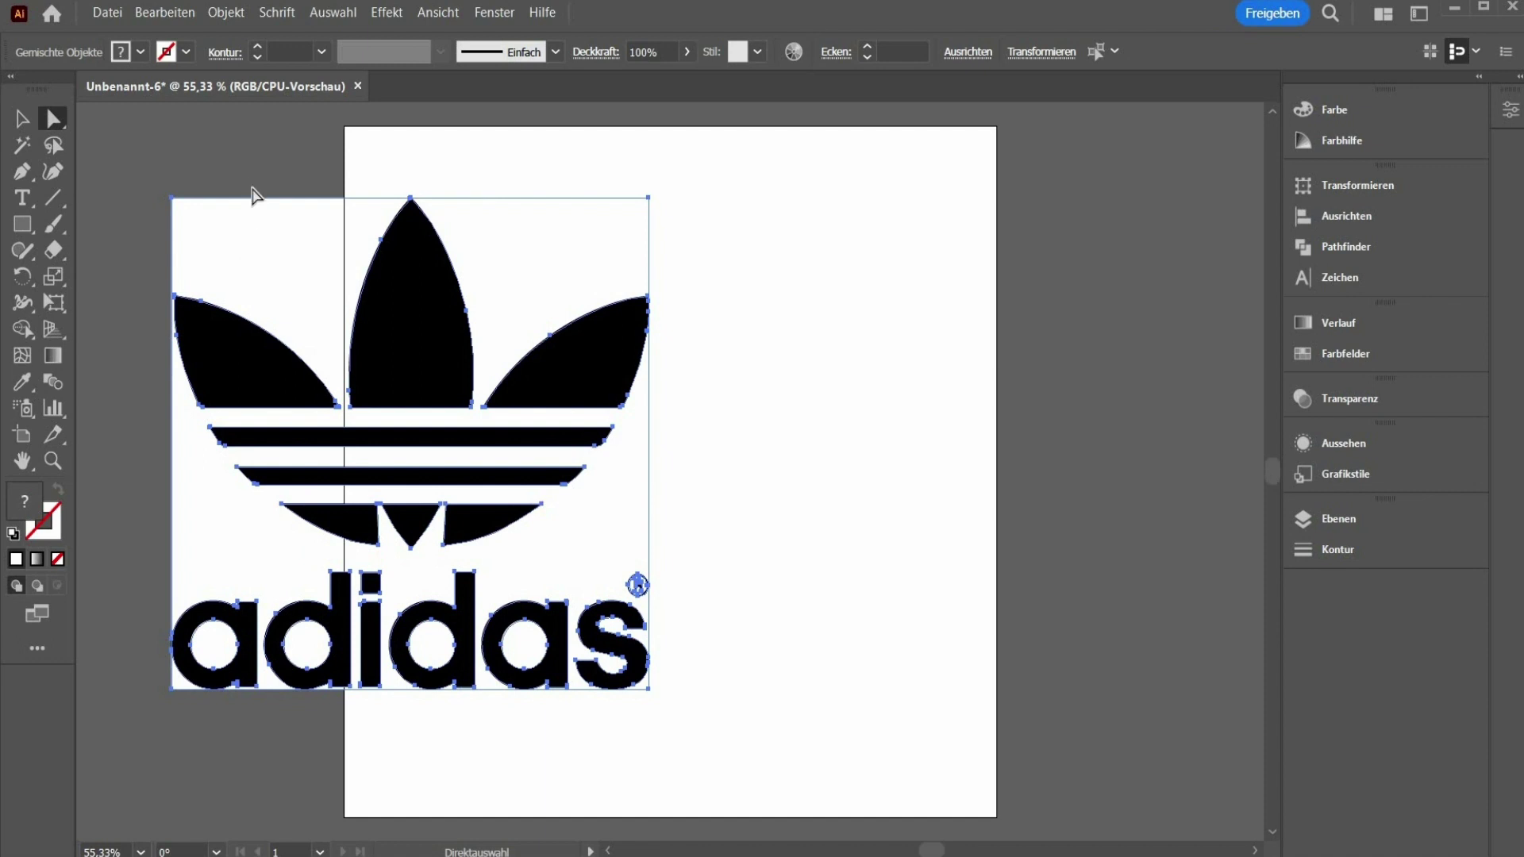
# Delete the white background shape and the ® mark from the traced logo
pyautogui.hotkey('ctrl', '8')
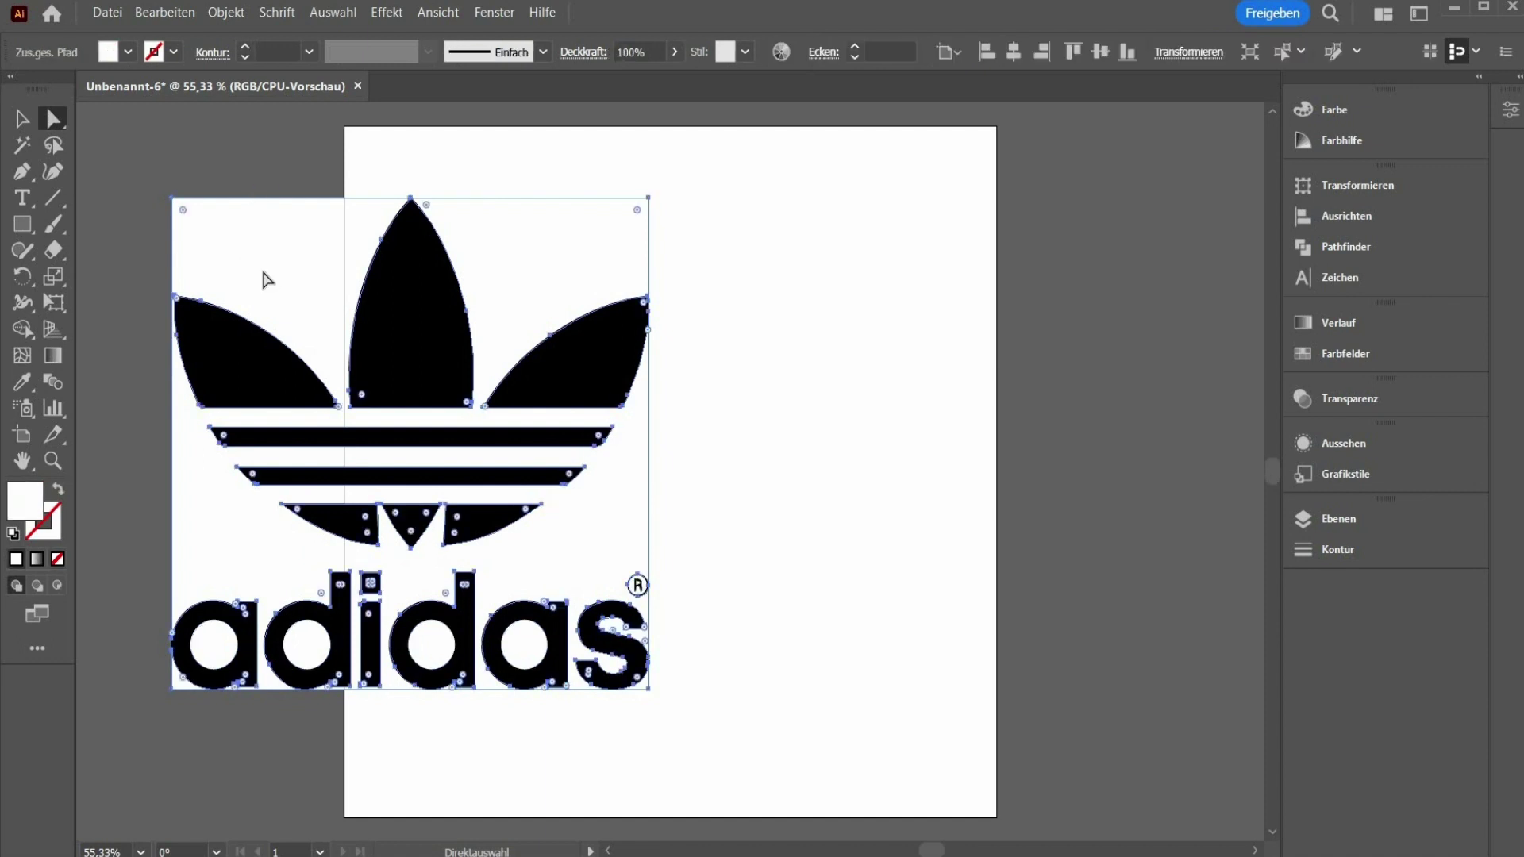
pyautogui.hotkey('ctrl', 'z')
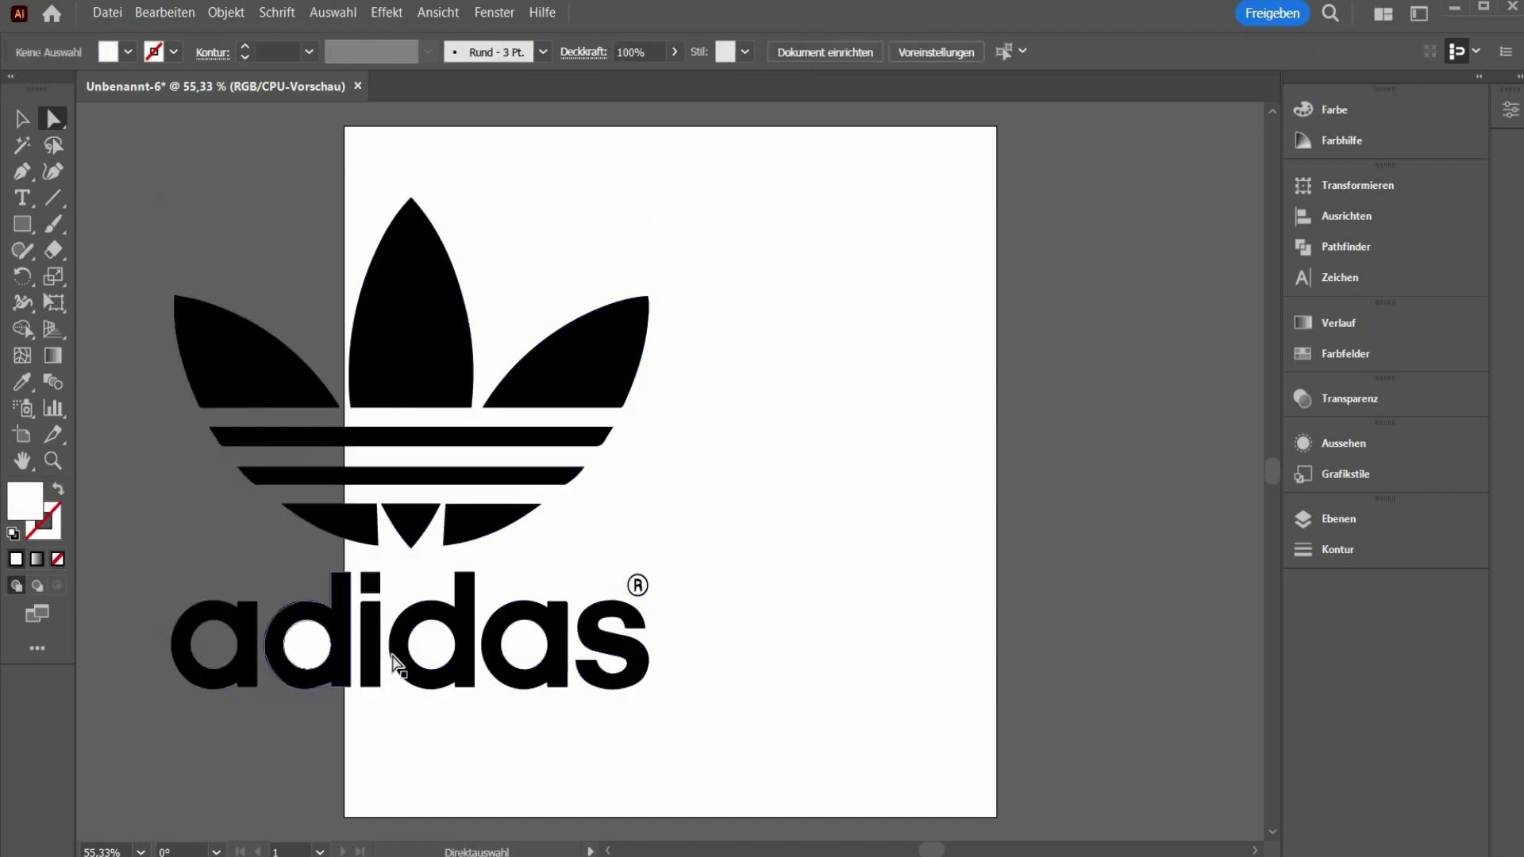
pyautogui.moveTo(603, 561); pyautogui.dragTo(671, 612)
pyautogui.press('Delete')
# Move the whole logo back to the middle of the artboard
pyautogui.click(22, 118)
pyautogui.moveTo(794, 218); pyautogui.dragTo(462, 683)
pyautogui.click(1017, 607)
# Remove the fill from all logo paths and give them a black 1 pt stroke
pyautogui.moveTo(384, 196); pyautogui.dragTo(916, 710)
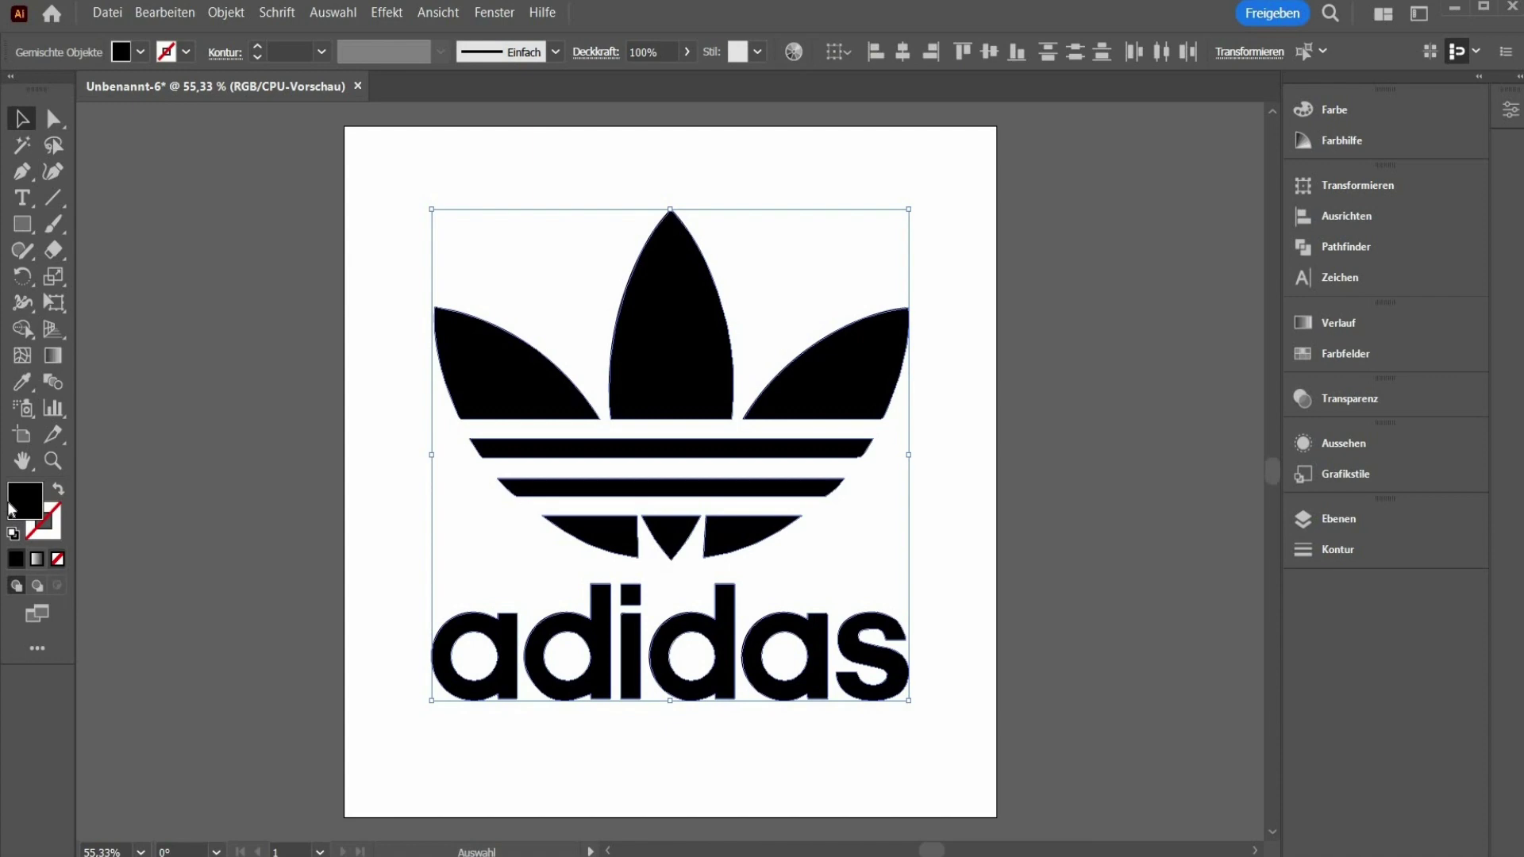
pyautogui.click(58, 562)
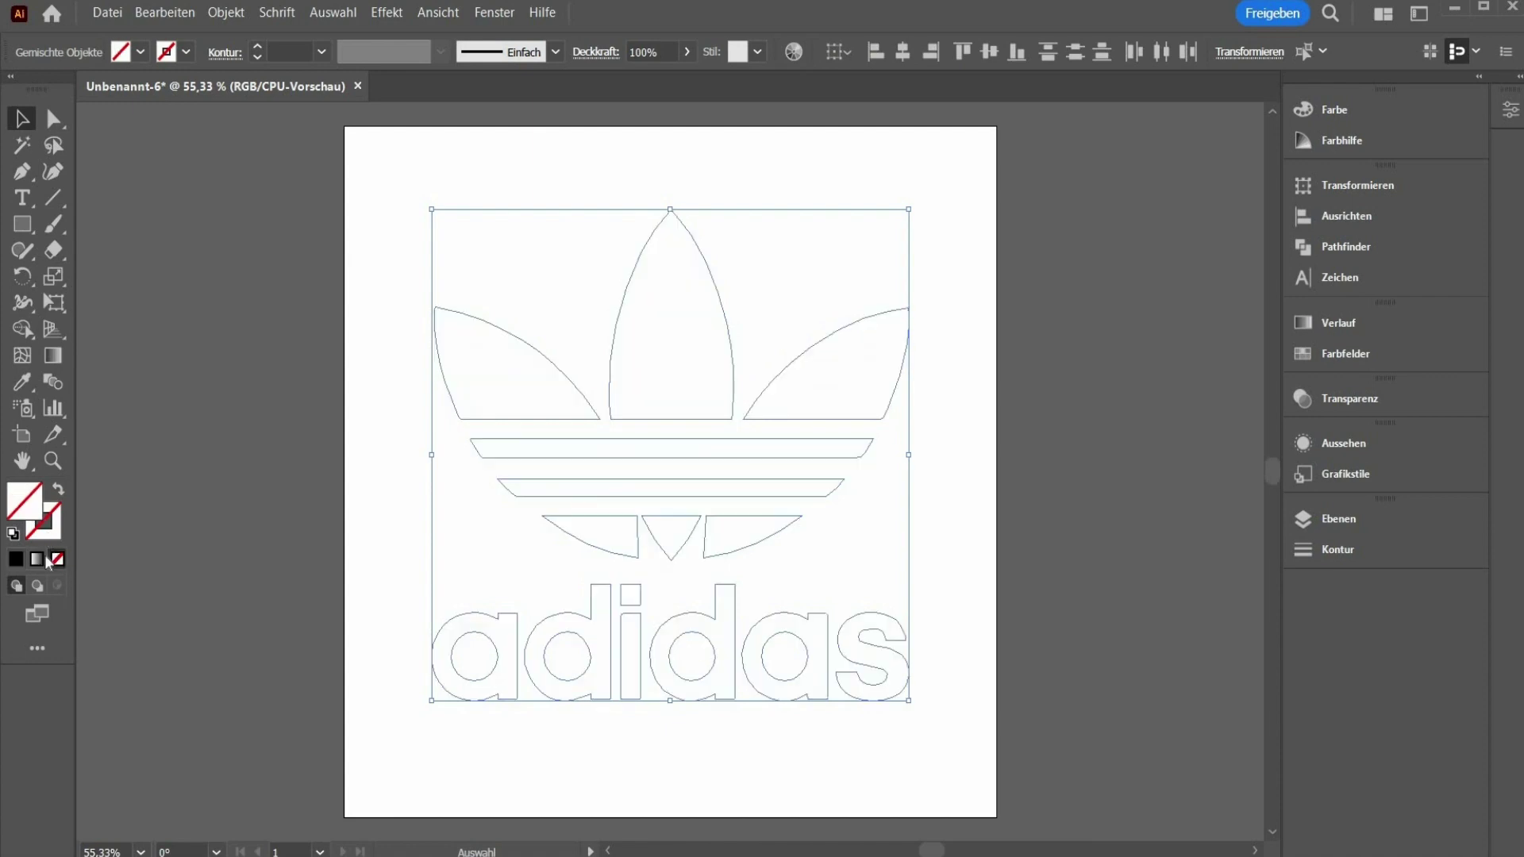
pyautogui.click(15, 560)
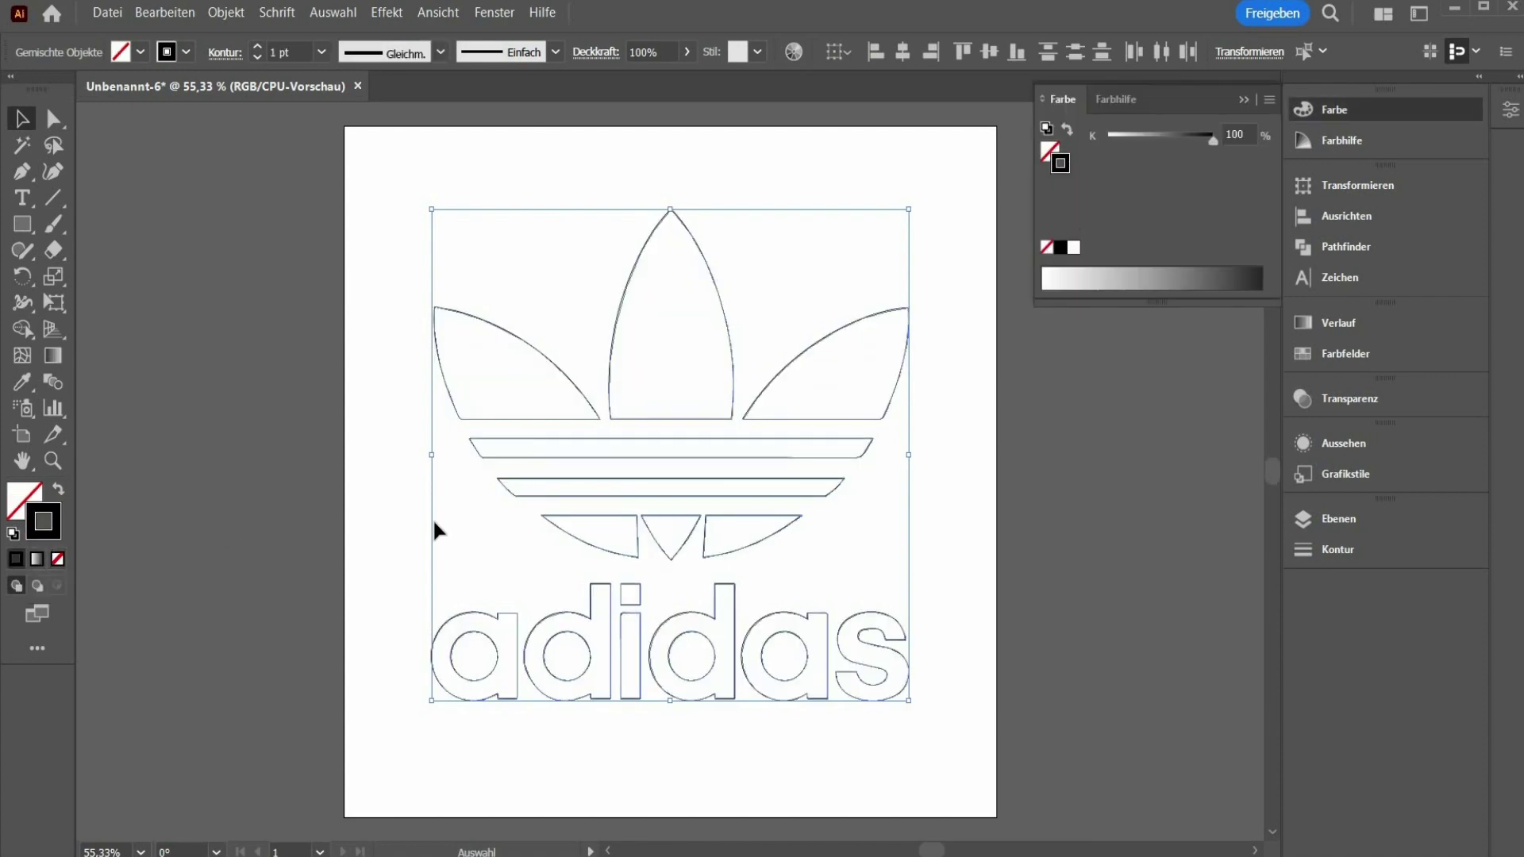
pyautogui.click(640, 698)
# Save the document to the Desktop as the AI file "Adidas Logo" in the Illustrator 8 version
pyautogui.hotkey('ctrl', 's')
pyautogui.click(211, 561)
pyautogui.write('Adidas Logo')
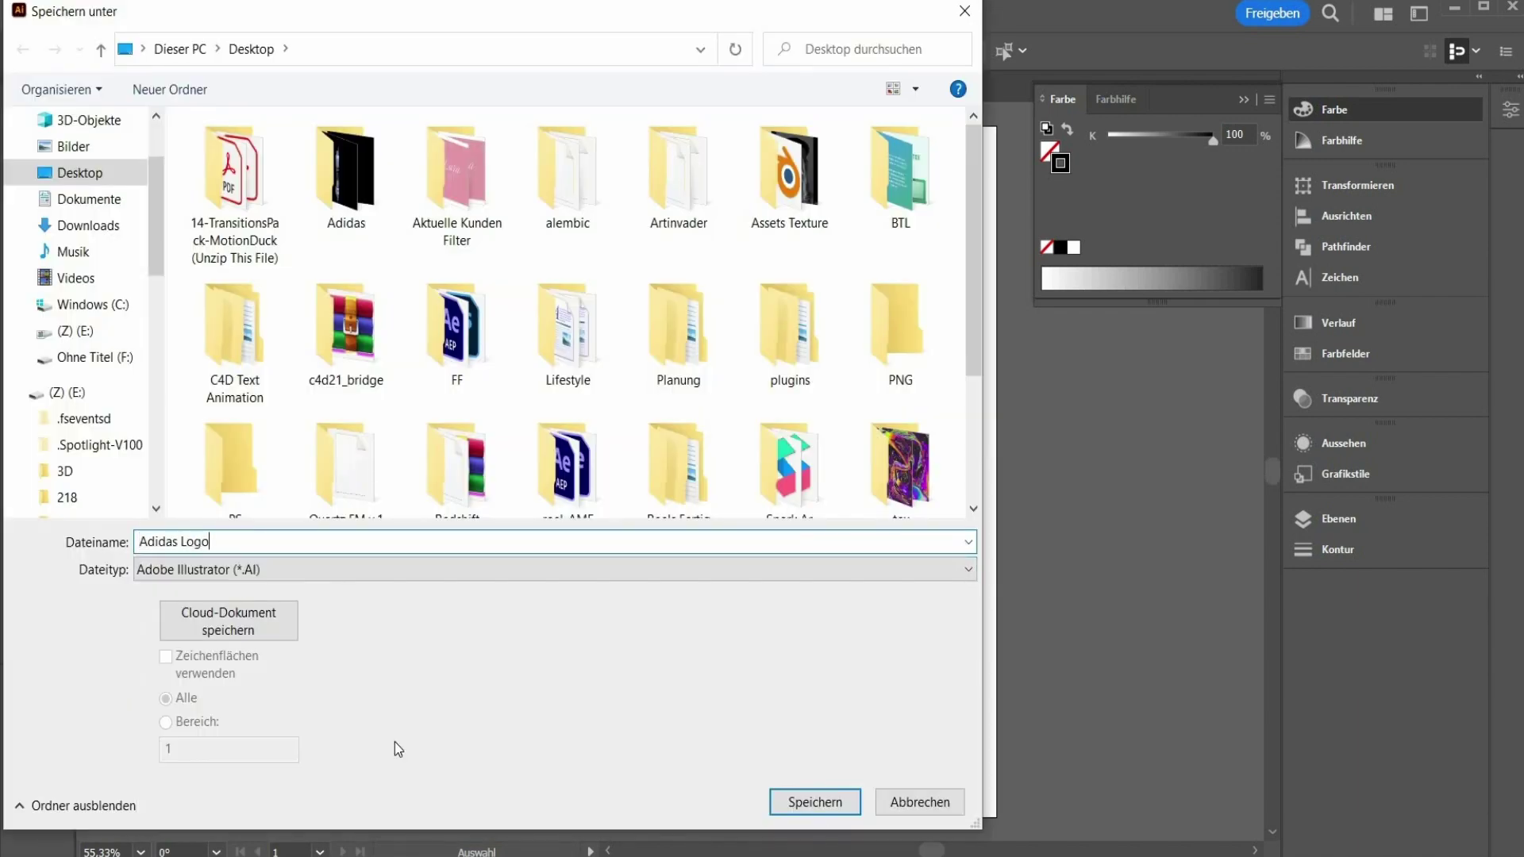
pyautogui.press('Return')
pyautogui.click(483, 112)
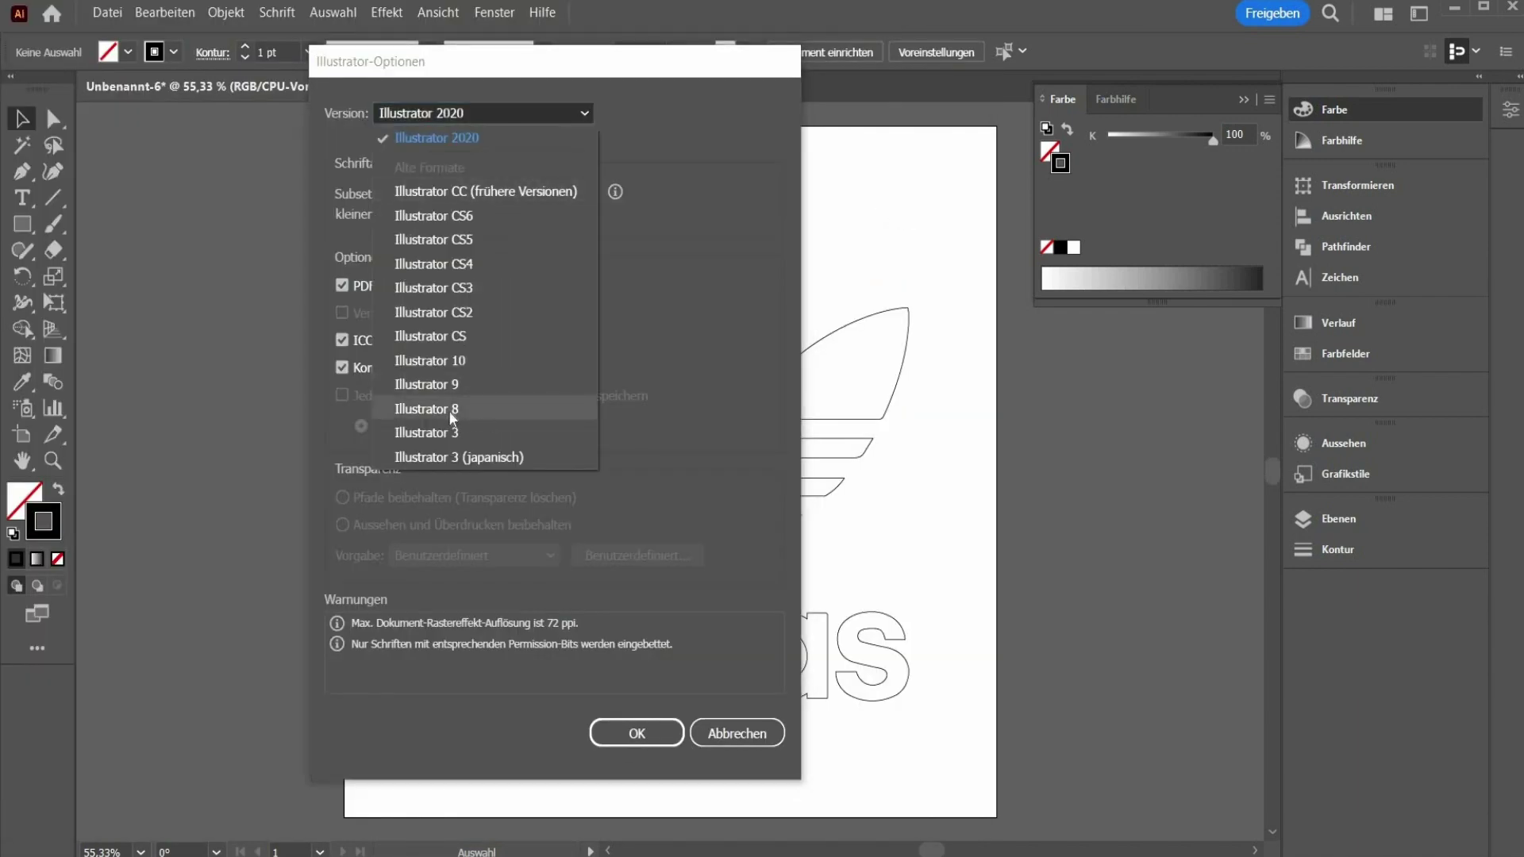
pyautogui.click(661, 746)
pyautogui.click(637, 806)
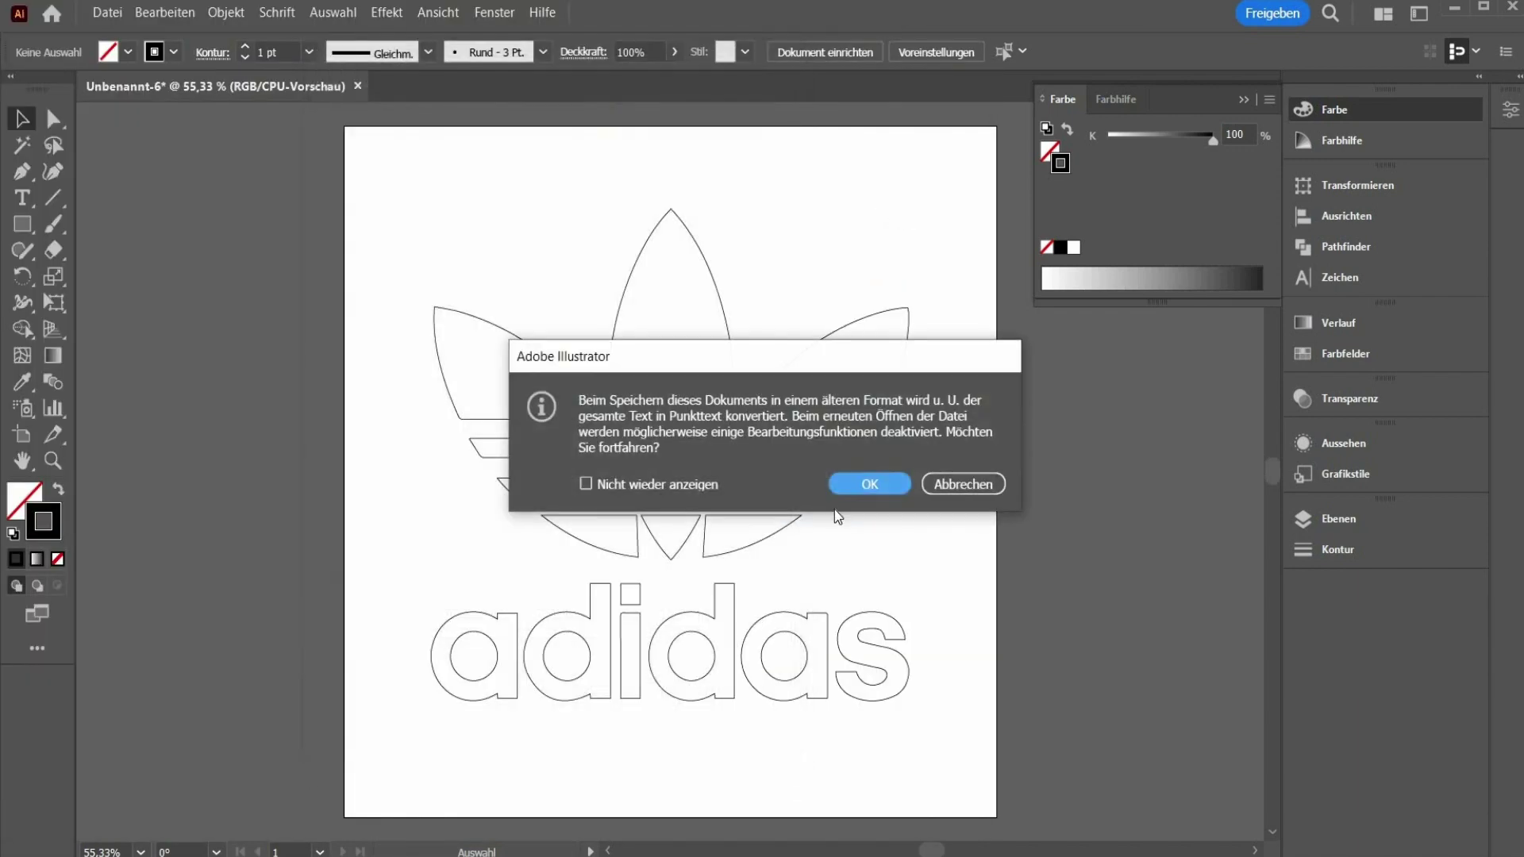
pyautogui.press('Return')
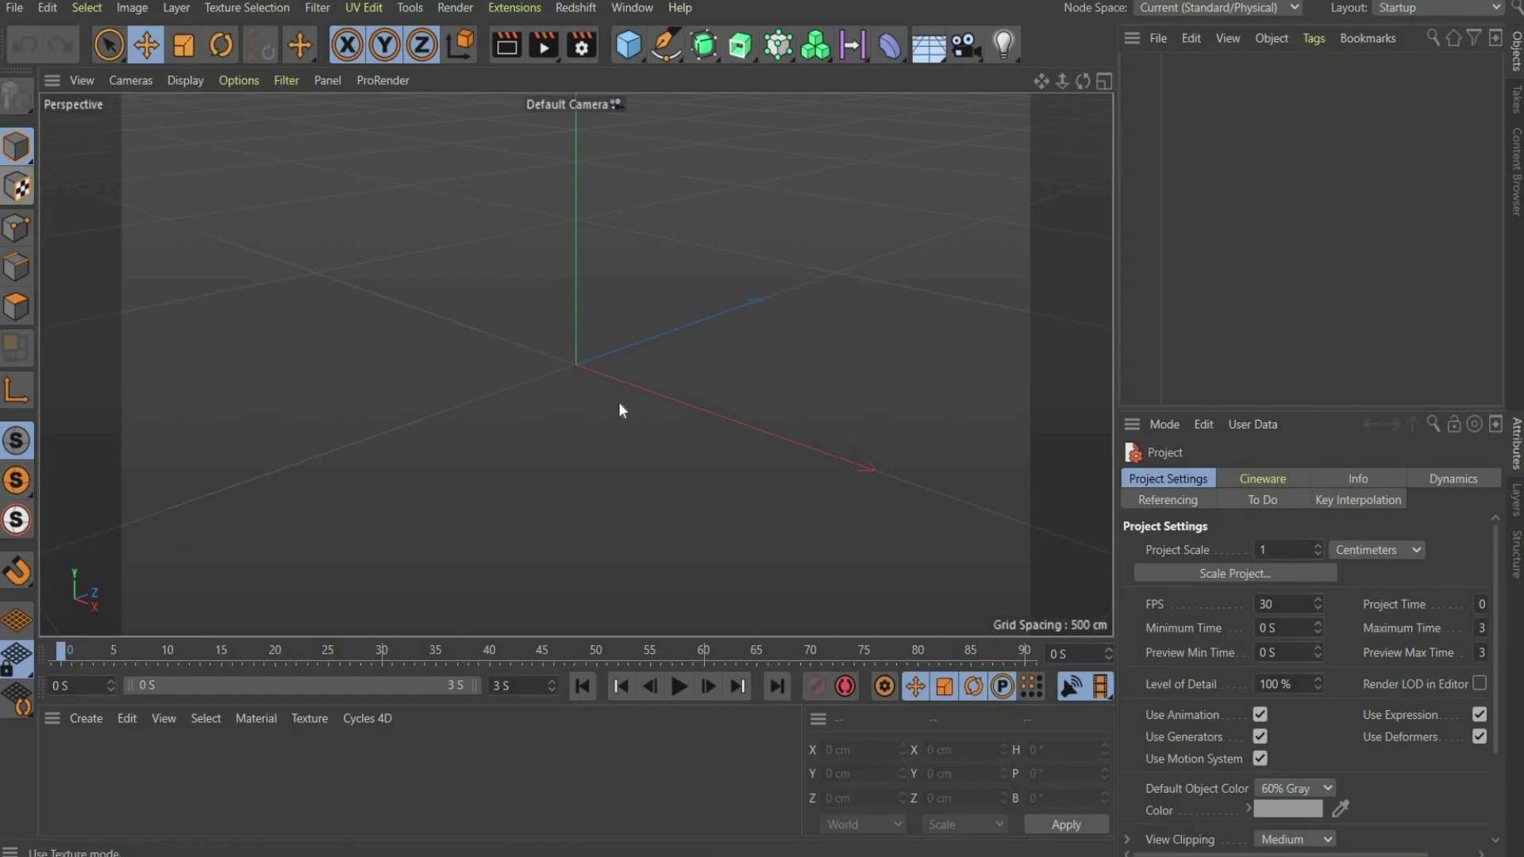
# Switch to Cinema 4D and import the saved Adidas logo paths as splines
pyautogui.click(578, 450)
pyautogui.moveTo(1082, 81); pyautogui.dragTo(1144, 72)
pyautogui.scroll(-3, 575, 362)
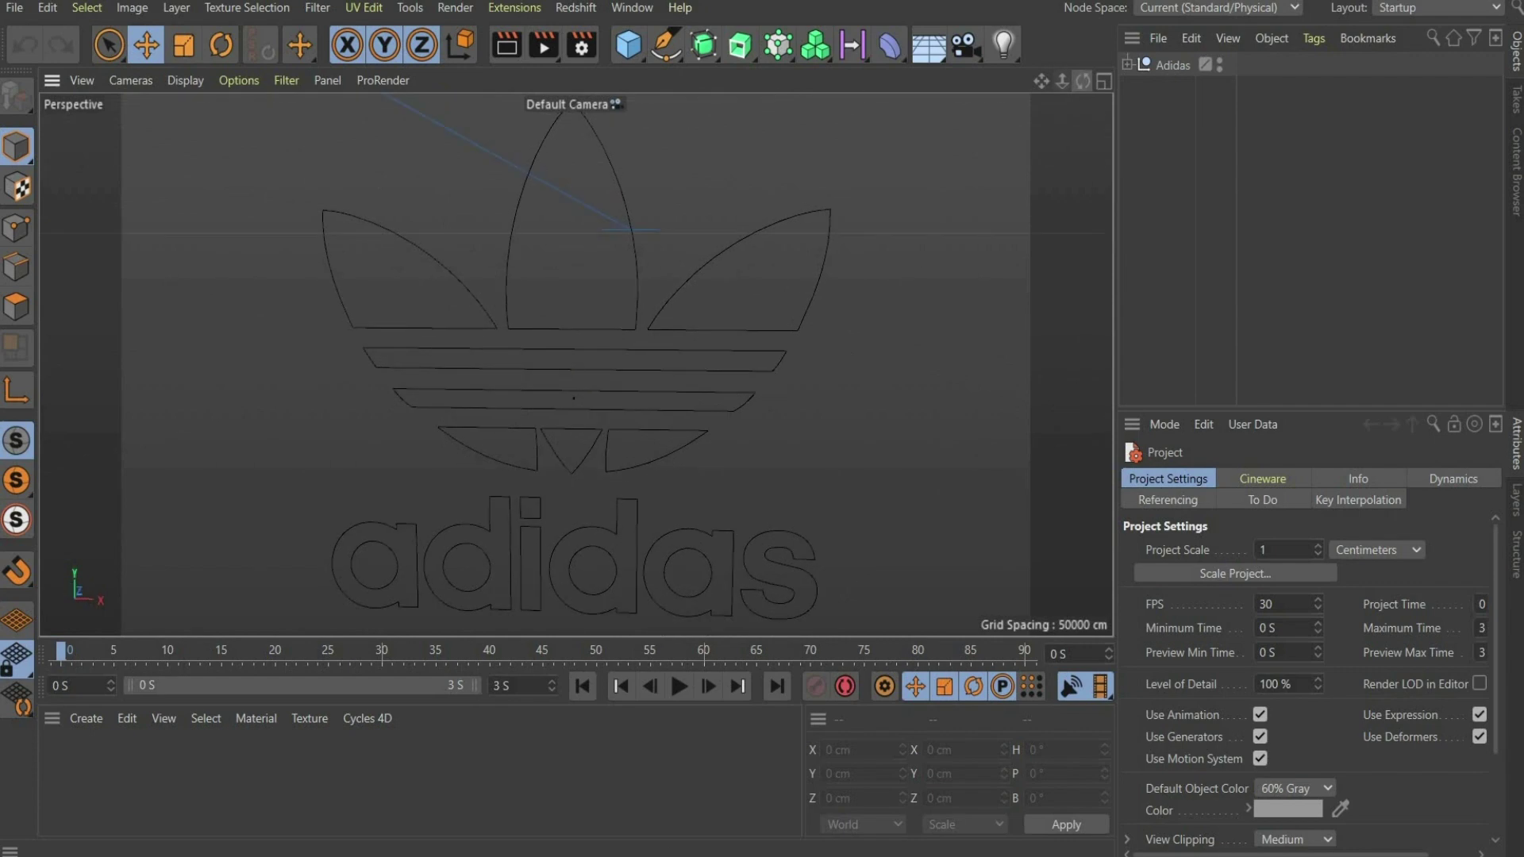
# Merge the Adidas group and all its paths into one spline with Connect Objects + Delete
pyautogui.click(1128, 65)
pyautogui.click(1165, 90)
pyautogui.hotkey('ctrl', 'a')
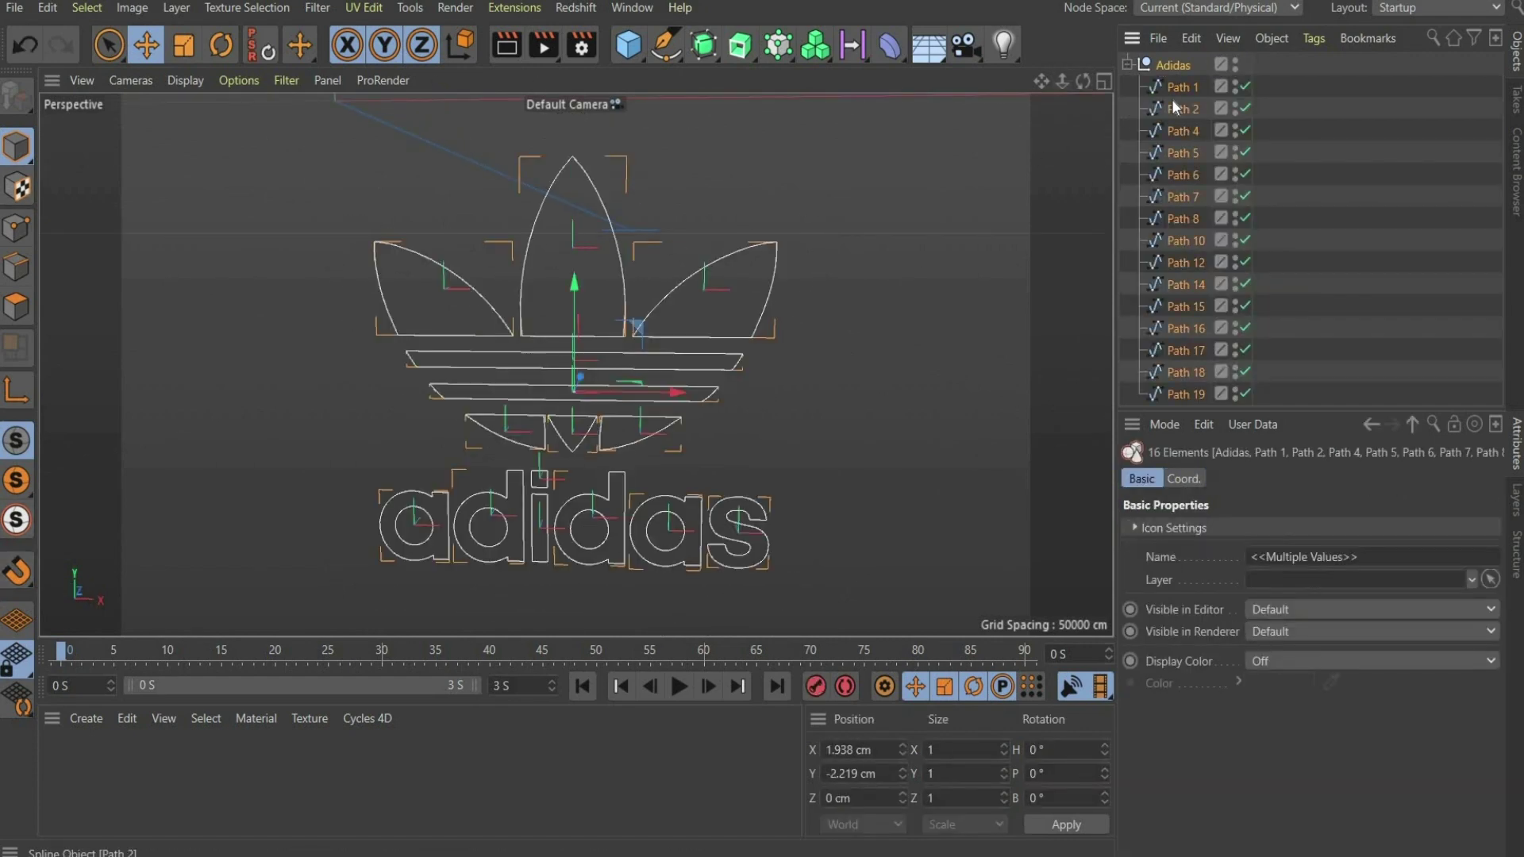
pyautogui.rightClick(1173, 102)
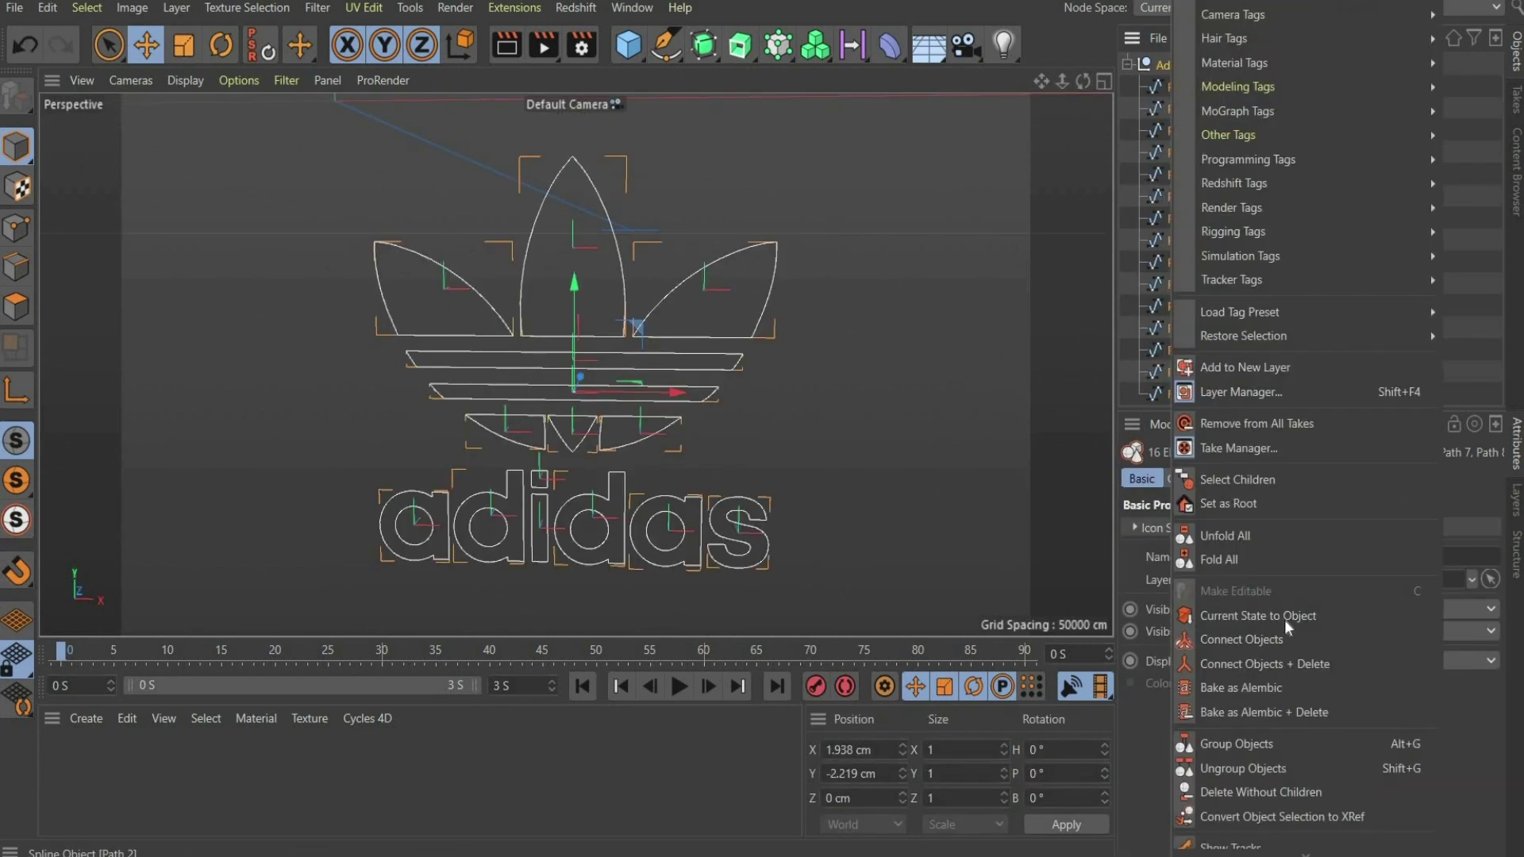
pyautogui.click(1296, 670)
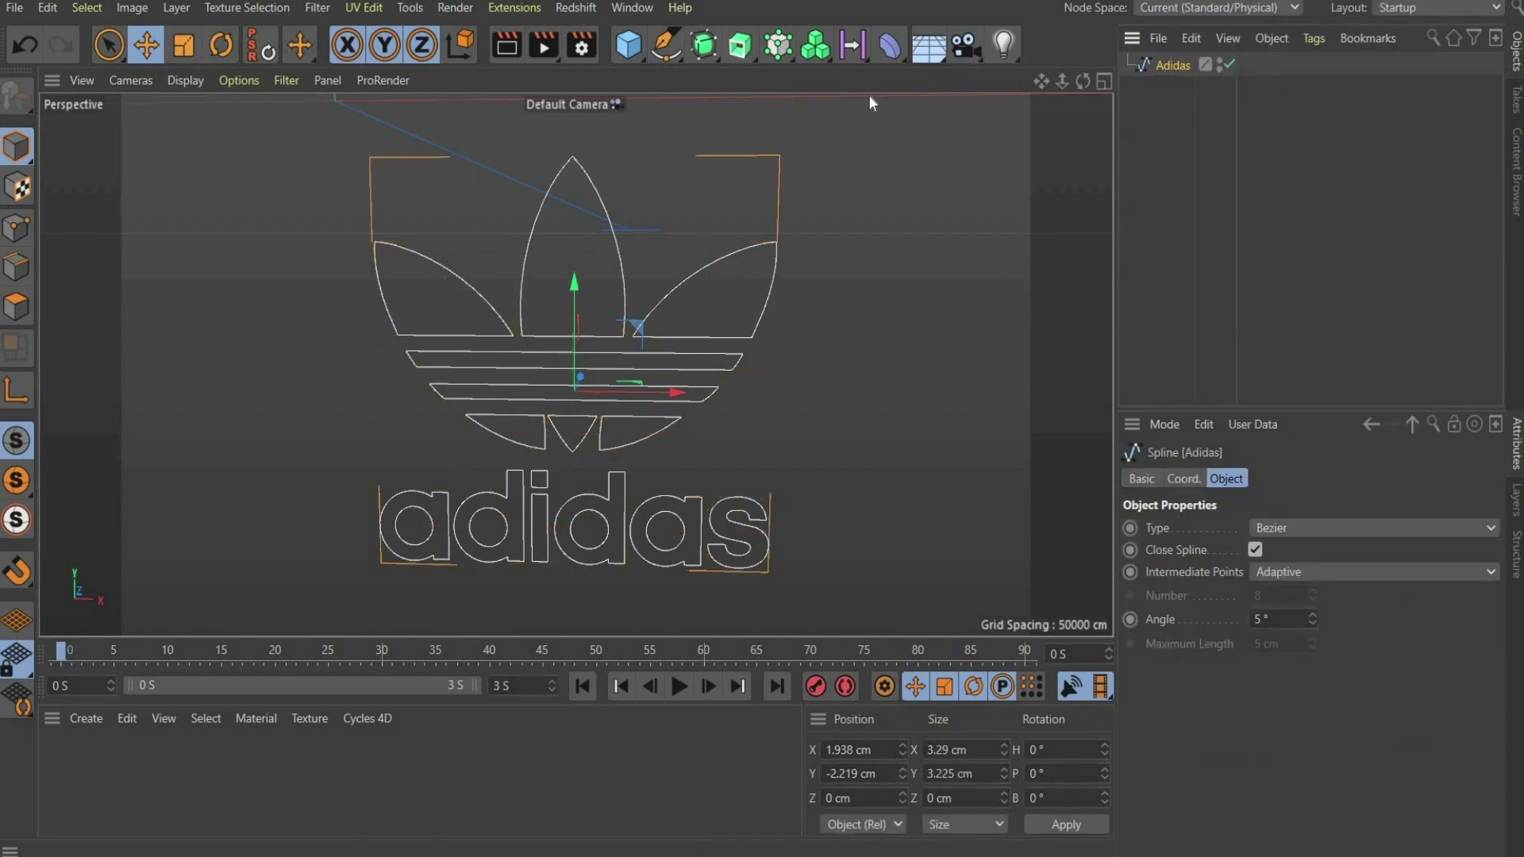
# Put the Adidas spline into an Extrude generator and set the extrusion offset to 0.3 cm
pyautogui.click(736, 60)
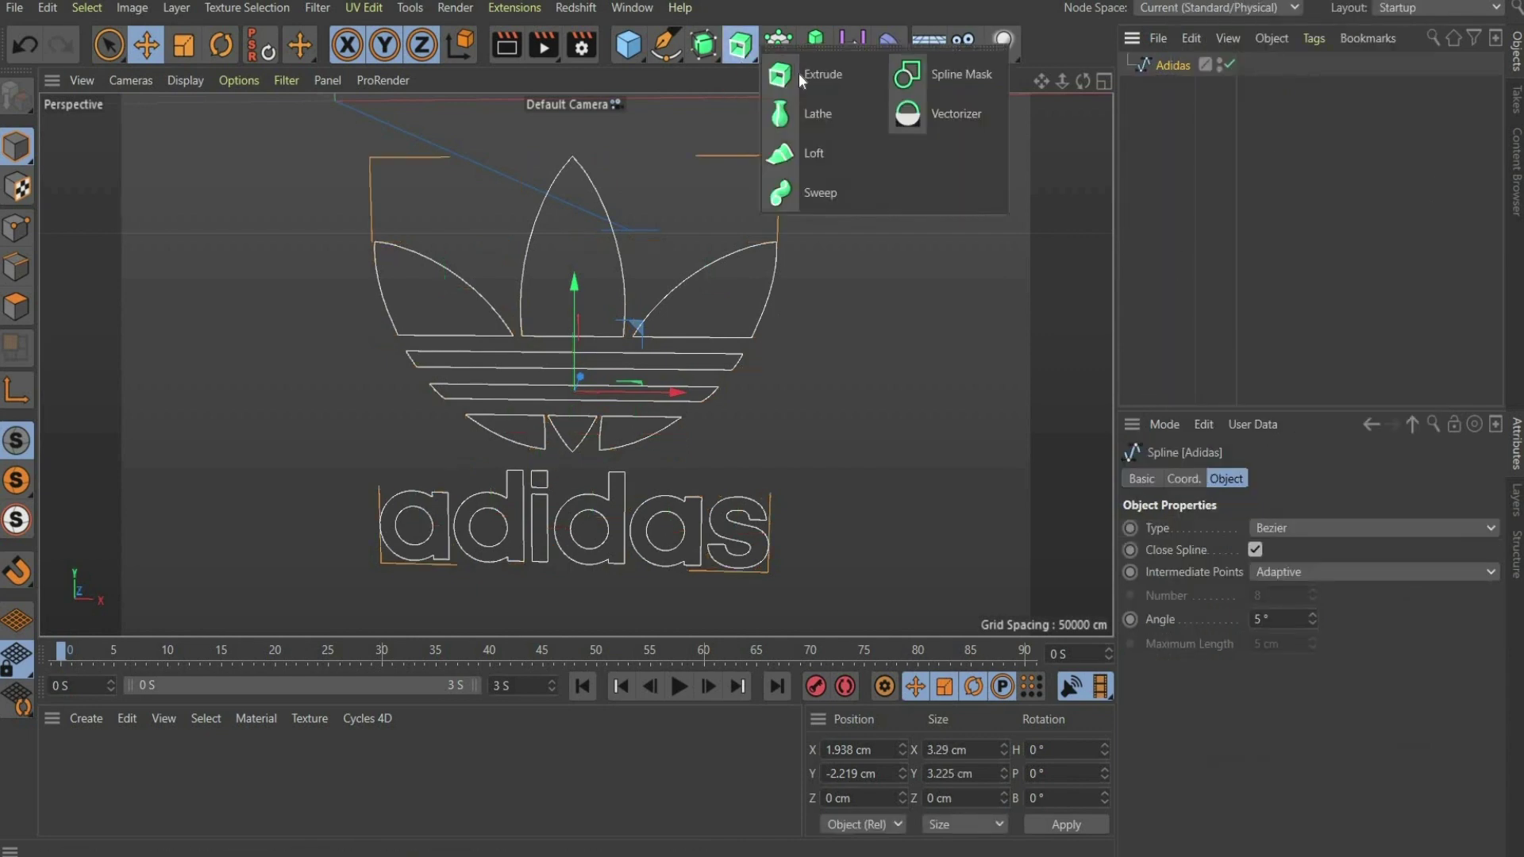
pyautogui.keyDown('alt'); pyautogui.click(799, 73); pyautogui.keyUp('alt')
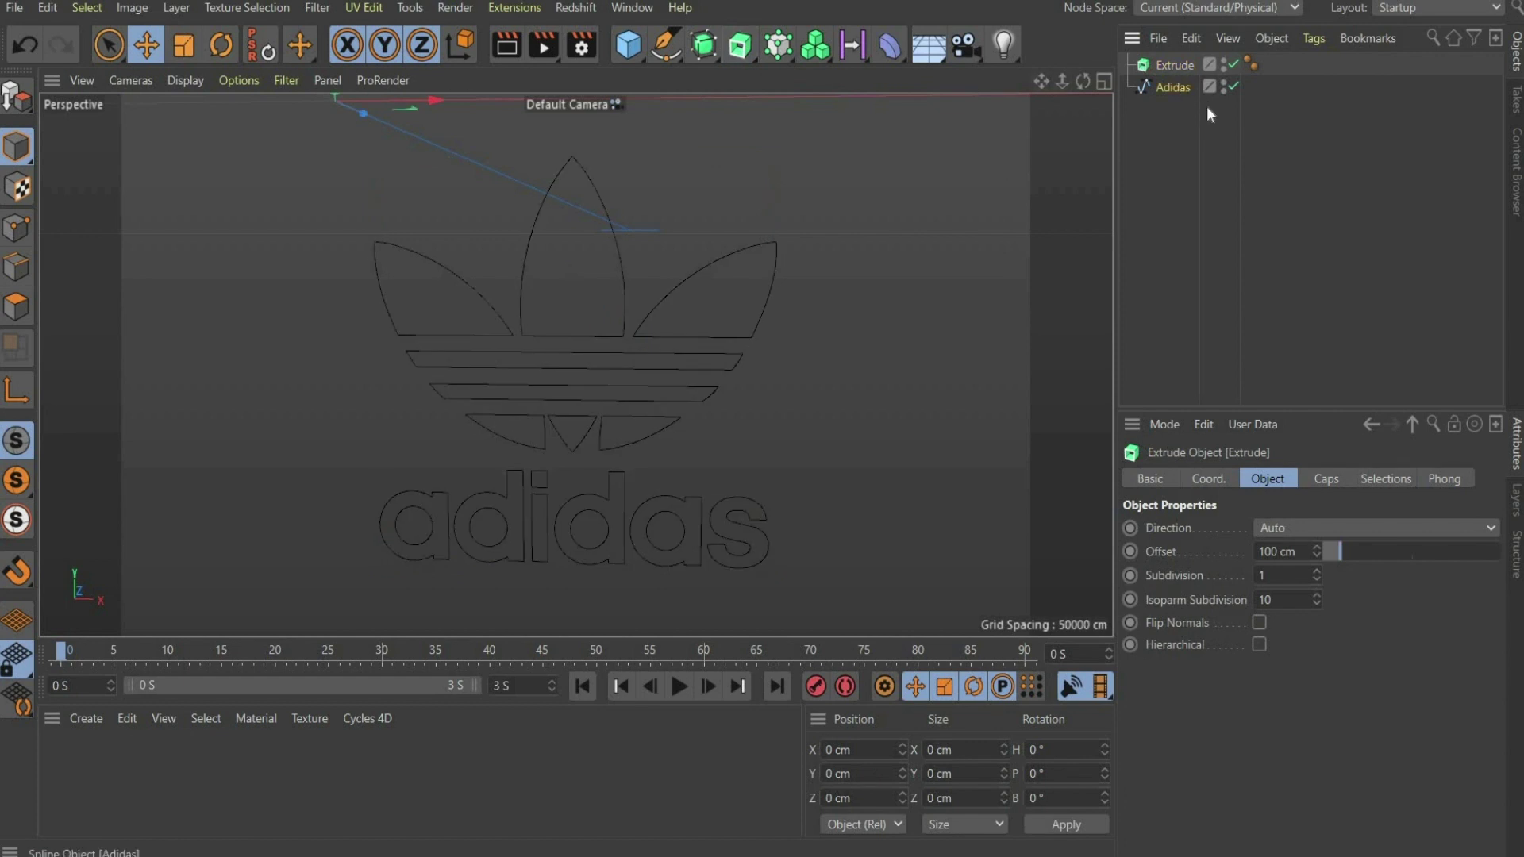
pyautogui.click(1177, 65)
pyautogui.moveTo(1298, 551); pyautogui.dragTo(1059, 533)
pyautogui.write('0.3')
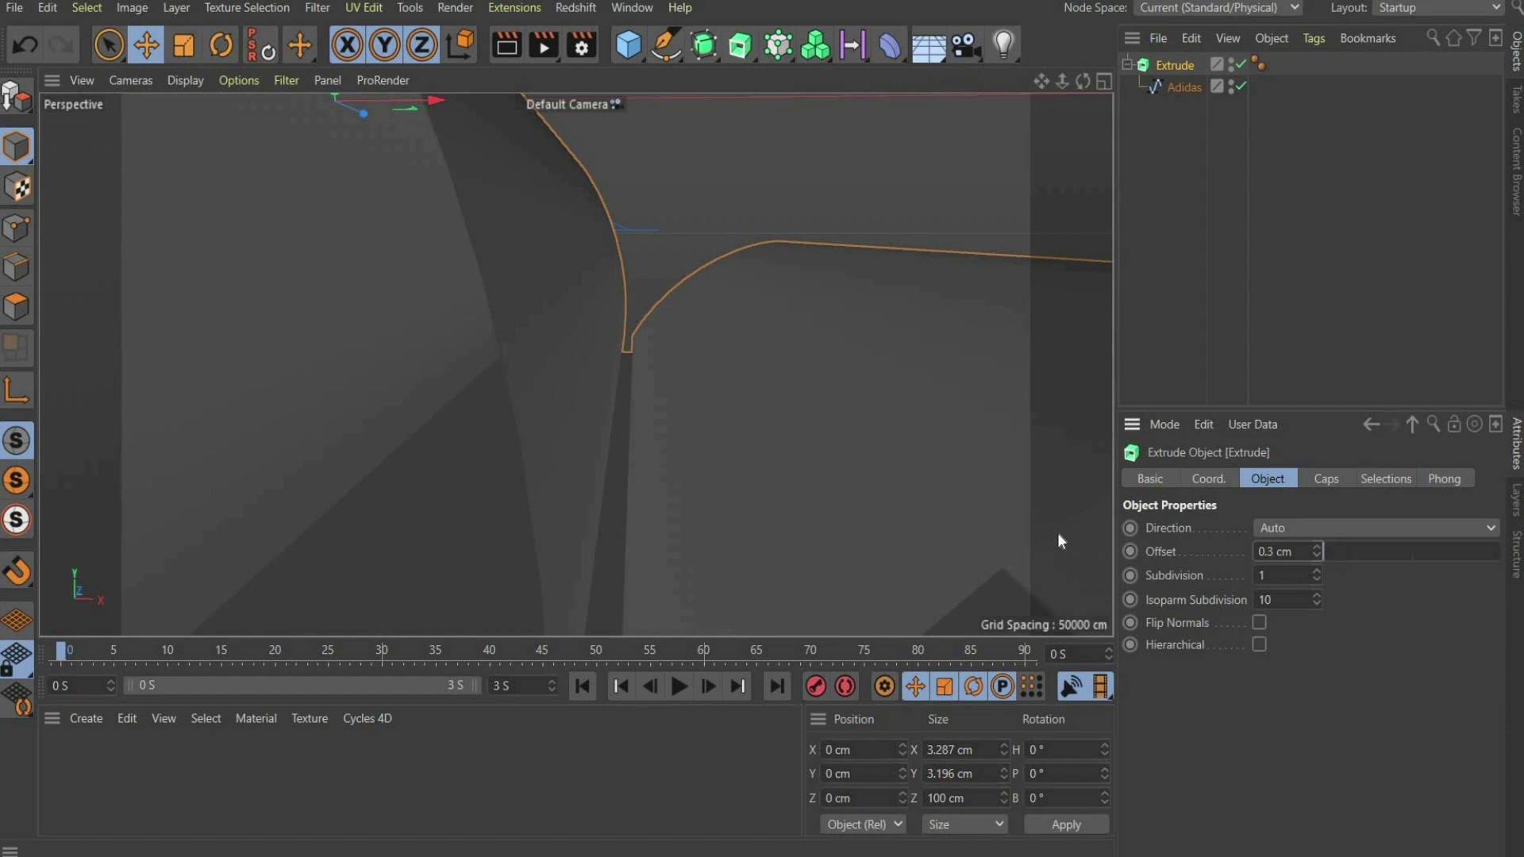
pyautogui.press('Return')
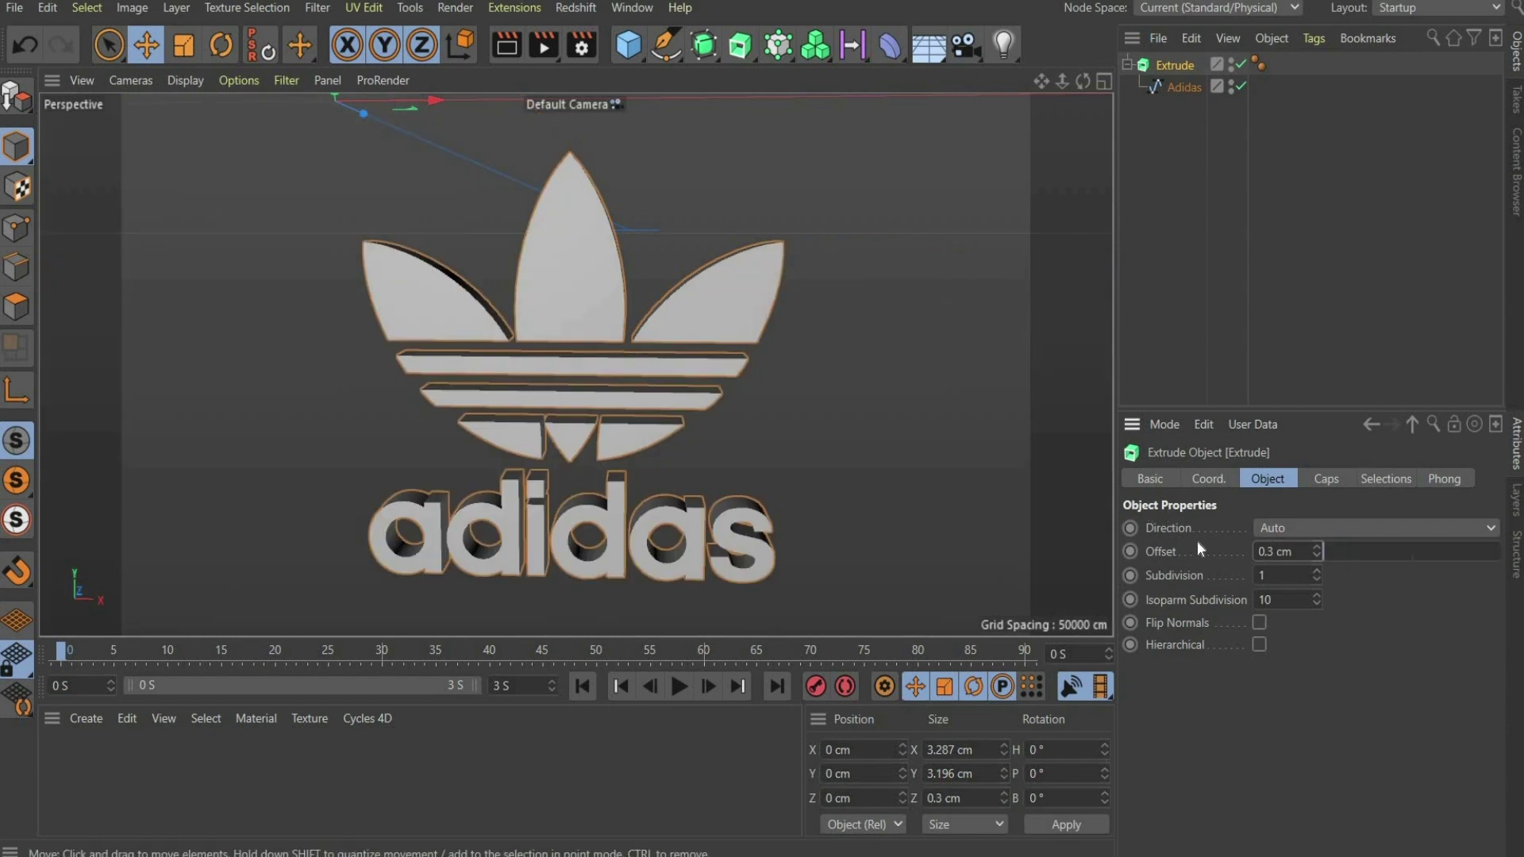
# Give the extruded Adidas logo's caps a round bevel with a size of 0.06 cm
pyautogui.click(1326, 479)
pyautogui.hotkey('ctrl', 'a')
pyautogui.write('0.06')
pyautogui.press('Return')
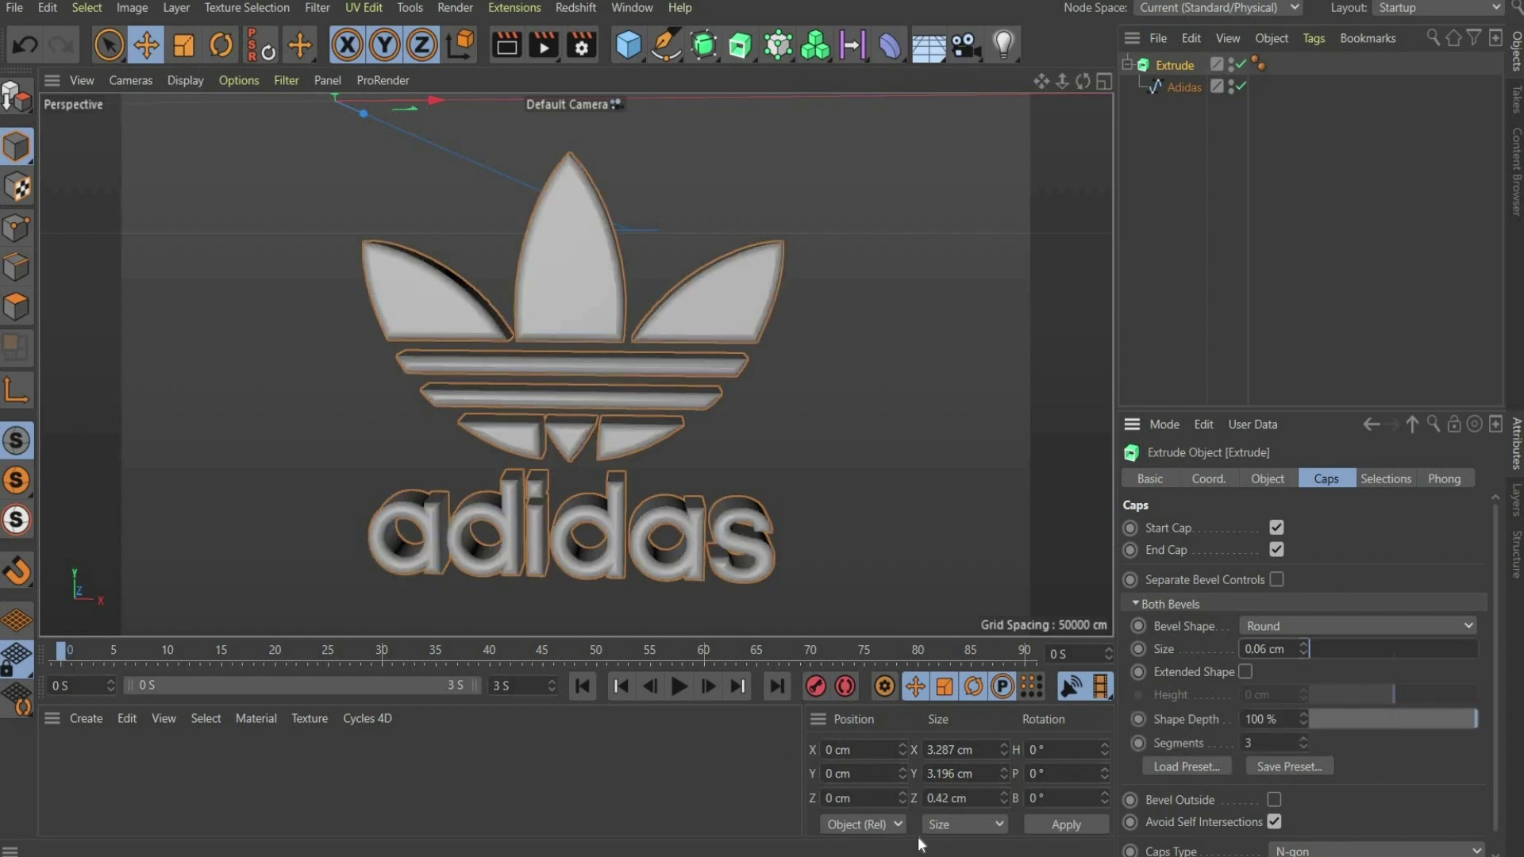
# Center the Adidas spline by setting its X and Y position to 0 cm
pyautogui.click(1188, 92)
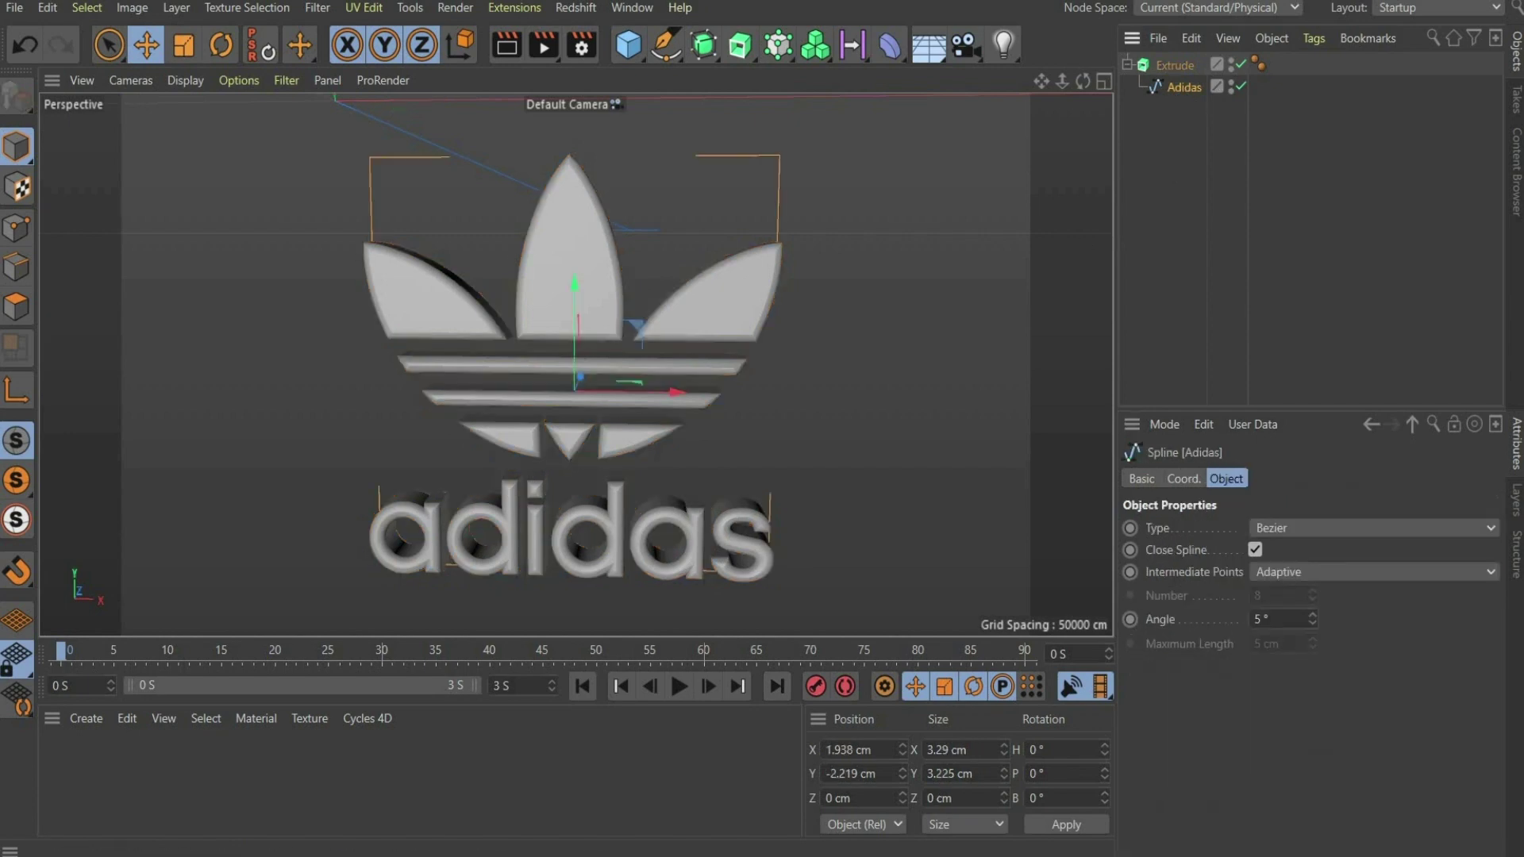
pyautogui.write('0')
pyautogui.press('Return')
pyautogui.press('Tab')
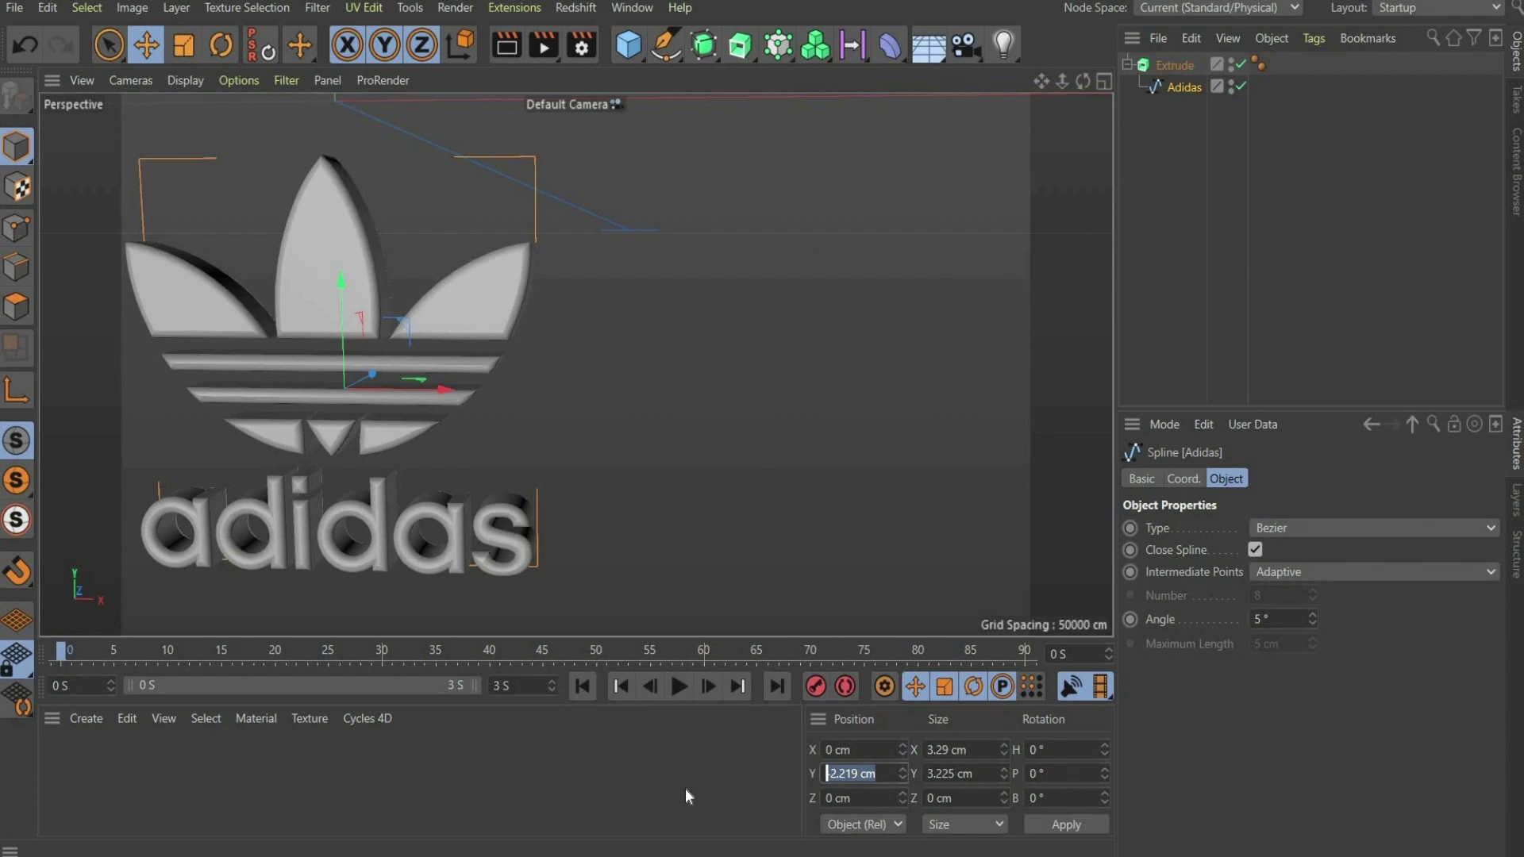
pyautogui.write('0')
pyautogui.press('Return')
pyautogui.press('h')
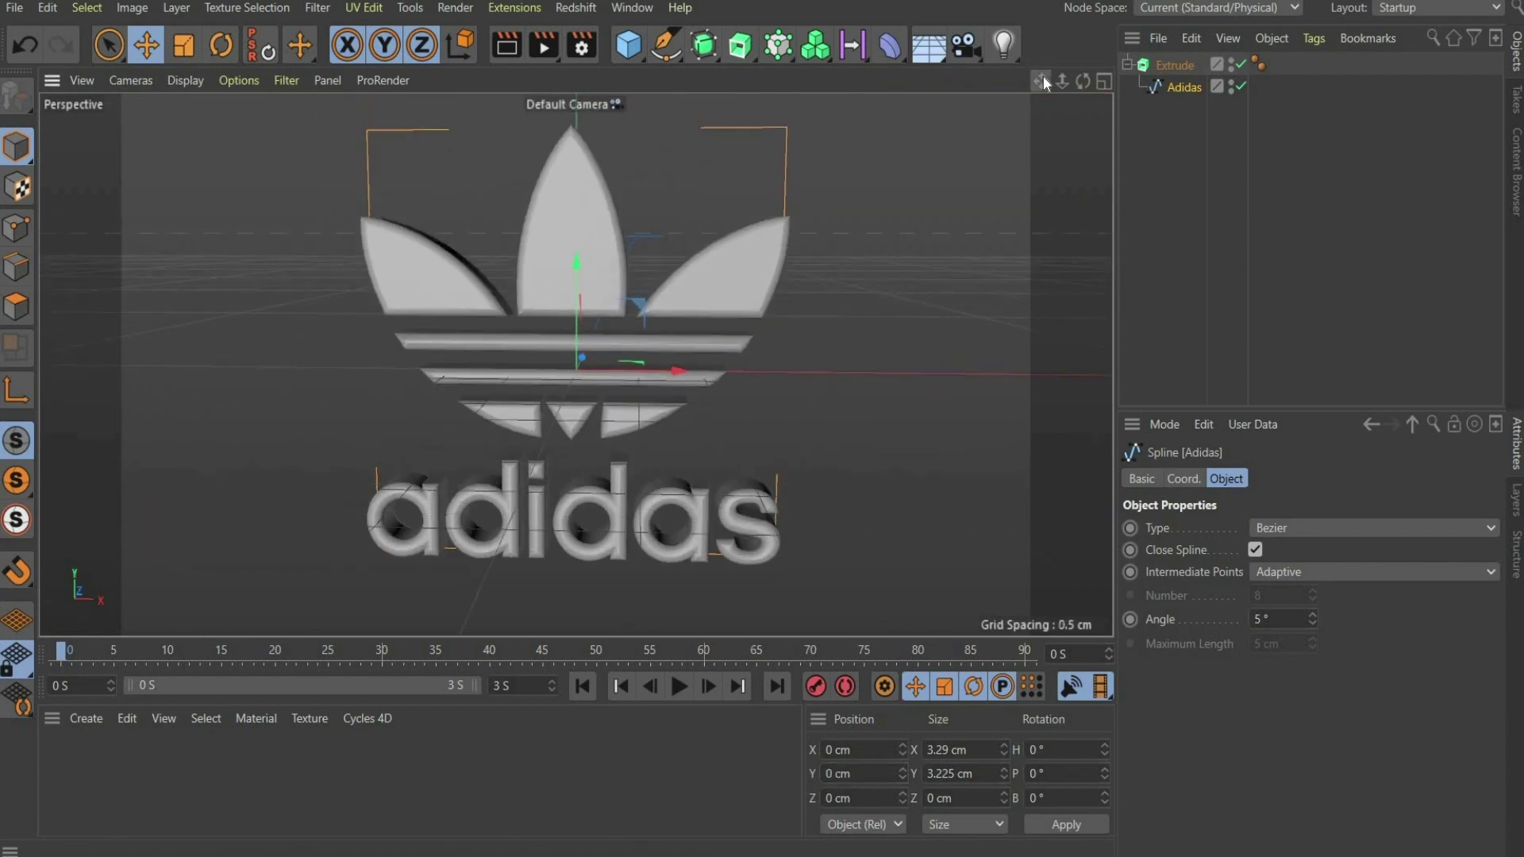
# Convert the Extrude generator into a polygon object with Current State to Object and delete the original generator
pyautogui.click(1128, 64)
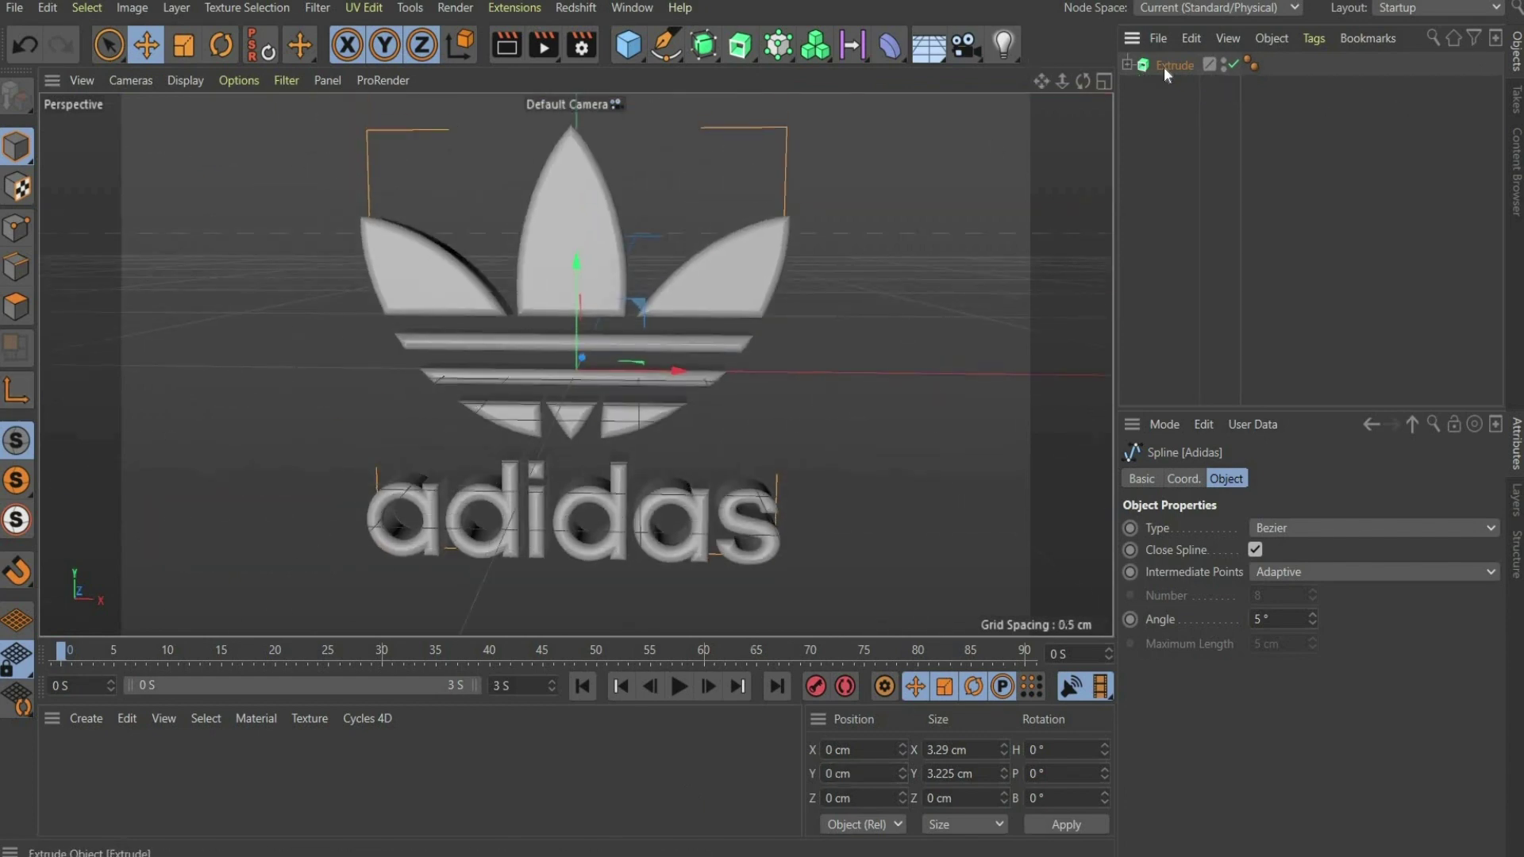
pyautogui.click(1164, 67)
pyautogui.rightClick(1164, 67)
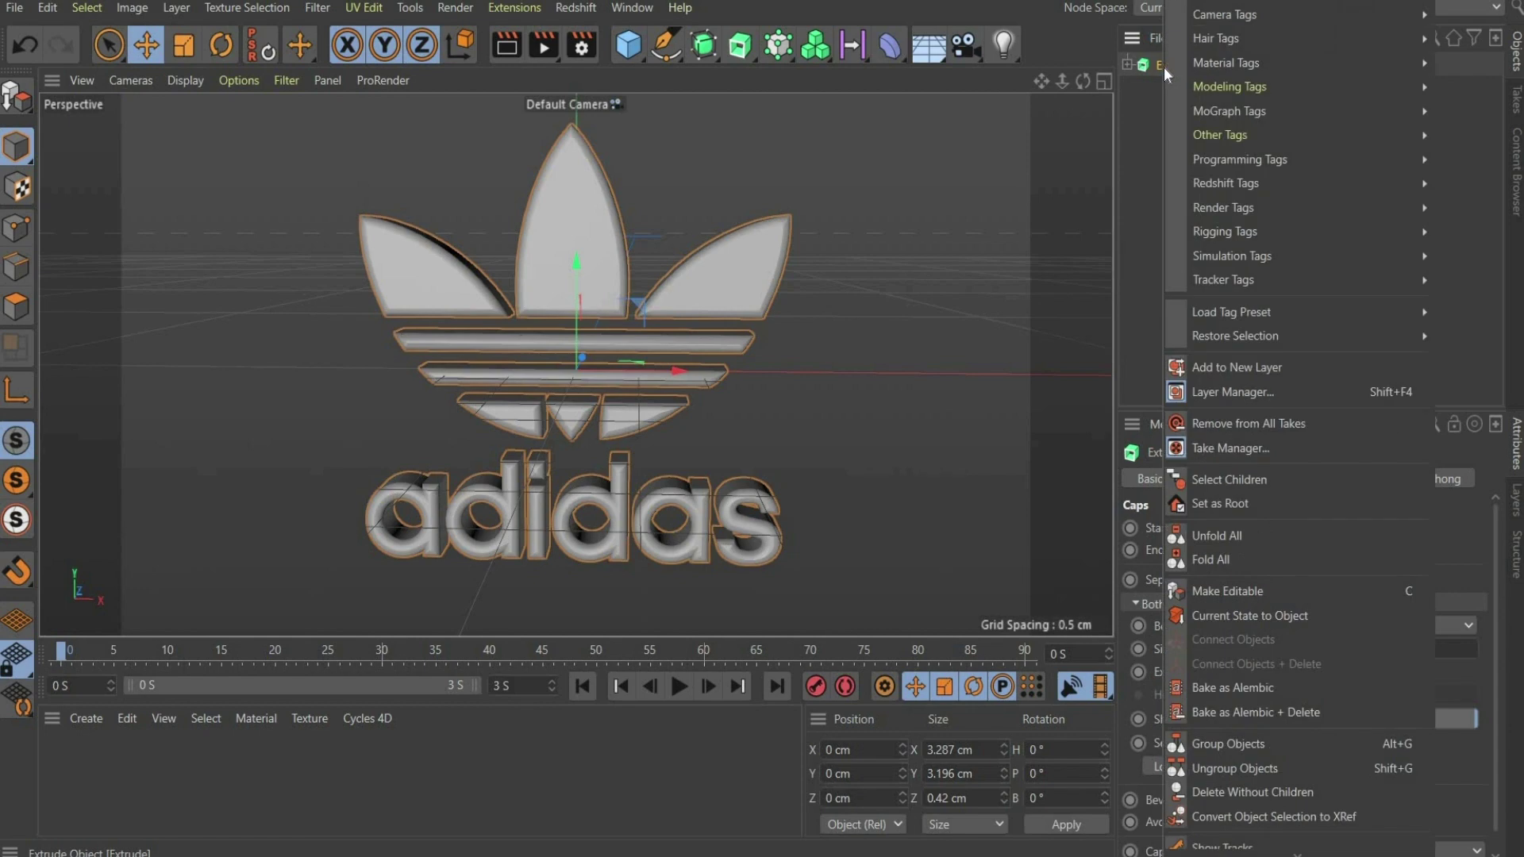
pyautogui.click(1266, 611)
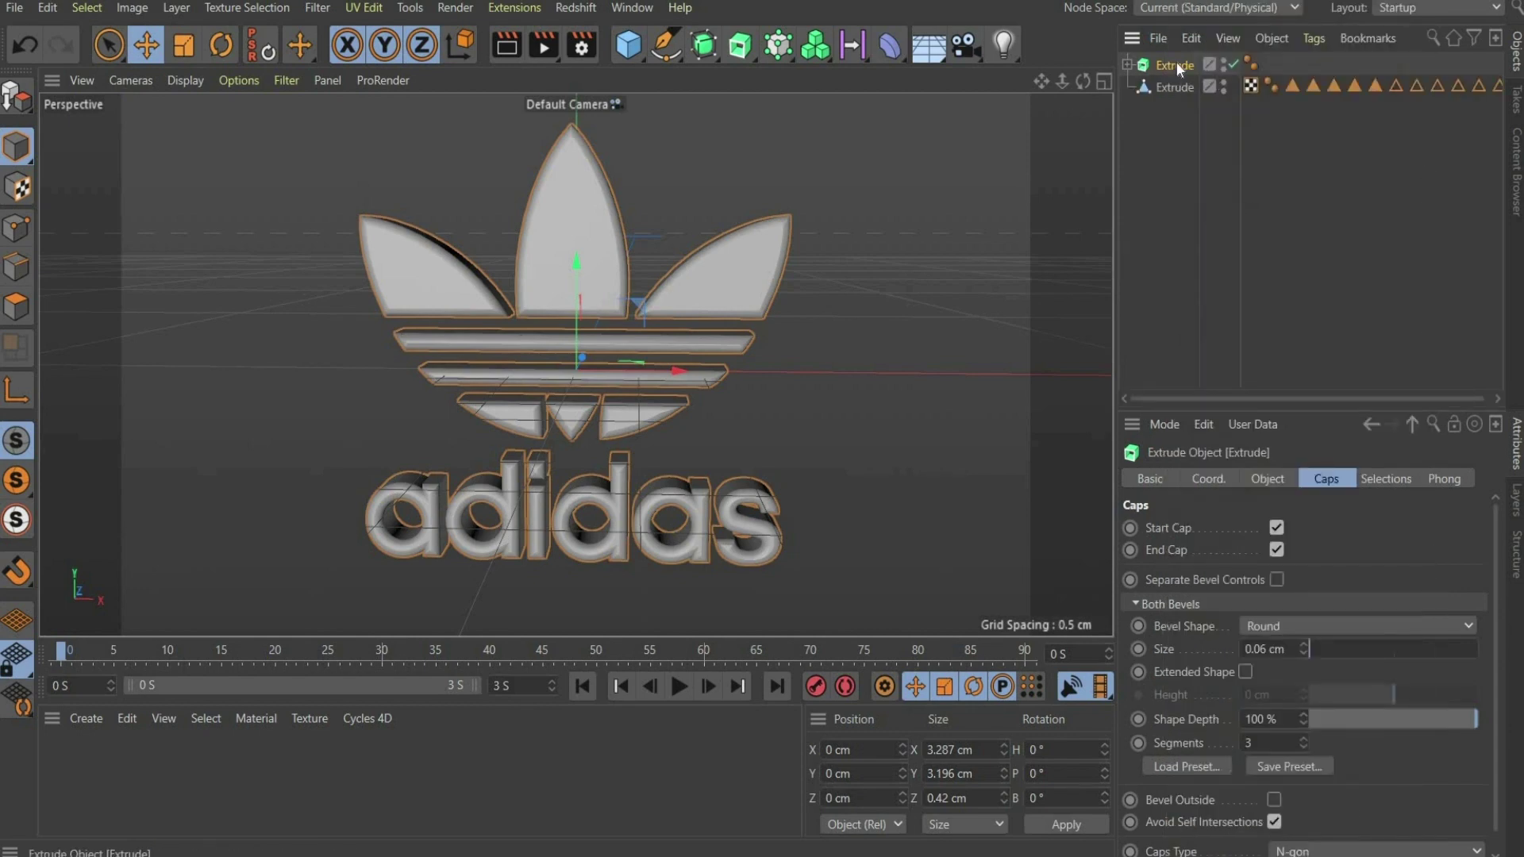
pyautogui.press('Delete')
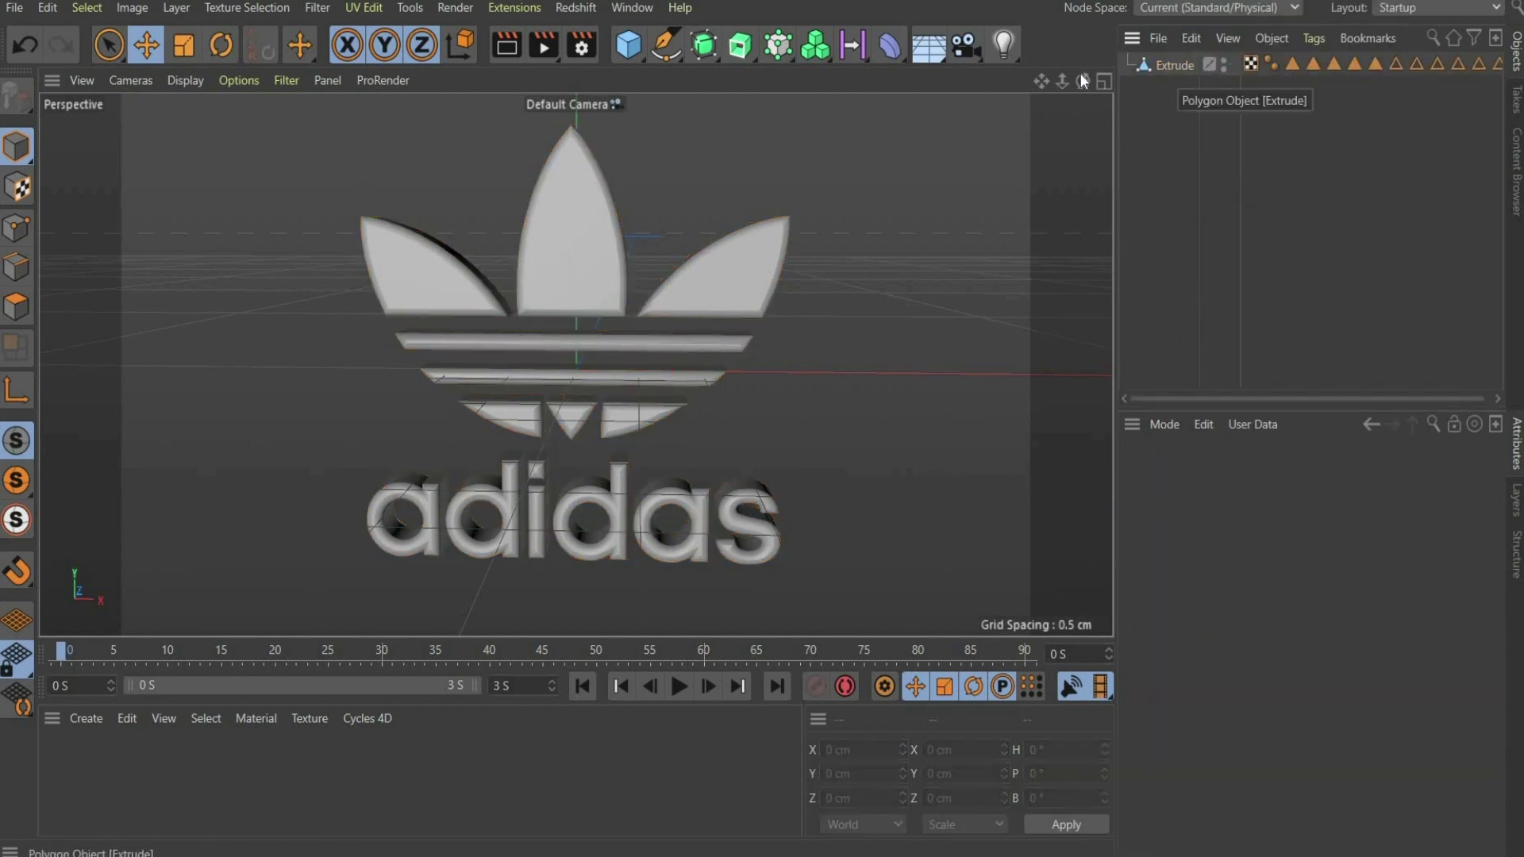
# Add a cube and set its Z size to 40 cm
pyautogui.click(629, 45)
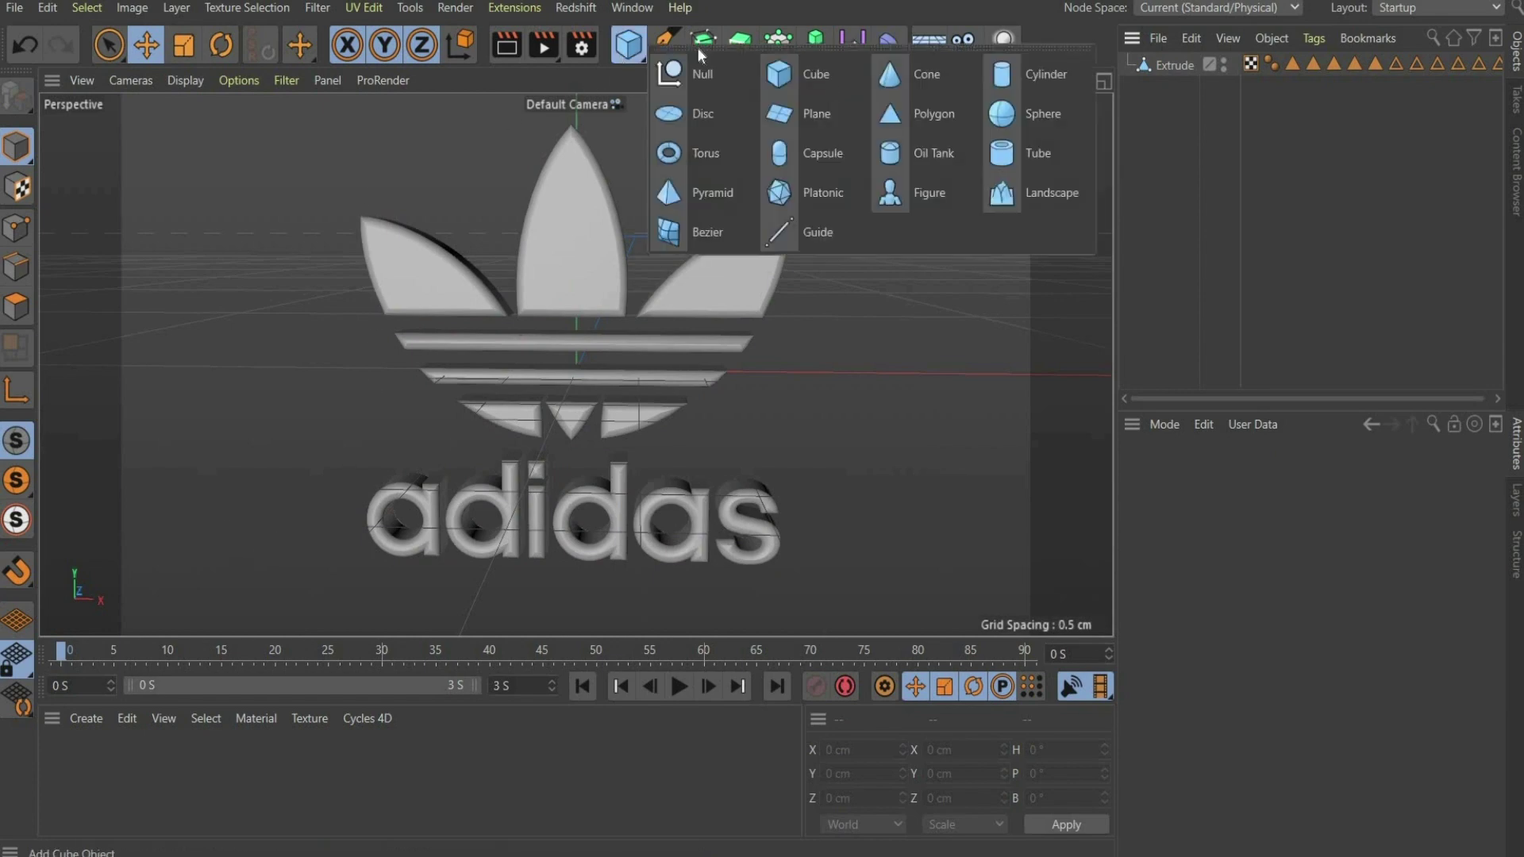
pyautogui.click(827, 79)
pyautogui.moveTo(1232, 578); pyautogui.dragTo(1080, 573)
pyautogui.write('40')
pyautogui.press('Return')
pyautogui.scroll(-5, 613, 353)
pyautogui.scroll(-6, 613, 352)
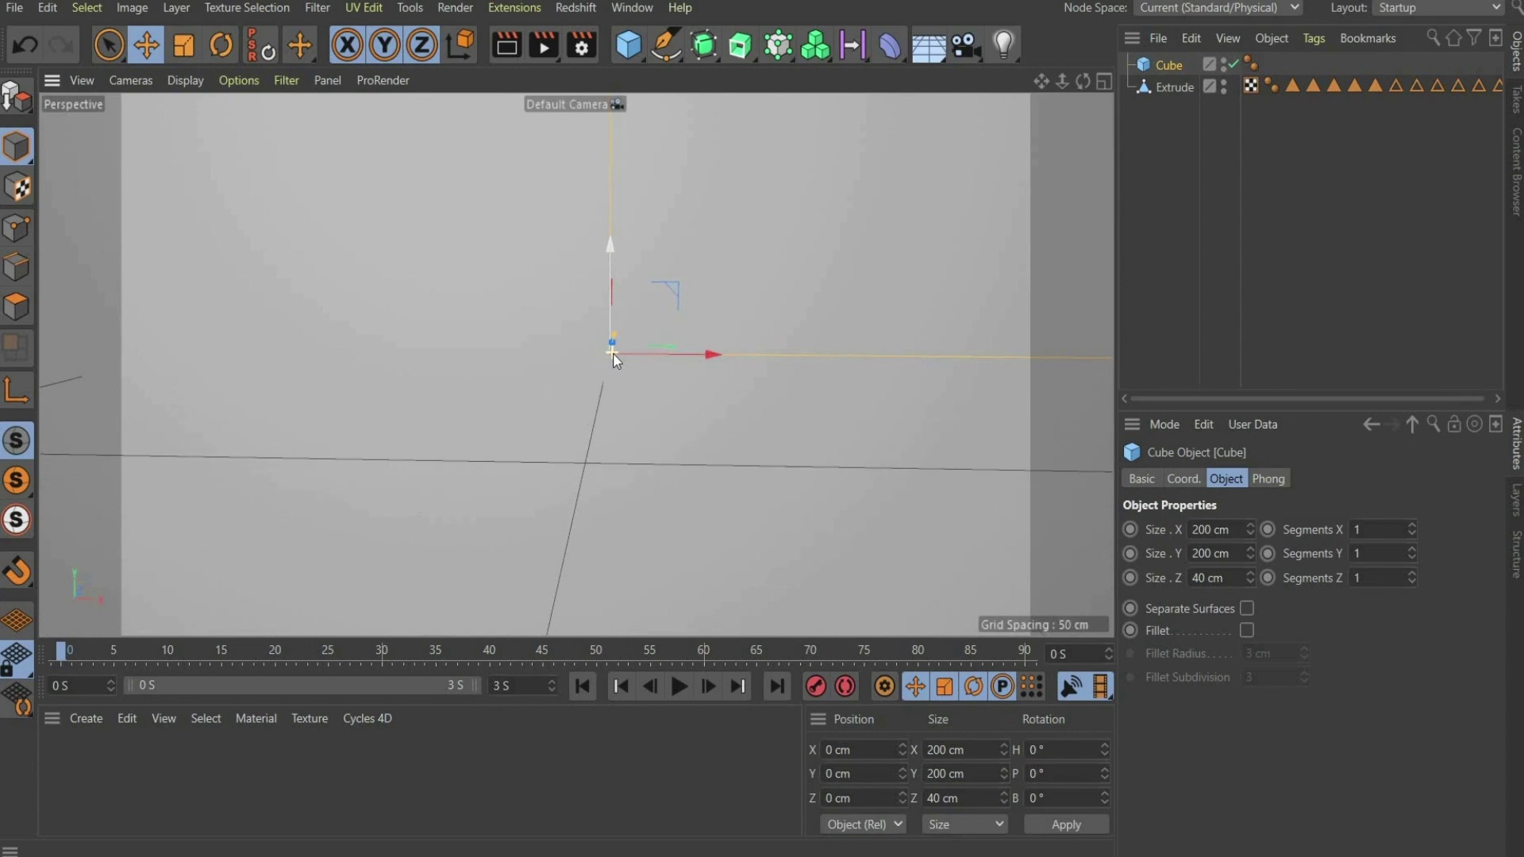
# Set the cube's segments to 20 in X and 30 in Y and enable X-Ray on it
pyautogui.click(1359, 553)
pyautogui.moveTo(1368, 531); pyautogui.dragTo(1317, 531)
pyautogui.write('20')
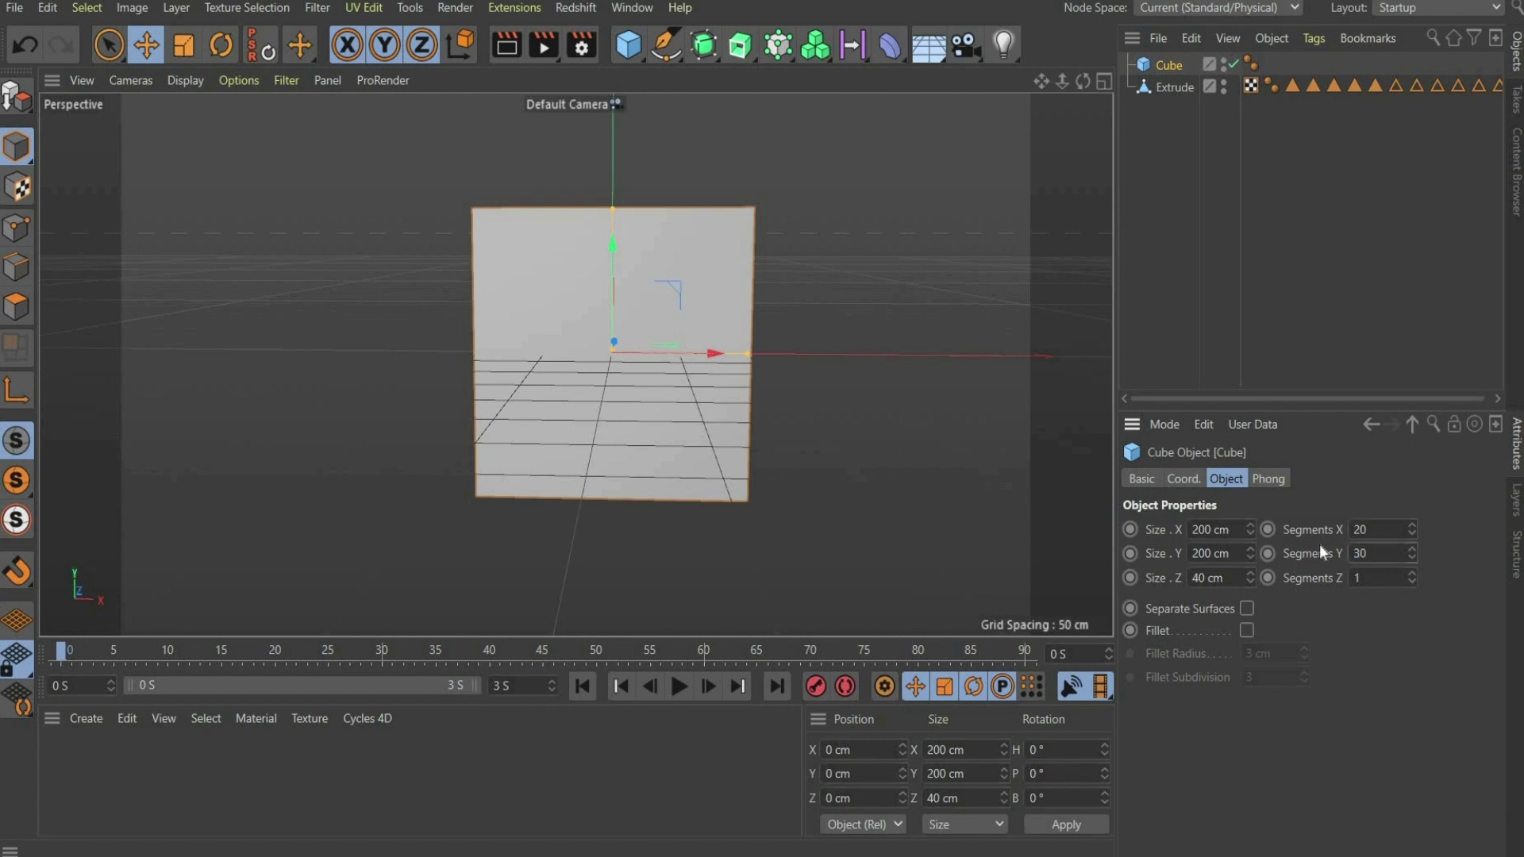
pyautogui.press('Return')
pyautogui.click(1143, 479)
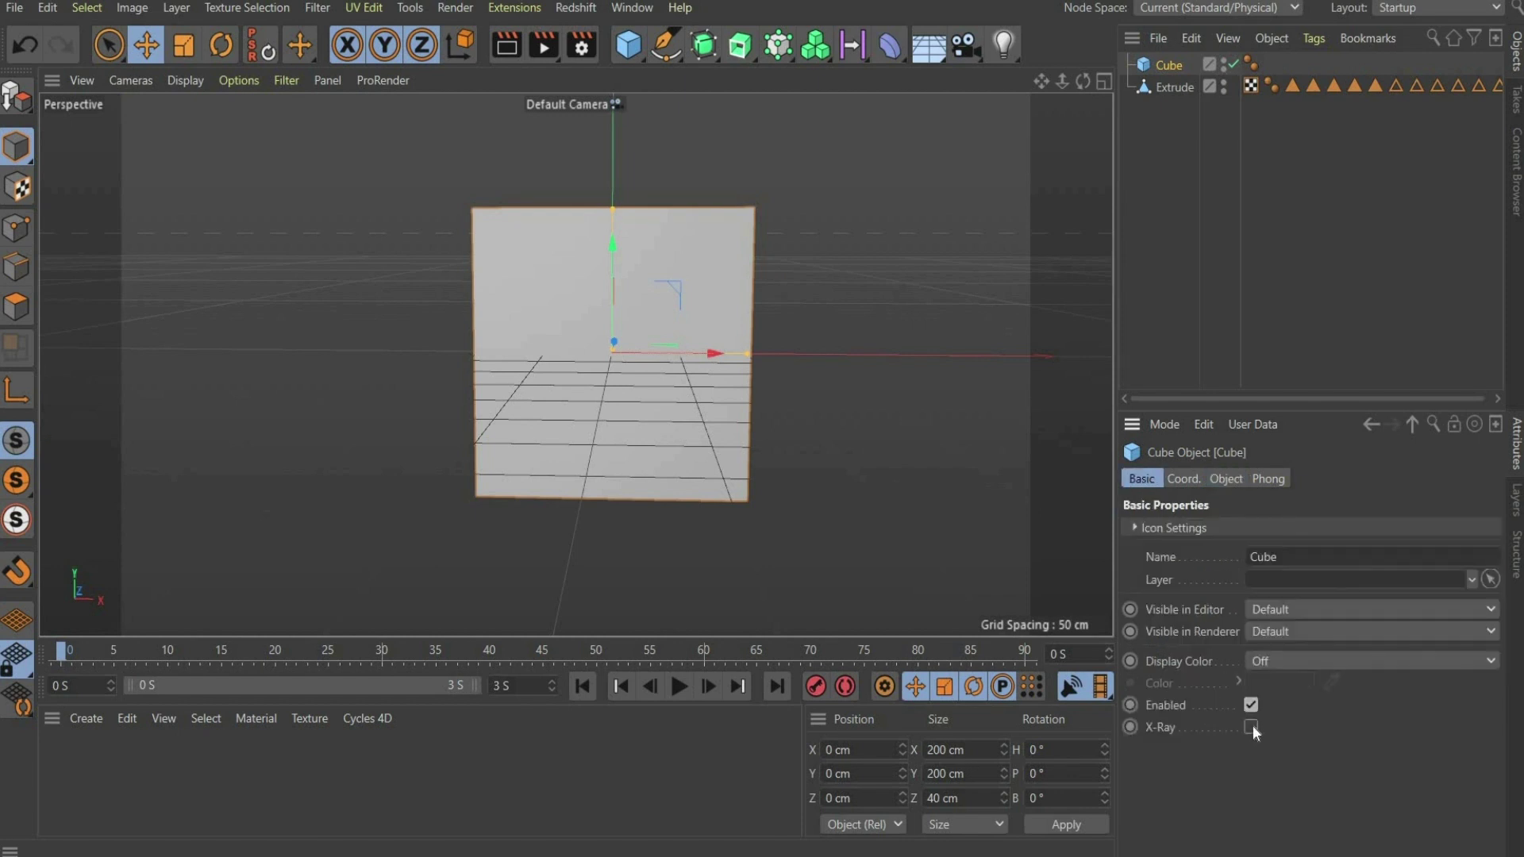
pyautogui.click(1251, 727)
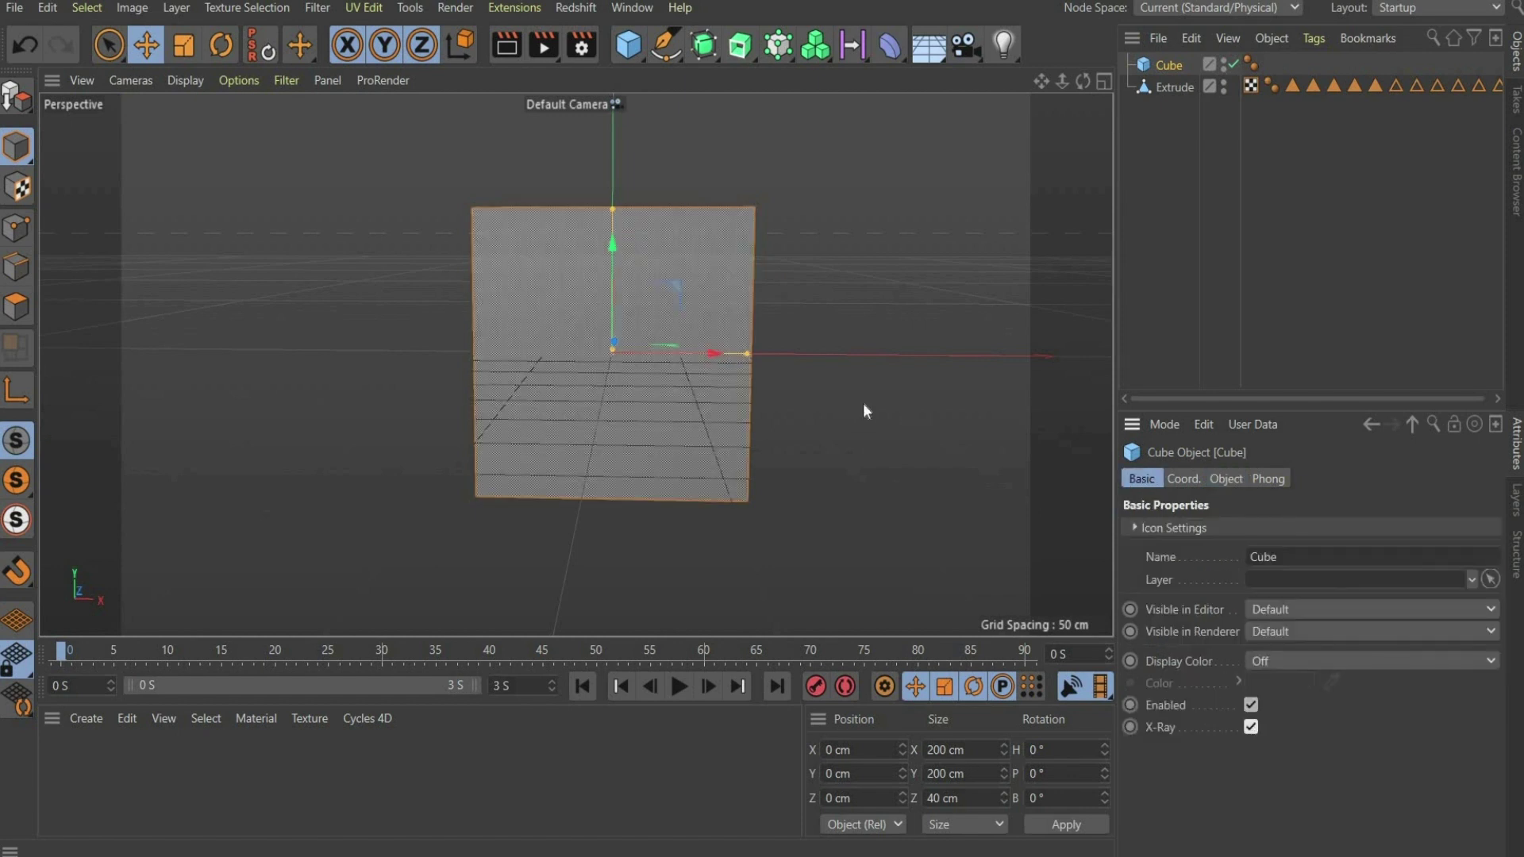
# Scale the extruded logo object by 50 in X, Y and Z
pyautogui.click(1164, 86)
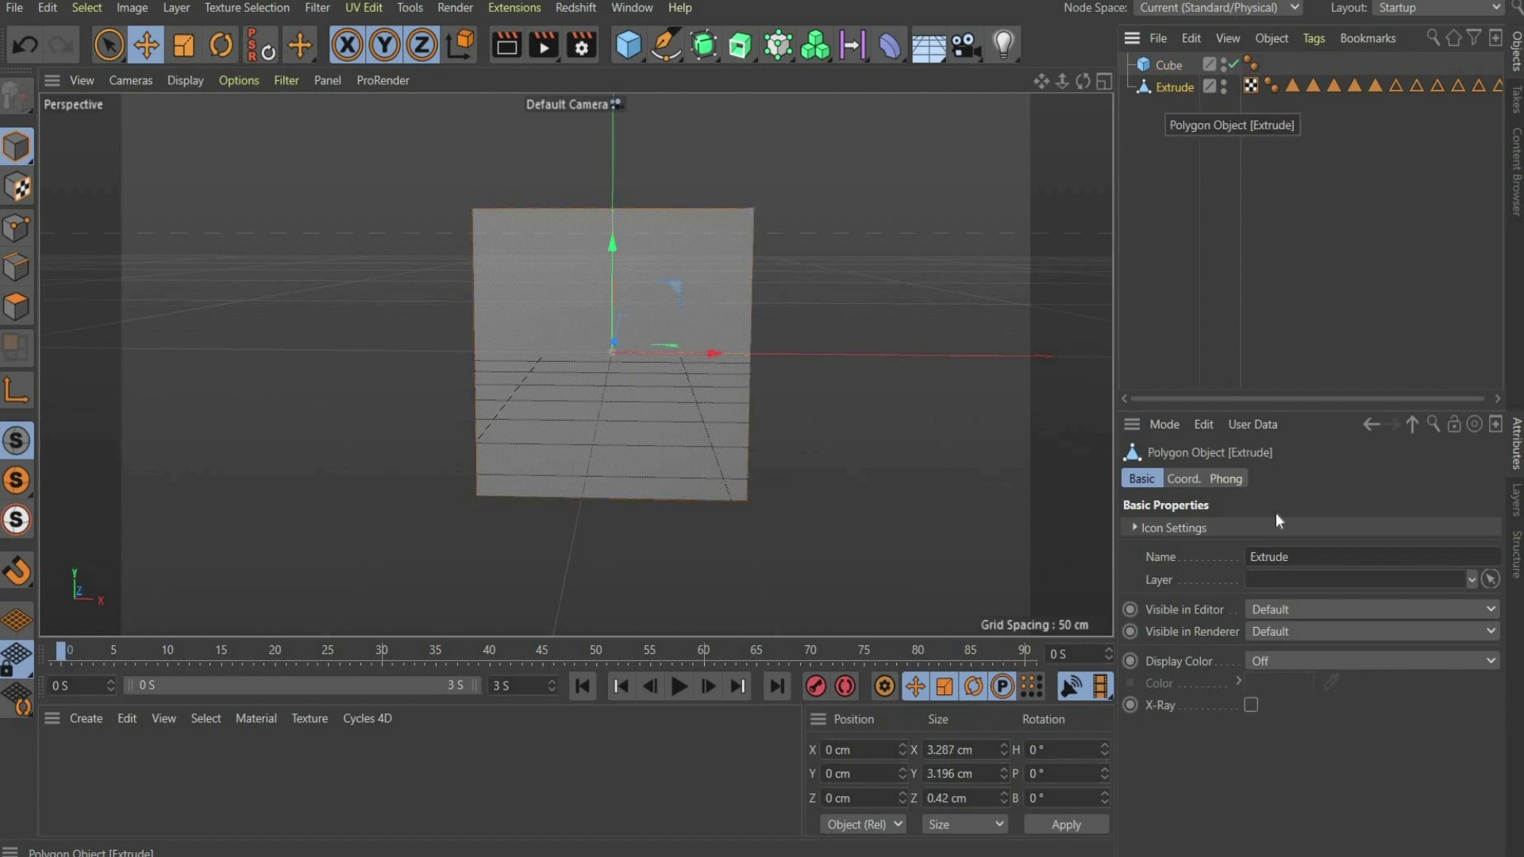
pyautogui.click(1195, 478)
pyautogui.write('50')
pyautogui.press('Return')
pyautogui.click(1305, 553)
pyautogui.write('50')
pyautogui.press('Return')
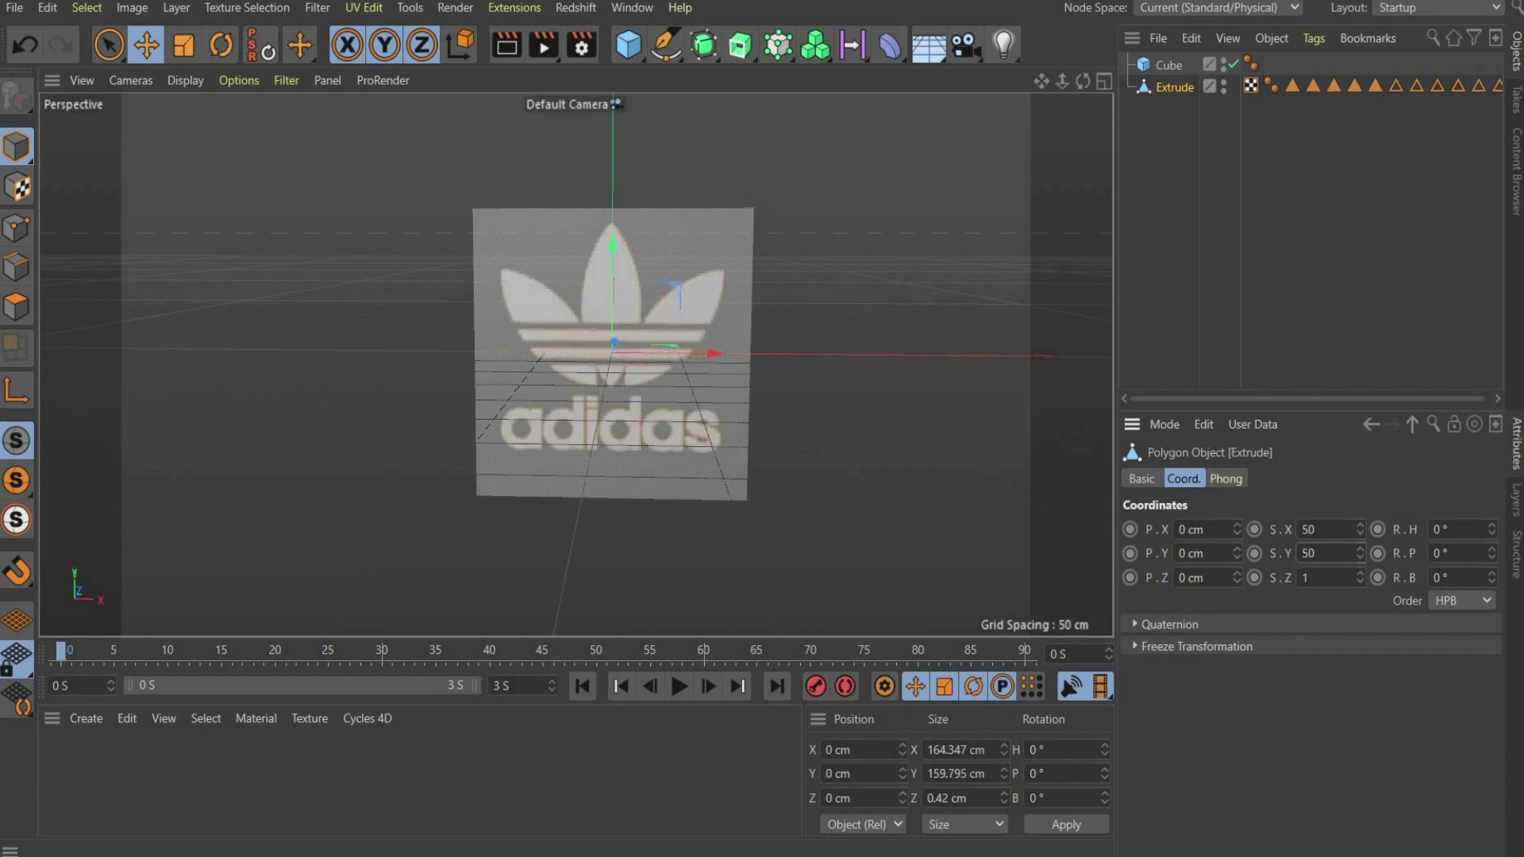
pyautogui.click(1304, 578)
pyautogui.write('50')
pyautogui.press('Return')
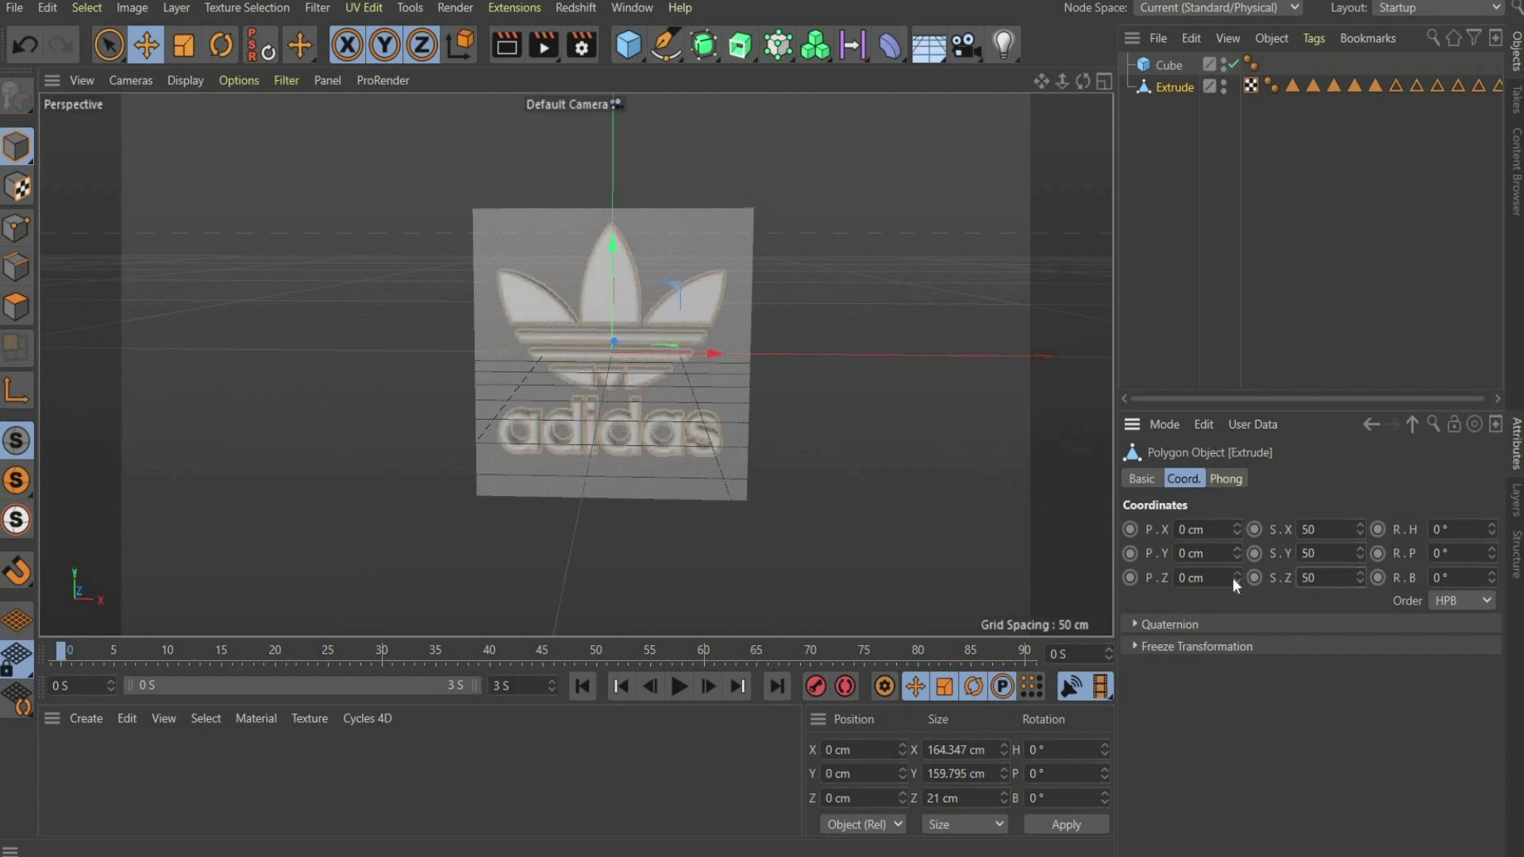
# Position the logo inside the cube at about Y -8.9 cm and Z 6.4 cm
pyautogui.moveTo(1082, 81)
pyautogui.mouseDown()
pyautogui.moveTo(1056, 88)
pyautogui.moveTo(1068, 135)
pyautogui.moveTo(1083, 81)
pyautogui.mouseUp()
pyautogui.click(1103, 82)
pyautogui.scroll(-10, 836, 228)
pyautogui.scroll(2, 839, 256)
pyautogui.moveTo(822, 187); pyautogui.dragTo(822, 173)
pyautogui.click(565, 367)
pyautogui.scroll(-15, 599, 398)
pyautogui.moveTo(606, 351); pyautogui.dragTo(607, 366)
pyautogui.click(1104, 81)
pyautogui.click(1103, 367)
pyautogui.scroll(-20, 808, 435)
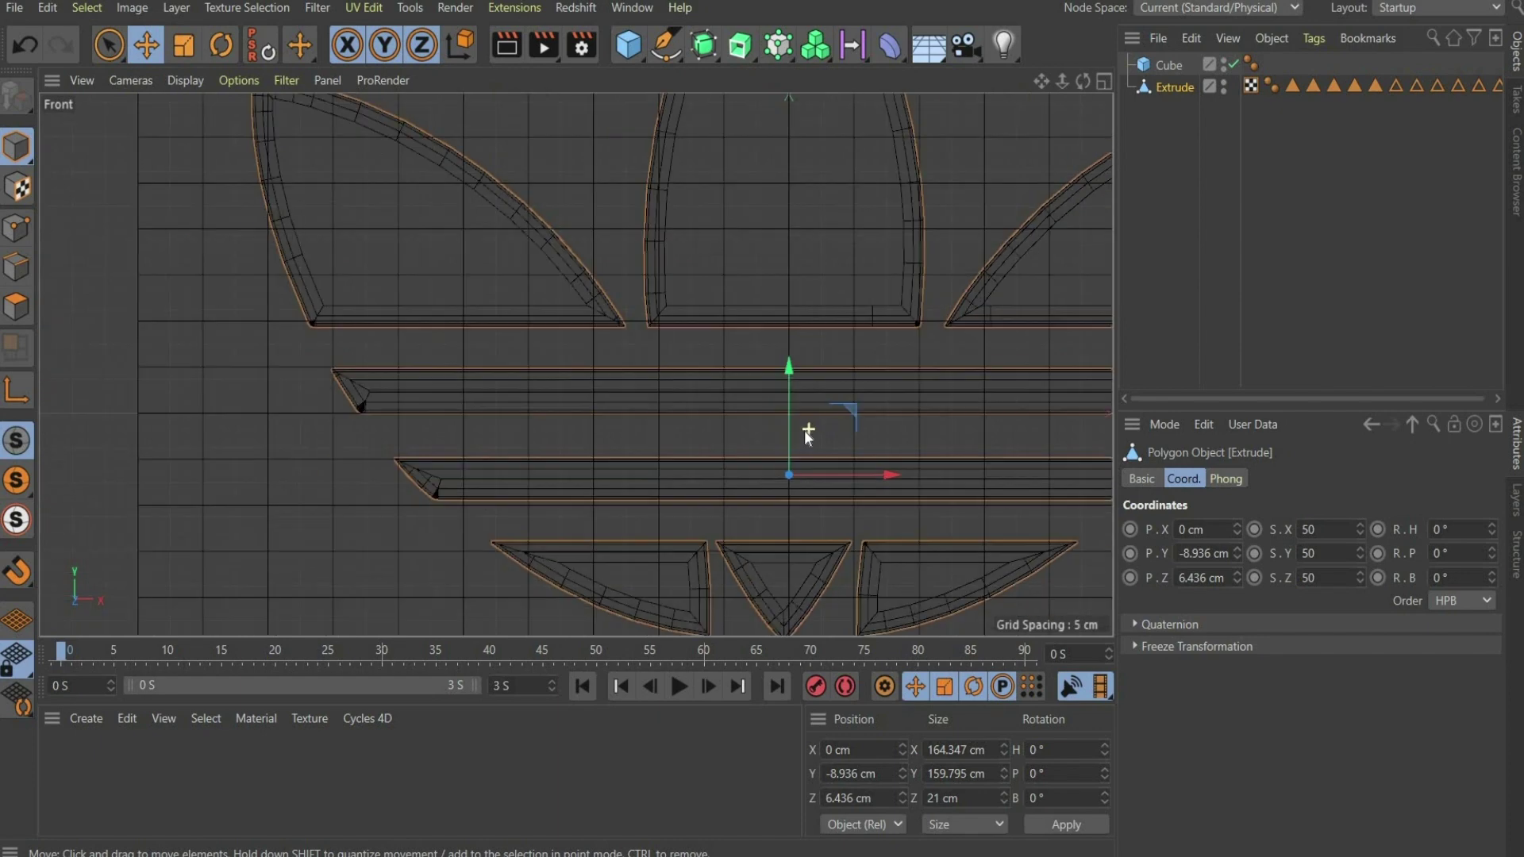
pyautogui.click(1103, 80)
pyautogui.click(565, 81)
# Make the cube editable and rename the extruded polygon object as Logo
pyautogui.click(1165, 70)
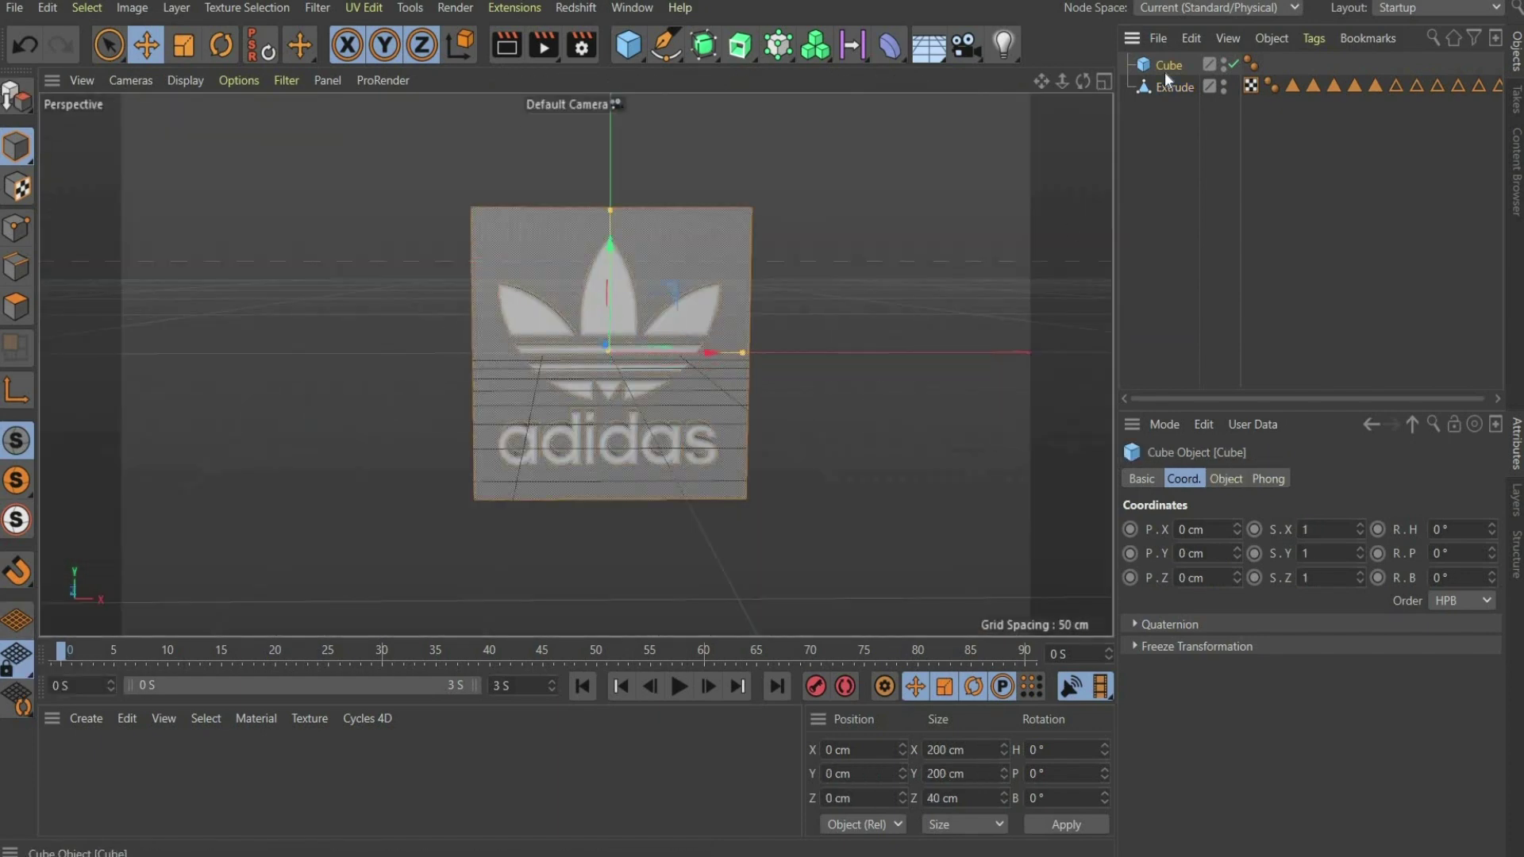
pyautogui.click(16, 107)
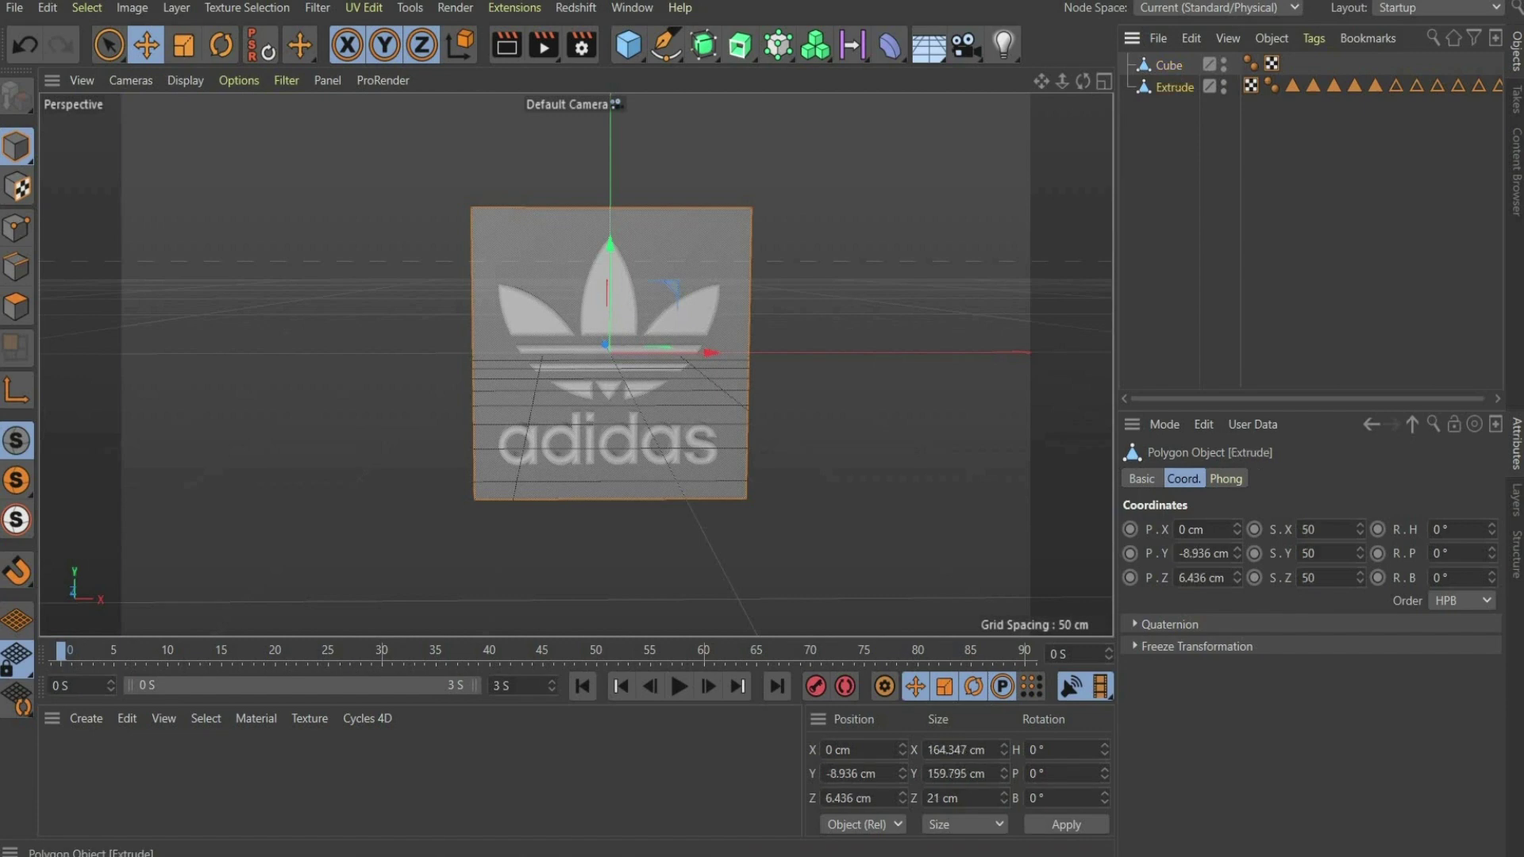
pyautogui.doubleClick(1177, 84)
pyautogui.write('Lo')
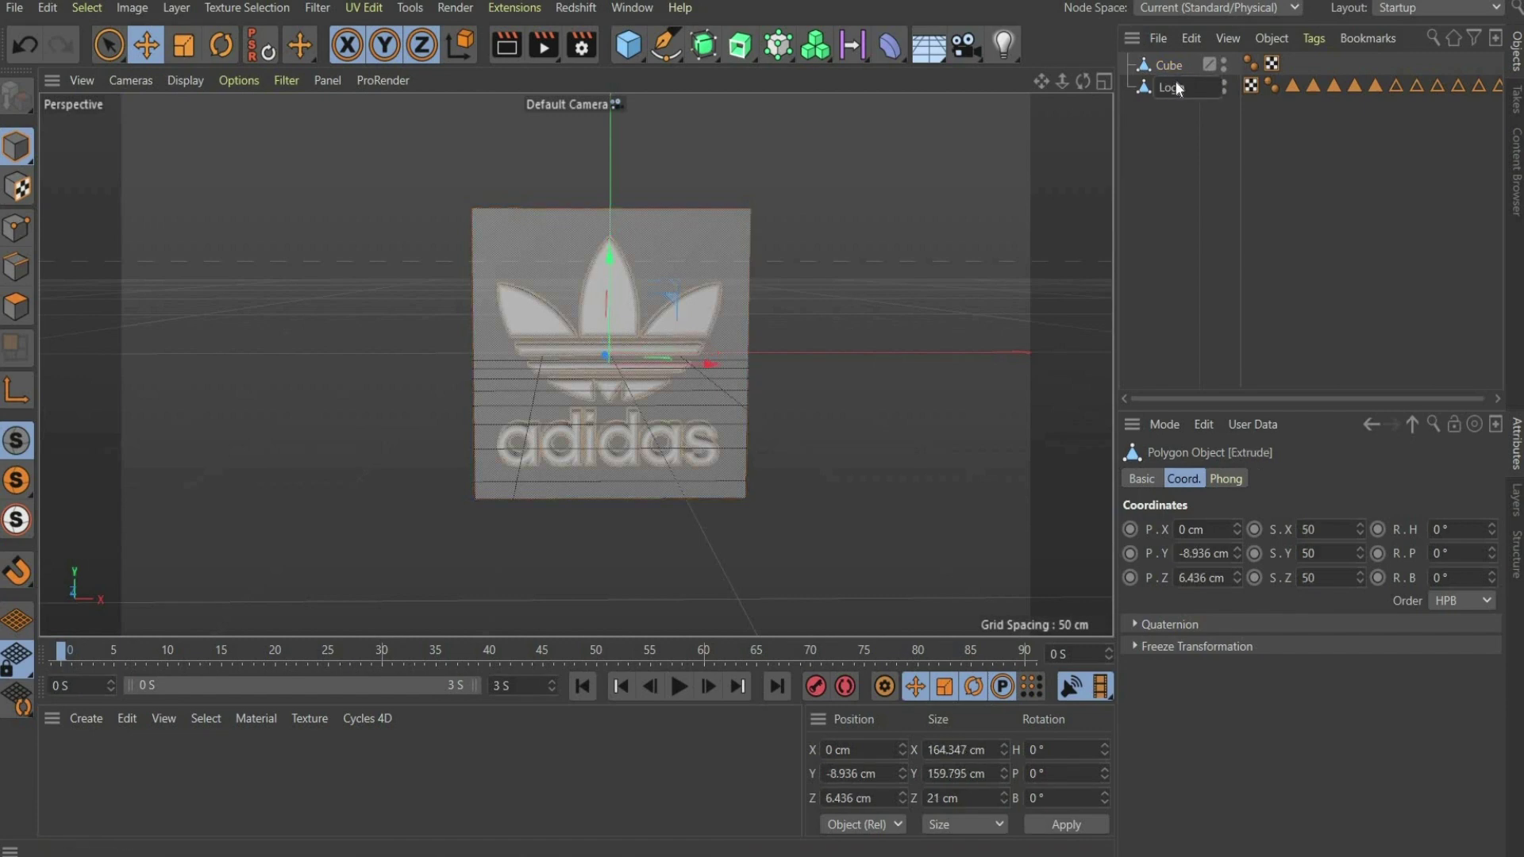
pyautogui.write('go')
pyautogui.press('Return')
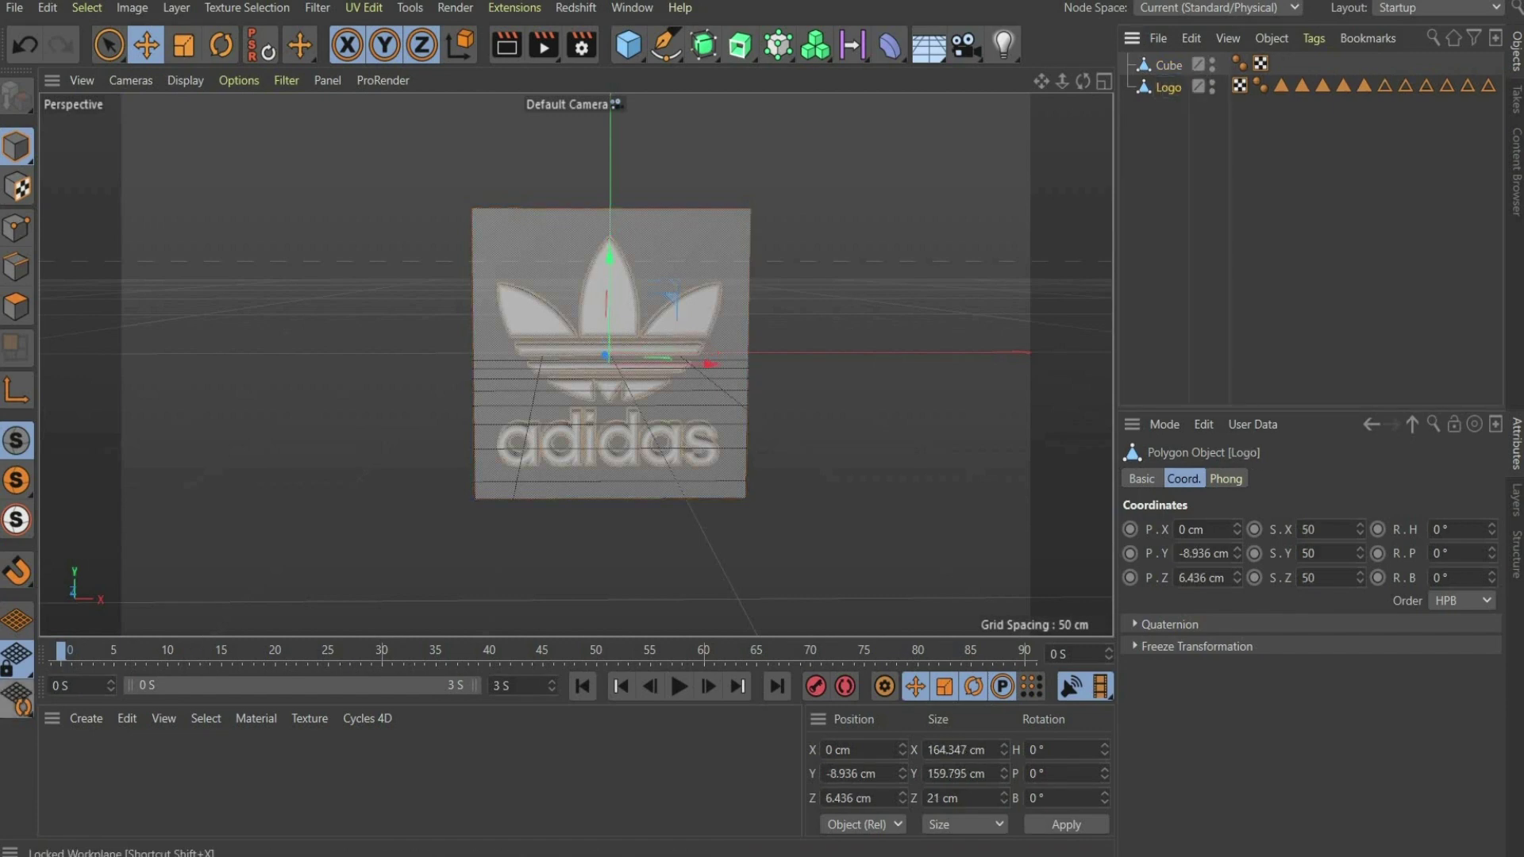
# Rename the cube as Packing
pyautogui.doubleClick(1173, 65)
pyautogui.write('Packing')
pyautogui.press('Return')
# Add a Cloth Collider tag to the Logo object with 2% bounce and 95% friction
pyautogui.moveTo(1062, 82)
pyautogui.mouseDown()
pyautogui.moveTo(1111, 82)
pyautogui.moveTo(1053, 91)
pyautogui.mouseUp()
pyautogui.rightClick(1178, 85)
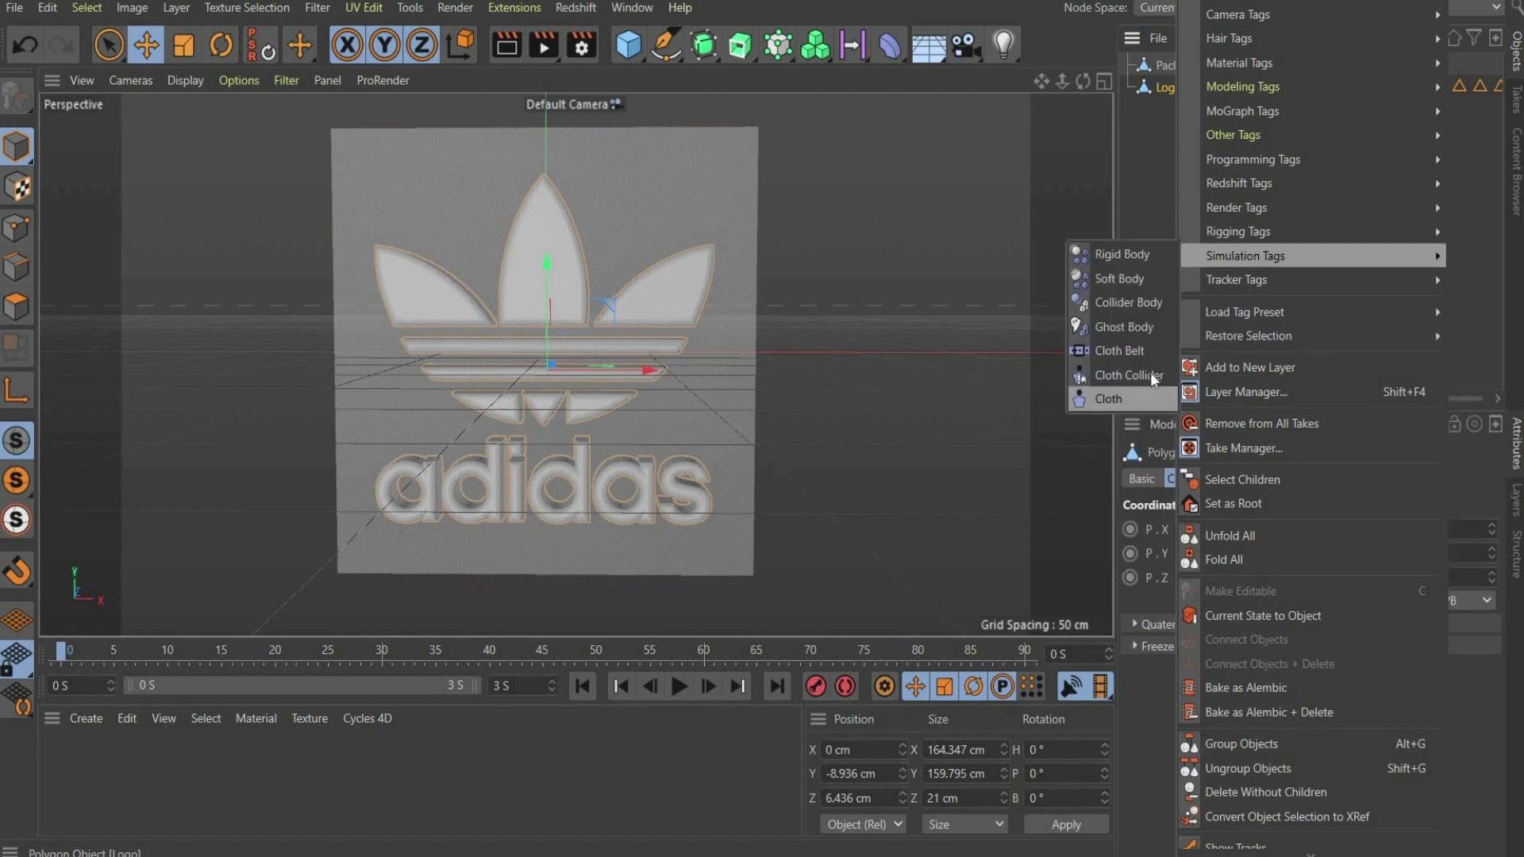
pyautogui.click(1154, 374)
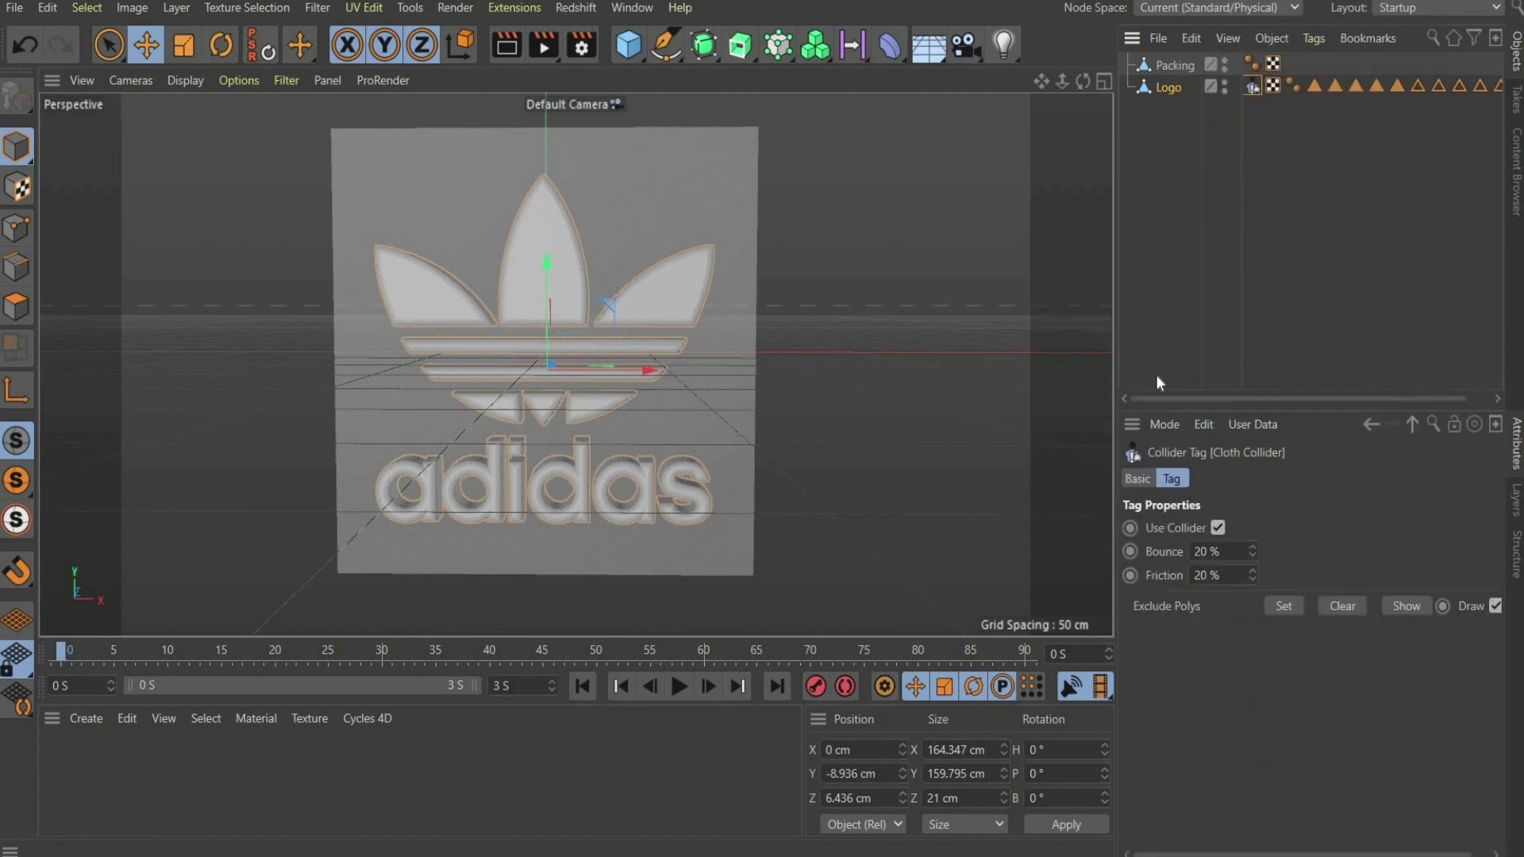
pyautogui.doubleClick(1207, 551)
pyautogui.write('2')
pyautogui.press('Tab')
pyautogui.write('95')
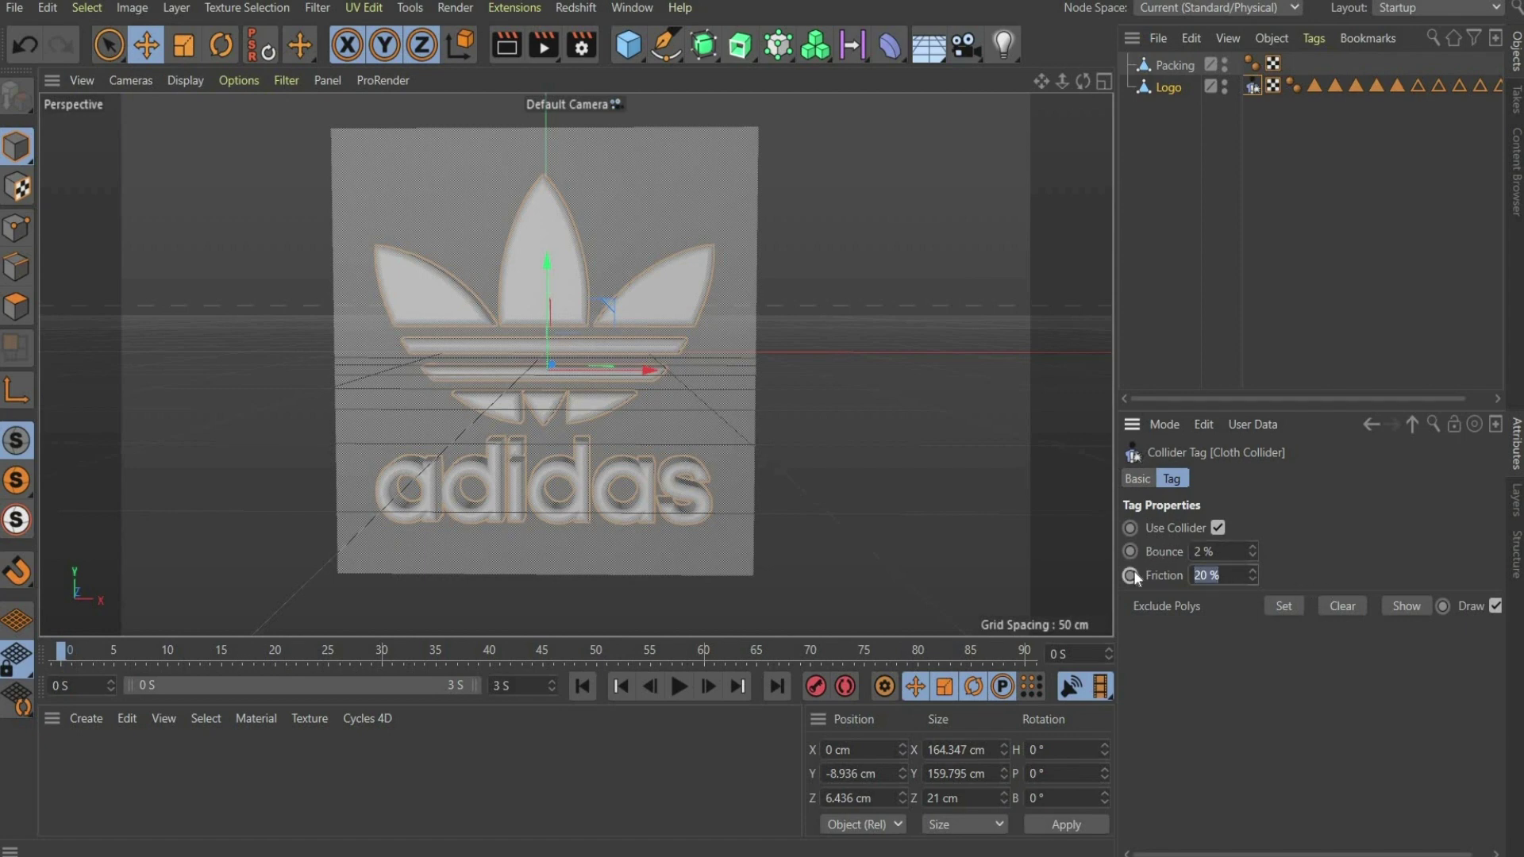
pyautogui.click(1358, 705)
# Add a Cloth simulation tag to the Packing object
pyautogui.click(1184, 65)
pyautogui.rightClick(1184, 65)
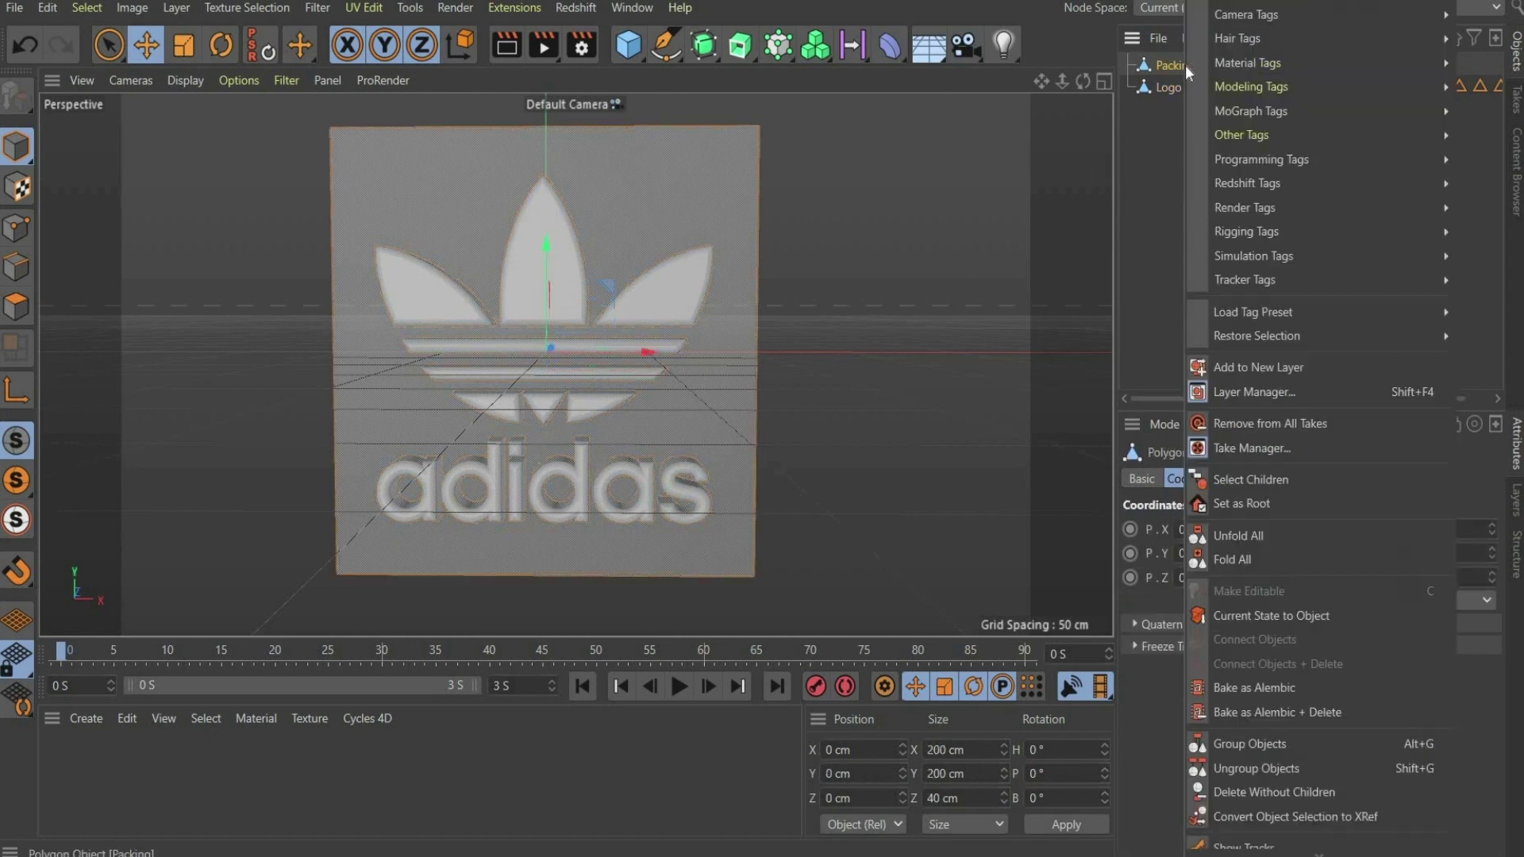
pyautogui.moveTo(1271, 256)
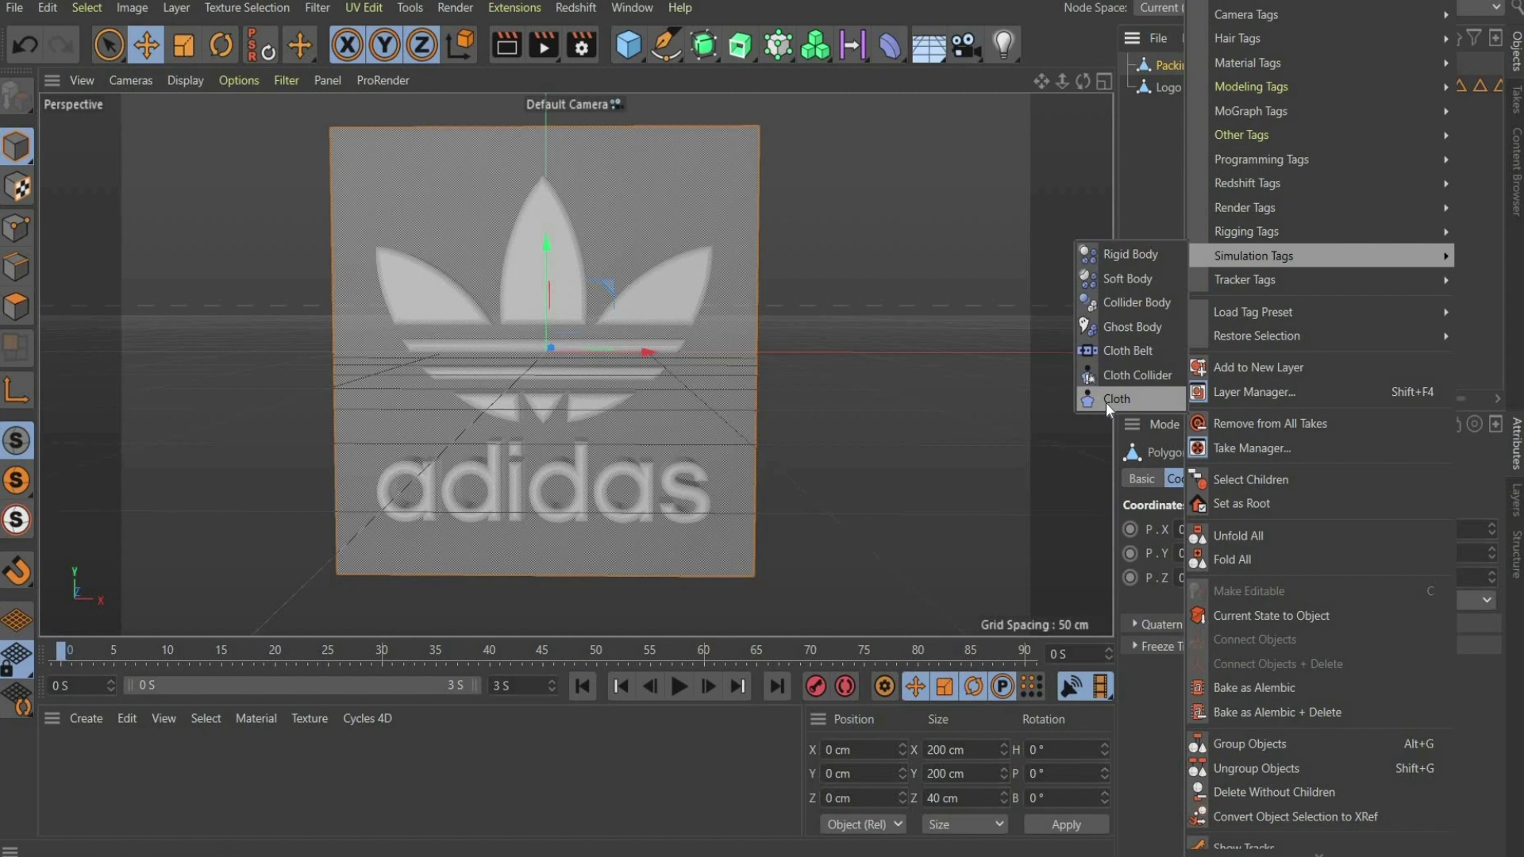
pyautogui.click(1107, 400)
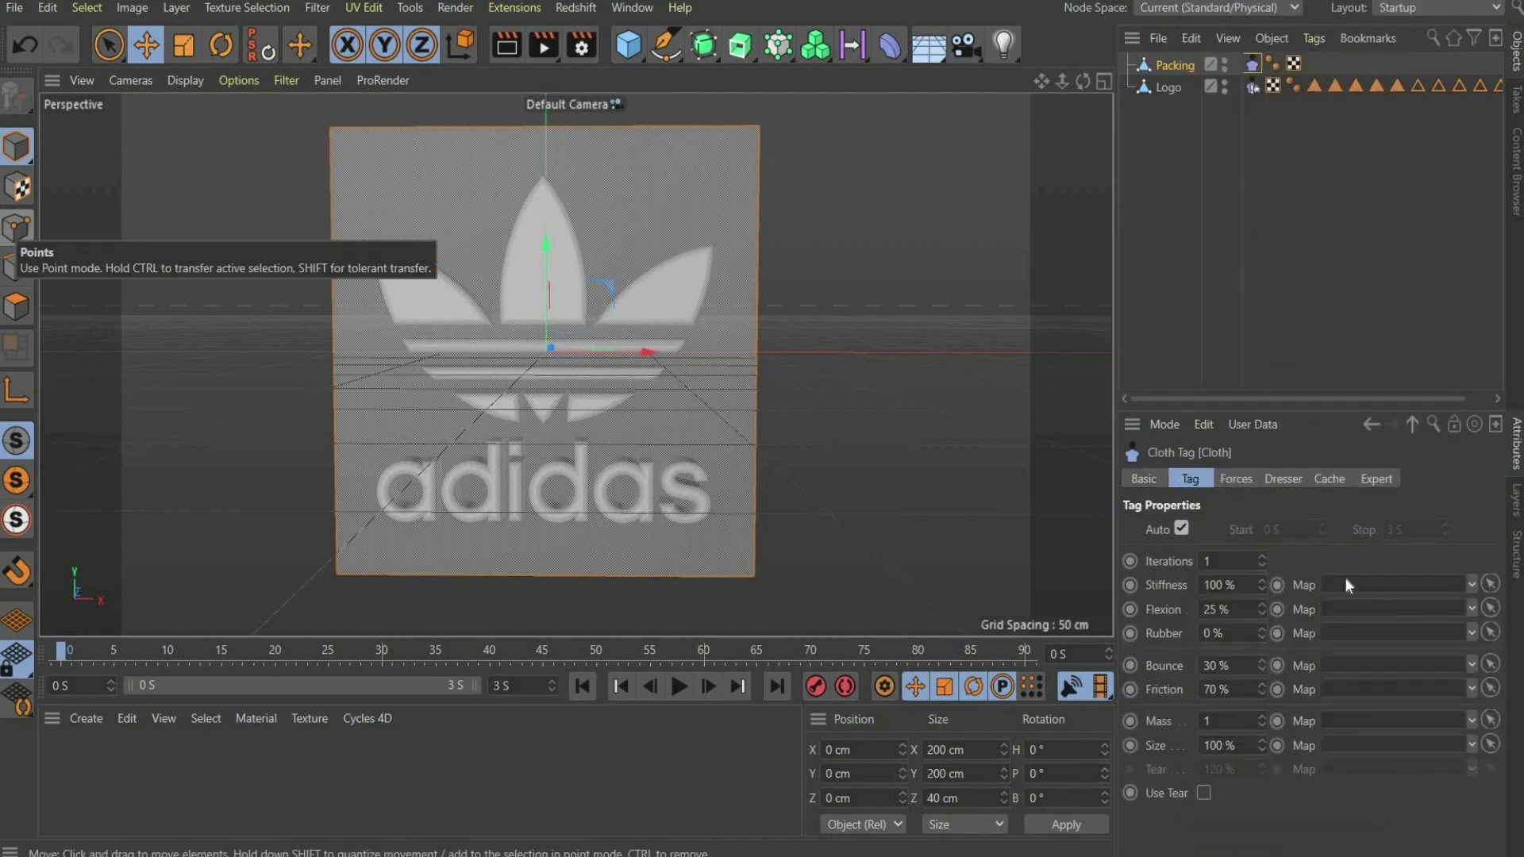
# Set the cloth's stiffness to 90%, flexion to 15%, rubber to 10%, bounce to 2%, friction to 95% and size to 93%
pyautogui.doubleClick(1223, 585)
pyautogui.write('90')
pyautogui.press('Tab')
pyautogui.write('15')
pyautogui.press('Tab')
pyautogui.write('10')
pyautogui.press('Tab')
pyautogui.write('2')
pyautogui.press('Tab')
pyautogui.write('95')
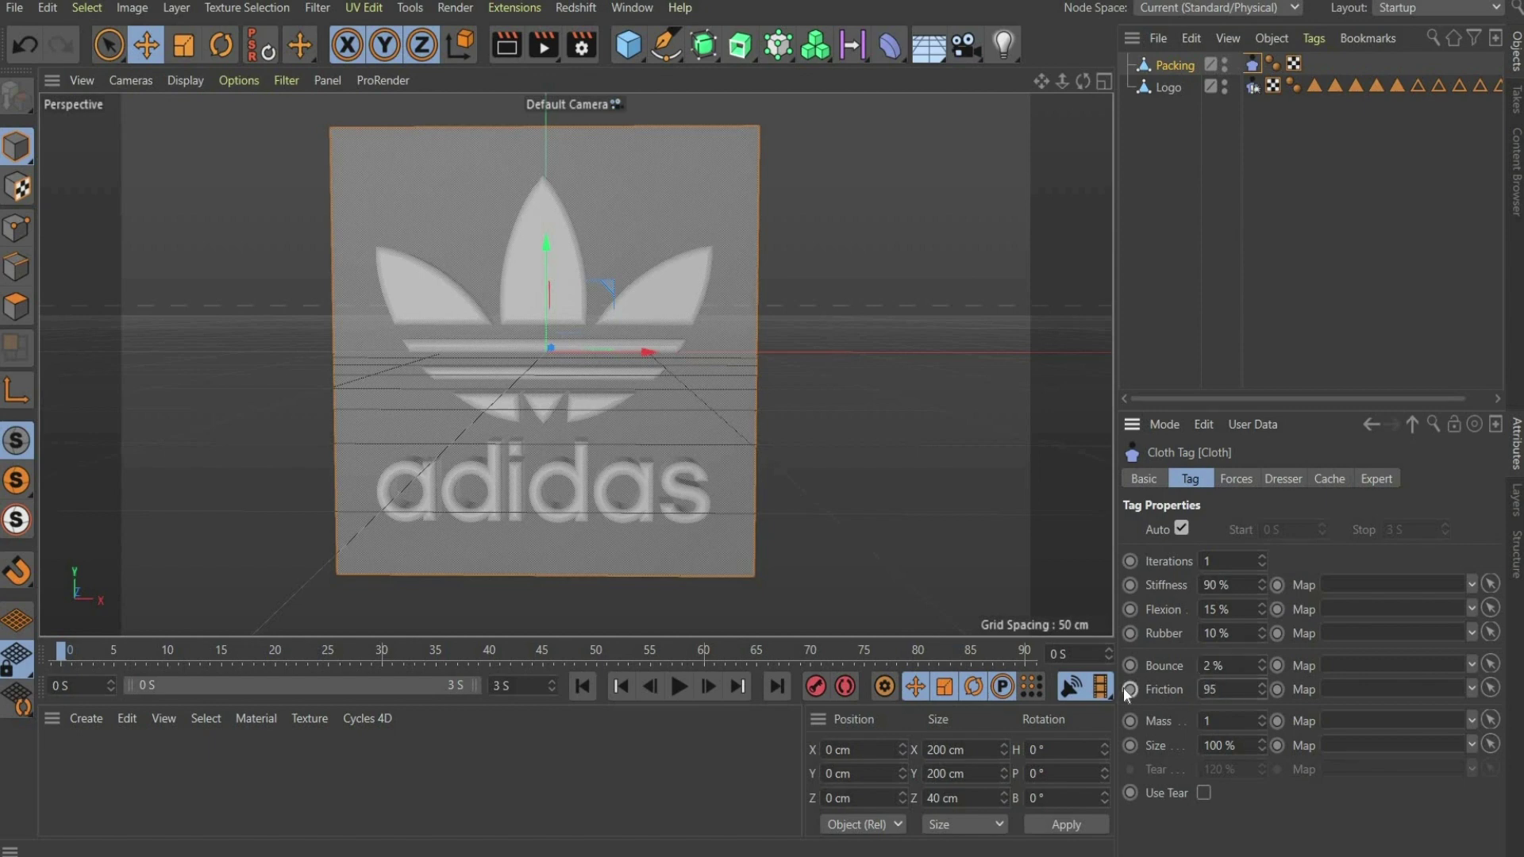
pyautogui.press('Tab')
pyautogui.press('Tab')
pyautogui.write('93')
pyautogui.press('Return')
# Set the cloth's Dress-O-matic width to 0.5 cm
pyautogui.click(1285, 478)
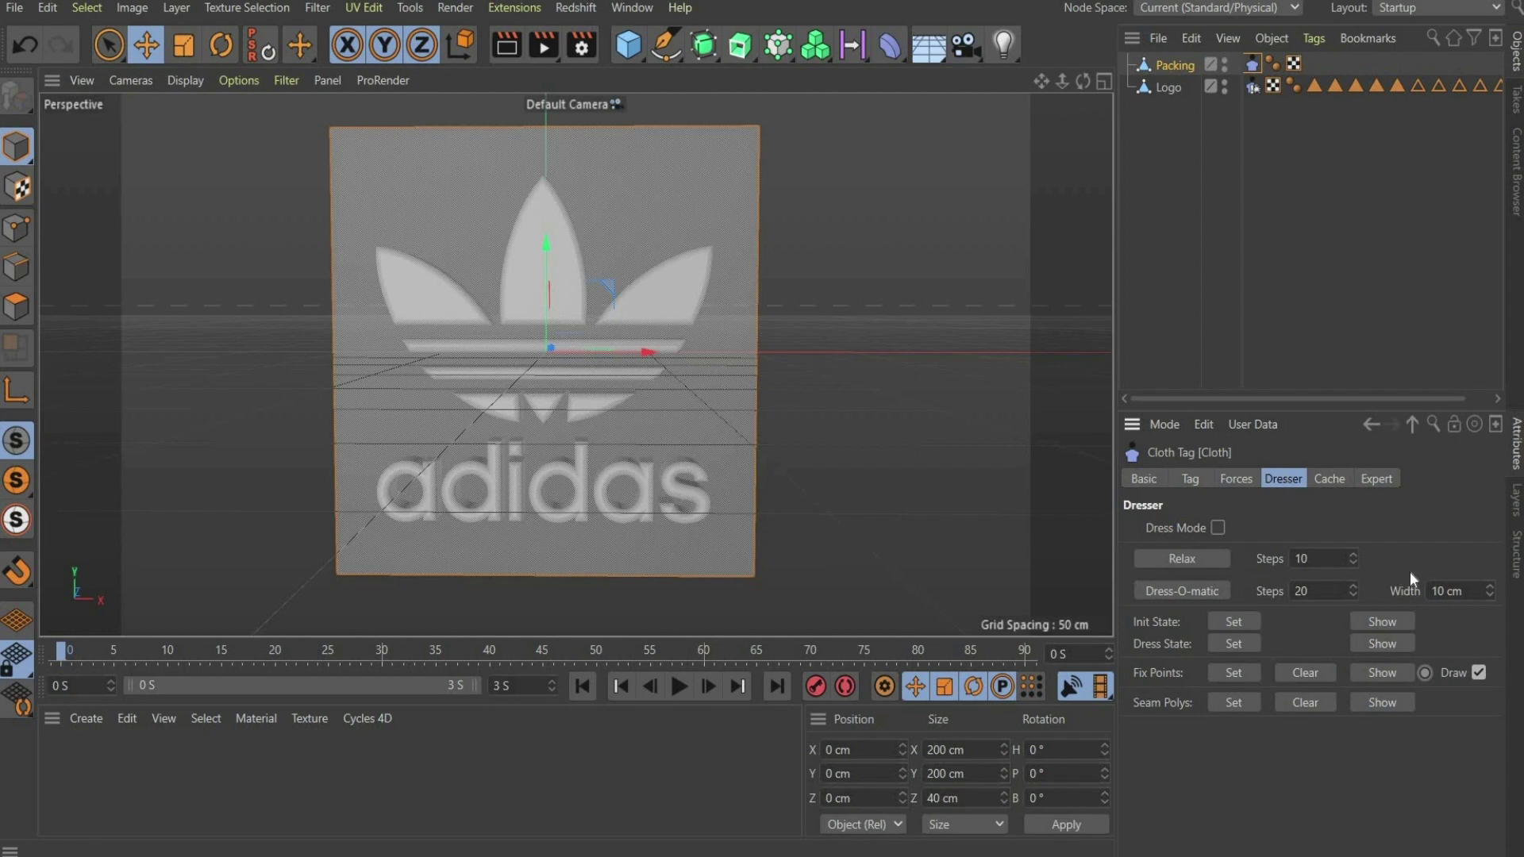
pyautogui.moveTo(1468, 591); pyautogui.dragTo(1428, 590)
pyautogui.write('0,5')
pyautogui.press('Return')
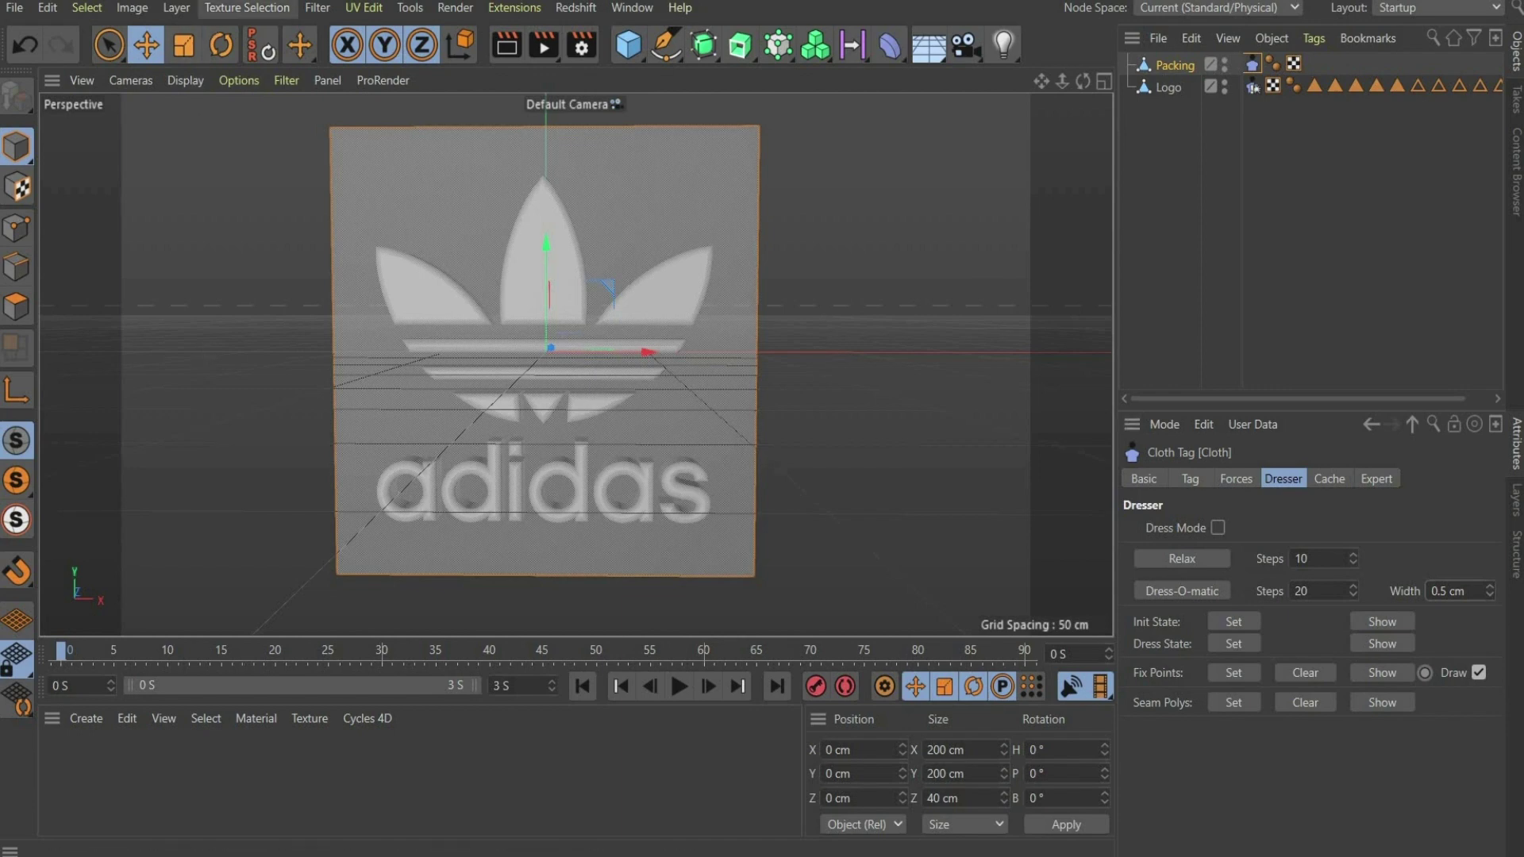
# Select all polygons on the four narrow sides of the Packing object with Live Selection in polygon mode
pyautogui.click(15, 309)
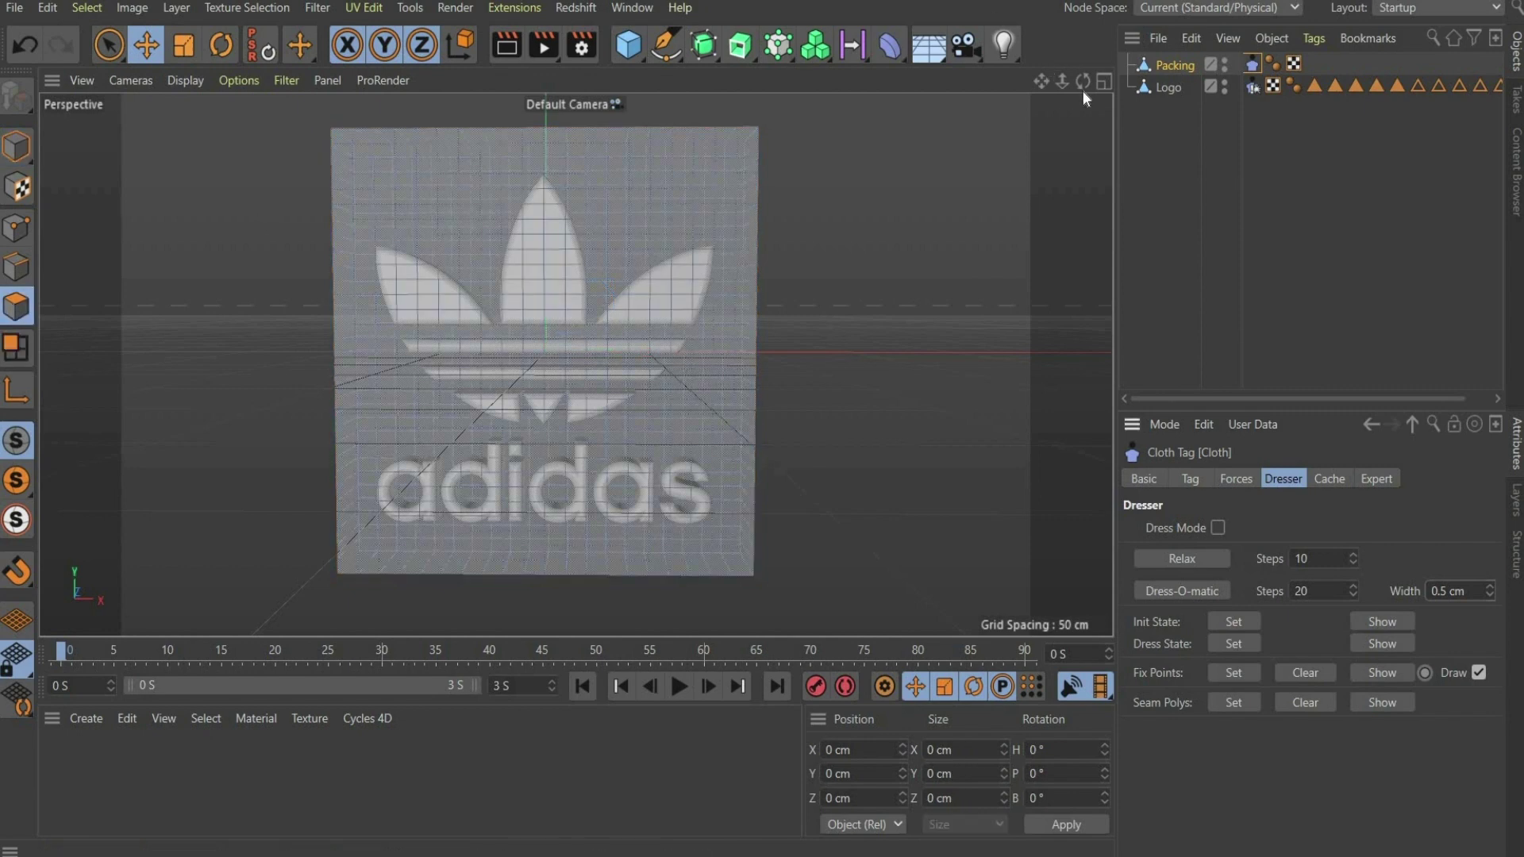
pyautogui.moveTo(1083, 81); pyautogui.dragTo(841, 256)
pyautogui.scroll(-3, 842, 255)
pyautogui.press('9')
pyautogui.moveTo(509, 147); pyautogui.dragTo(510, 554)
pyautogui.moveTo(1083, 80); pyautogui.dragTo(1037, 88)
pyautogui.keyDown('shift'); pyautogui.moveTo(508, 444); pyautogui.dragTo(826, 603); pyautogui.keyUp('shift')
pyautogui.moveTo(1083, 80); pyautogui.dragTo(984, 127)
pyautogui.keyDown('shift'); pyautogui.moveTo(830, 127); pyautogui.dragTo(830, 528); pyautogui.keyUp('shift')
pyautogui.moveTo(1083, 80); pyautogui.dragTo(985, 111)
pyautogui.keyDown('shift'); pyautogui.moveTo(539, 222); pyautogui.dragTo(786, 250); pyautogui.keyUp('shift')
pyautogui.moveTo(1083, 80); pyautogui.dragTo(1016, 87)
pyautogui.moveTo(1062, 80); pyautogui.dragTo(1111, 80)
pyautogui.keyDown('alt'); pyautogui.moveTo(423, 567); pyautogui.dragTo(297, 551, button='middle'); pyautogui.keyUp('alt')
# Store the selected side polygons in a polygon selection tag and assign them as the cloth's seam polygons
pyautogui.click(98, 9)
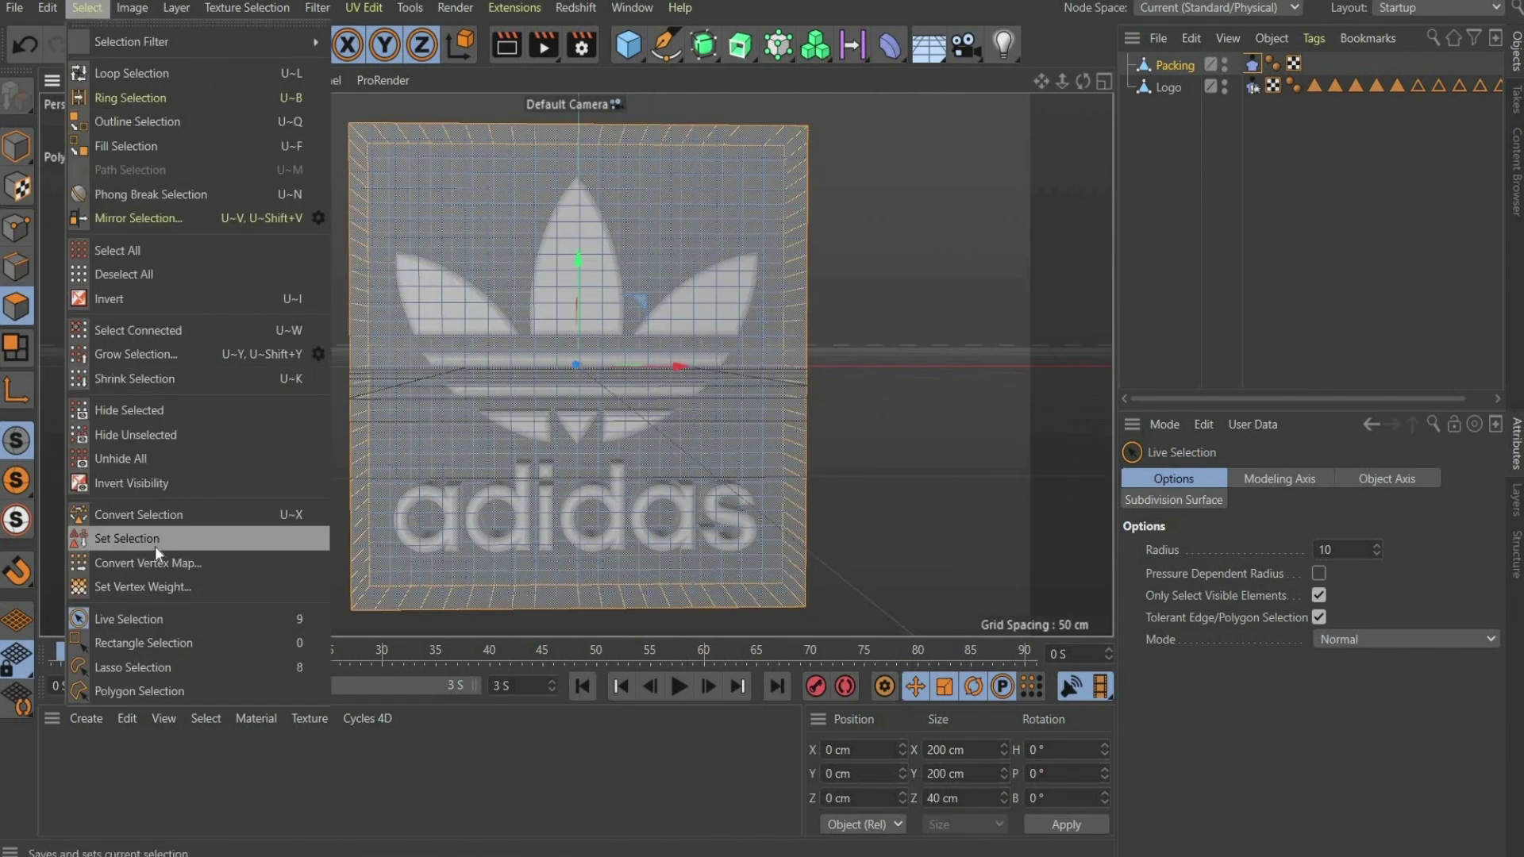
pyautogui.click(127, 539)
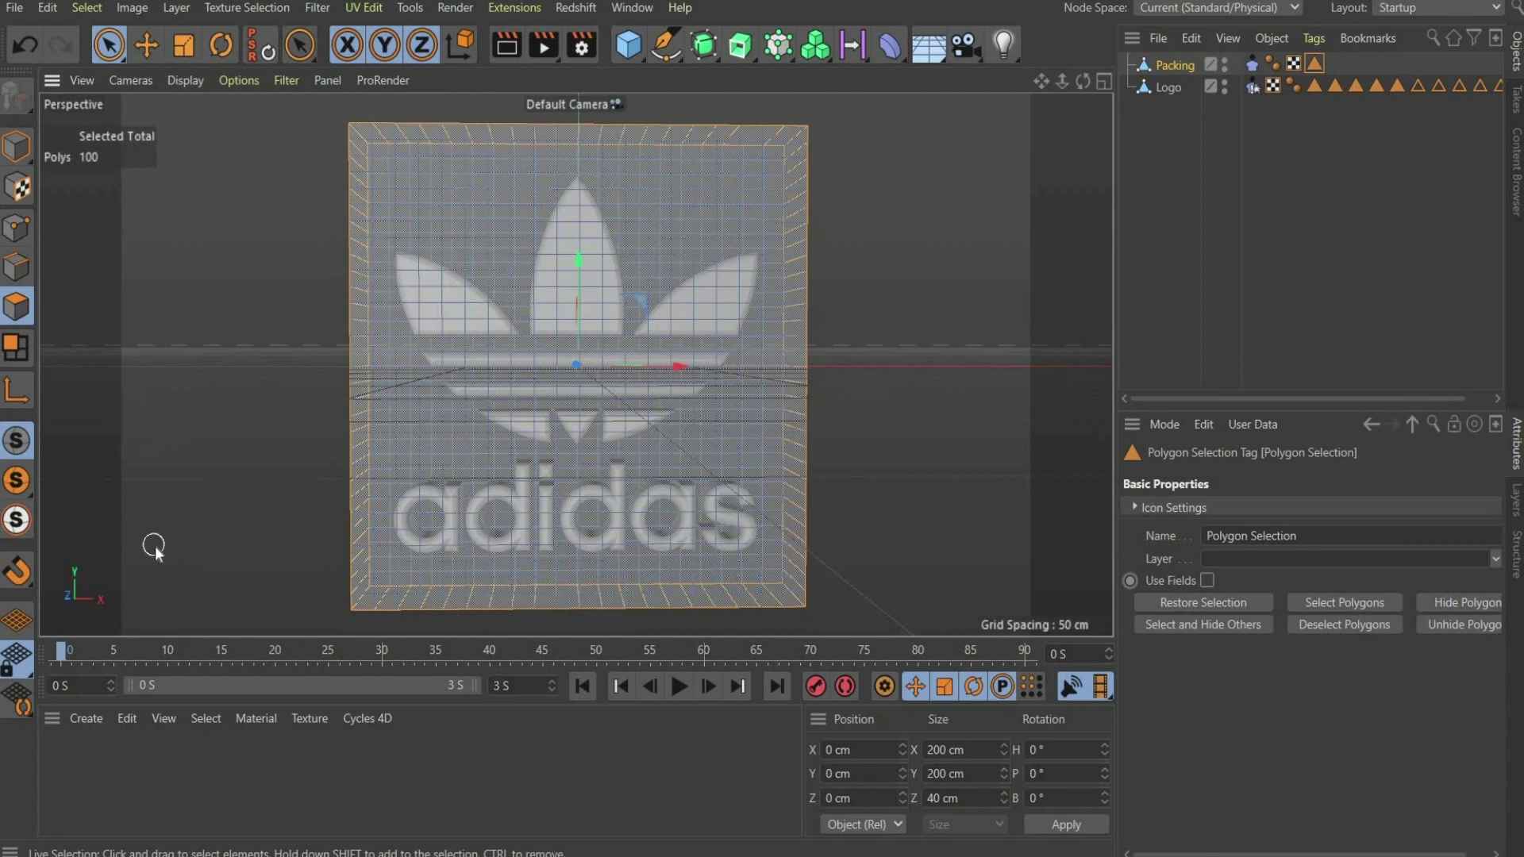
pyautogui.click(1253, 66)
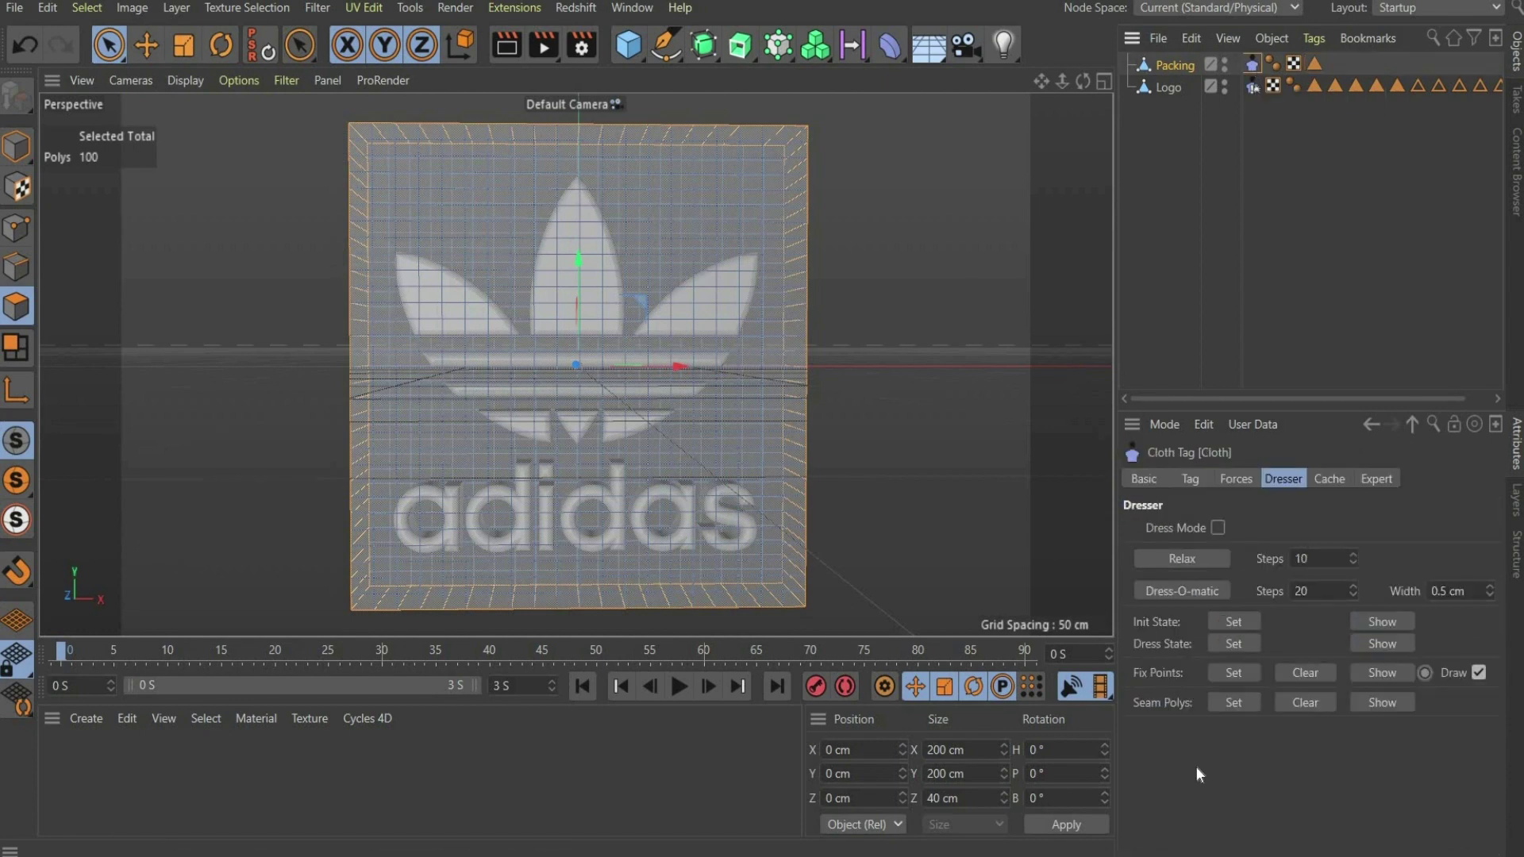
pyautogui.click(1222, 703)
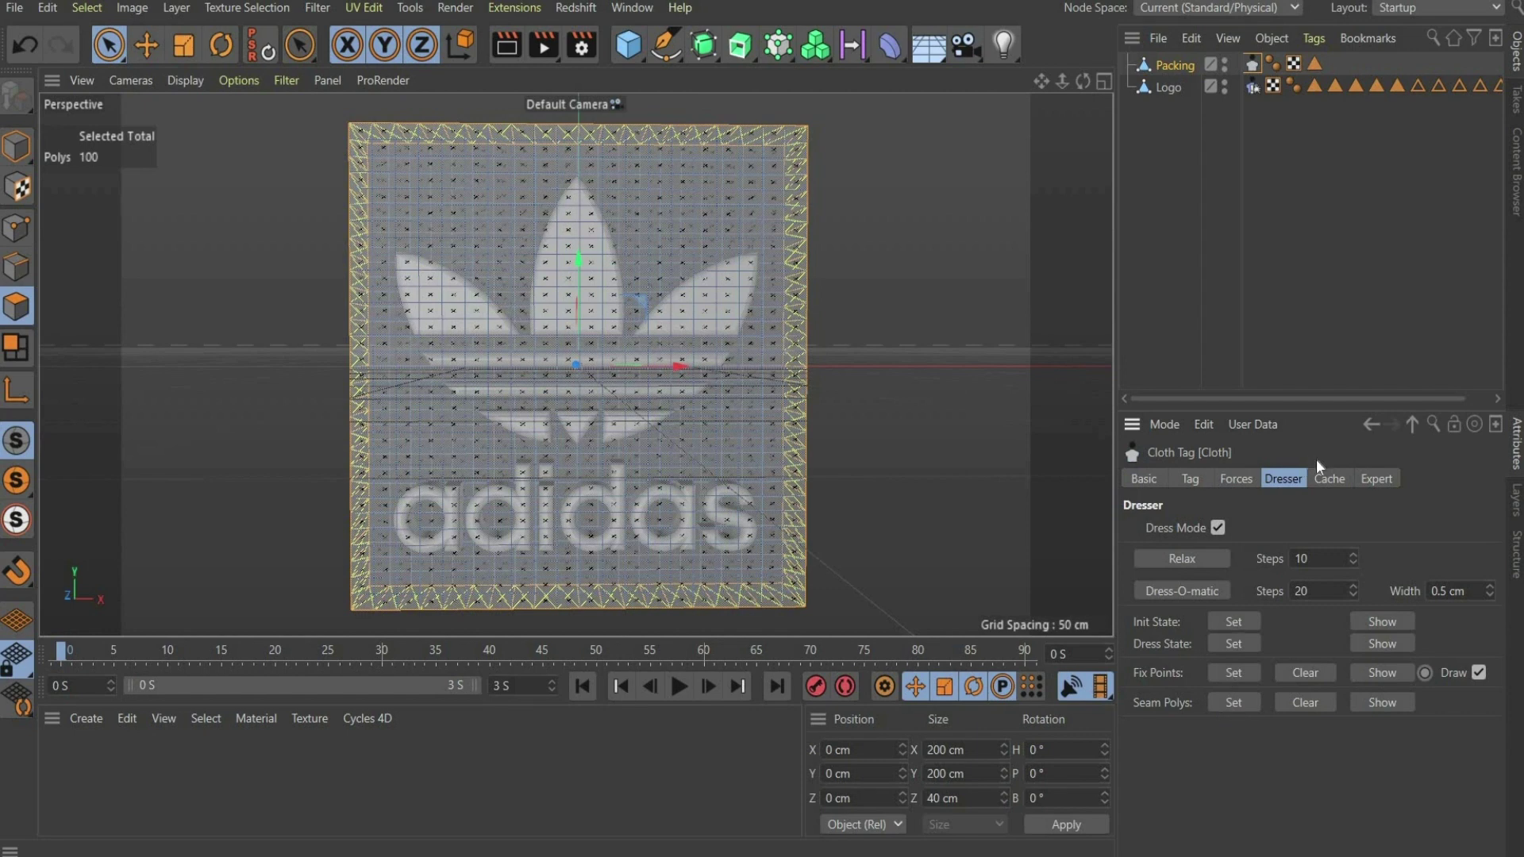
# Enable self collision for the cloth, divide its Point EPS by 10, and set Edge EPS to 0.1 cm and Poly EPS to 0.05 cm
pyautogui.click(1372, 481)
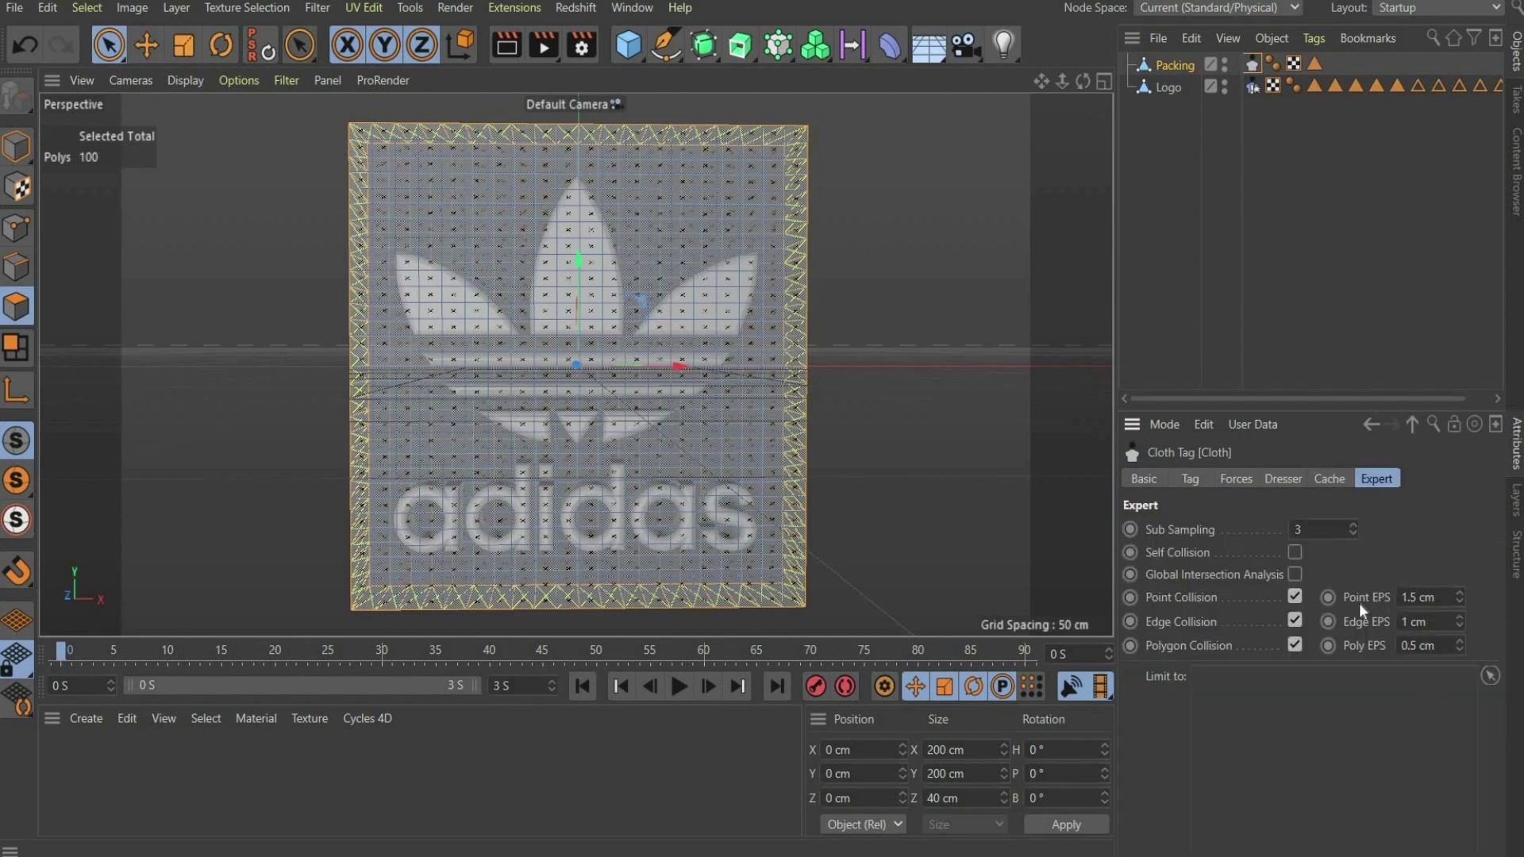
pyautogui.click(1295, 552)
pyautogui.click(1434, 597)
pyautogui.write('/ 10')
pyautogui.press('Return')
pyautogui.click(1425, 622)
pyautogui.write('0.1')
pyautogui.press('Tab')
pyautogui.write('0.05')
pyautogui.press('Return')
# Set the project dynamics to a 0.5 cm collision margin, 15 steps per frame and 25 maximum solver iterations per step
pyautogui.click(51, 10)
pyautogui.click(146, 481)
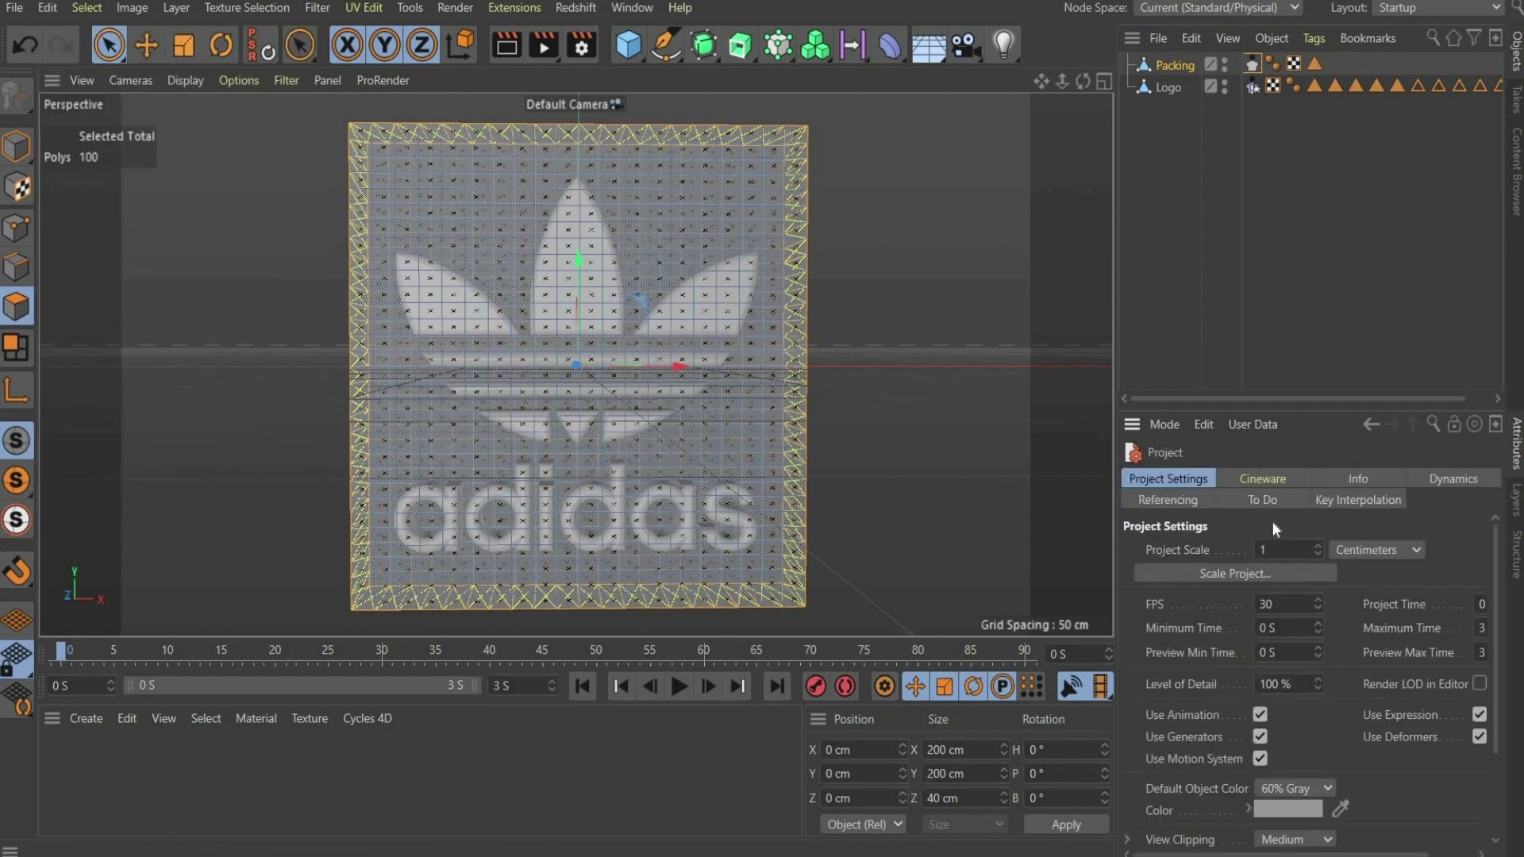
pyautogui.click(1425, 480)
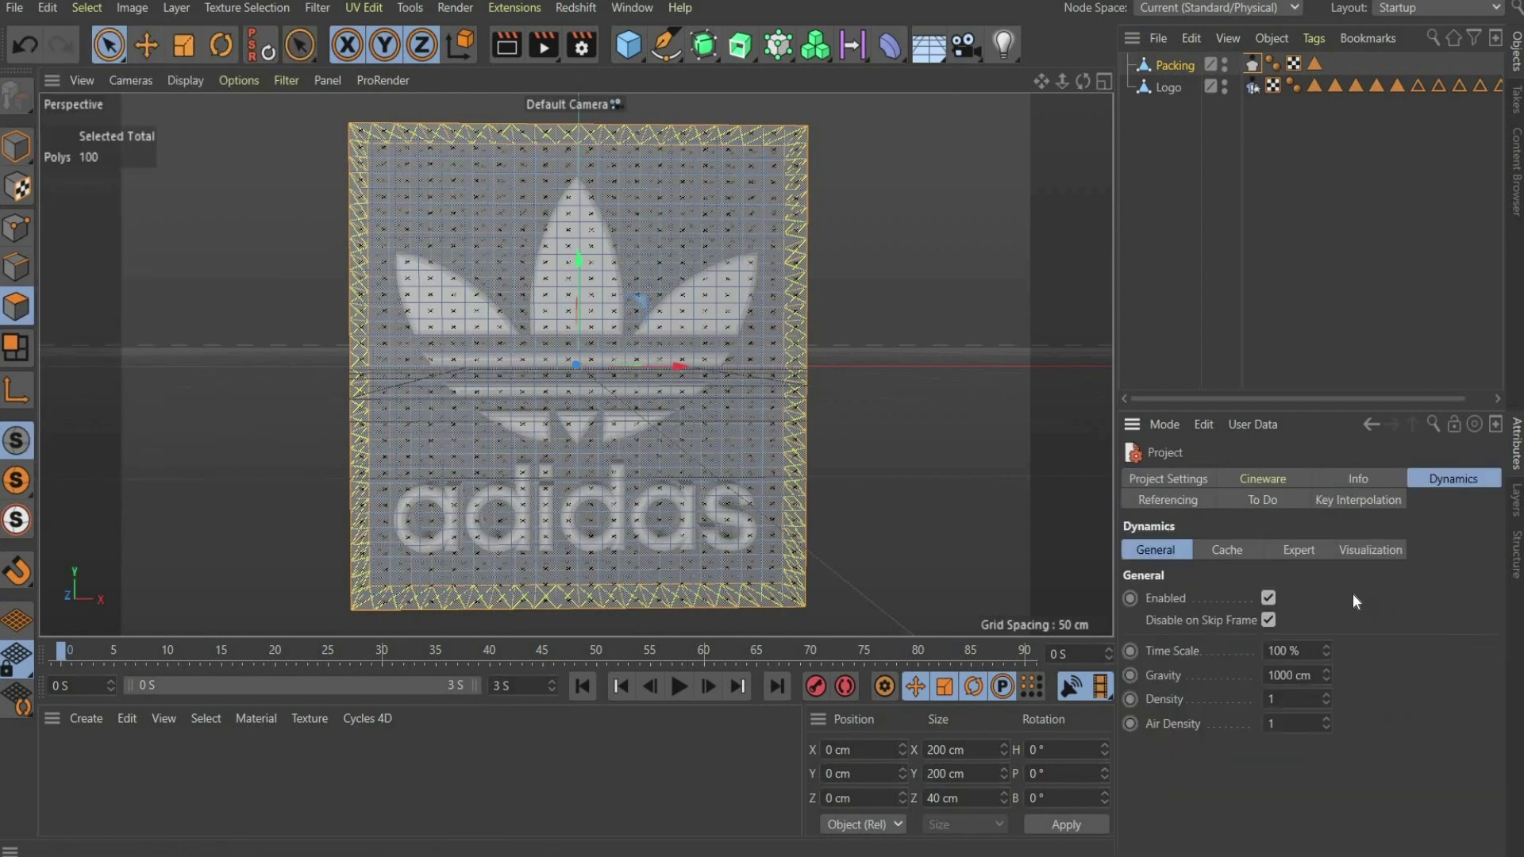
pyautogui.click(1302, 551)
pyautogui.moveTo(1383, 600); pyautogui.dragTo(1305, 605)
pyautogui.write('0.5')
pyautogui.press('Return')
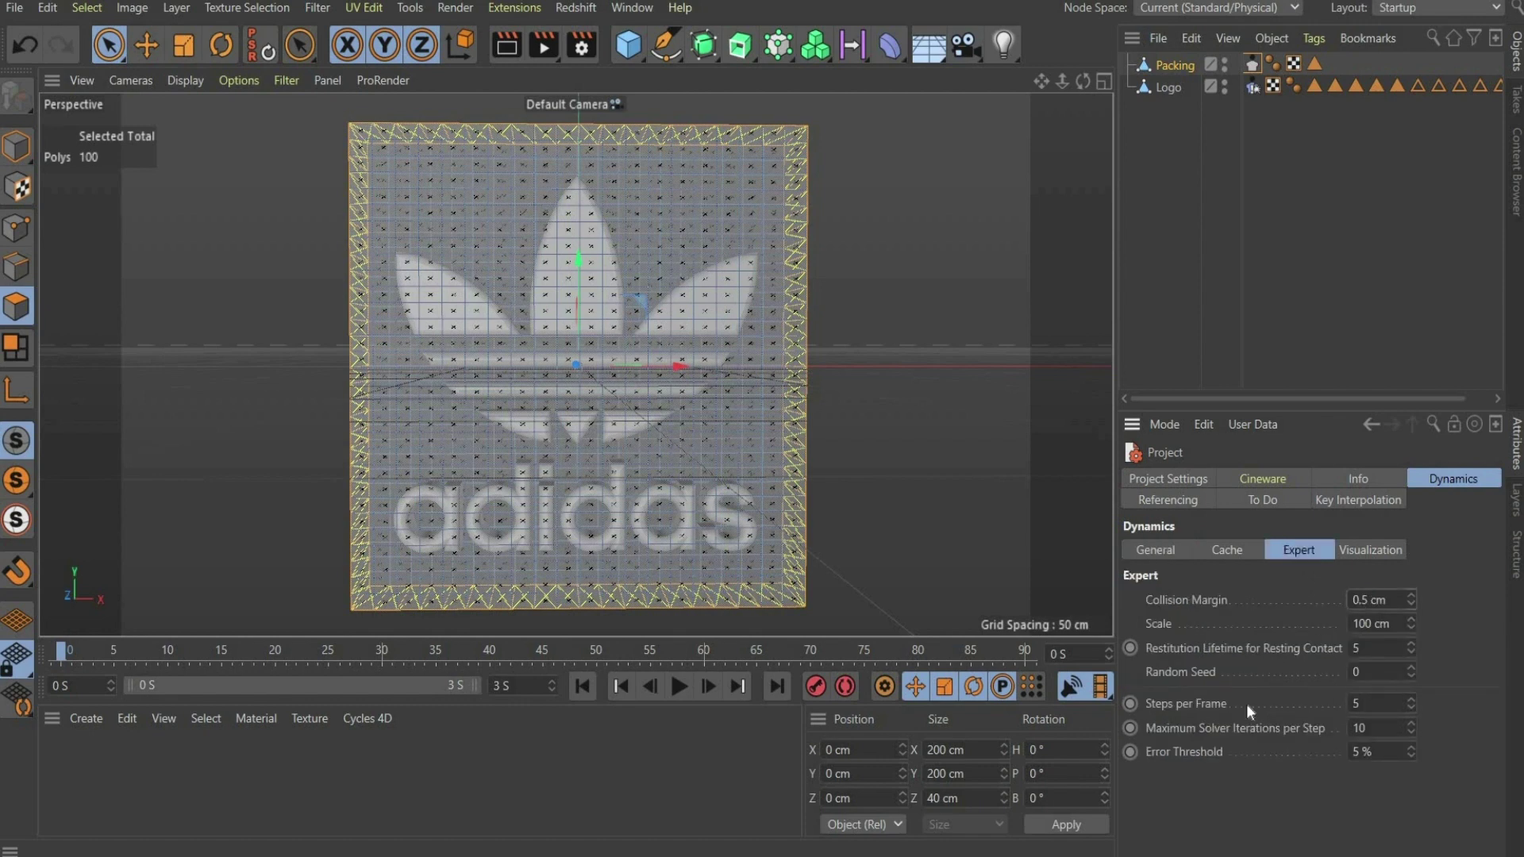
pyautogui.write('15')
pyautogui.press('Tab')
pyautogui.write('25')
# Run Dress-O-matic on the Packing cloth and store the resulting shape as its initial state
pyautogui.click(1251, 64)
pyautogui.click(1284, 480)
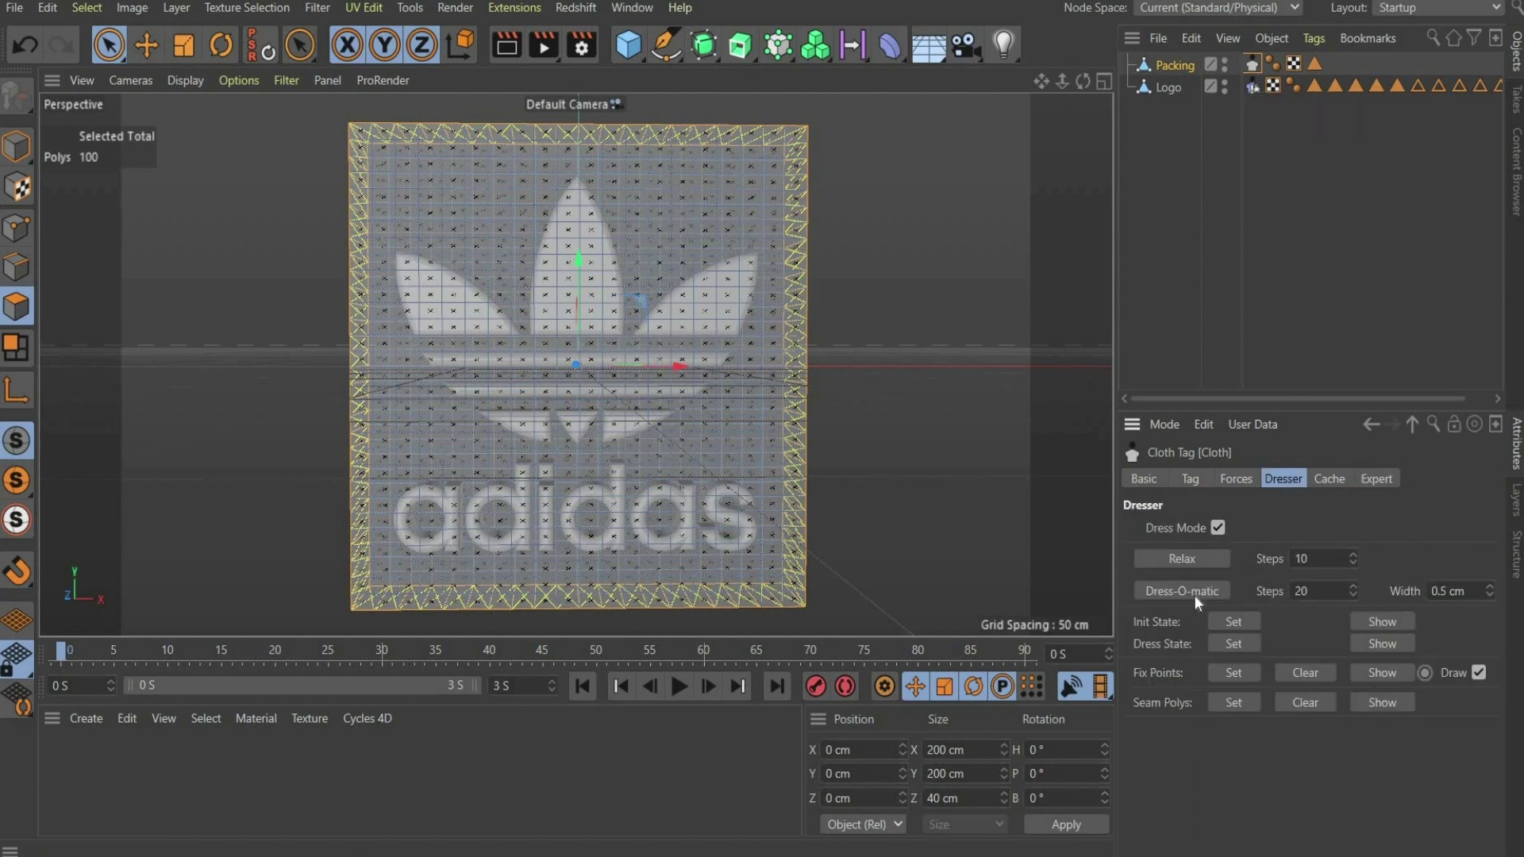
pyautogui.click(1189, 593)
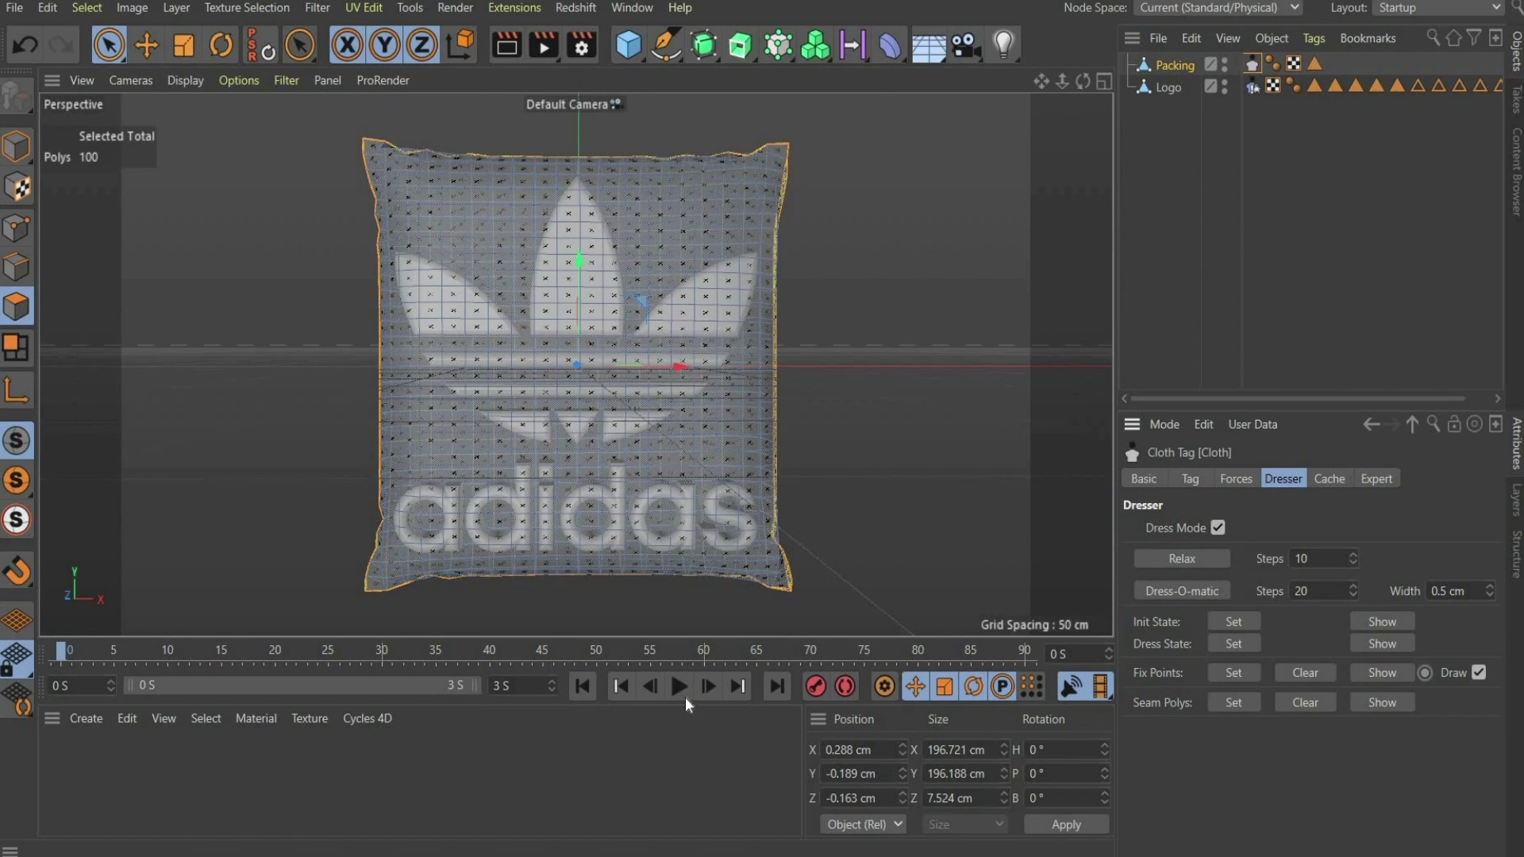
pyautogui.moveTo(1083, 81)
pyautogui.mouseDown()
pyautogui.moveTo(952, 81)
pyautogui.moveTo(1191, 81)
pyautogui.moveTo(1083, 81)
pyautogui.mouseUp()
pyautogui.keyDown('alt'); pyautogui.moveTo(653, 422); pyautogui.dragTo(664, 425); pyautogui.keyUp('alt')
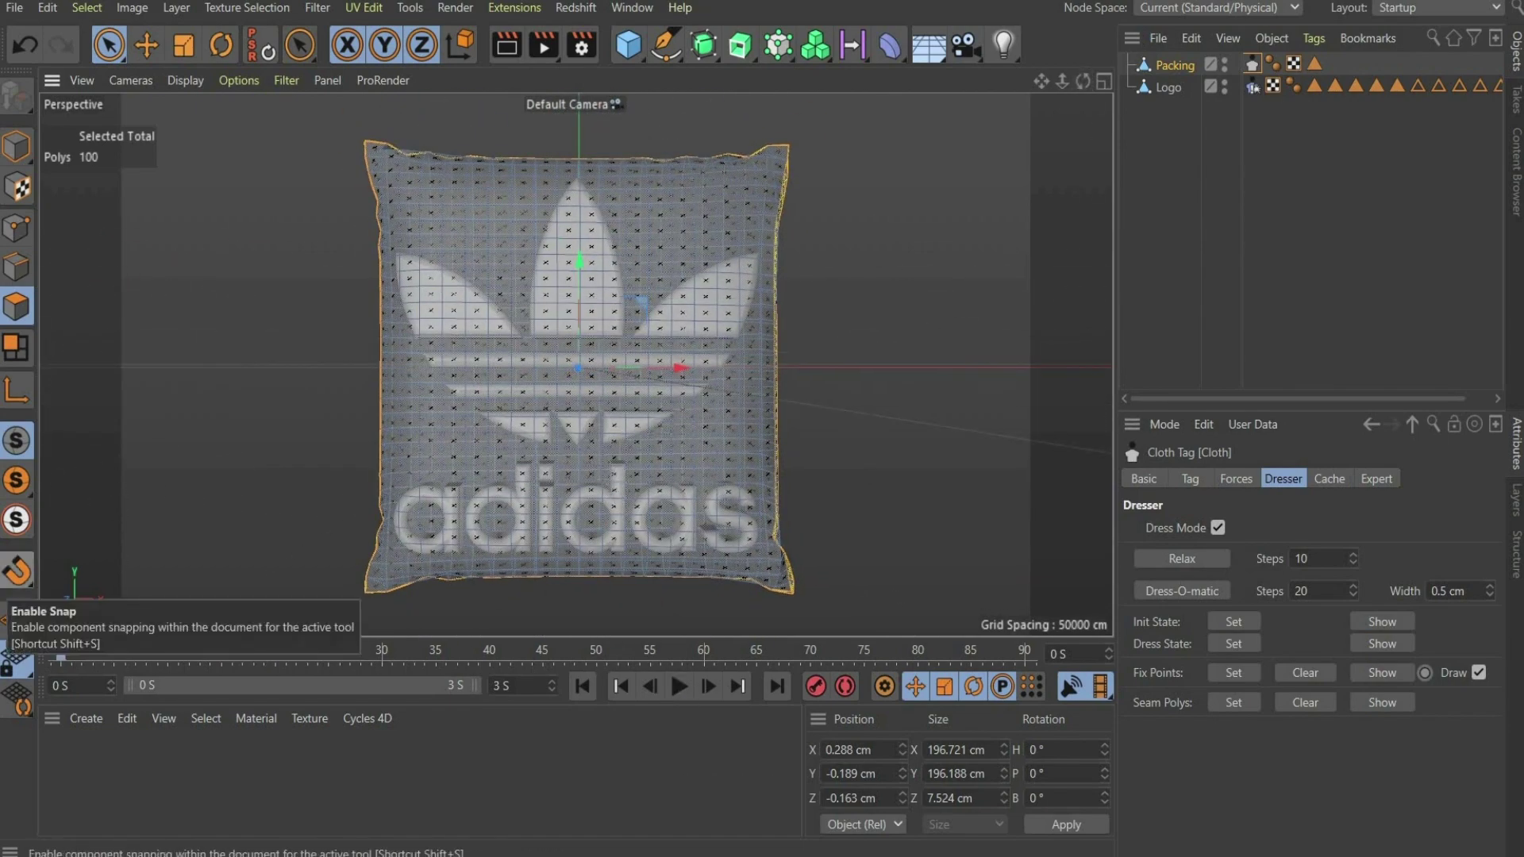
pyautogui.click(1236, 622)
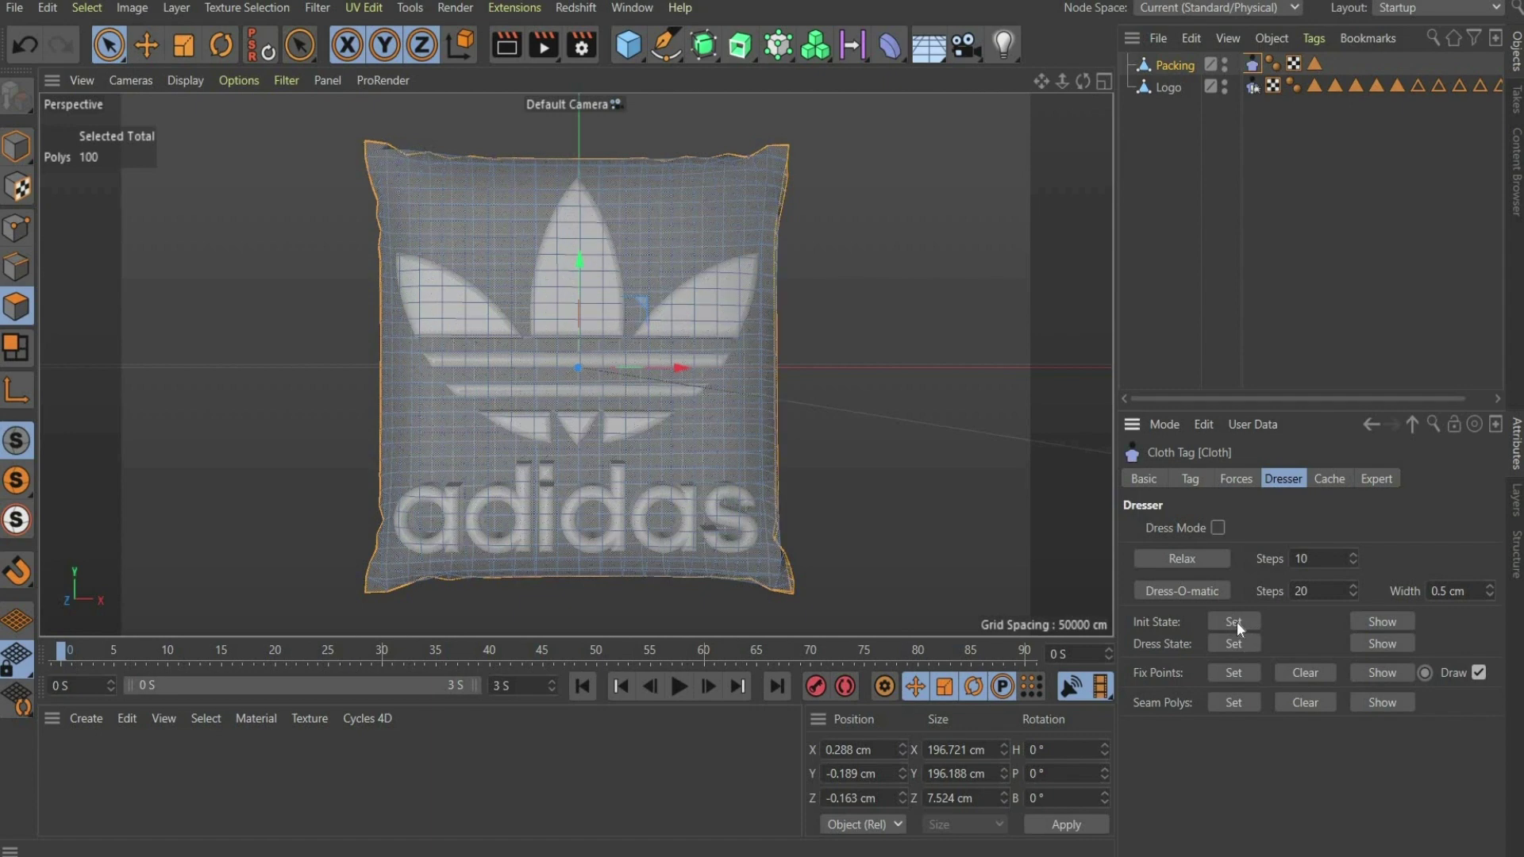
# Subdivide all of the Packing object's polygons twice with its cloth tag disabled, and re-enable the tag
pyautogui.click(1143, 478)
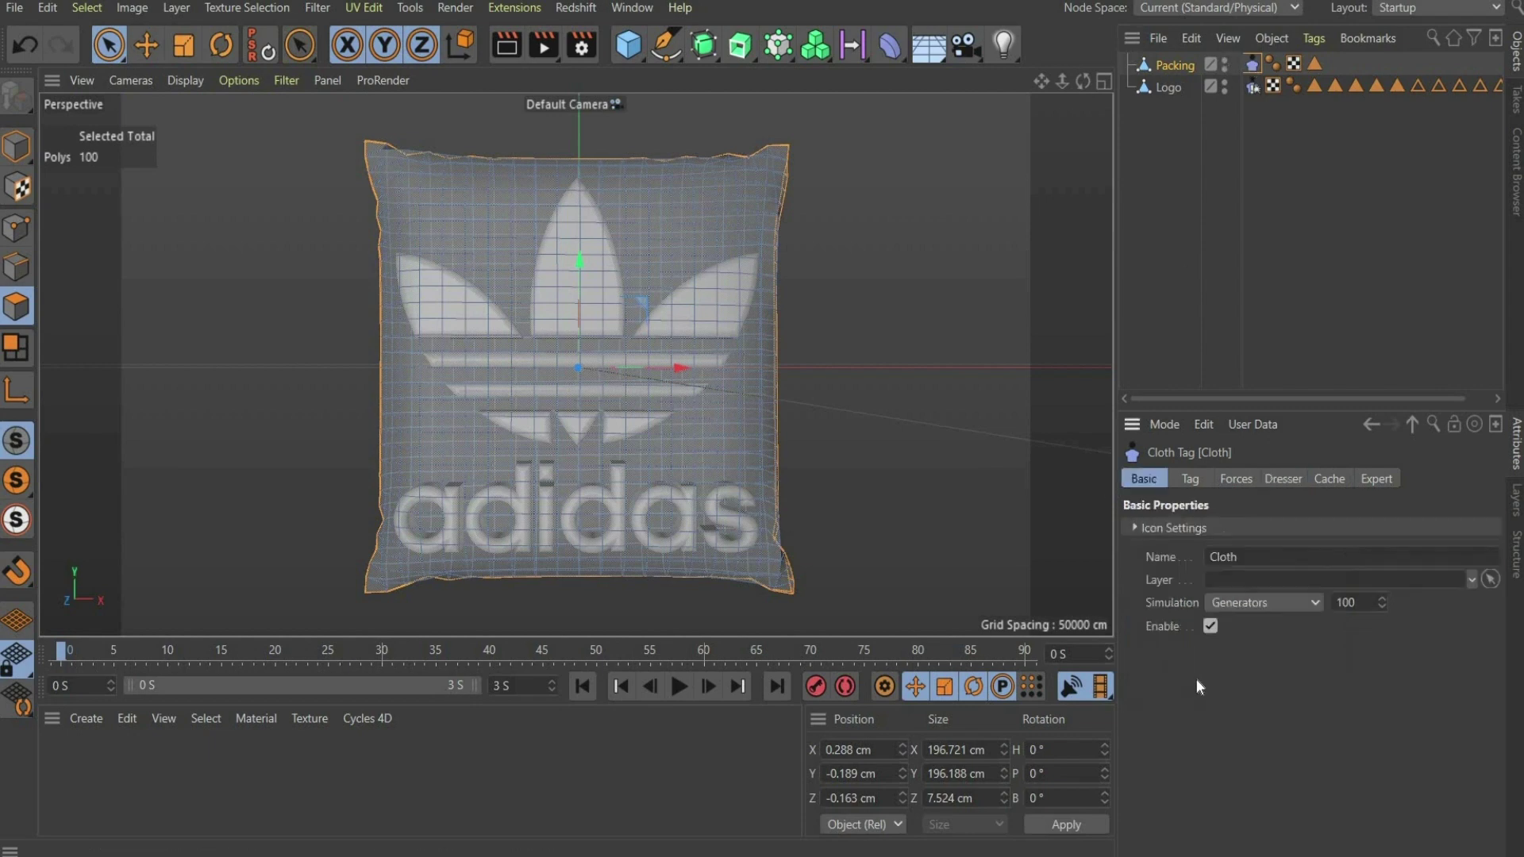
pyautogui.click(1211, 625)
pyautogui.click(109, 44)
pyautogui.click(258, 114)
pyautogui.moveTo(259, 112); pyautogui.dragTo(848, 617)
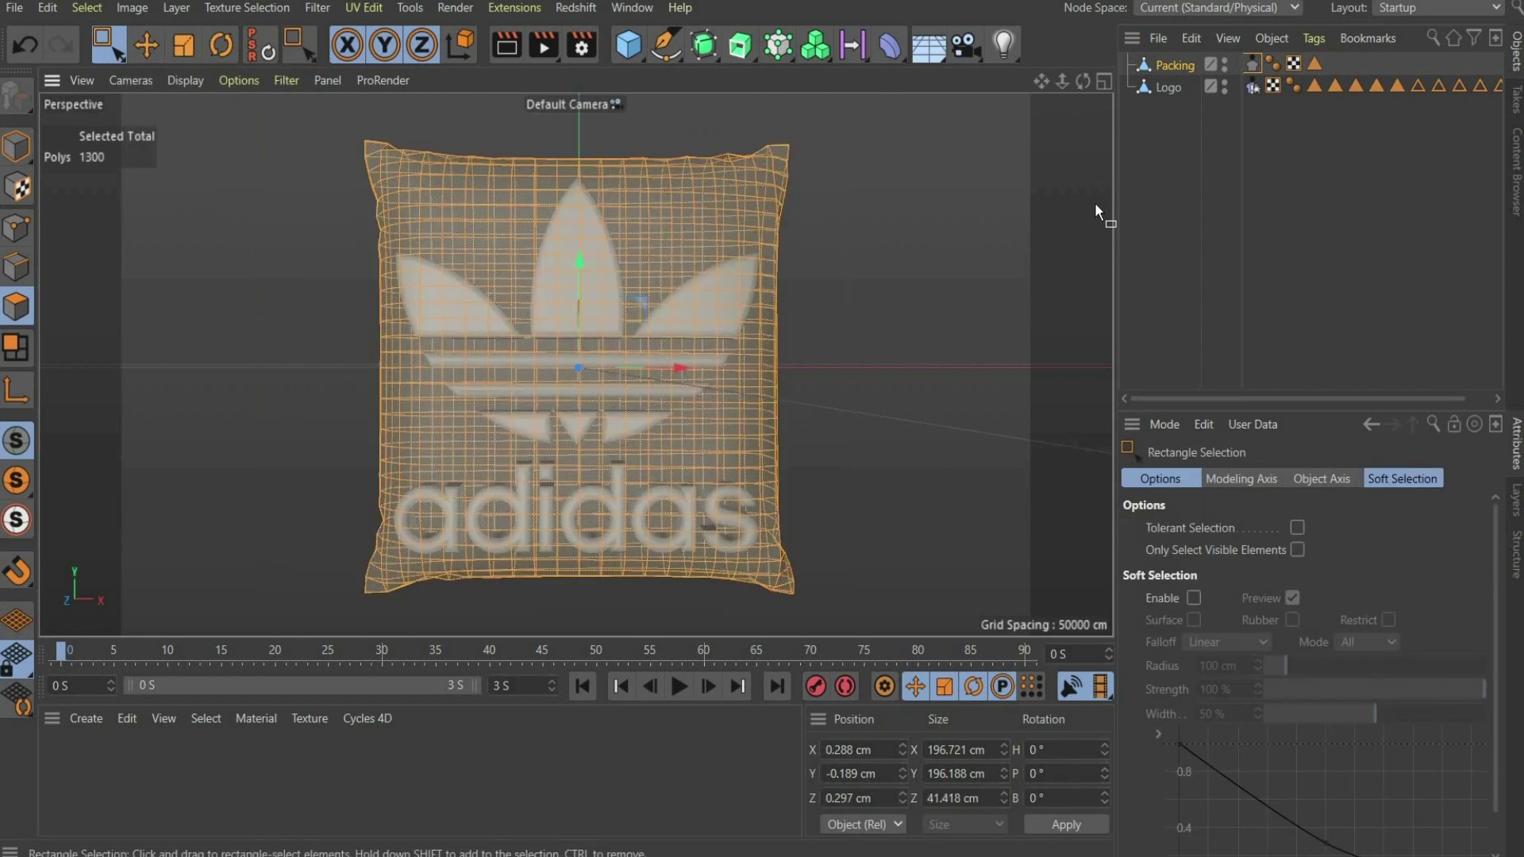
pyautogui.rightClick(524, 346)
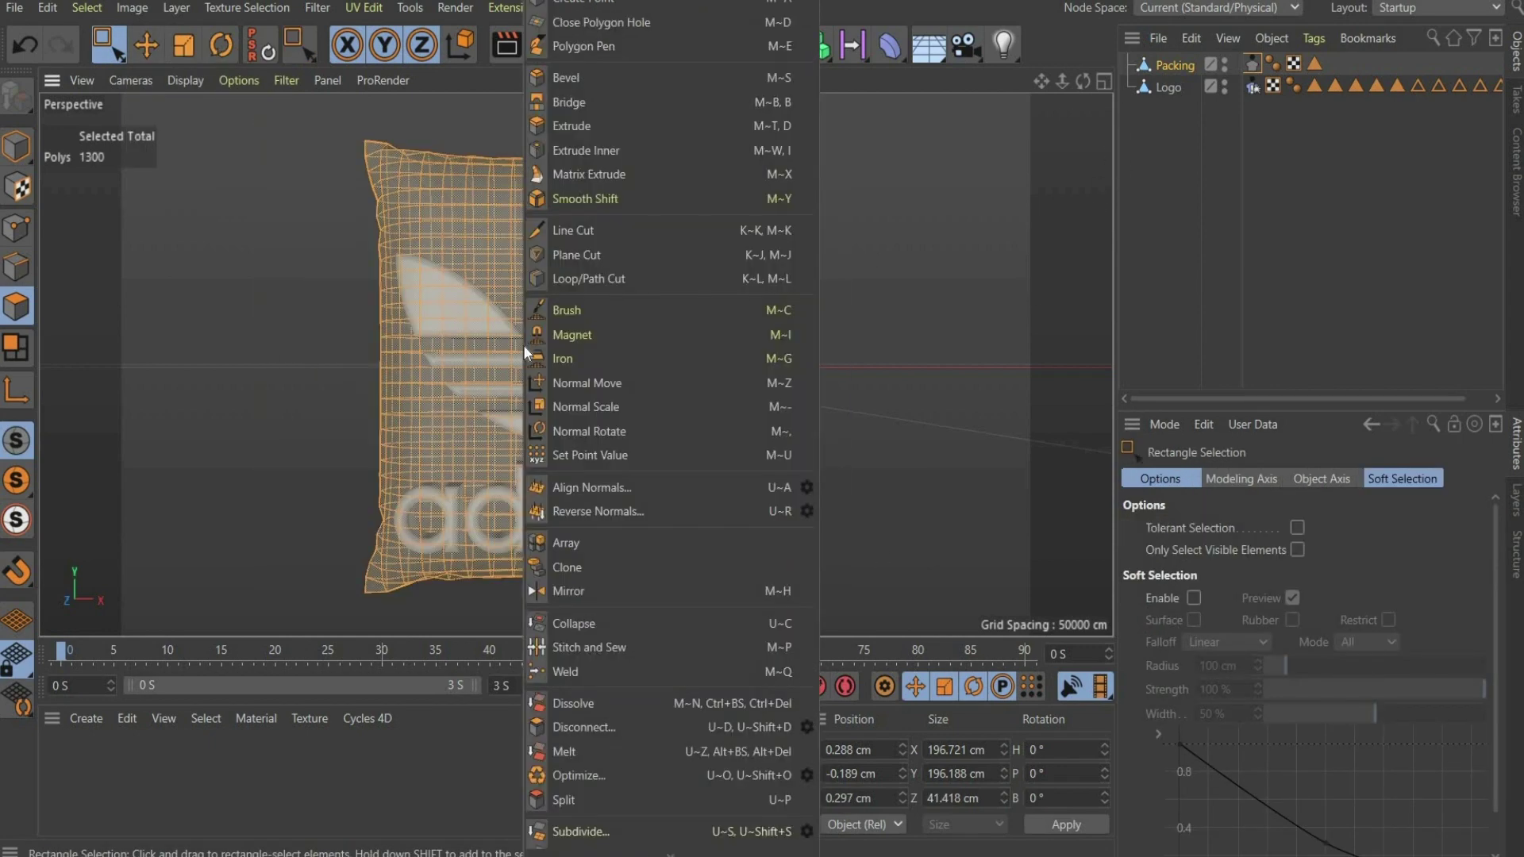
pyautogui.click(622, 832)
pyautogui.rightClick(559, 405)
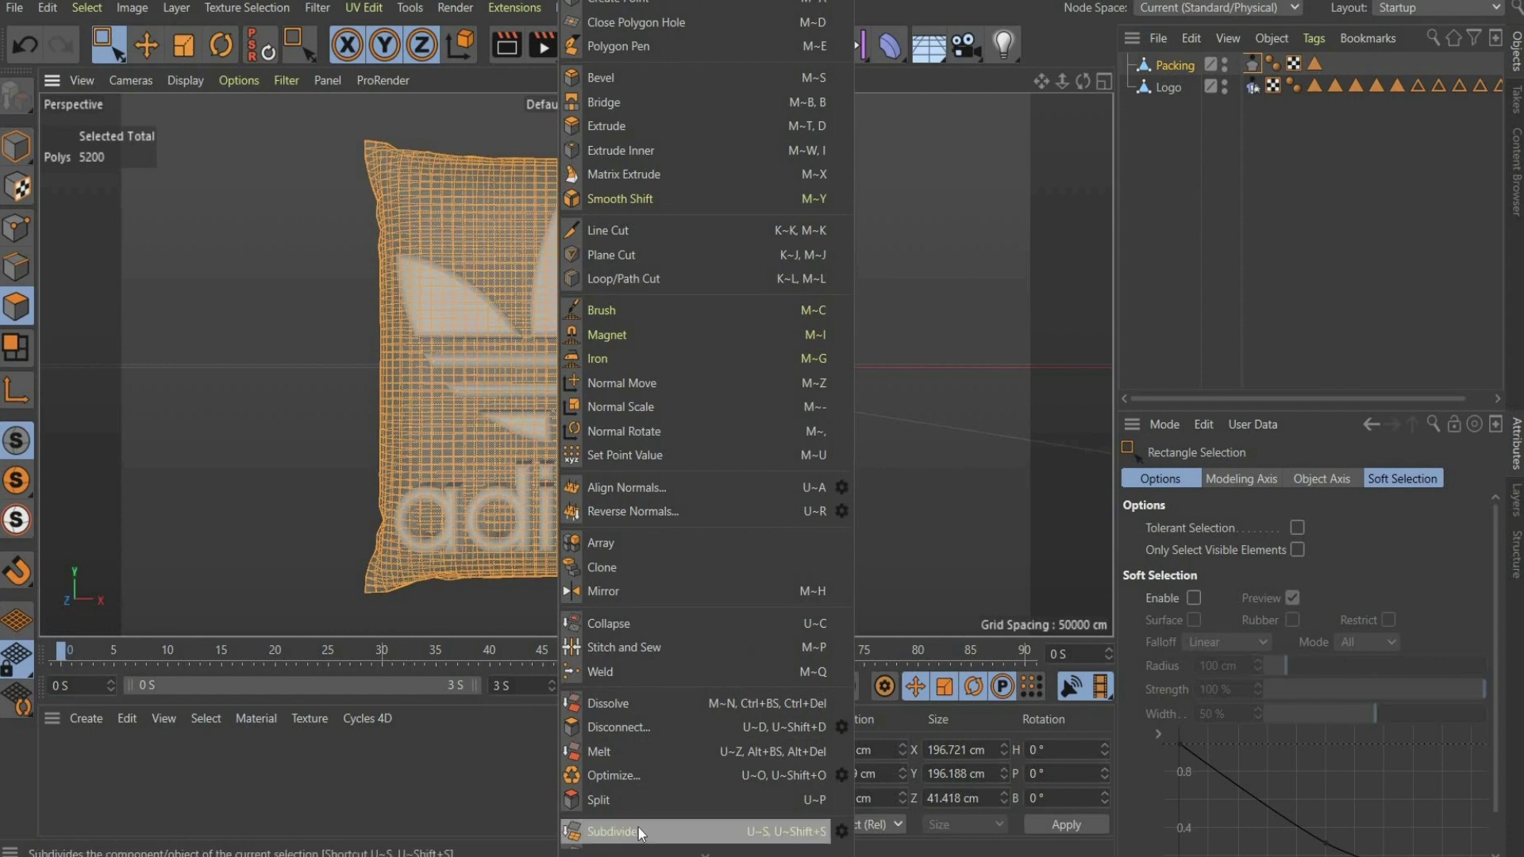
pyautogui.click(639, 829)
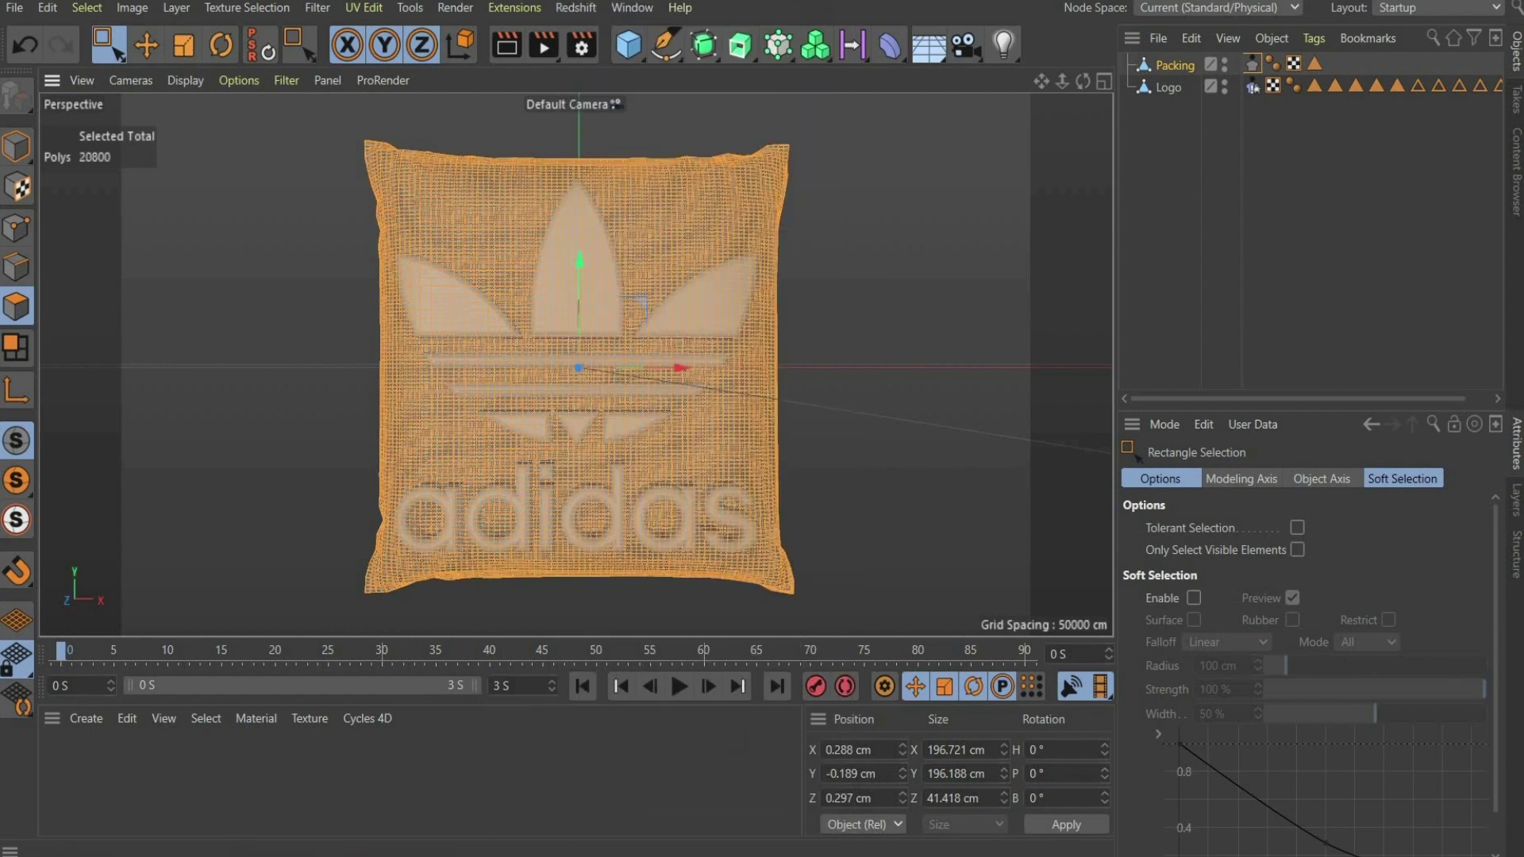
pyautogui.click(1254, 65)
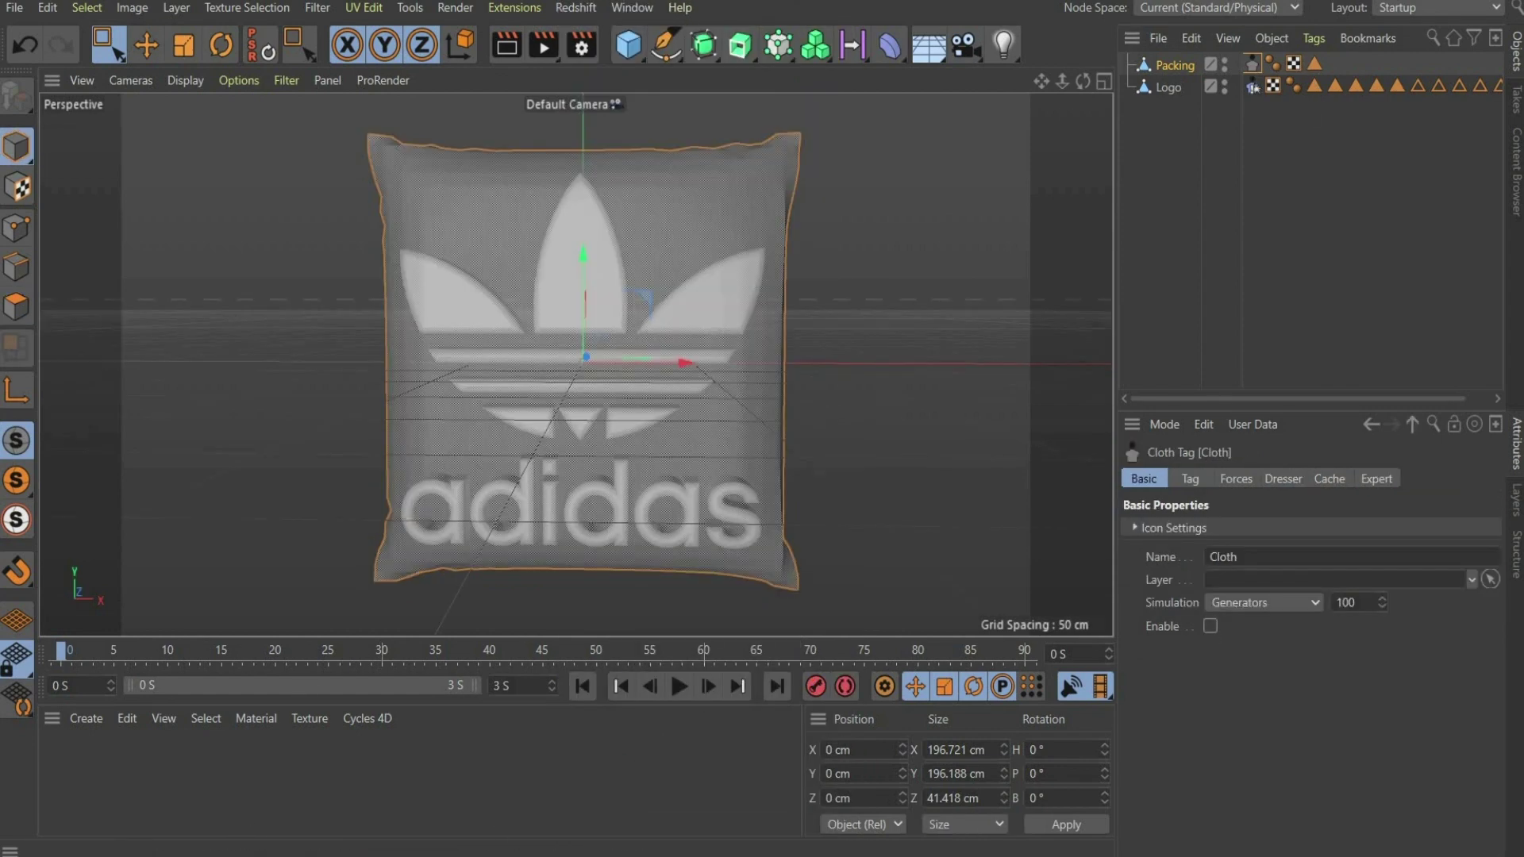
pyautogui.click(1211, 626)
# Add a Field Force with strength -100 and use the Logo object as its field
pyautogui.hotkey('shift', 'c')
pyautogui.write('field for')
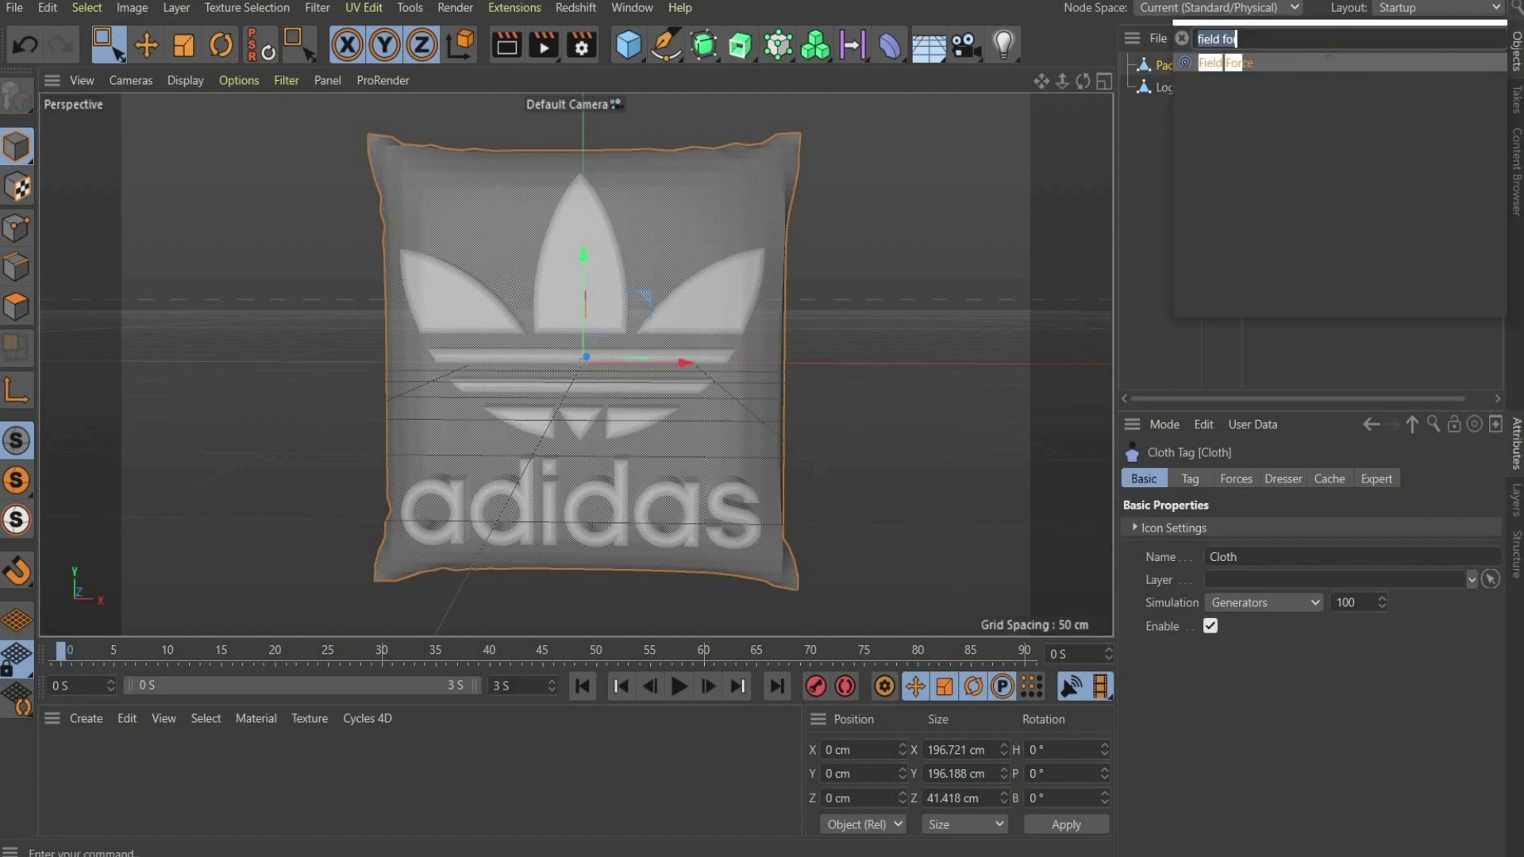
pyautogui.click(1241, 64)
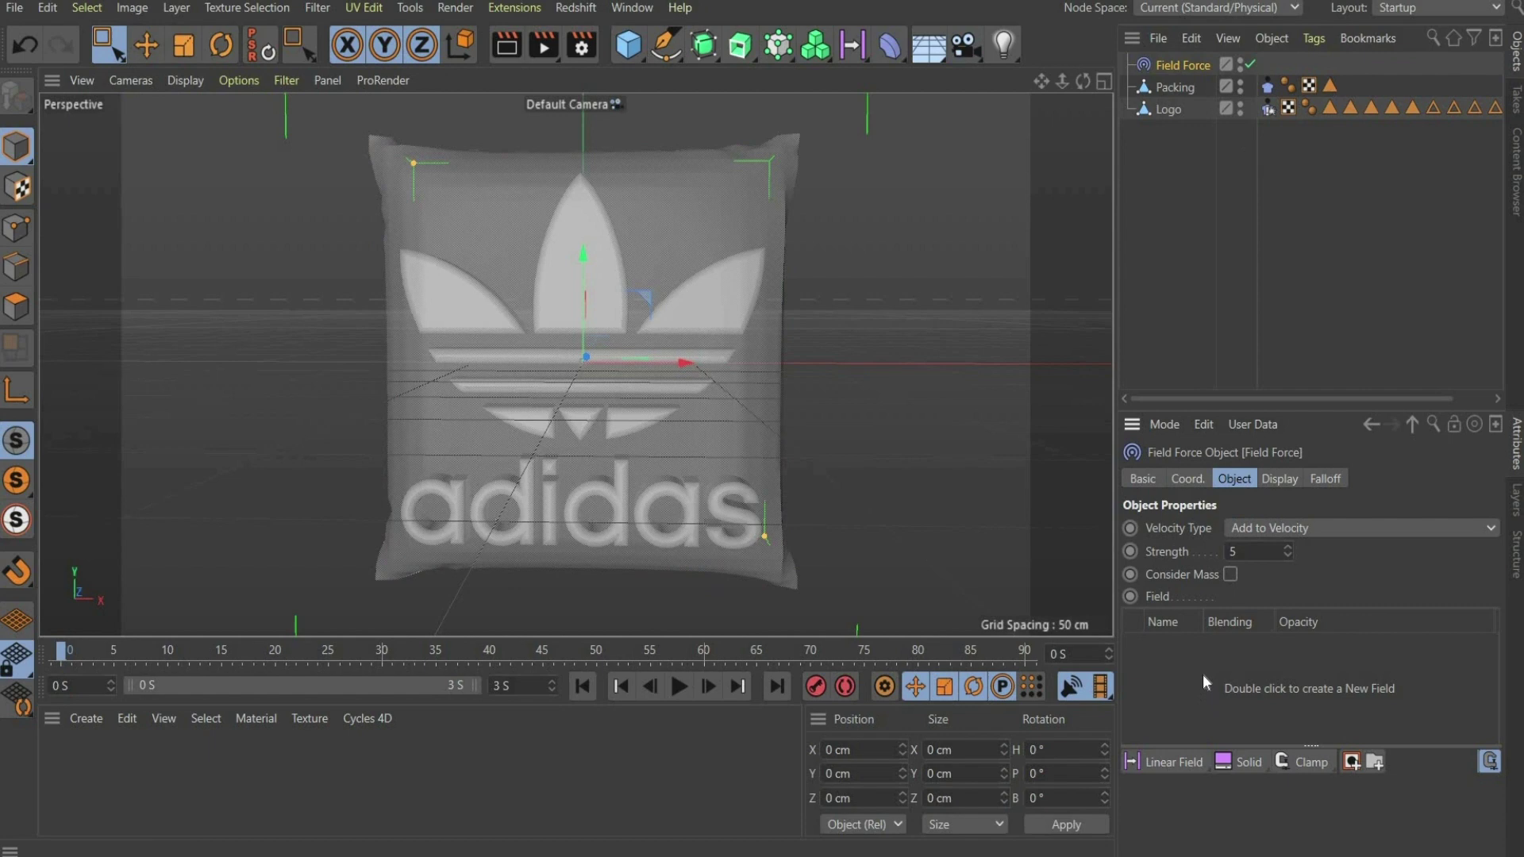
pyautogui.write('-100')
pyautogui.moveTo(1169, 108); pyautogui.dragTo(1208, 683)
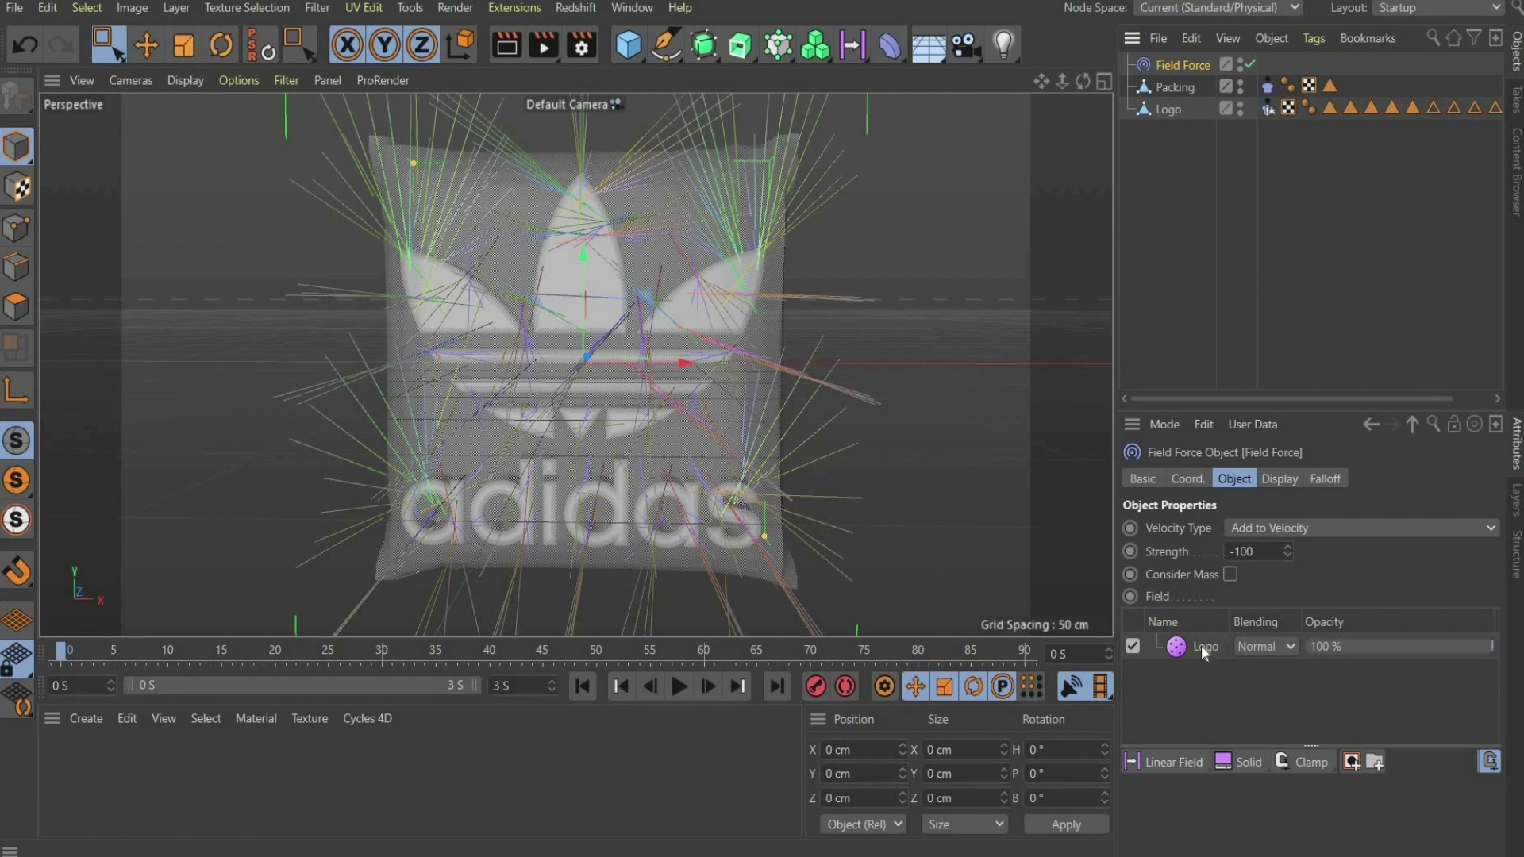
# Set the Logo field layer's radius to 1 cm and its direction length to Normalize
pyautogui.click(1202, 645)
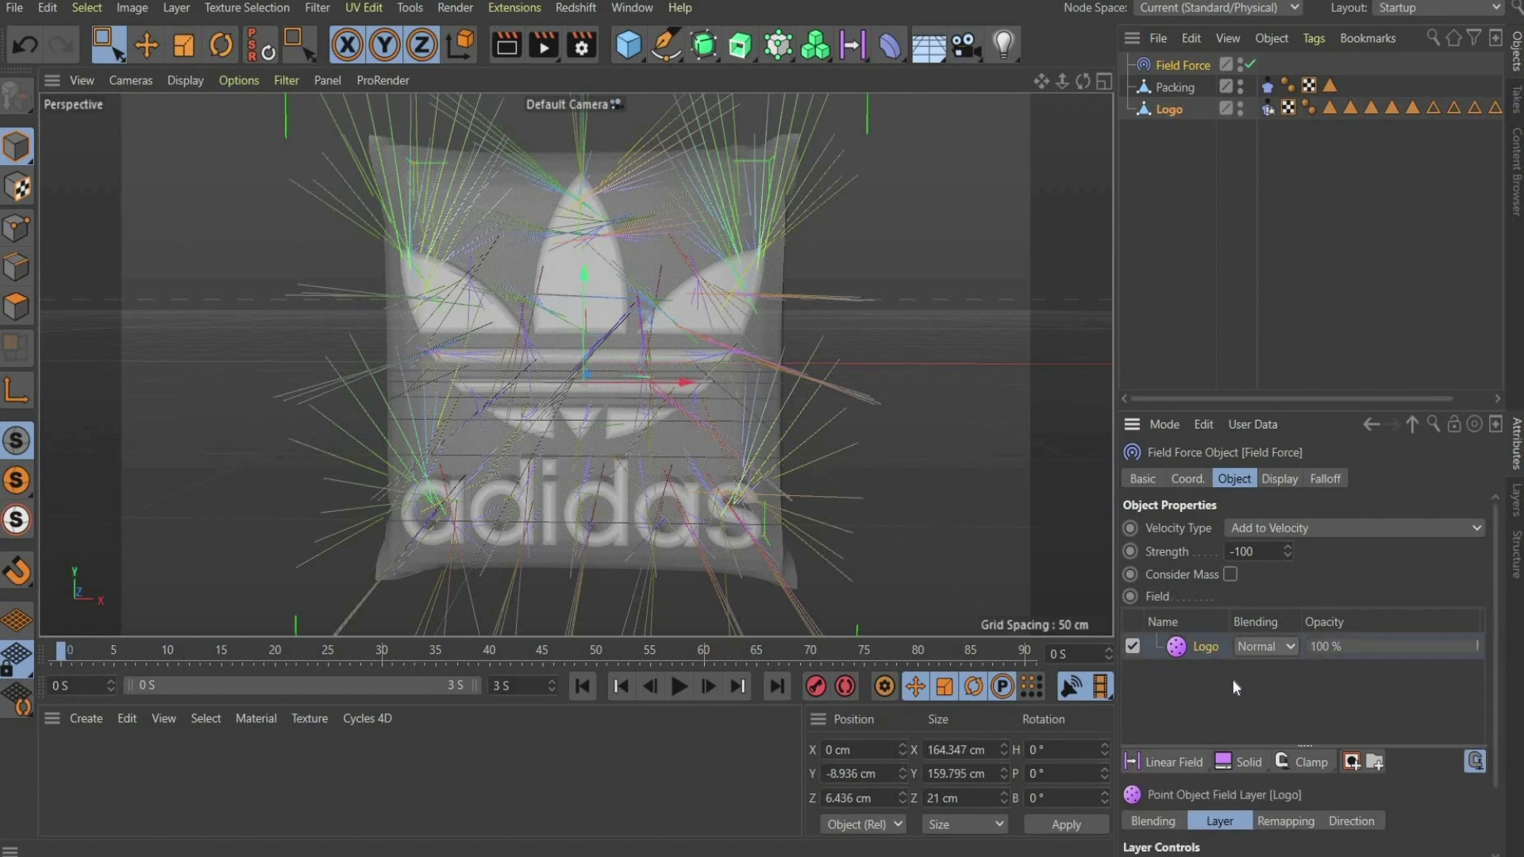
pyautogui.scroll(-2, 1232, 680)
pyautogui.press('Tab')
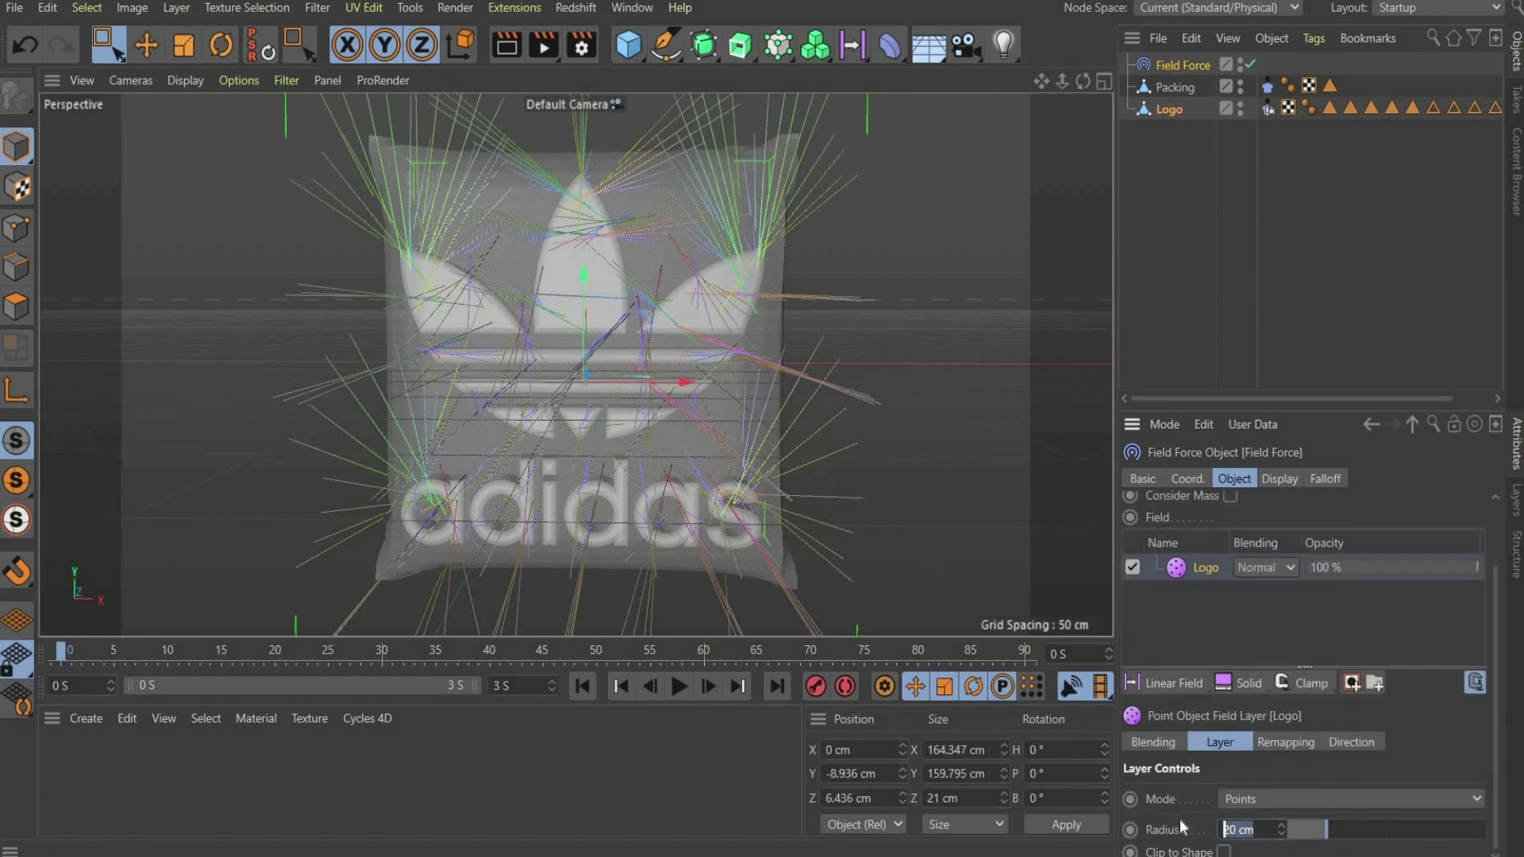
pyautogui.write('1')
pyautogui.press('Return')
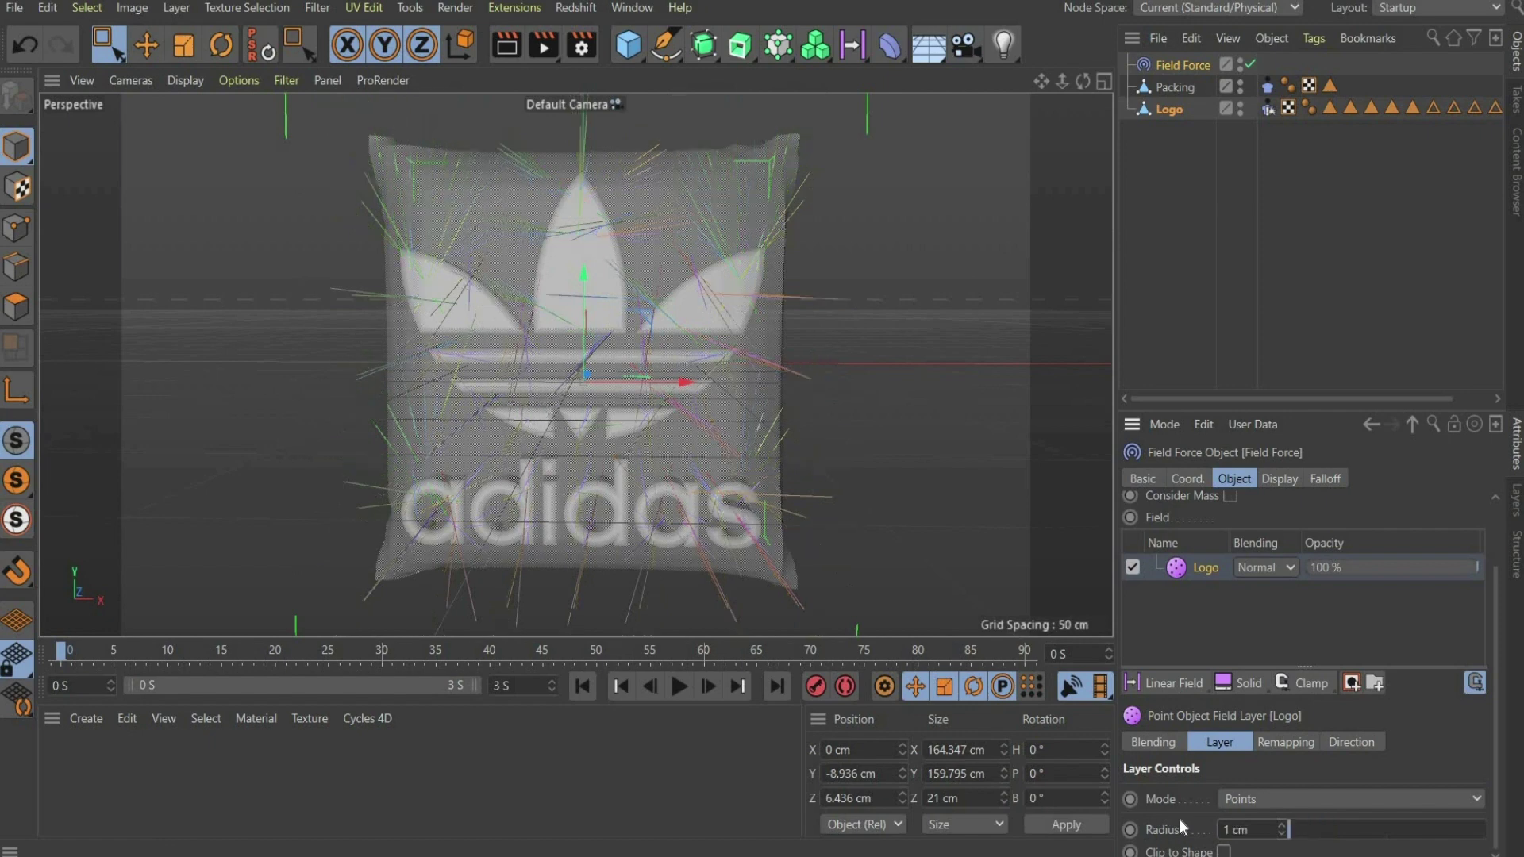
pyautogui.click(1347, 740)
pyautogui.click(1290, 812)
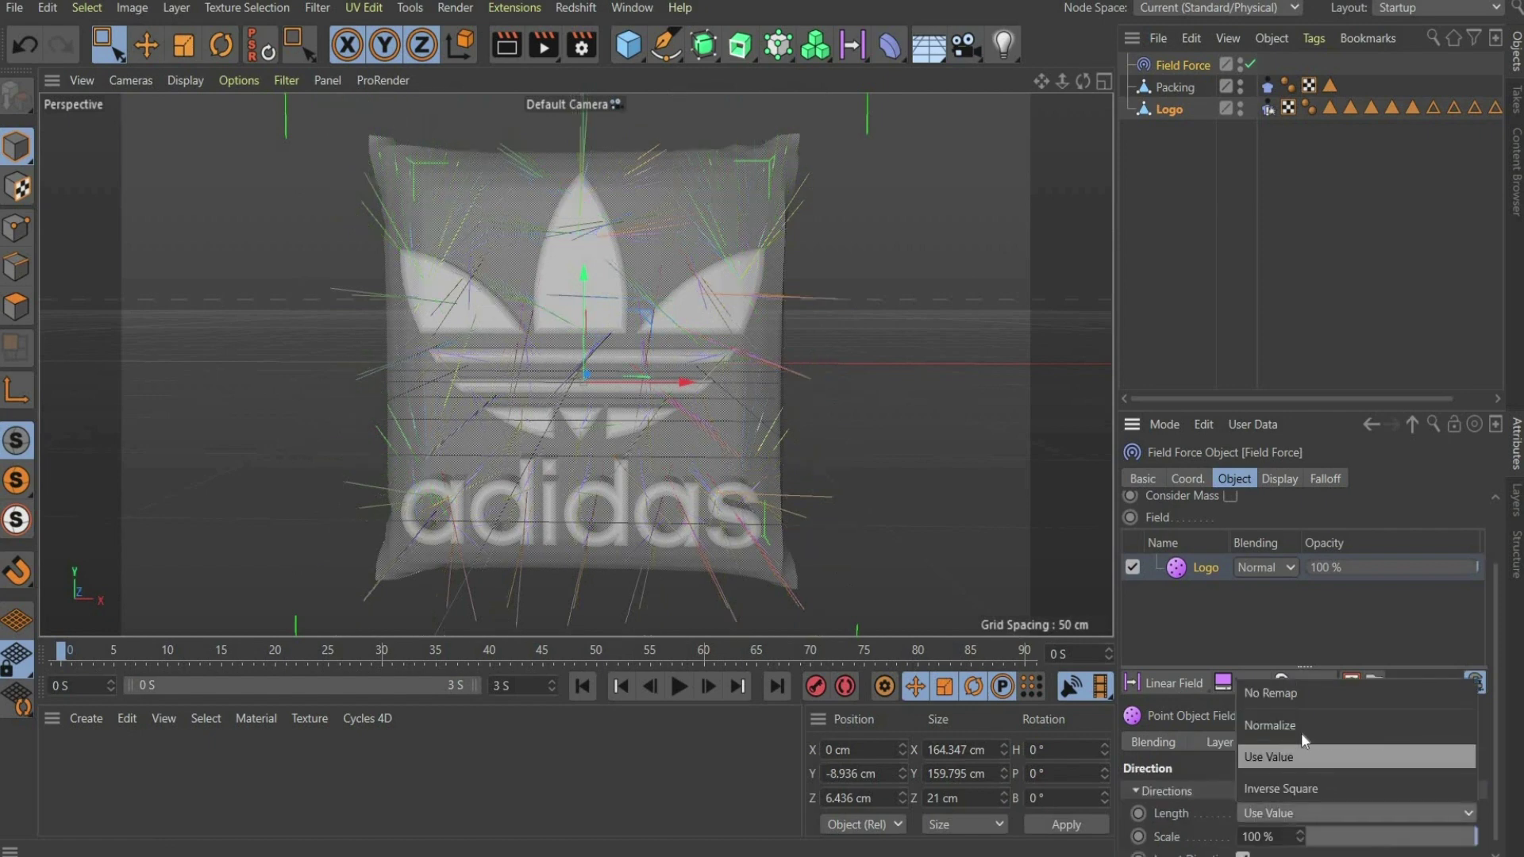
pyautogui.click(1302, 726)
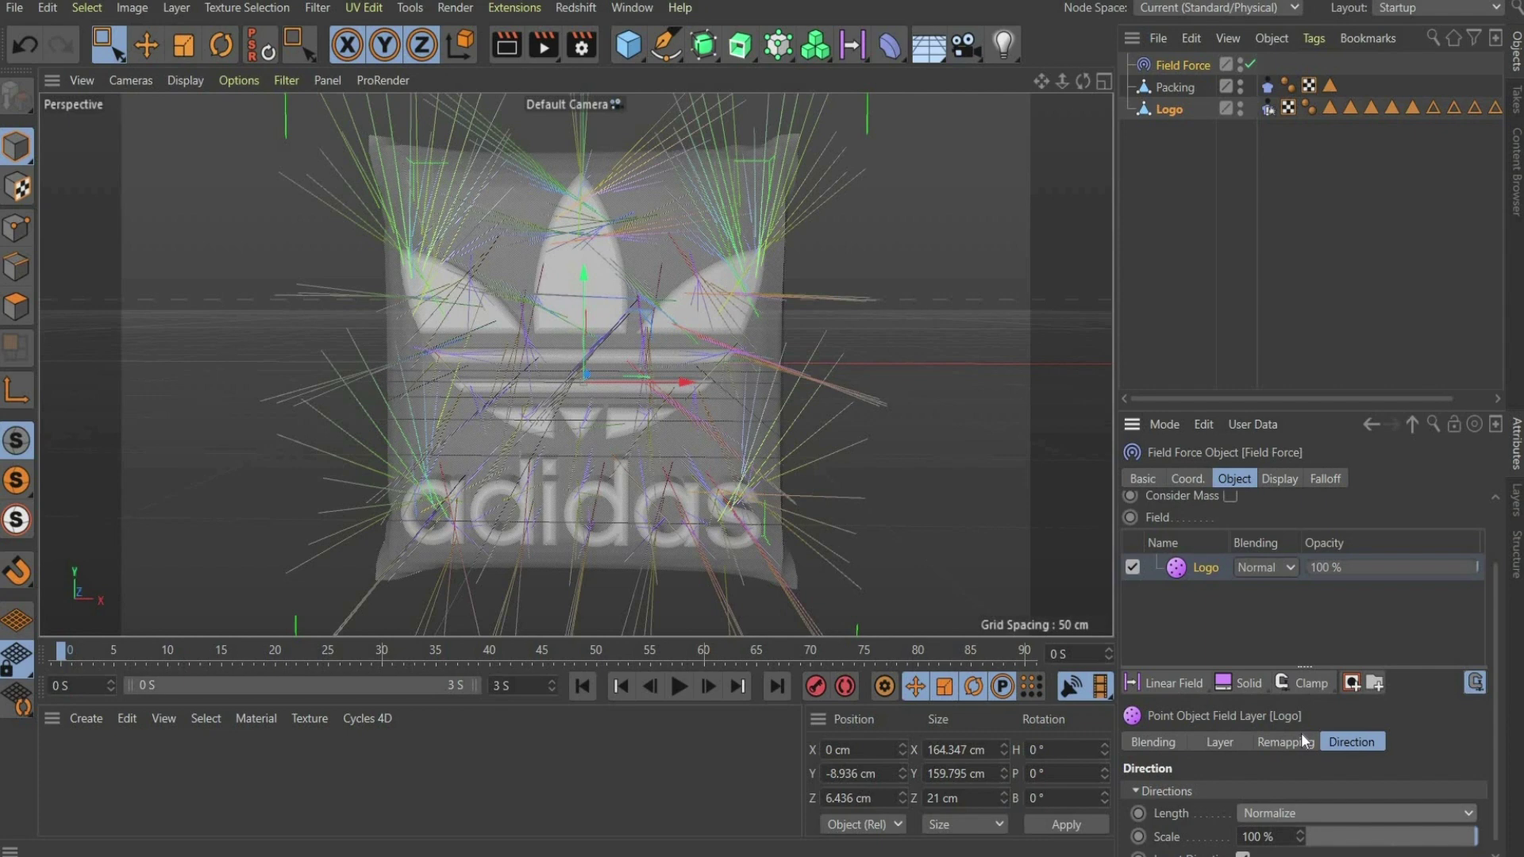
# Convert the Packing's stored side polygon selection to points and set them as the cloth's fix points
pyautogui.doubleClick(1330, 86)
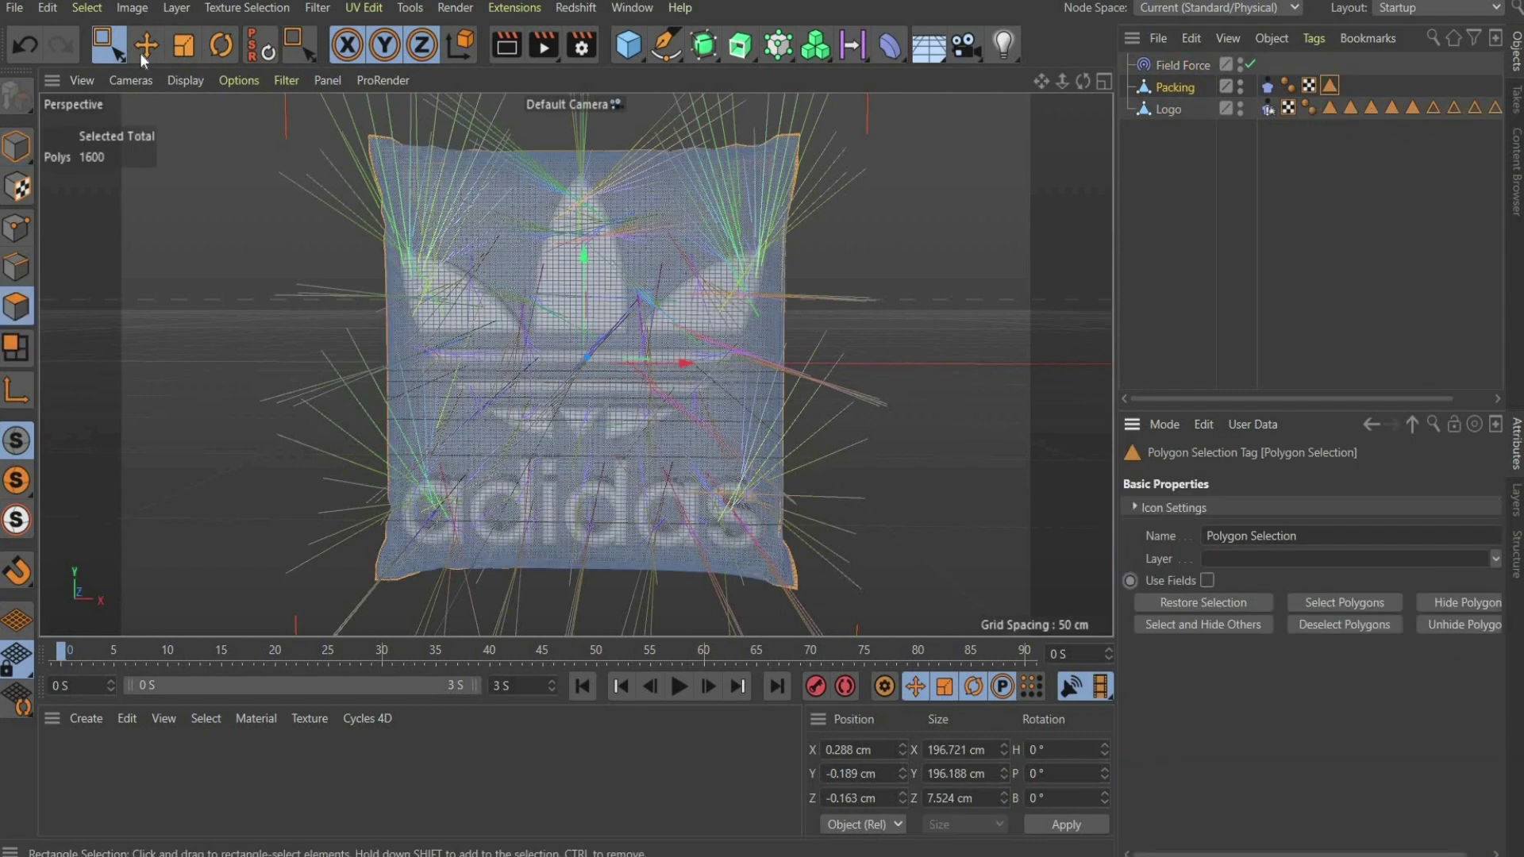
pyautogui.click(86, 8)
pyautogui.click(164, 523)
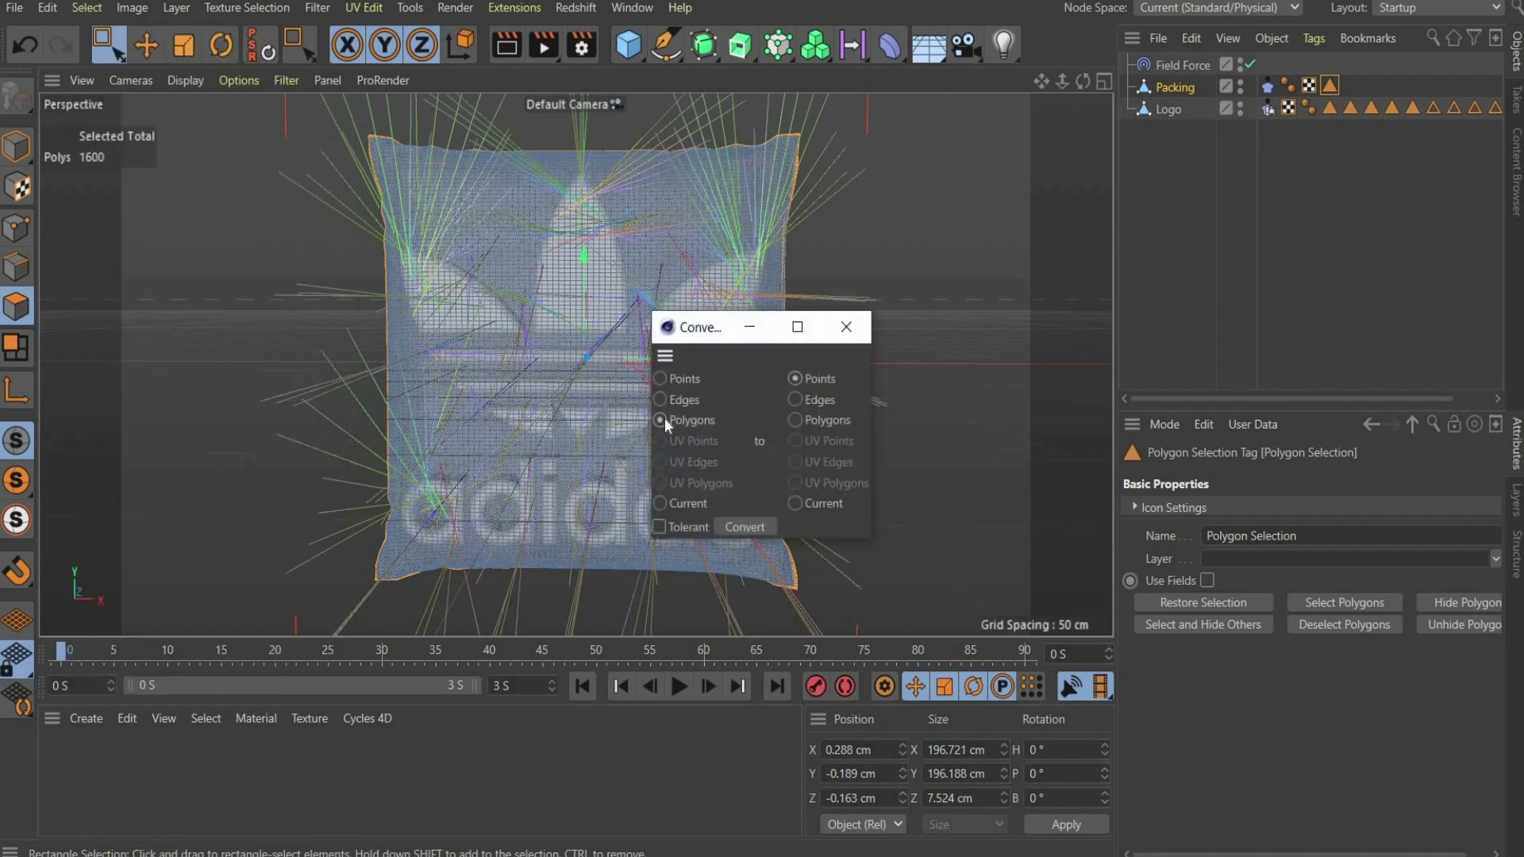
pyautogui.click(738, 526)
pyautogui.click(848, 328)
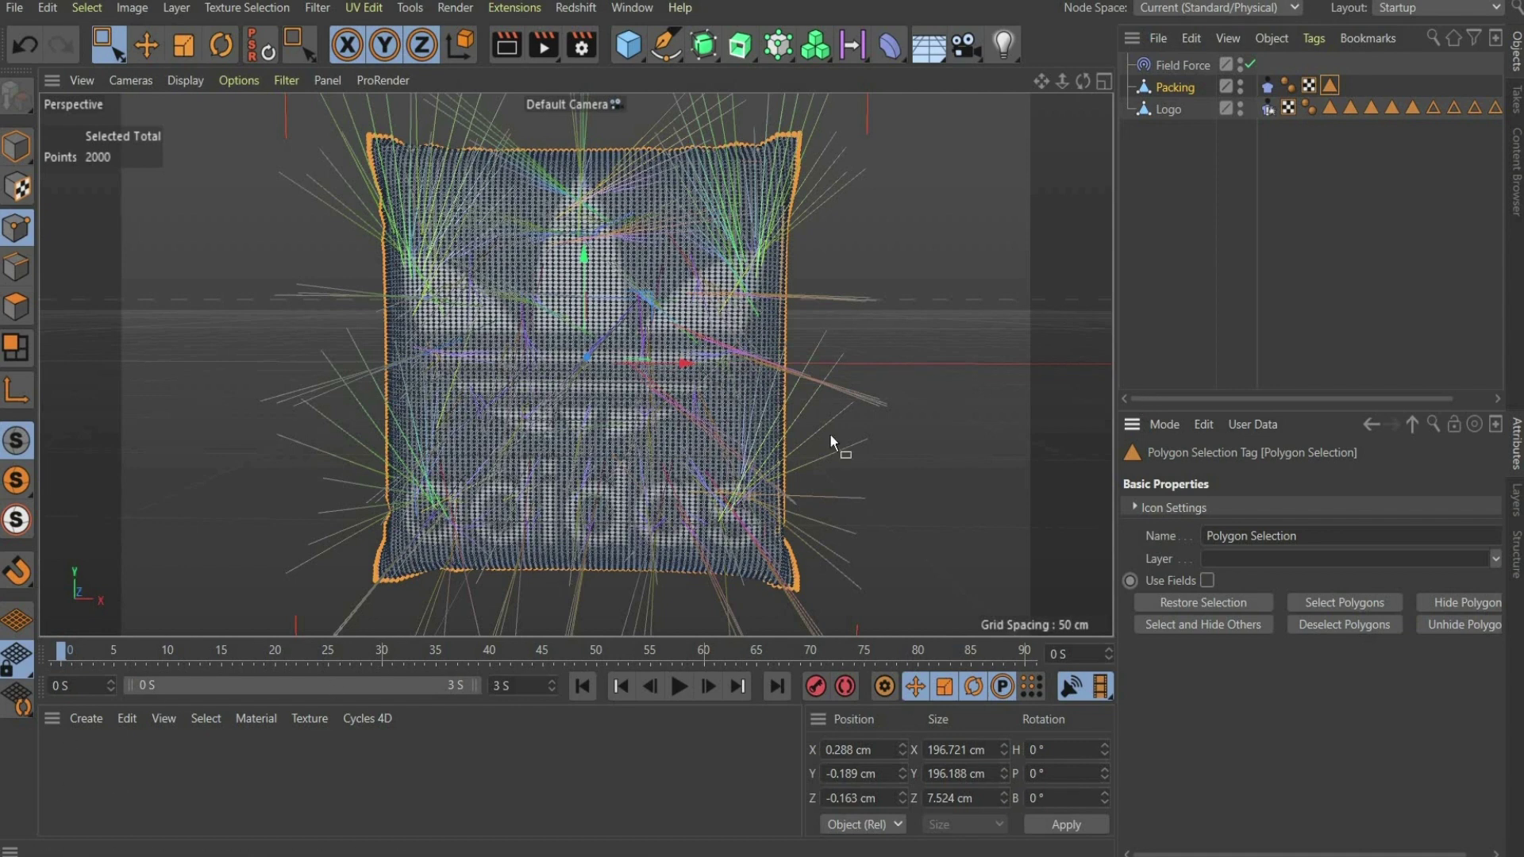
pyautogui.click(1268, 86)
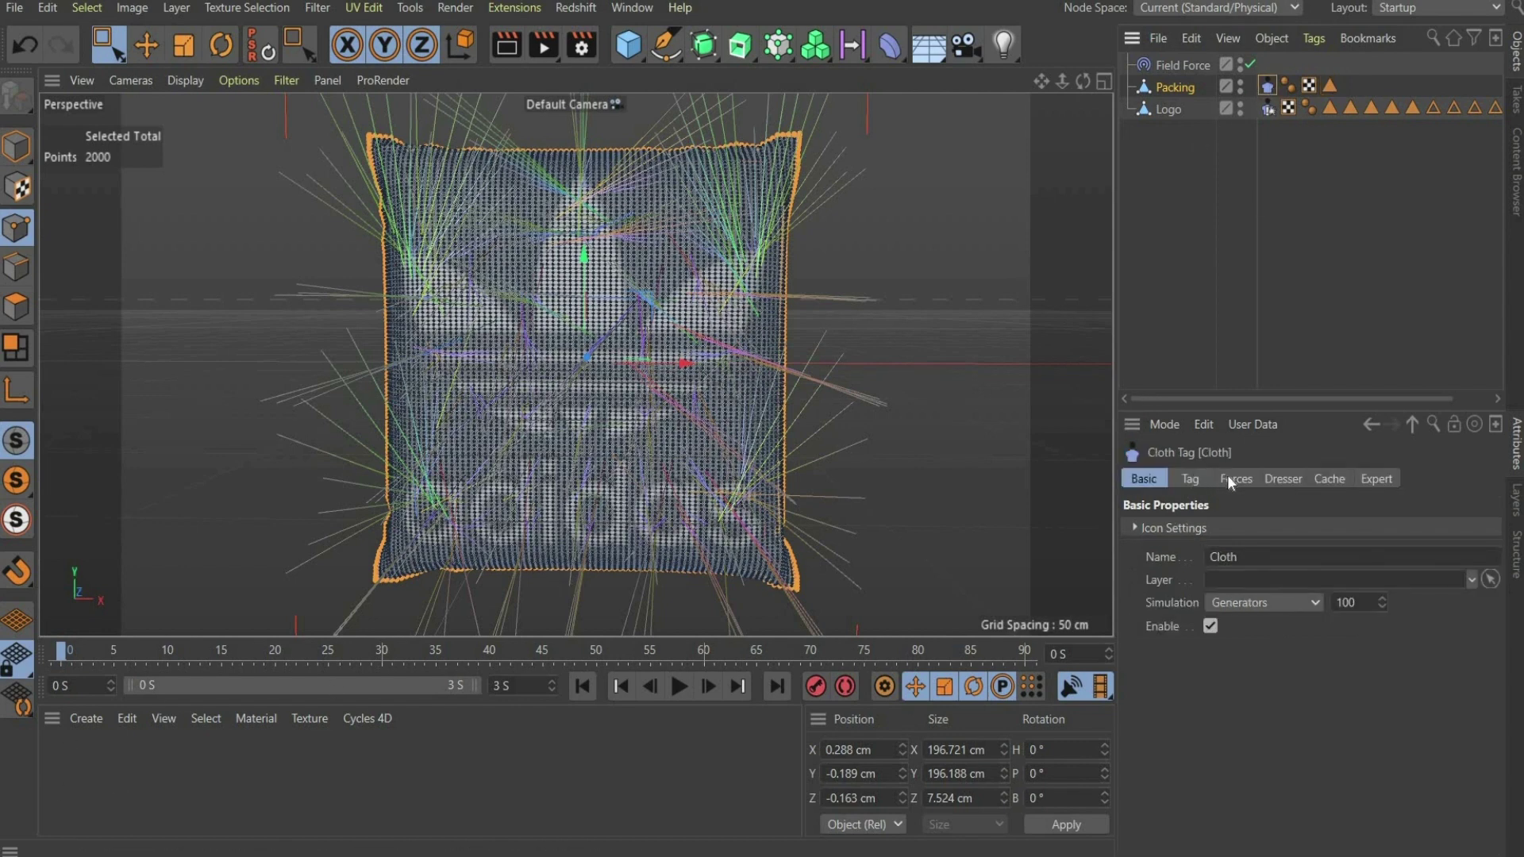
pyautogui.click(1271, 479)
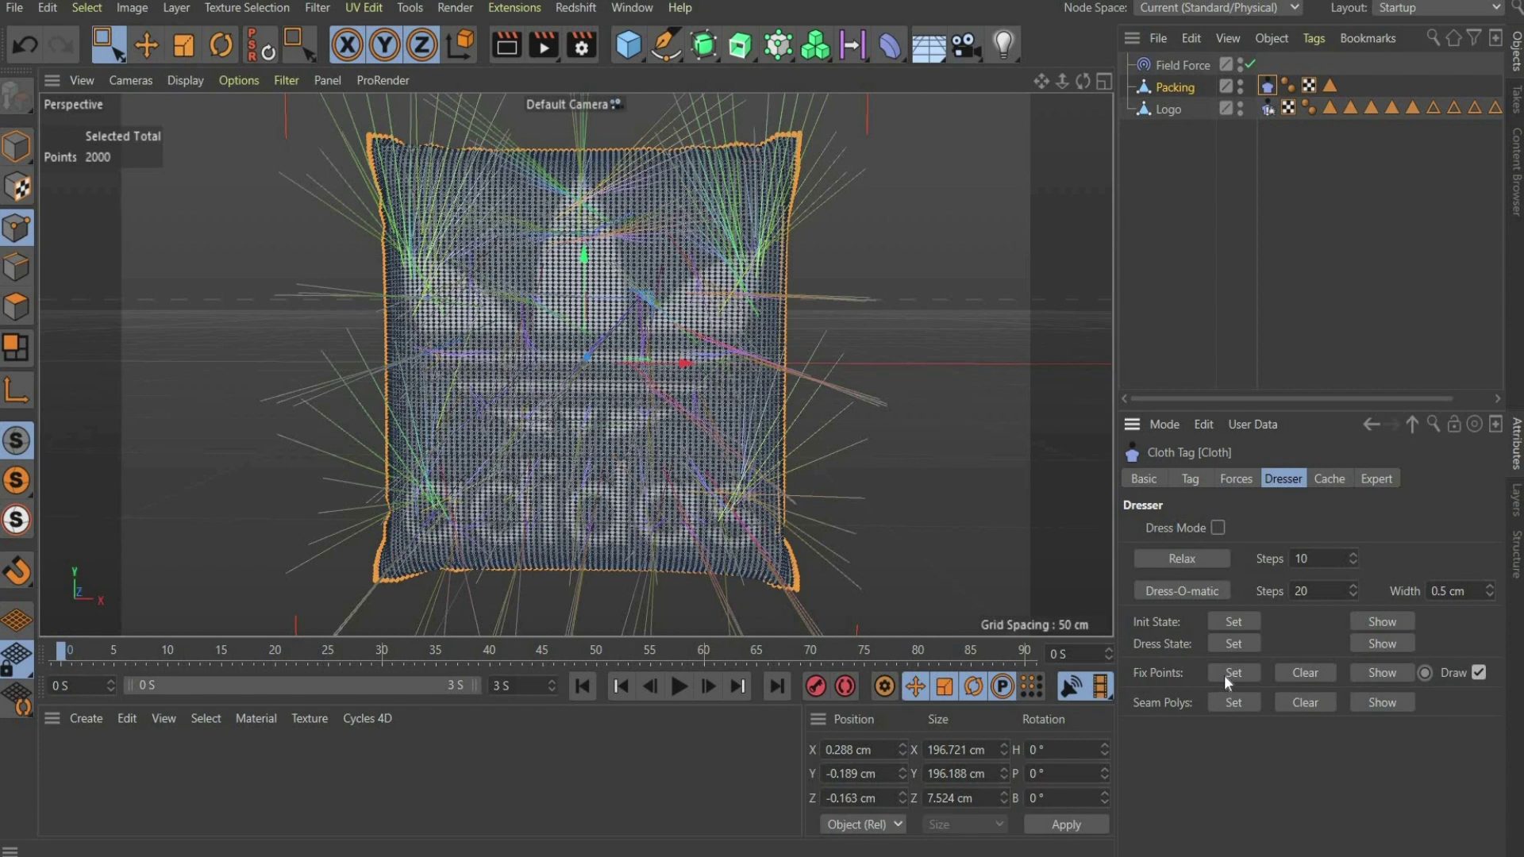
pyautogui.click(1226, 673)
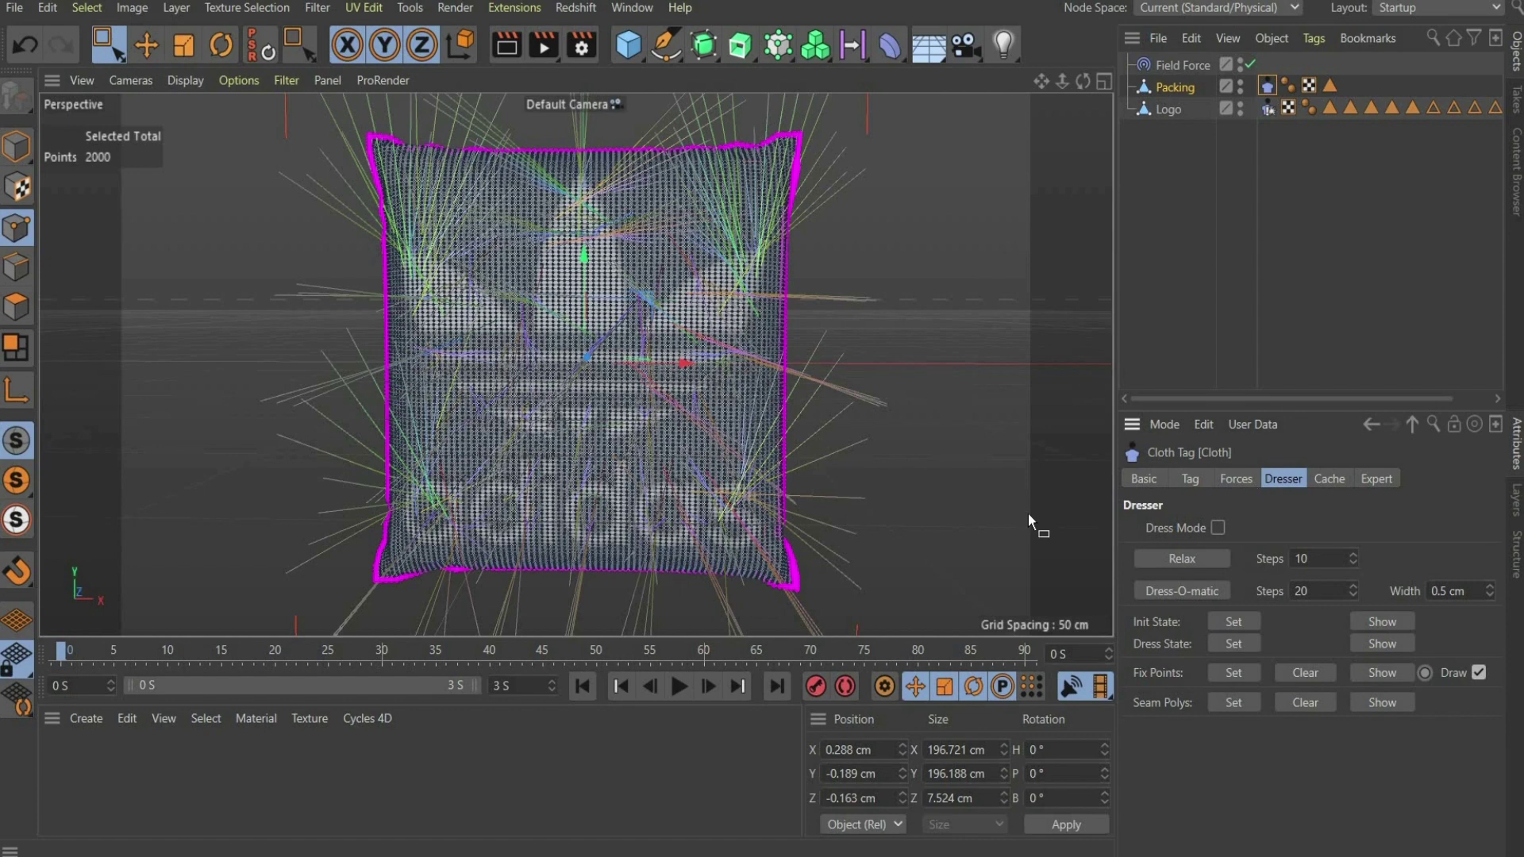
# Set the cloth's gravity to 0 and play the simulation to about 0.833 S so the cloth tightens around the logo
pyautogui.click(1236, 479)
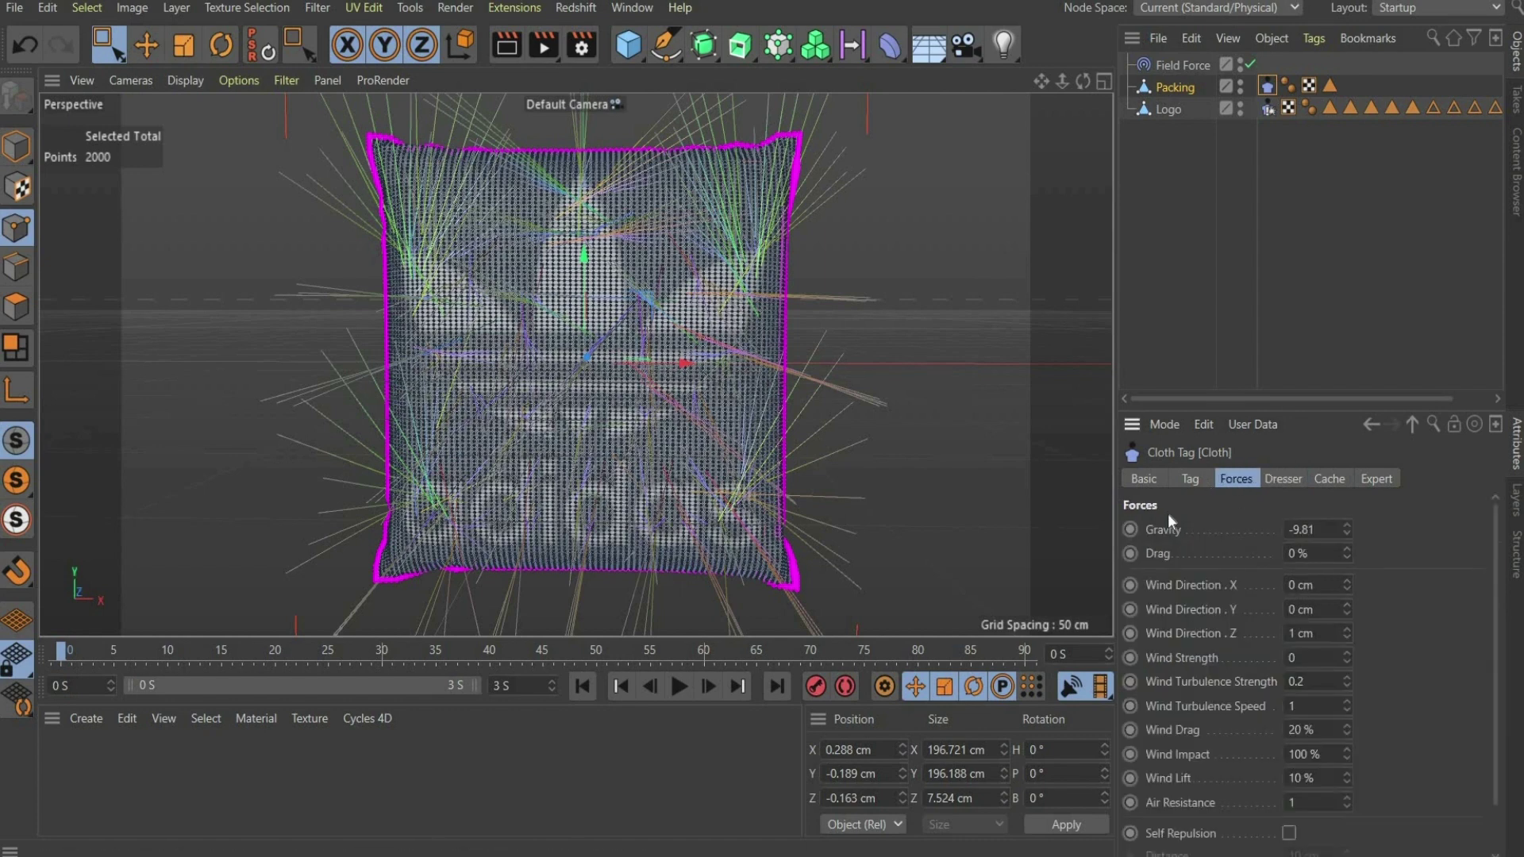
pyautogui.click(673, 694)
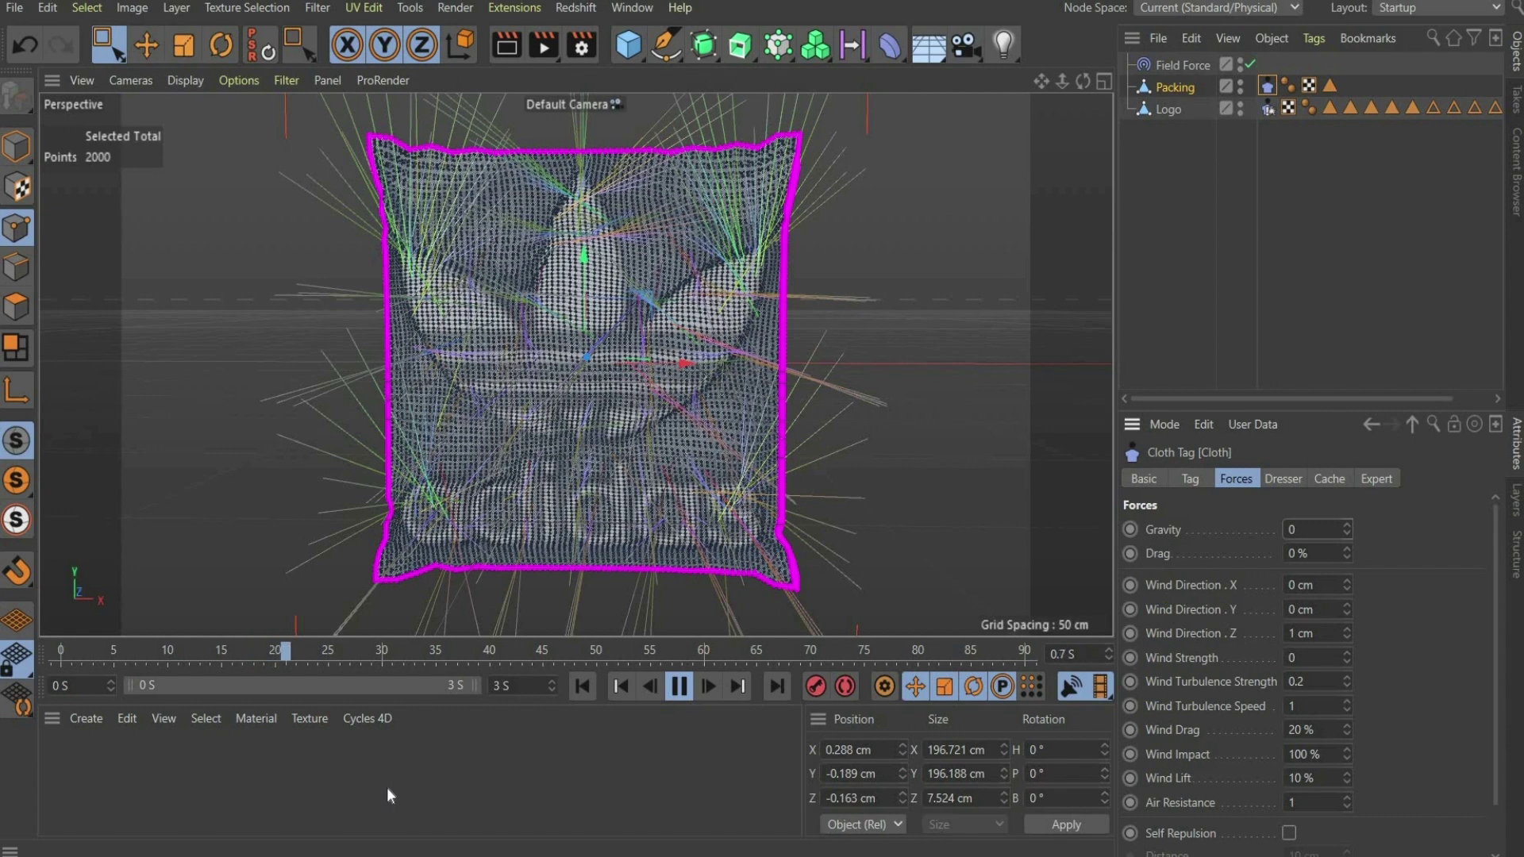
pyautogui.click(673, 697)
pyautogui.moveTo(1085, 82)
pyautogui.mouseDown()
pyautogui.moveTo(1286, 82)
pyautogui.moveTo(1095, 48)
pyautogui.moveTo(1068, 84)
pyautogui.moveTo(1086, 79)
pyautogui.mouseUp()
# Add a Smoothing deformer under the Packing object with 27% strength and 16% stiffness
pyautogui.click(890, 45)
pyautogui.click(1278, 236)
pyautogui.moveTo(1187, 63); pyautogui.dragTo(1169, 107)
pyautogui.moveTo(1350, 575)
pyautogui.mouseDown()
pyautogui.moveTo(1316, 578)
pyautogui.moveTo(1367, 572)
pyautogui.mouseUp()
pyautogui.moveTo(1375, 644); pyautogui.dragTo(1303, 647)
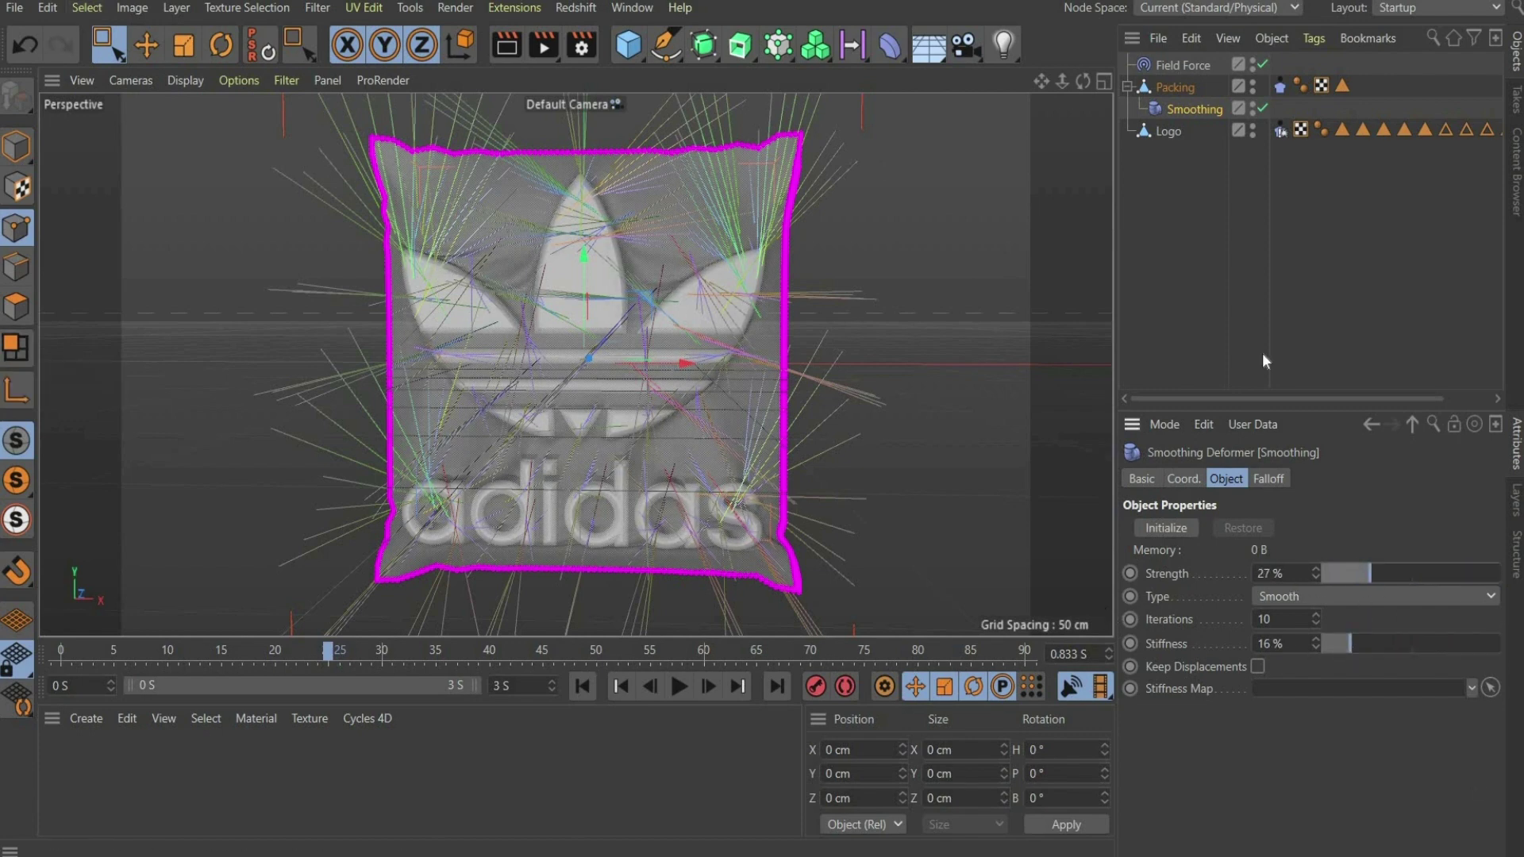
# Create a static copy of the deformed Packing object with Current State to Object
pyautogui.click(1281, 85)
pyautogui.rightClick(1164, 86)
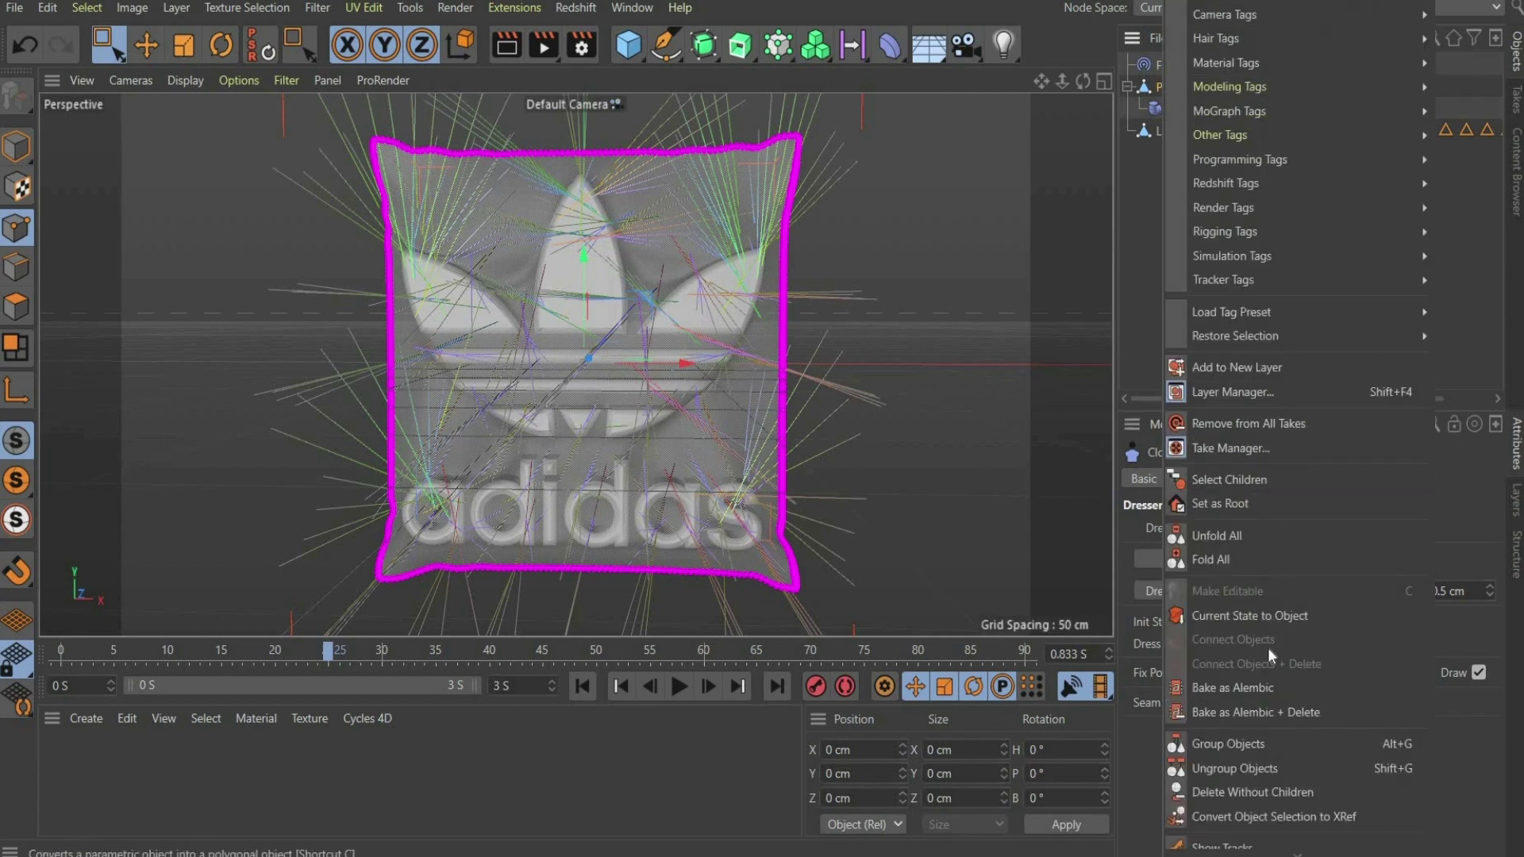
pyautogui.click(1275, 615)
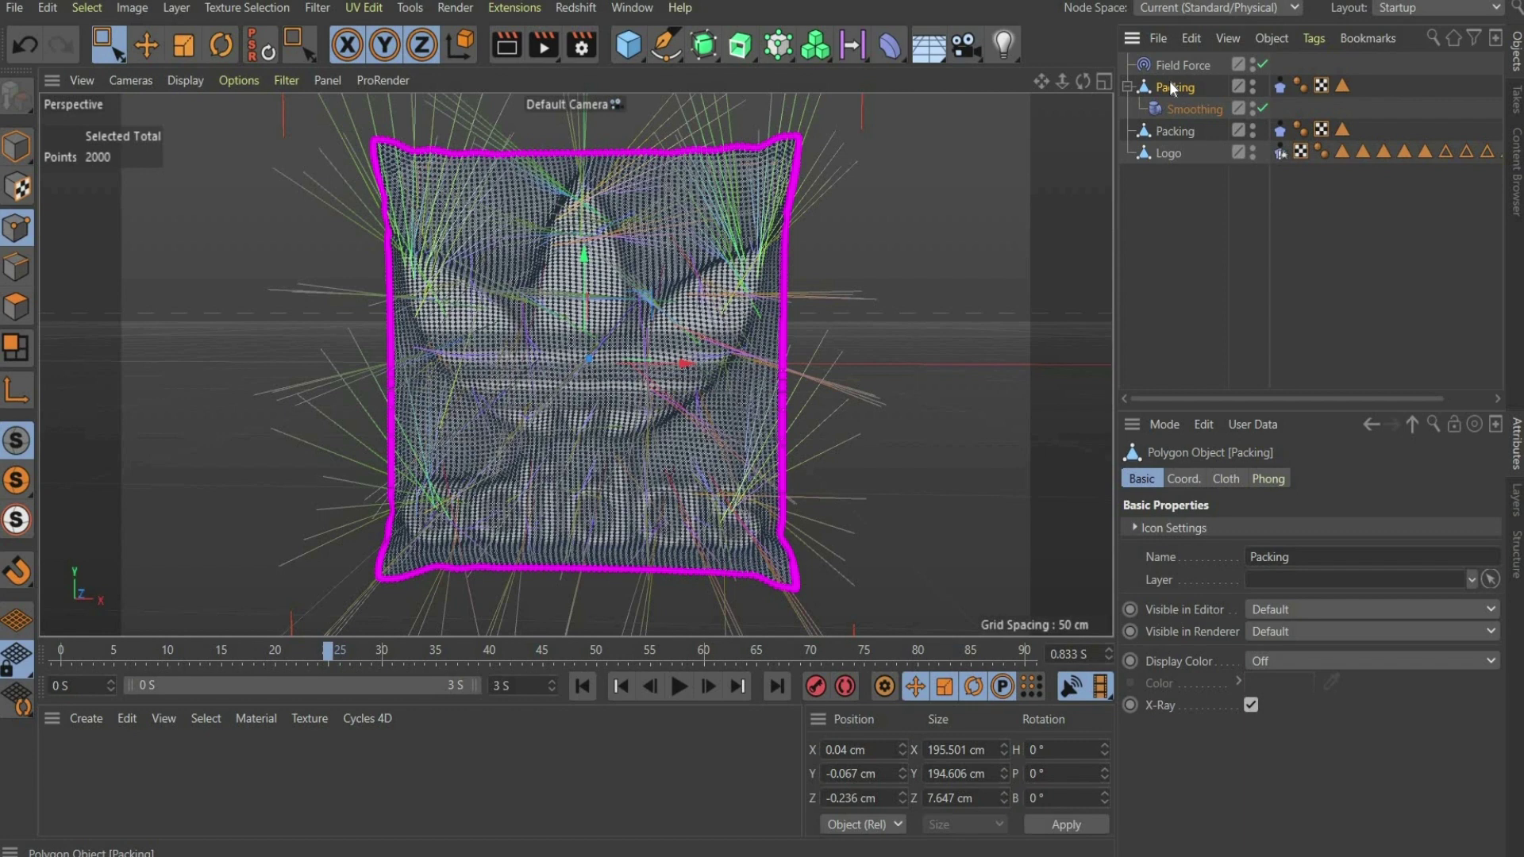
# Delete the original Packing with its deformer, the Field Force and the copy's cloth tag, and return to the first frame in model mode
pyautogui.press('Delete')
pyautogui.click(1185, 65)
pyautogui.press('Delete')
pyautogui.click(1253, 64)
pyautogui.press('Delete')
pyautogui.click(17, 148)
pyautogui.click(582, 687)
# Create a plane 50 cm wide and 20 cm high, with its pitch rotated to 90°
pyautogui.click(628, 44)
pyautogui.click(817, 112)
pyautogui.doubleClick(1042, 774)
pyautogui.write('90')
pyautogui.press('Return')
pyautogui.write('50')
pyautogui.press('Return')
pyautogui.moveTo(1282, 529); pyautogui.dragTo(1179, 551)
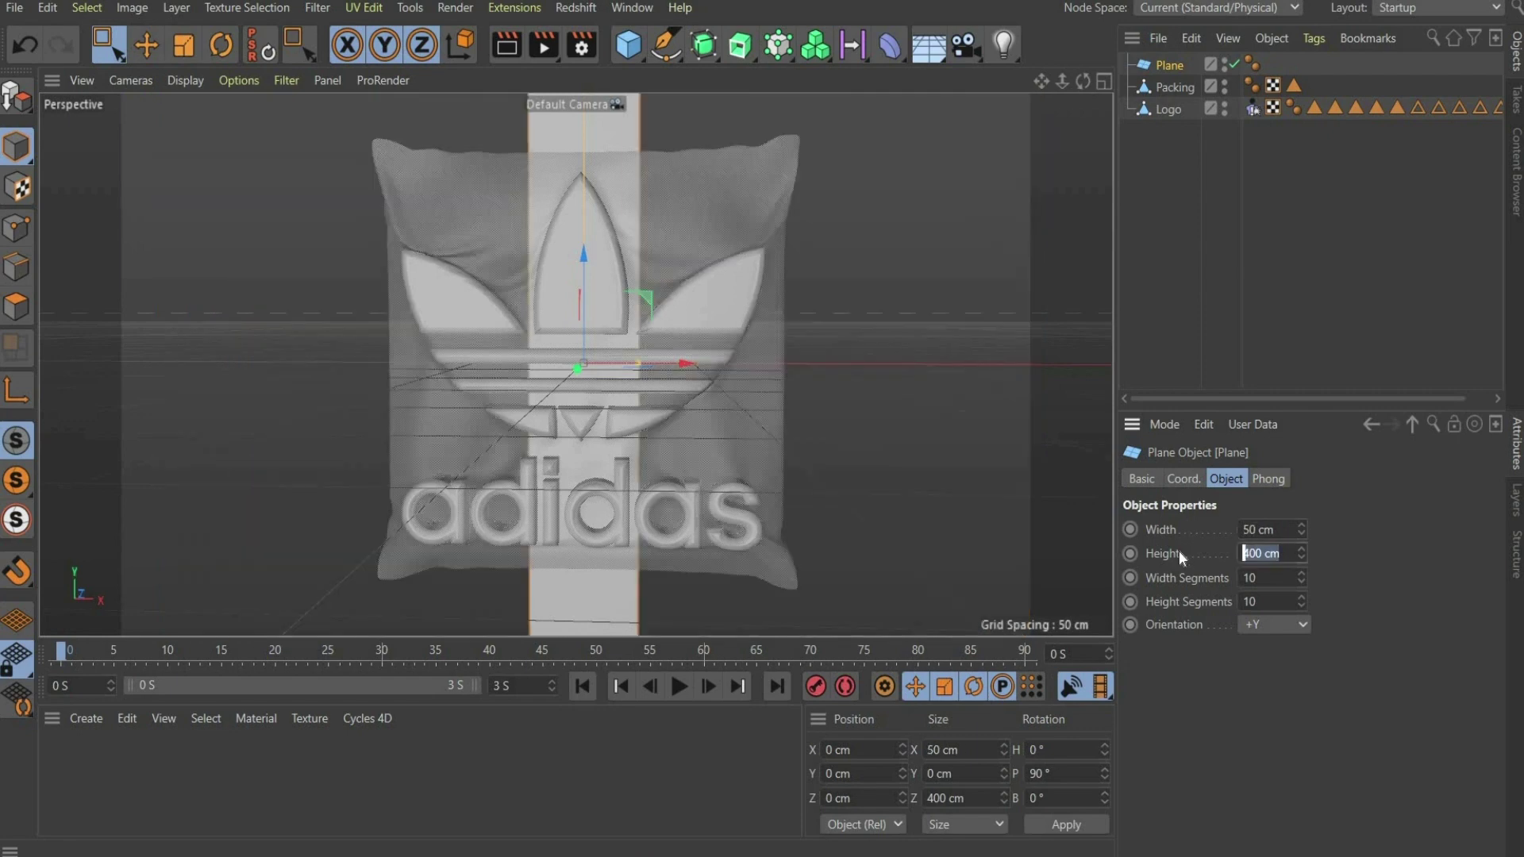
pyautogui.write('20')
pyautogui.press('Return')
# Move the plane to about X 59.4, Y -65.5, Z -15.9 cm, in front of the packaging, and give it 100 width and height segments
pyautogui.moveTo(582, 265); pyautogui.dragTo(581, 423)
pyautogui.moveTo(696, 524); pyautogui.dragTo(828, 524)
pyautogui.moveTo(721, 549); pyautogui.dragTo(724, 543)
pyautogui.click(1267, 577)
pyautogui.write('100')
pyautogui.press('Tab')
pyautogui.write('100')
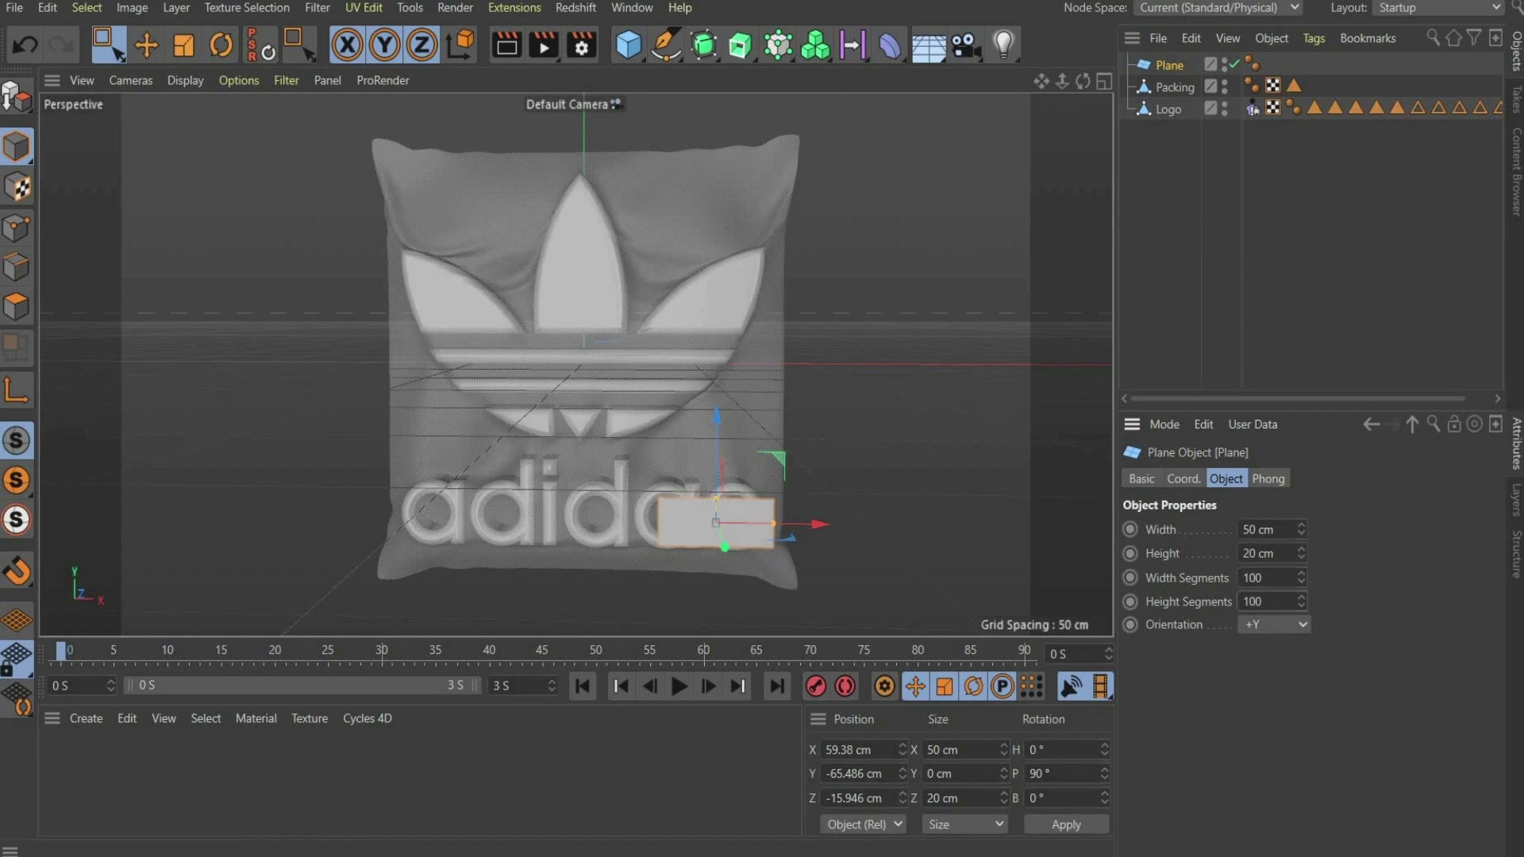
# Create a polygon copy of the label plane with Current State to Object and delete the original parametric plane
pyautogui.click(1110, 85)
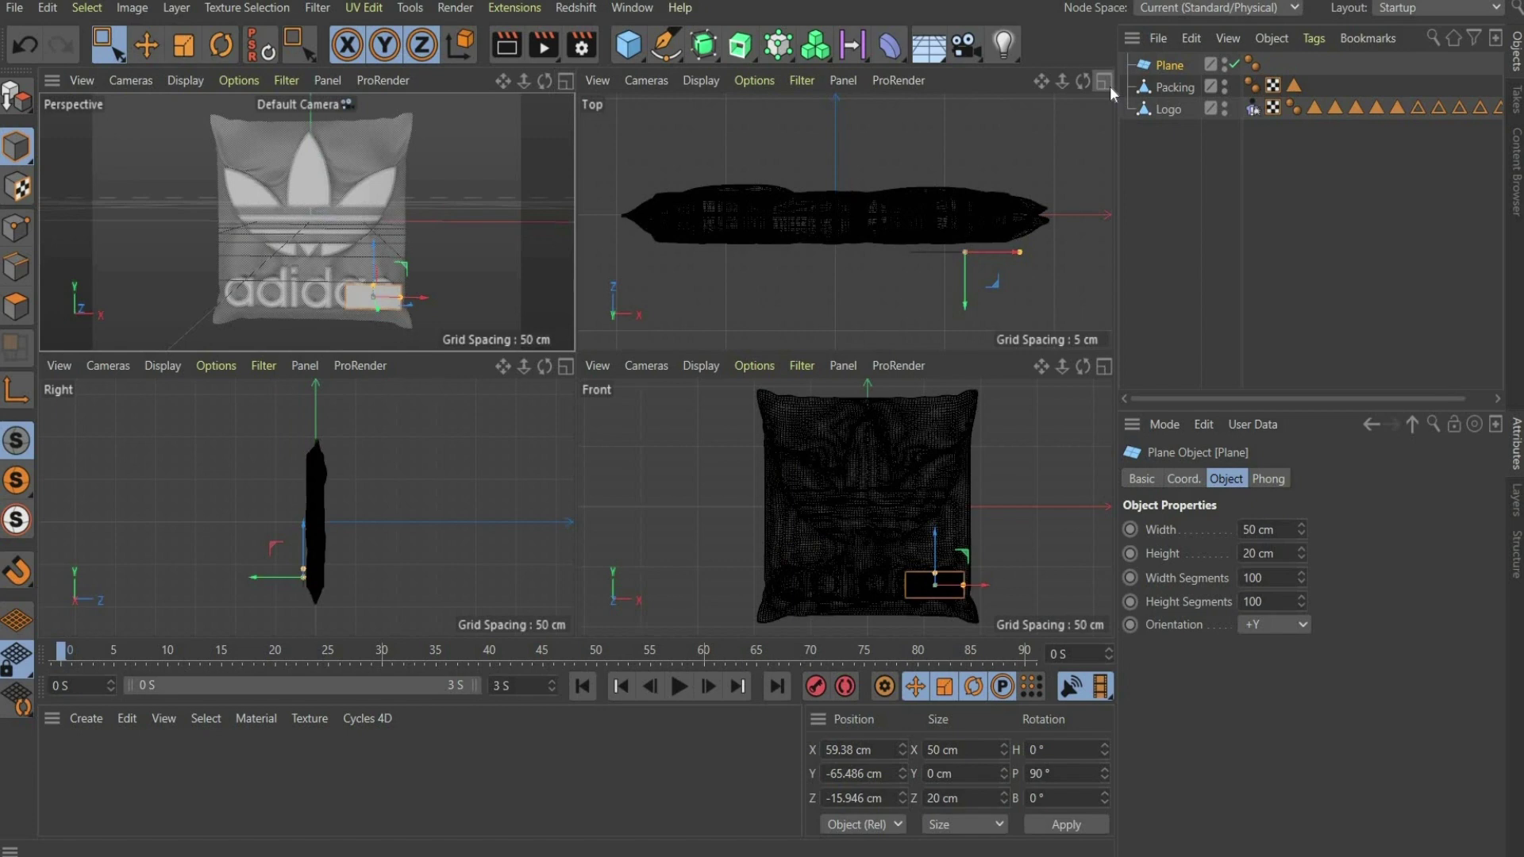
pyautogui.click(1105, 366)
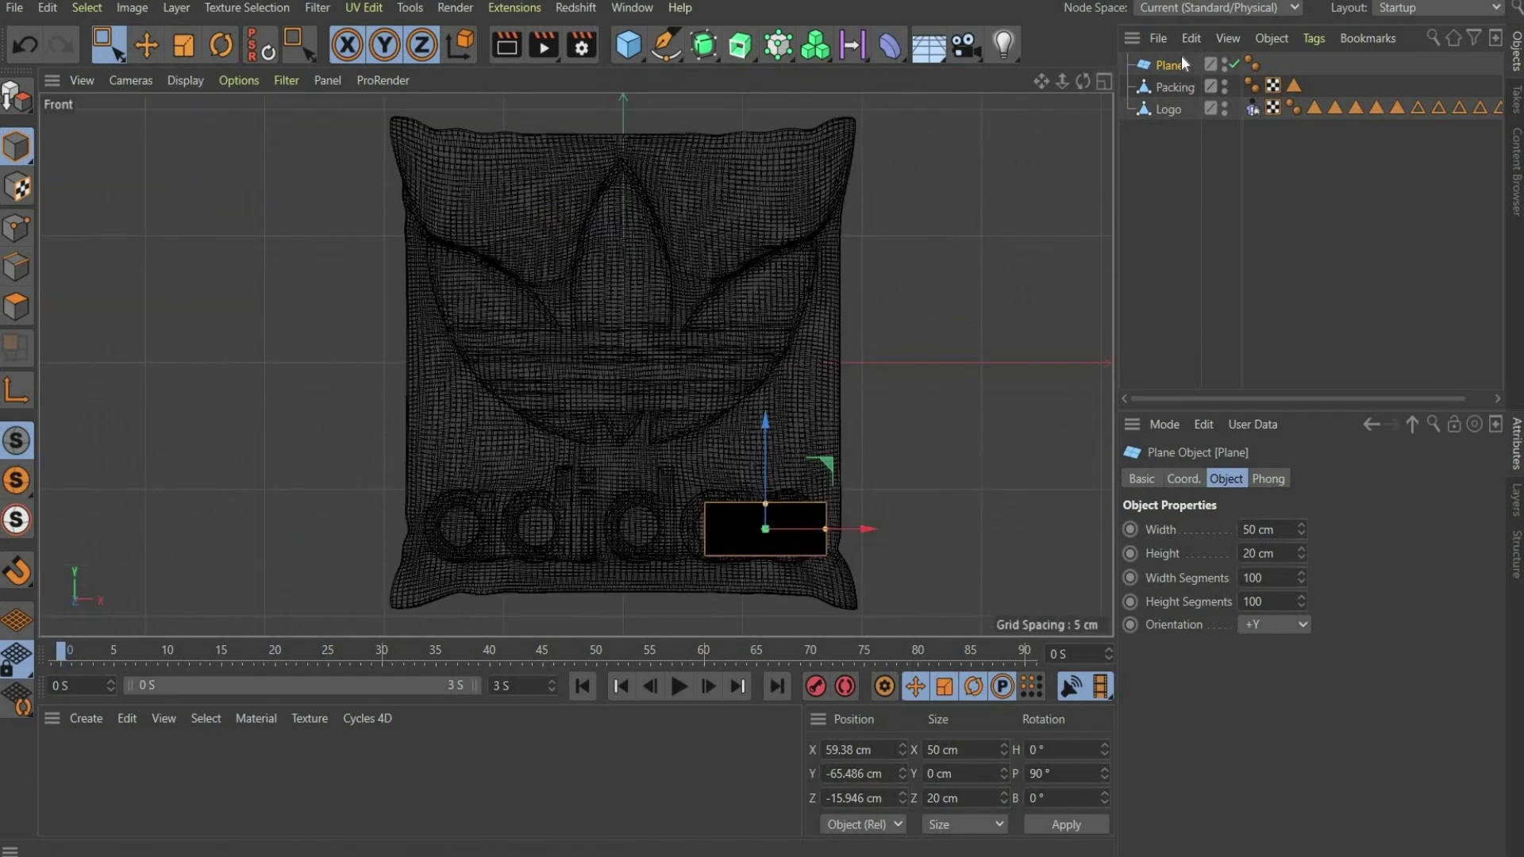
pyautogui.rightClick(1168, 74)
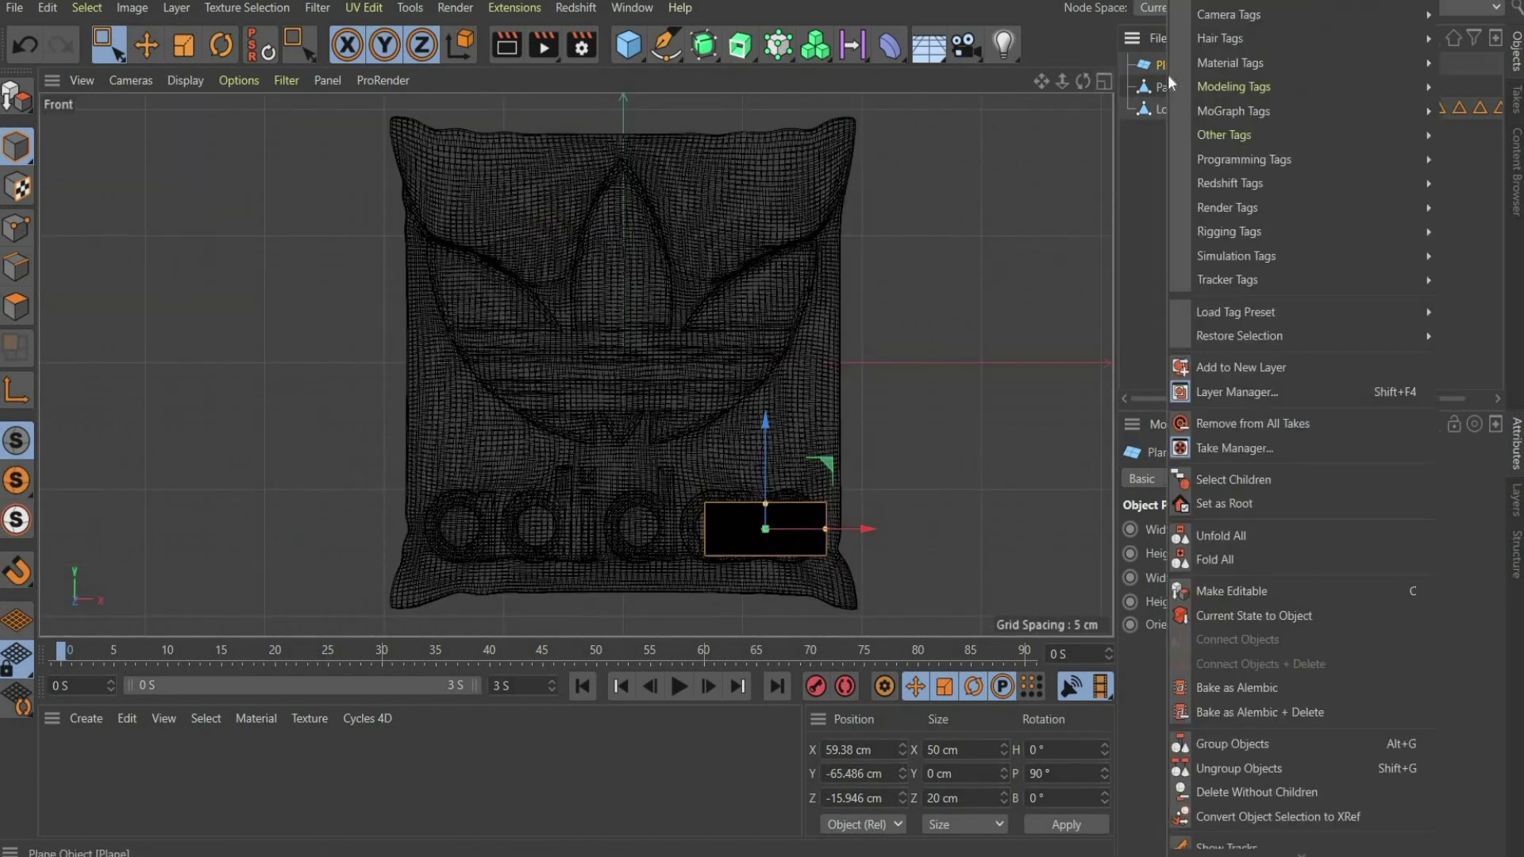
pyautogui.click(1268, 618)
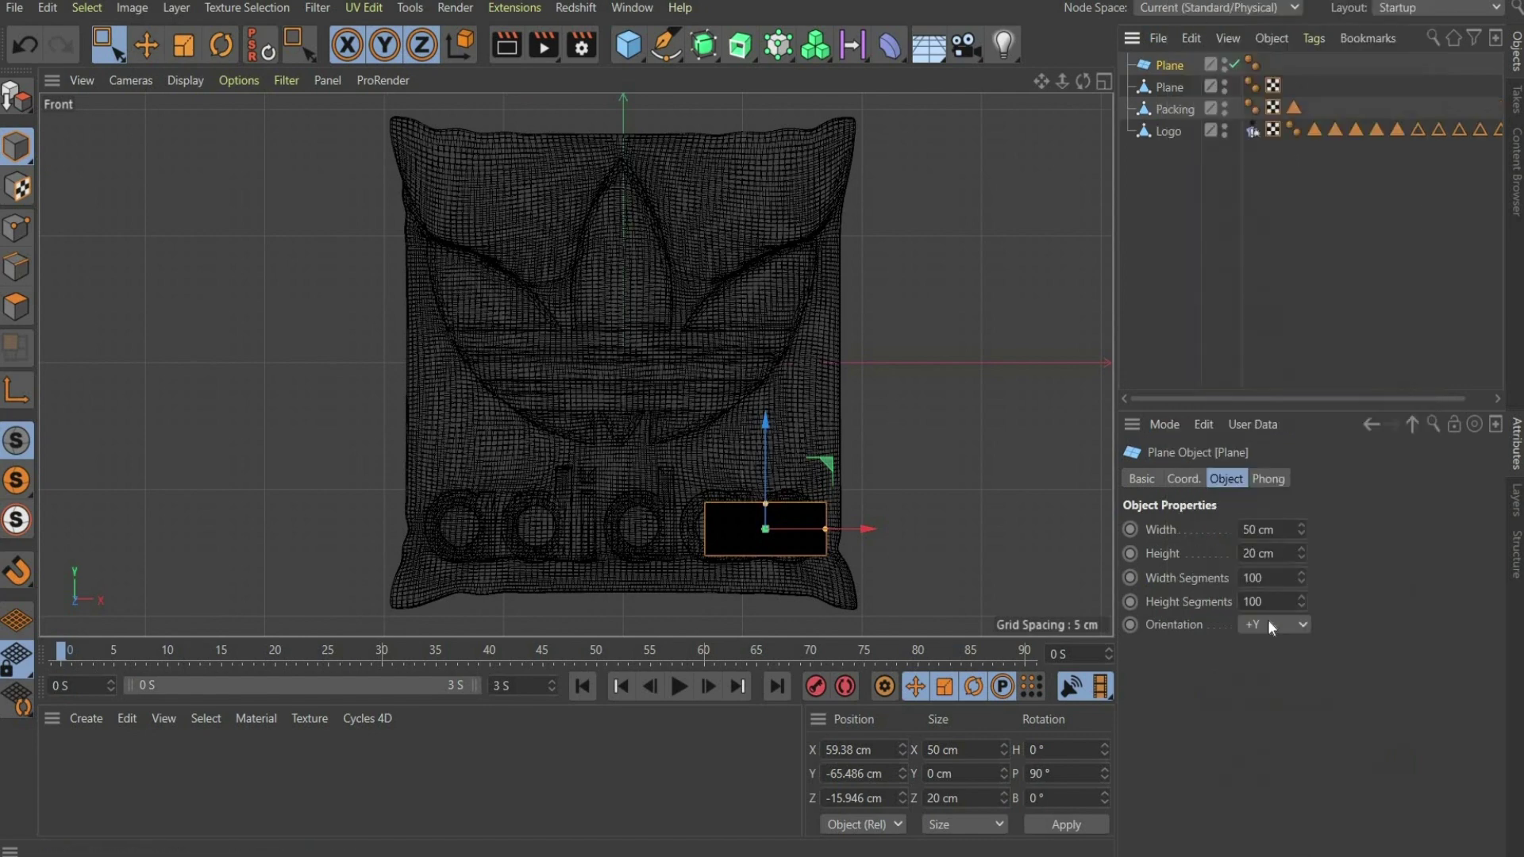
pyautogui.press('Delete')
# Project the polygon plane onto the packaging surface from the front view with the Project Object command
pyautogui.click(1199, 65)
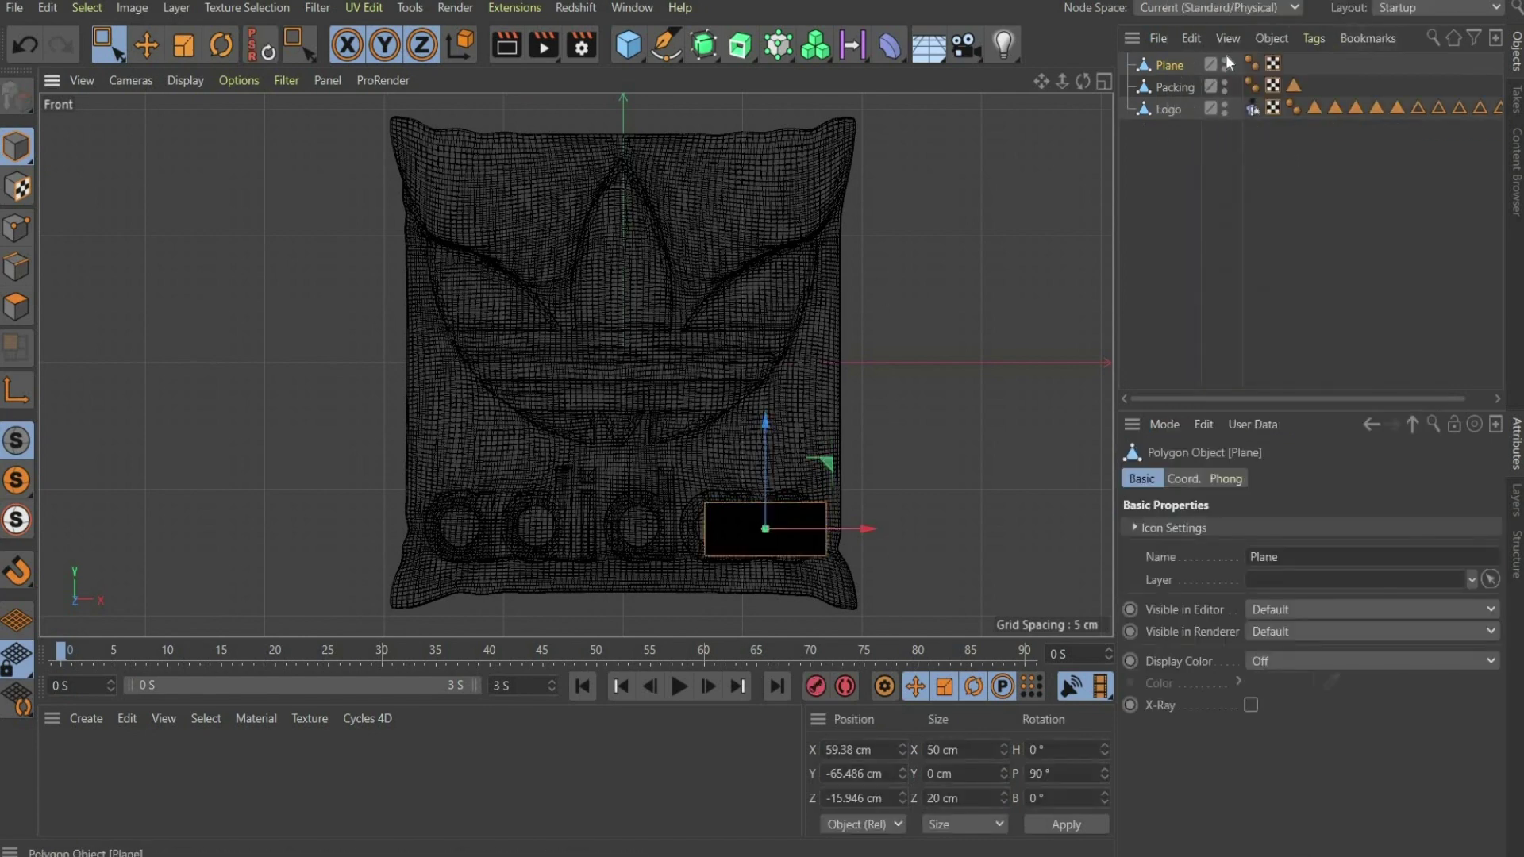
pyautogui.hotkey('shift', 'c')
pyautogui.write('project ob')
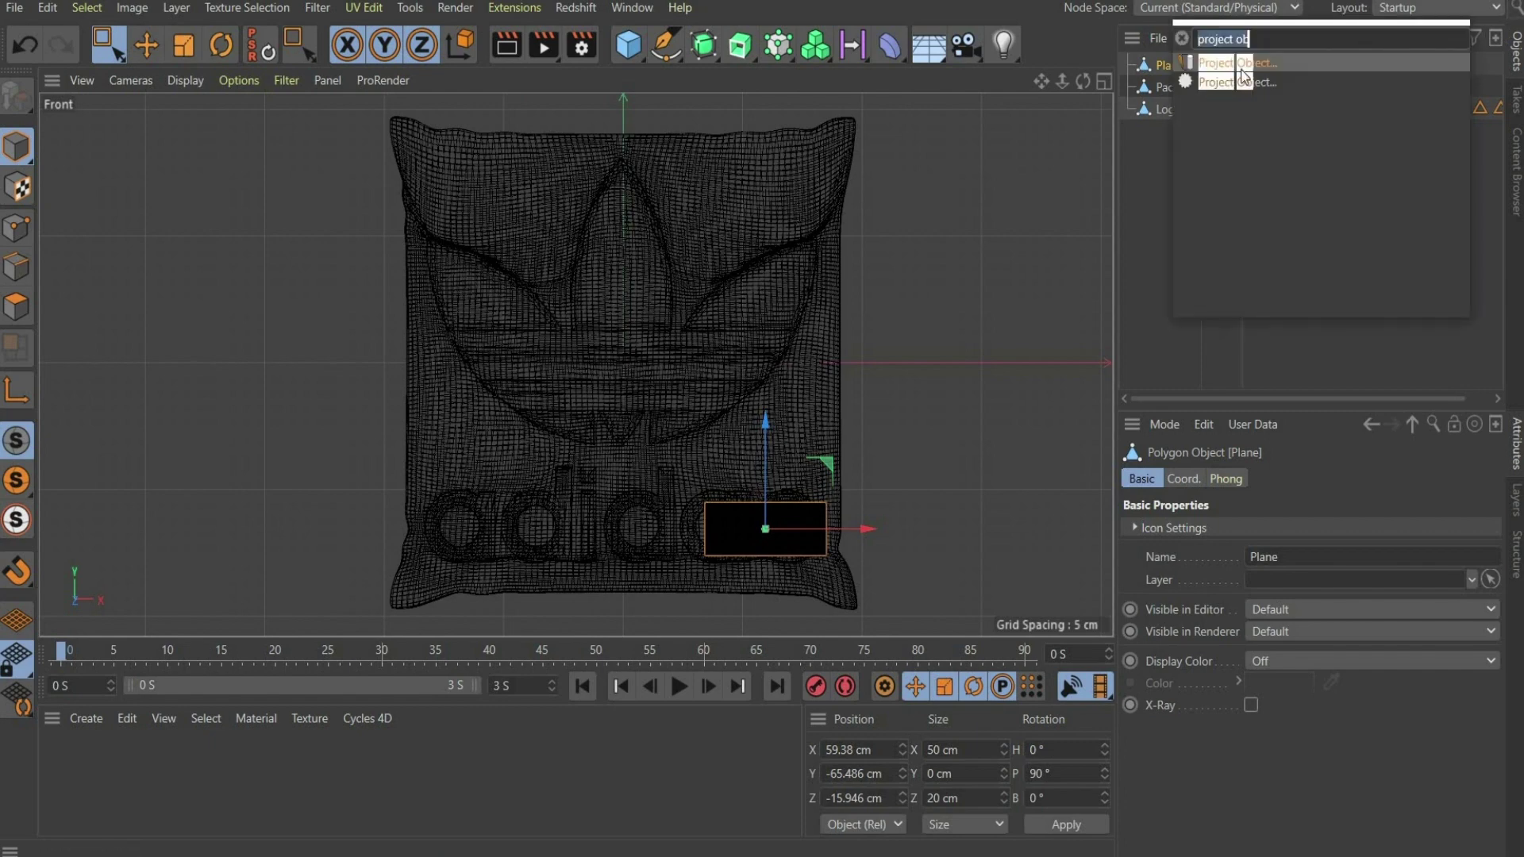
pyautogui.click(1217, 65)
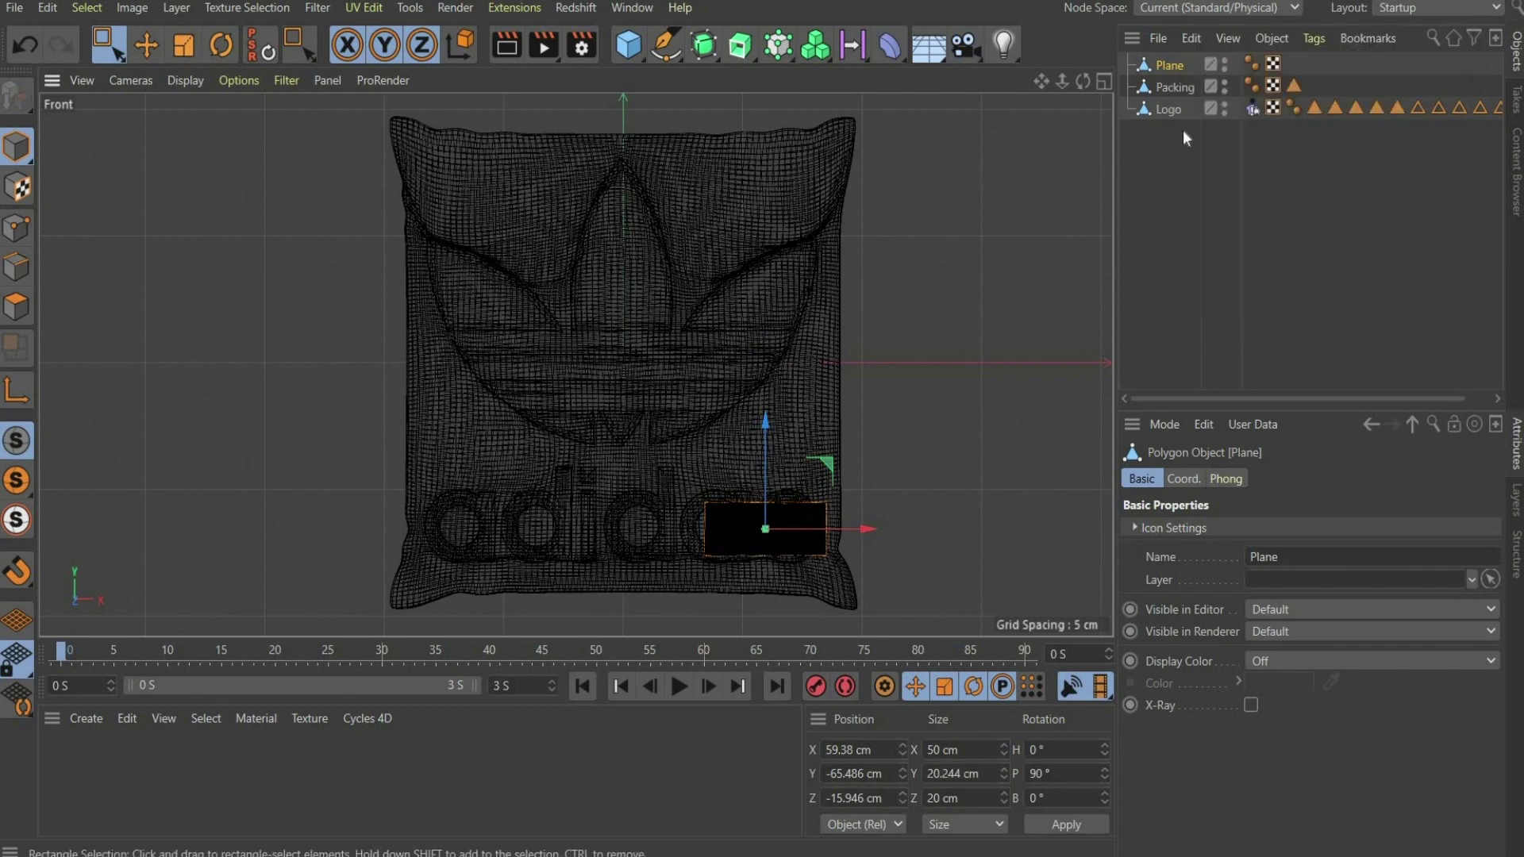
# Pull the projected plane slightly forward to about Z -17.25 cm and add a Smoothing deformer
pyautogui.click(1103, 81)
pyautogui.click(570, 82)
pyautogui.keyDown('alt'); pyautogui.moveTo(603, 342); pyautogui.dragTo(715, 350); pyautogui.keyUp('alt')
pyautogui.moveTo(745, 512); pyautogui.dragTo(744, 513)
pyautogui.scroll(5, 742, 513)
pyautogui.press('h')
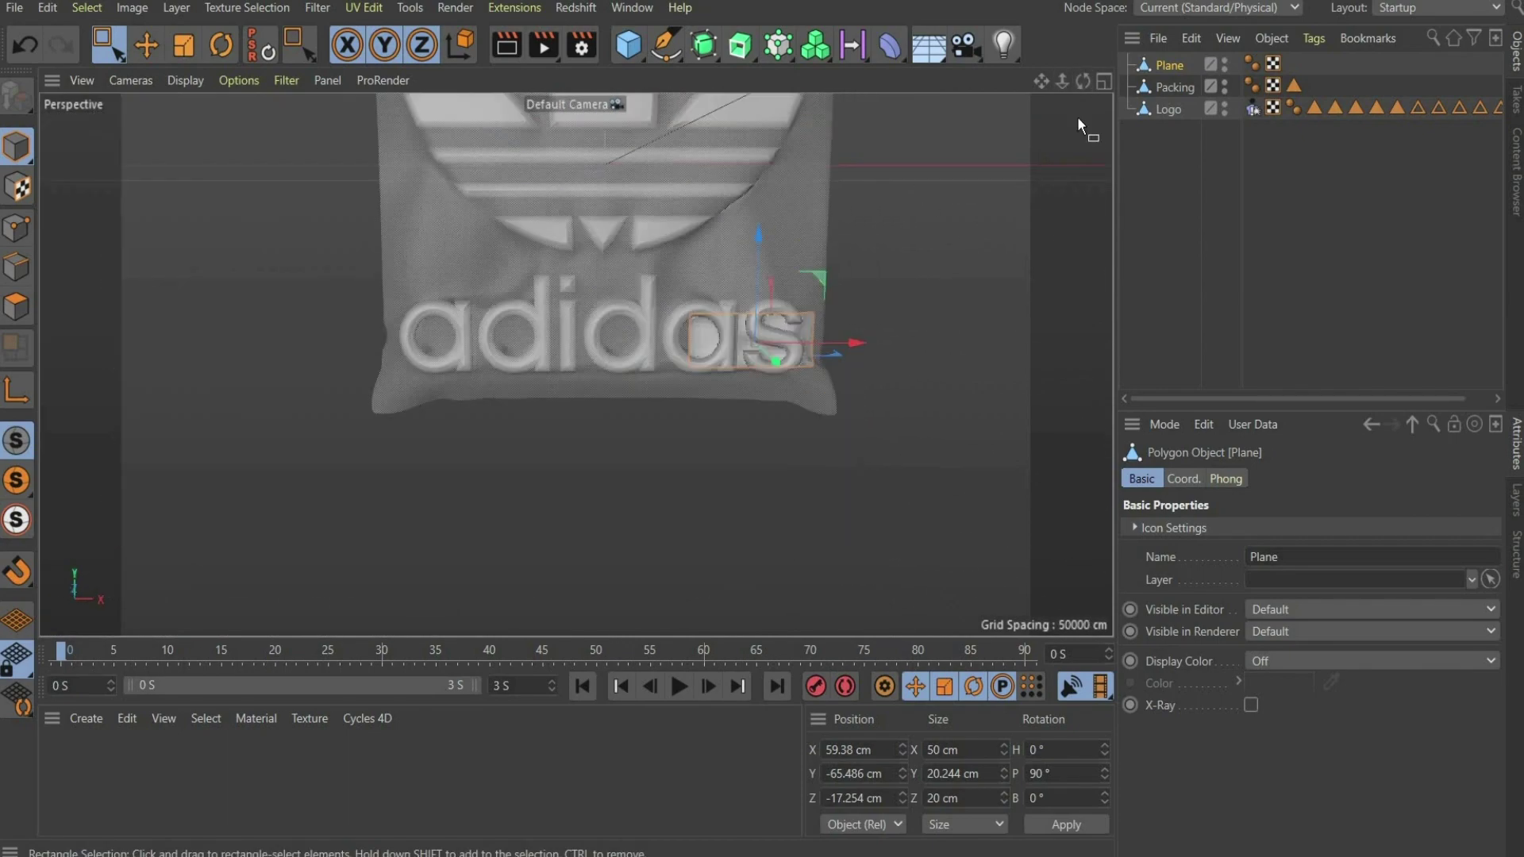
pyautogui.click(890, 44)
pyautogui.click(1270, 245)
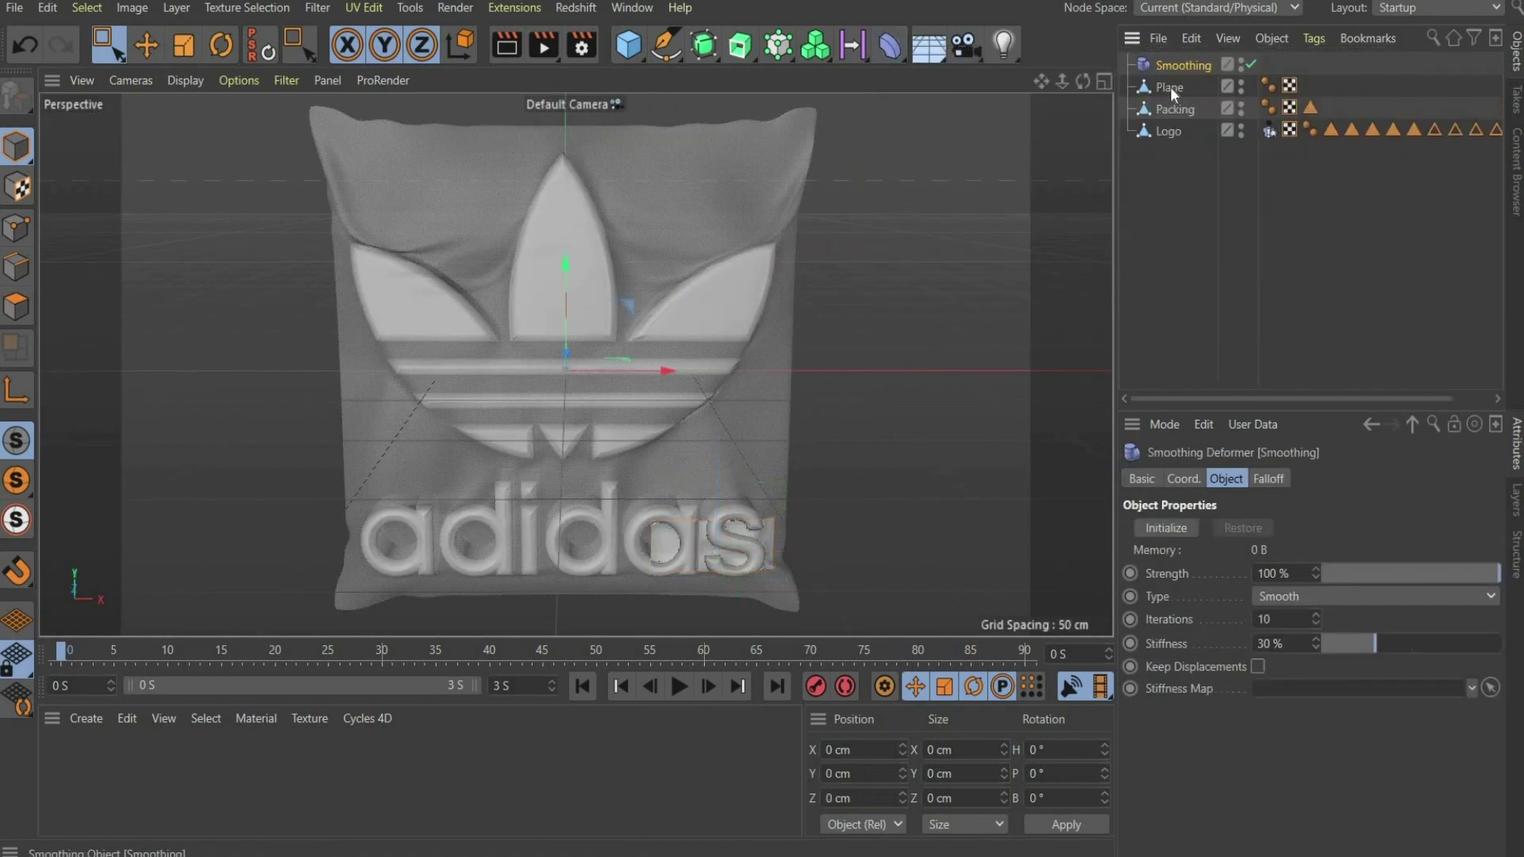
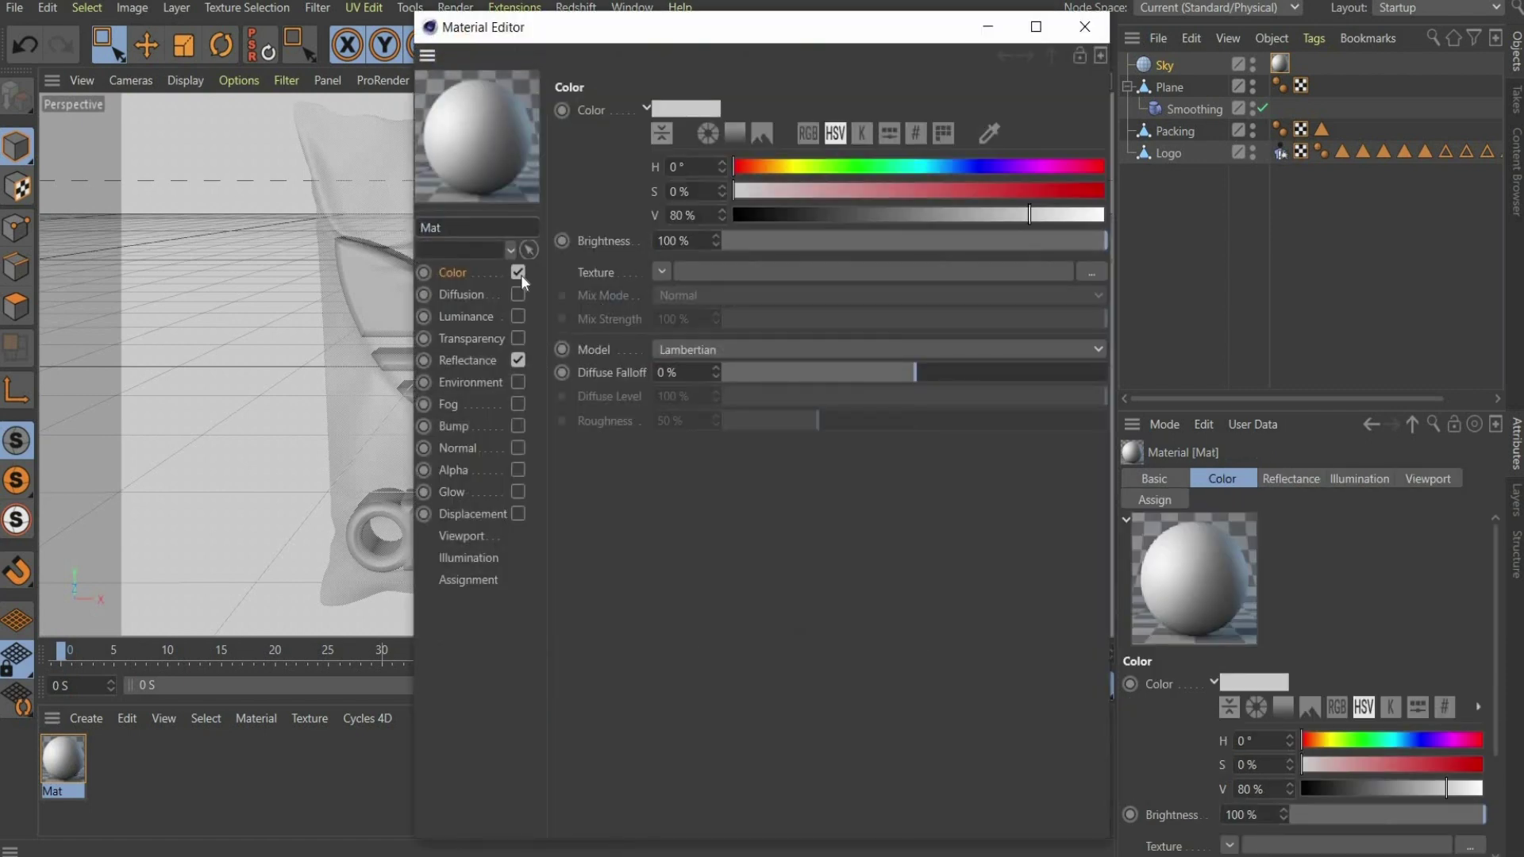
# Make the sky material luminance-only, without Color and Reflectance, and load HDRI.exr as its Luminance texture
pyautogui.click(518, 273)
pyautogui.click(518, 360)
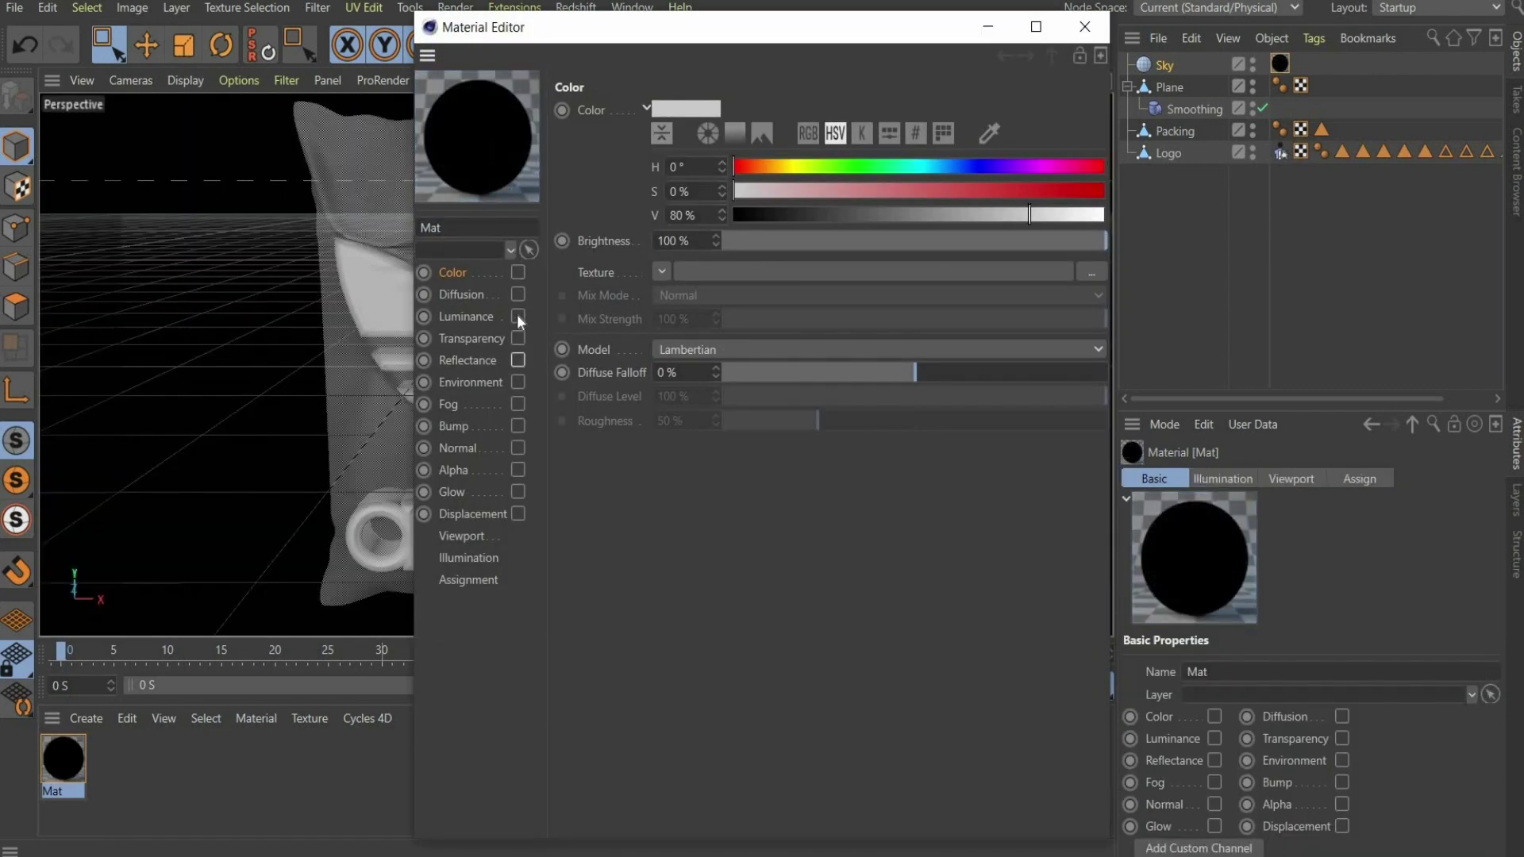
pyautogui.click(517, 316)
pyautogui.moveTo(894, 24); pyautogui.dragTo(1250, 16)
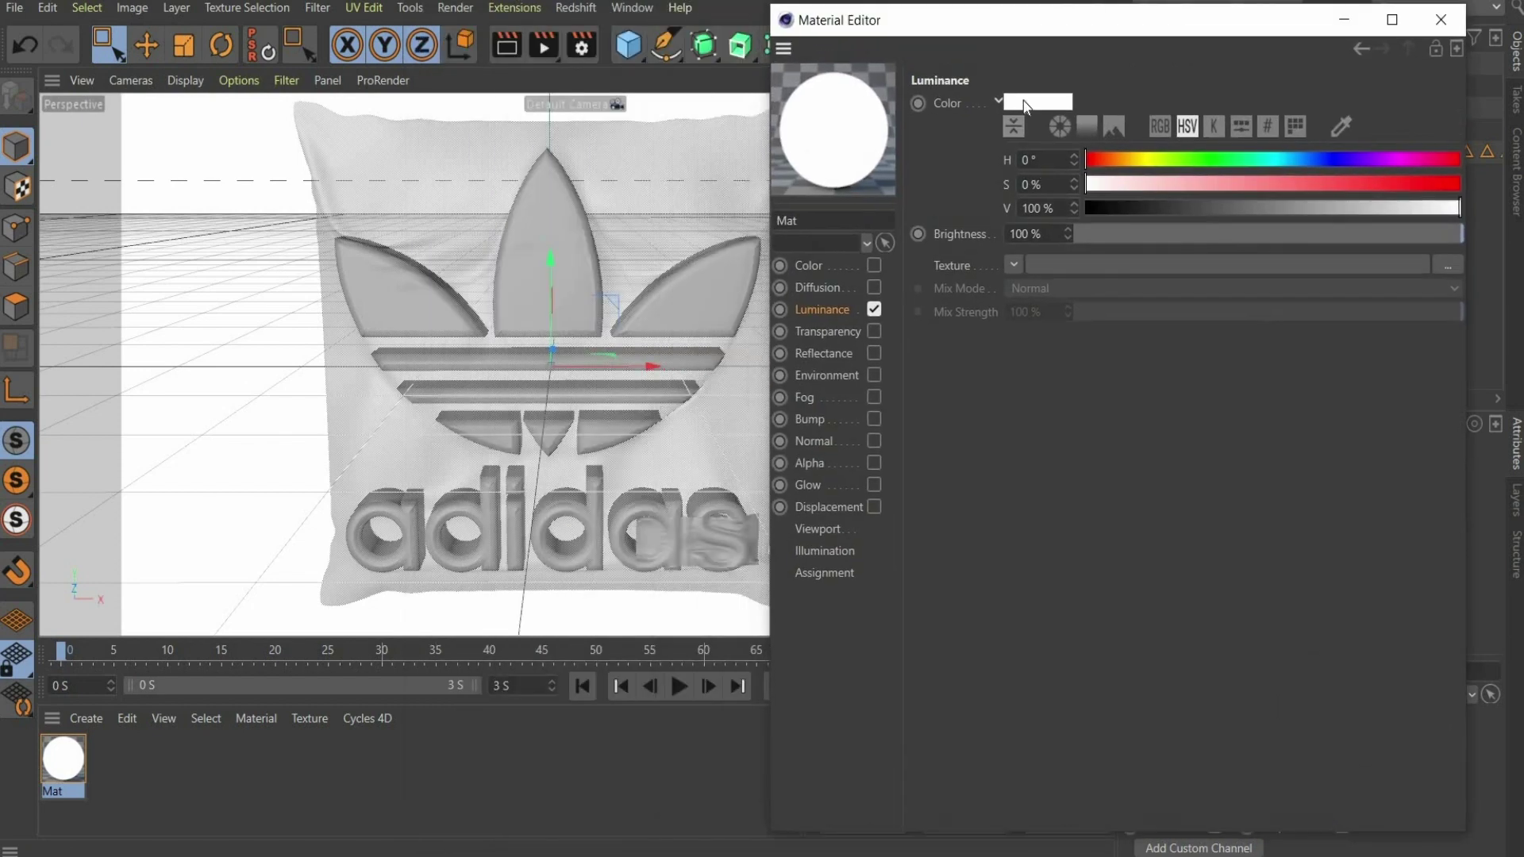
pyautogui.click(1040, 262)
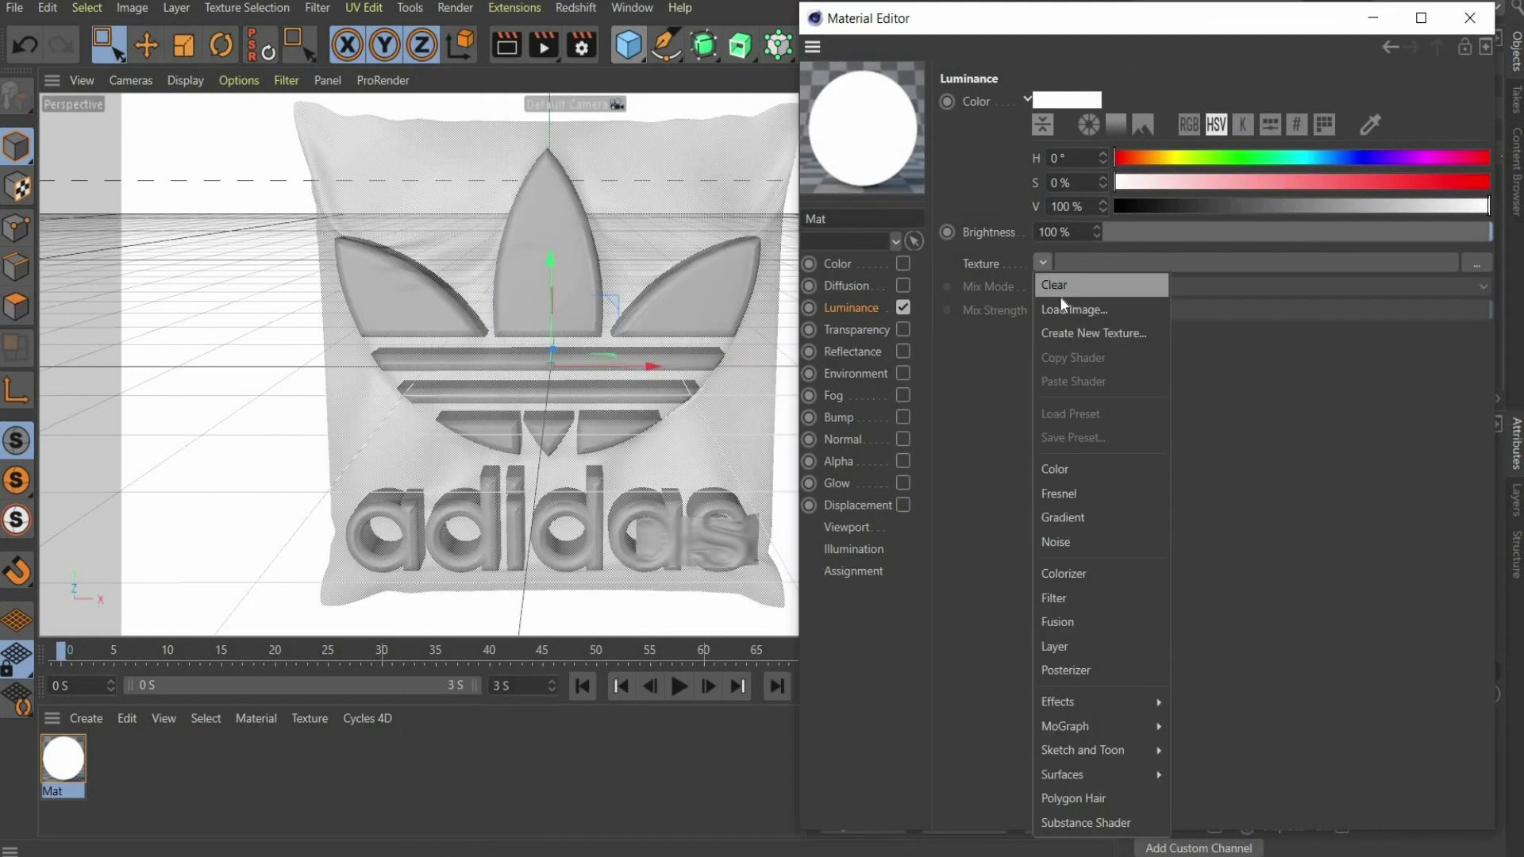
pyautogui.click(1062, 305)
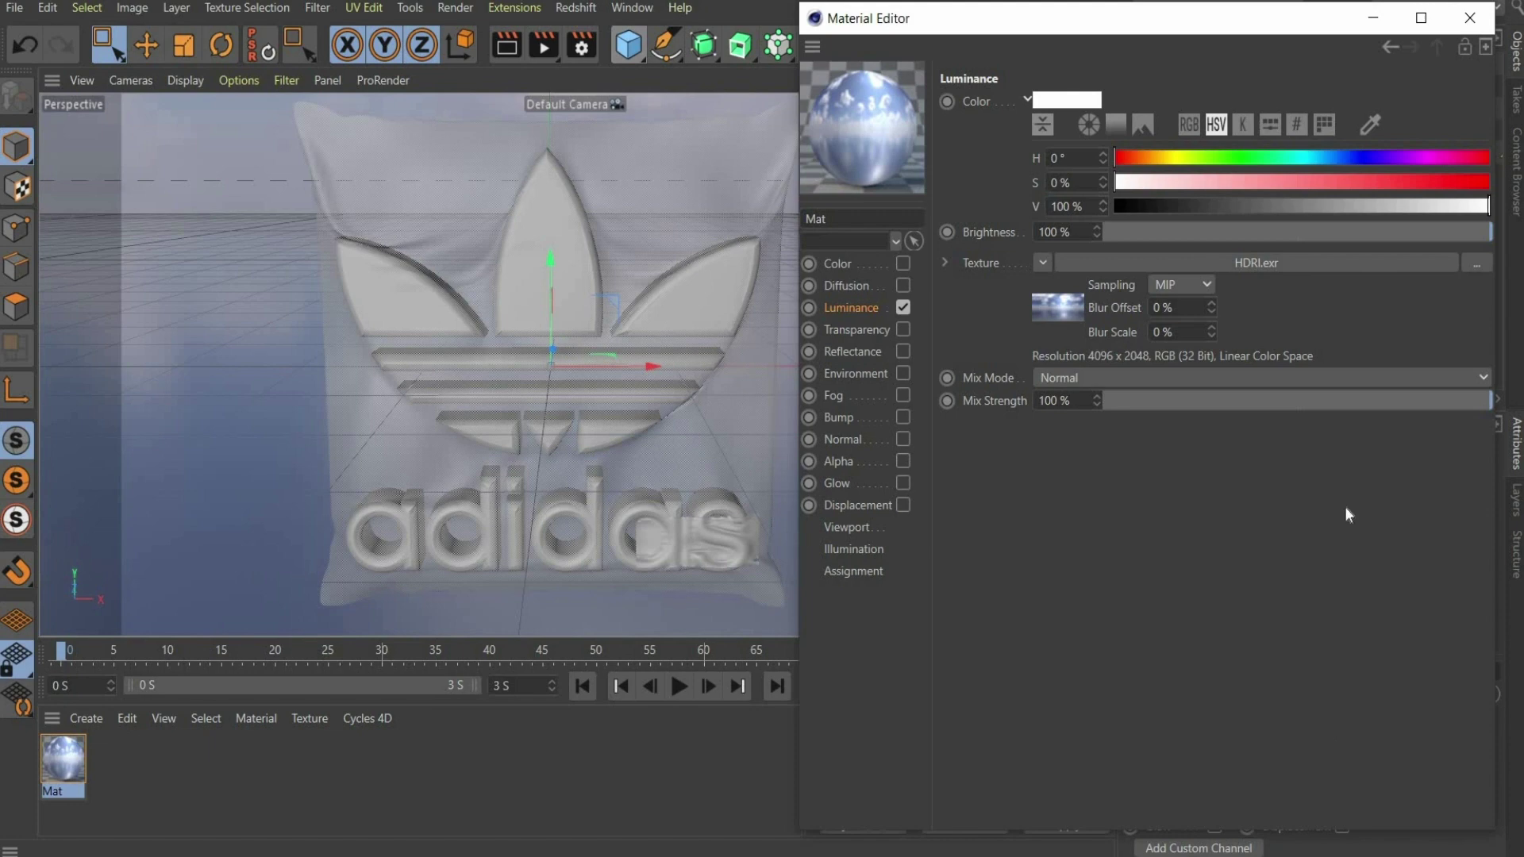
pyautogui.click(1470, 18)
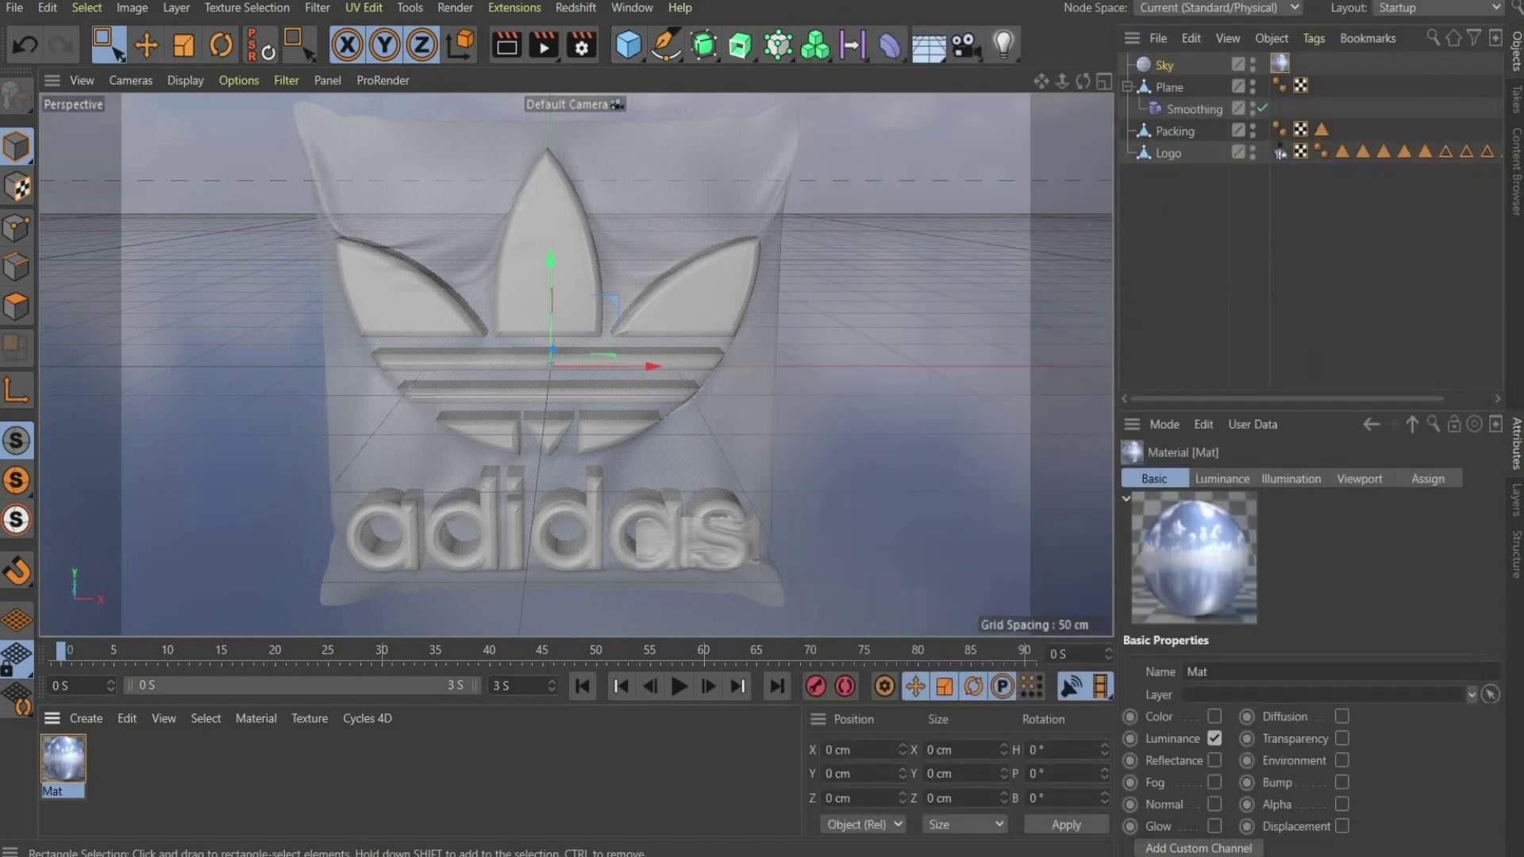
# Create a new material and assign it to the Logo object
pyautogui.doubleClick(140, 788)
pyautogui.moveTo(1151, 187); pyautogui.dragTo(1179, 162)
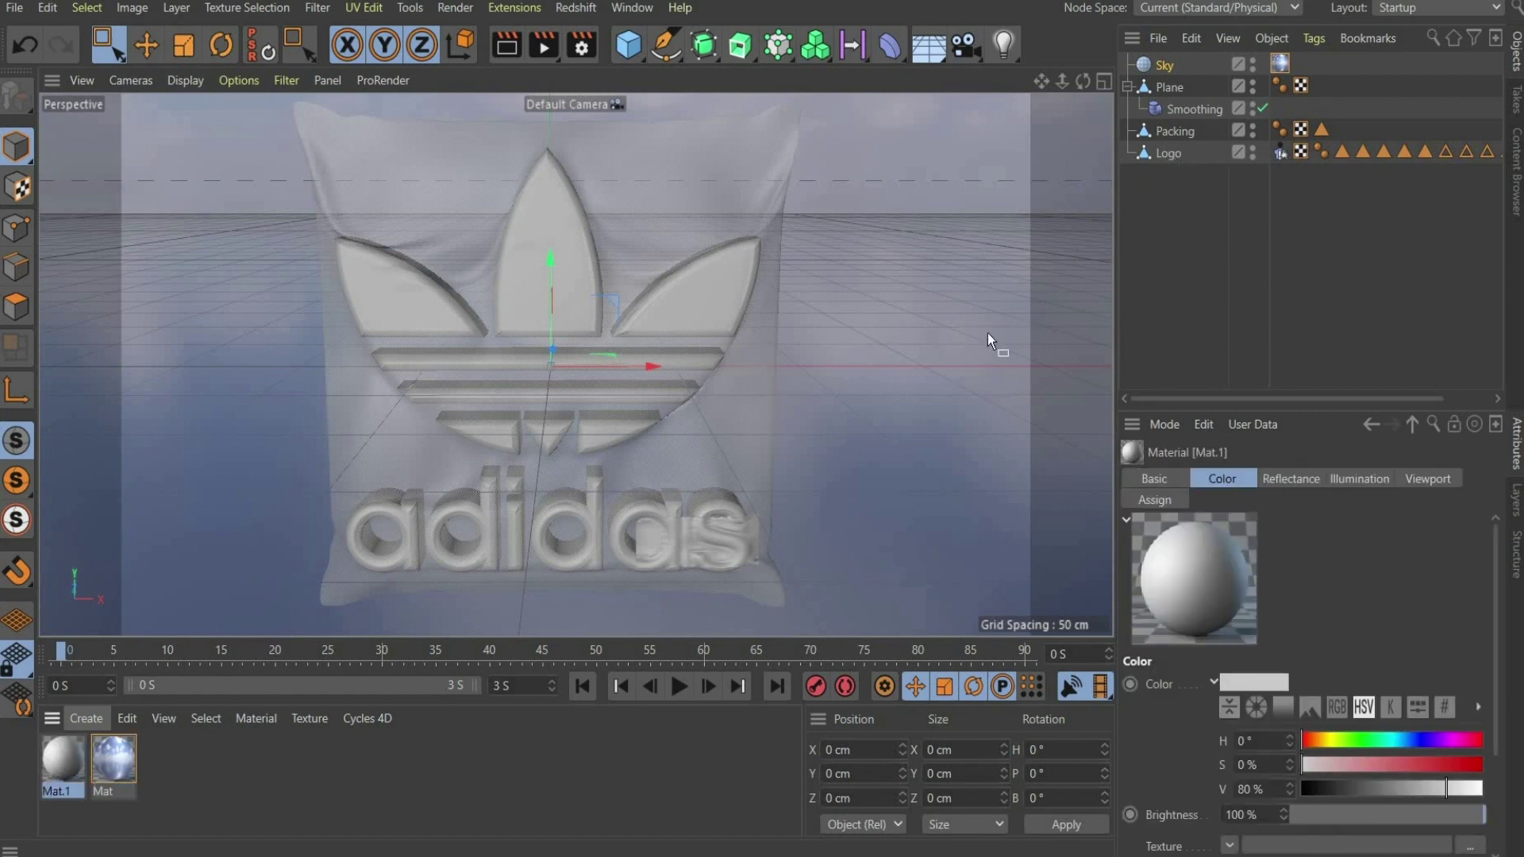
pyautogui.moveTo(987, 332); pyautogui.dragTo(664, 493)
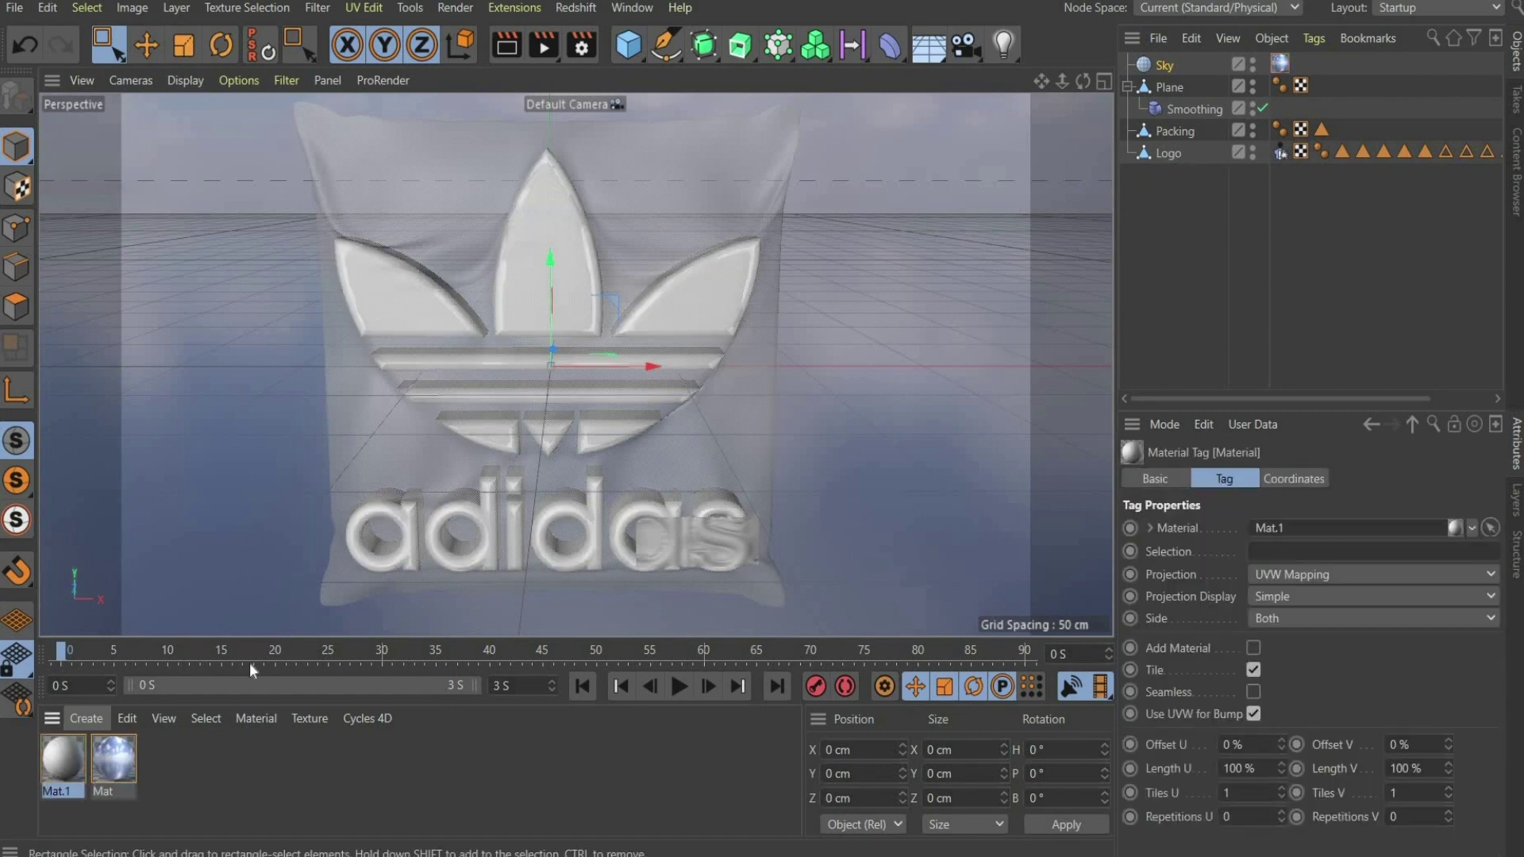
# Disable Color in the logo material and replace its default specular layer with a Beckmann reflectance layer
pyautogui.doubleClick(56, 759)
pyautogui.moveTo(973, 30); pyautogui.dragTo(1405, 14)
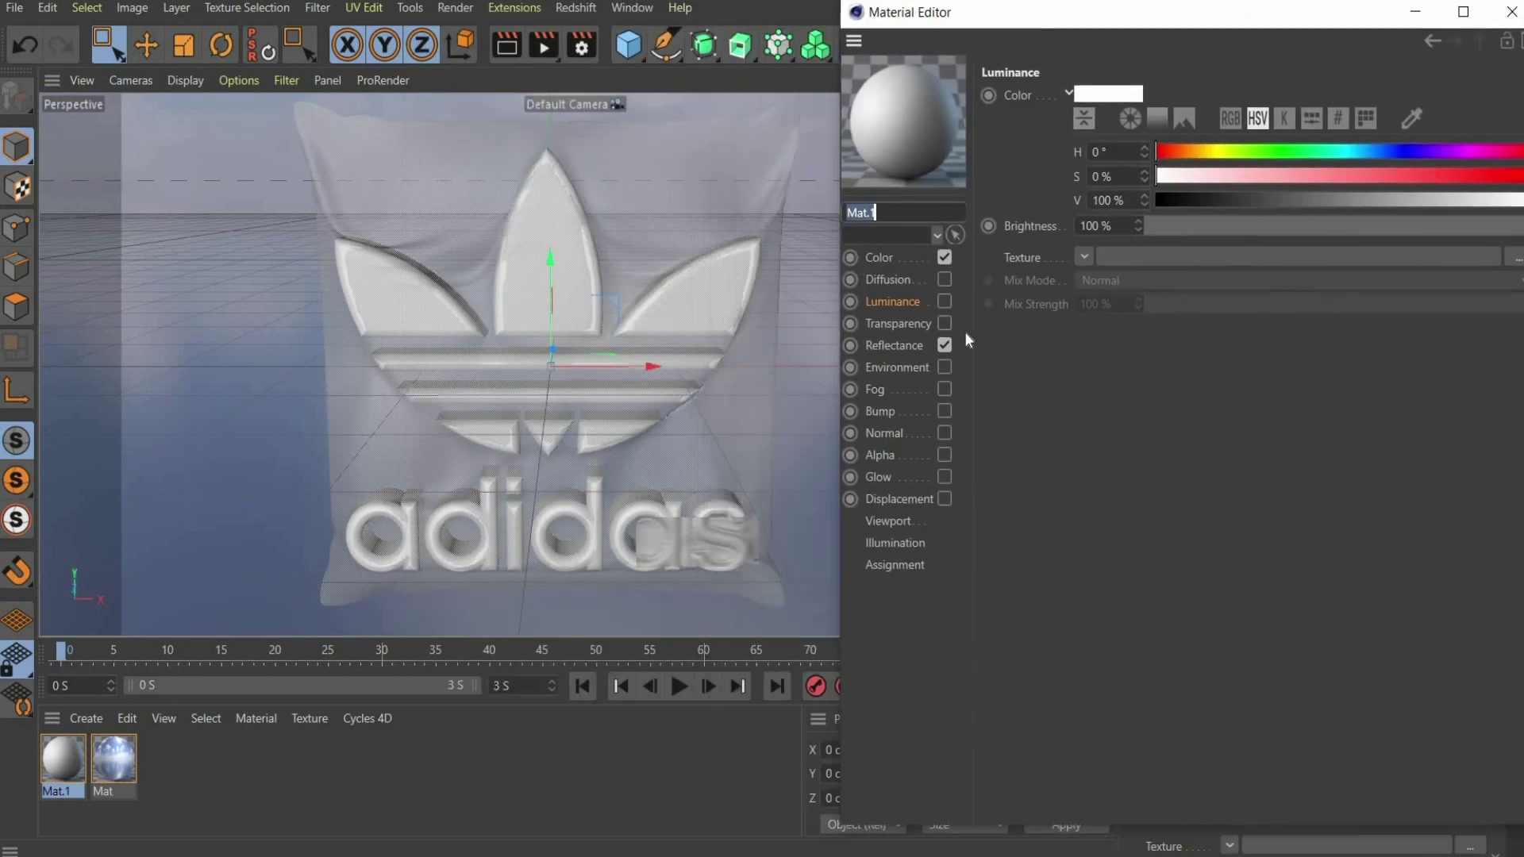
pyautogui.click(943, 257)
pyautogui.click(896, 344)
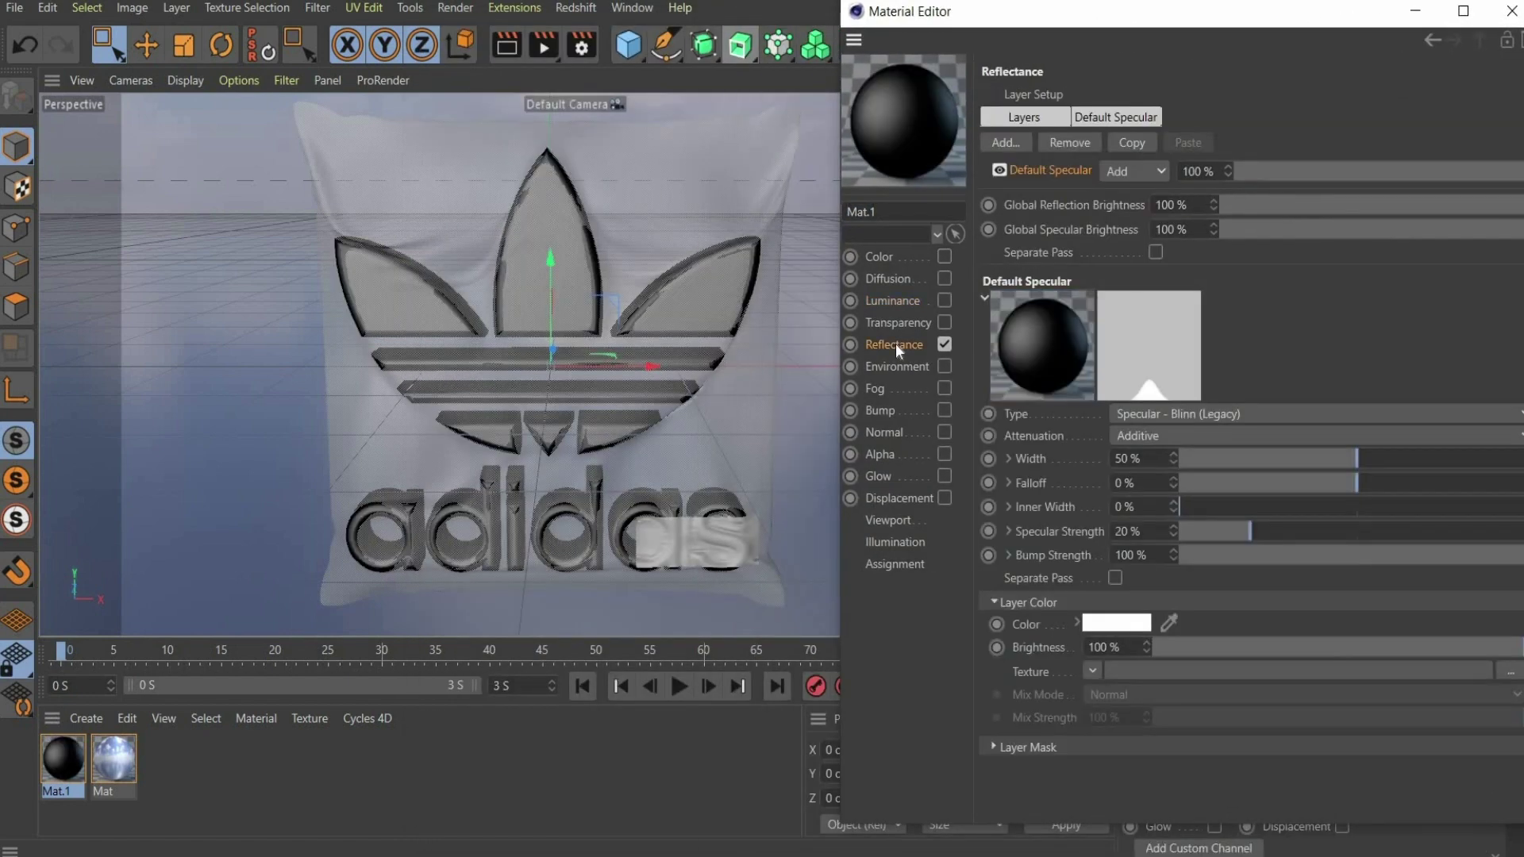
pyautogui.click(1075, 143)
pyautogui.click(1007, 143)
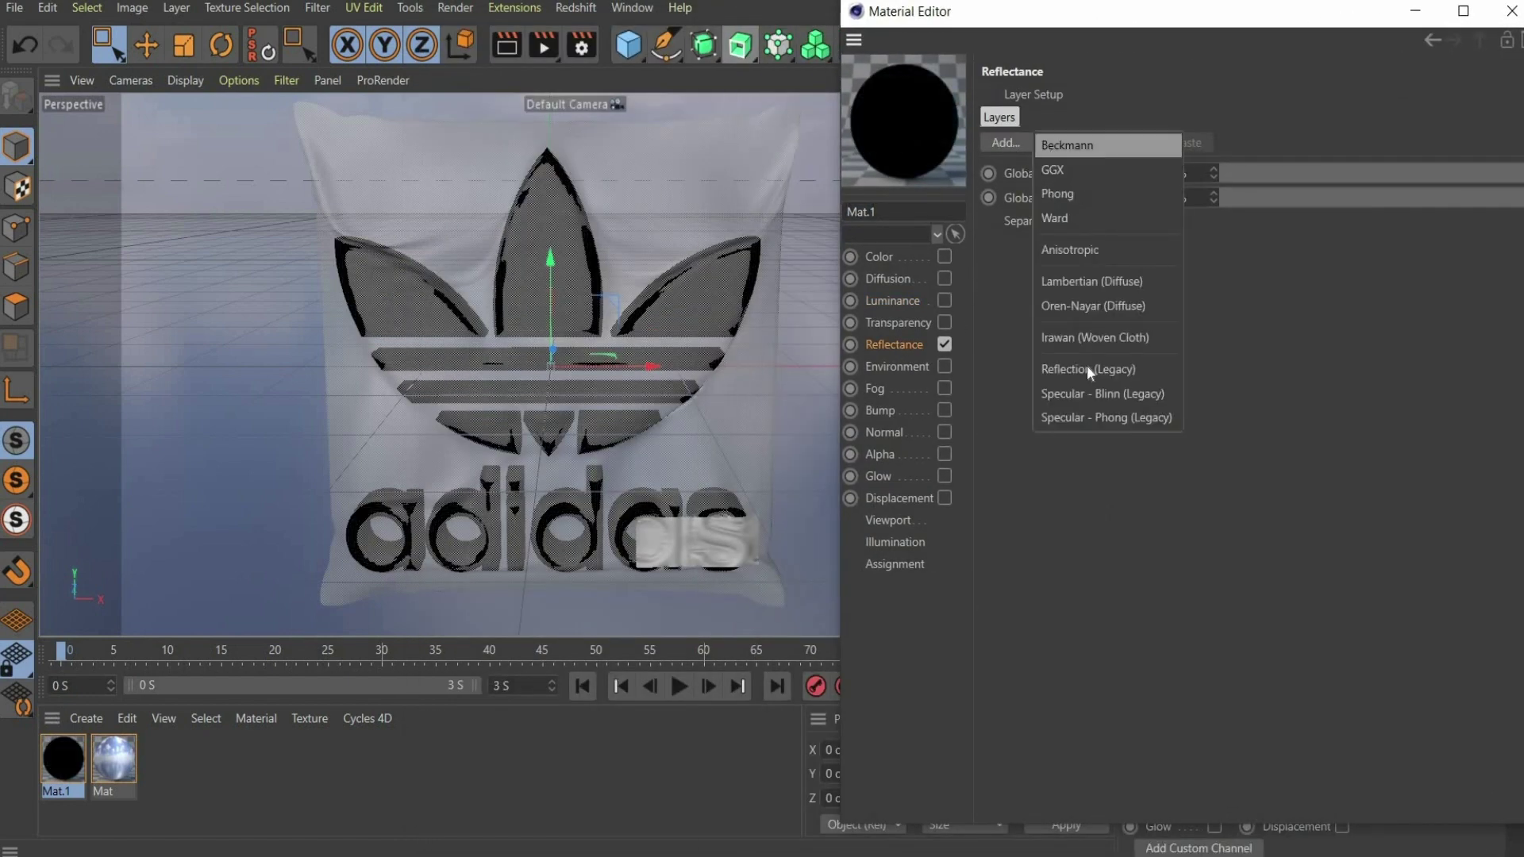
pyautogui.click(1055, 145)
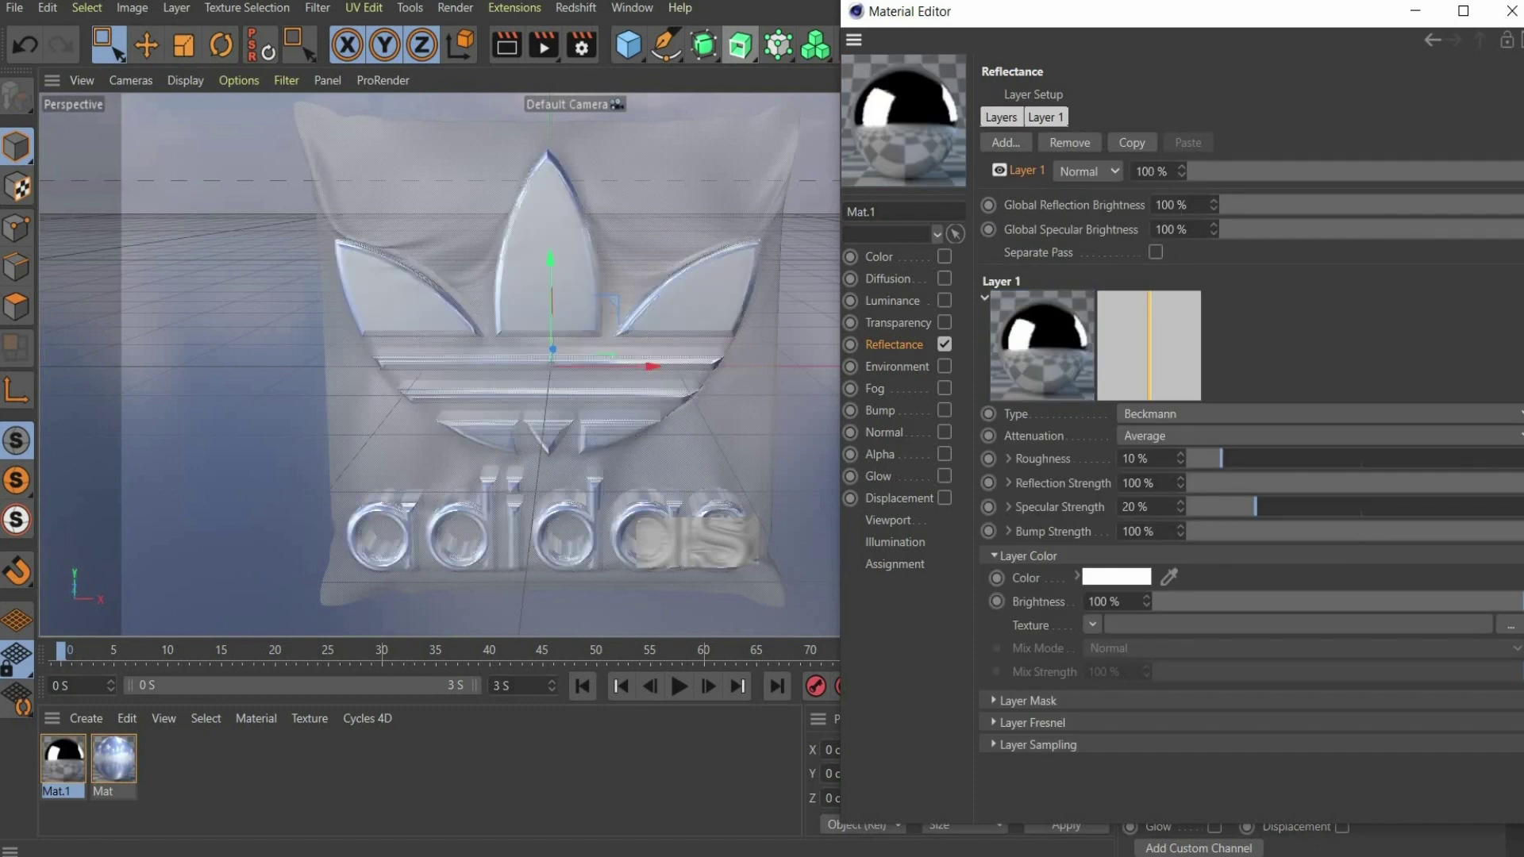
# Set the logo material's Beckmann layer to 20% roughness and 5% specular strength
pyautogui.moveTo(1150, 458); pyautogui.dragTo(937, 450)
pyautogui.write('20')
pyautogui.press('Return')
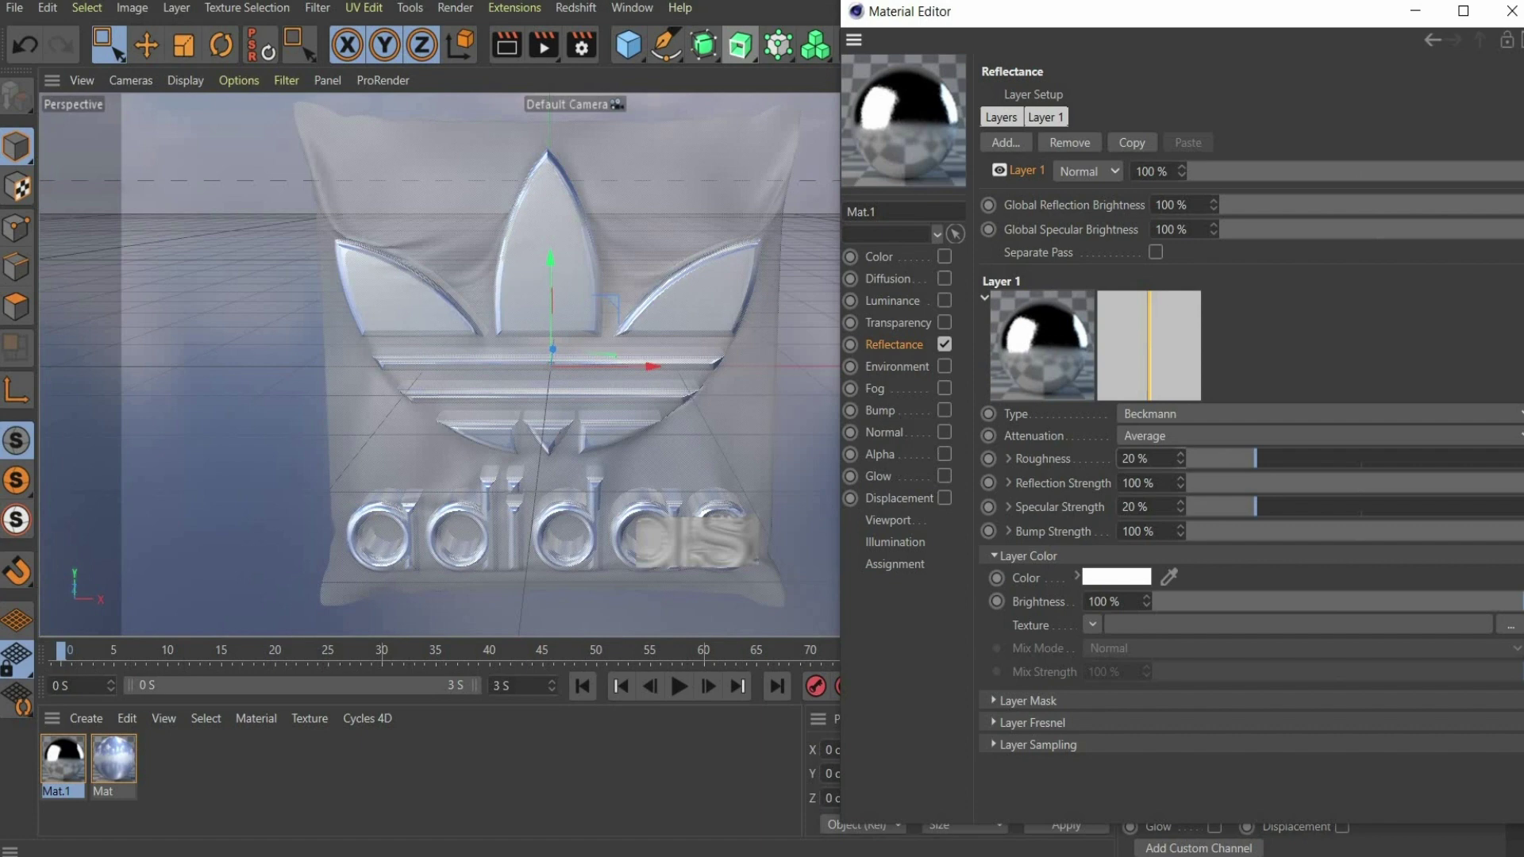
pyautogui.moveTo(1150, 507); pyautogui.dragTo(896, 524)
pyautogui.write('5')
pyautogui.press('Return')
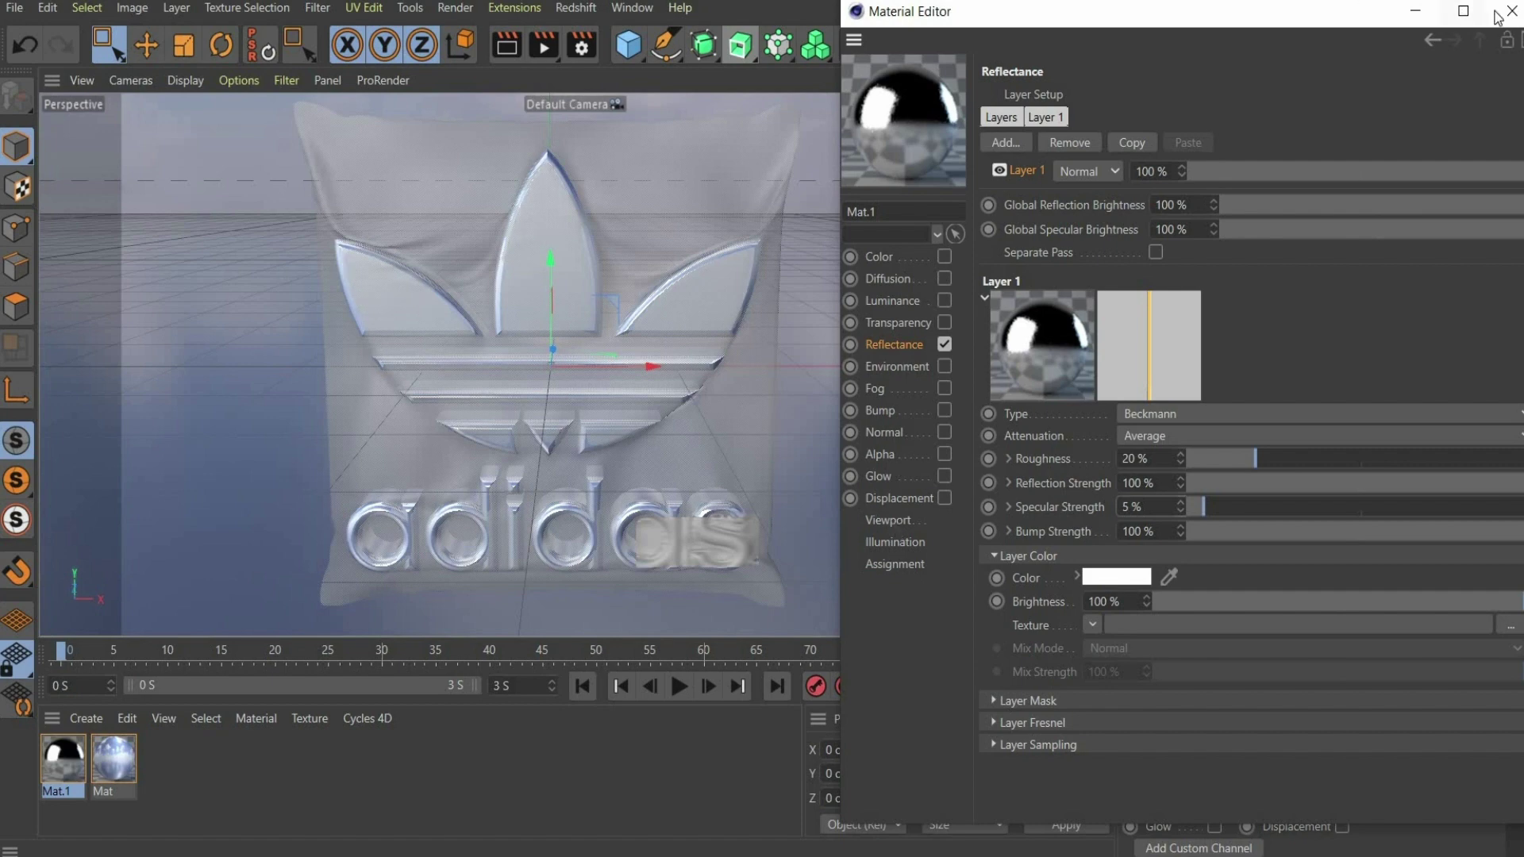
pyautogui.click(1509, 12)
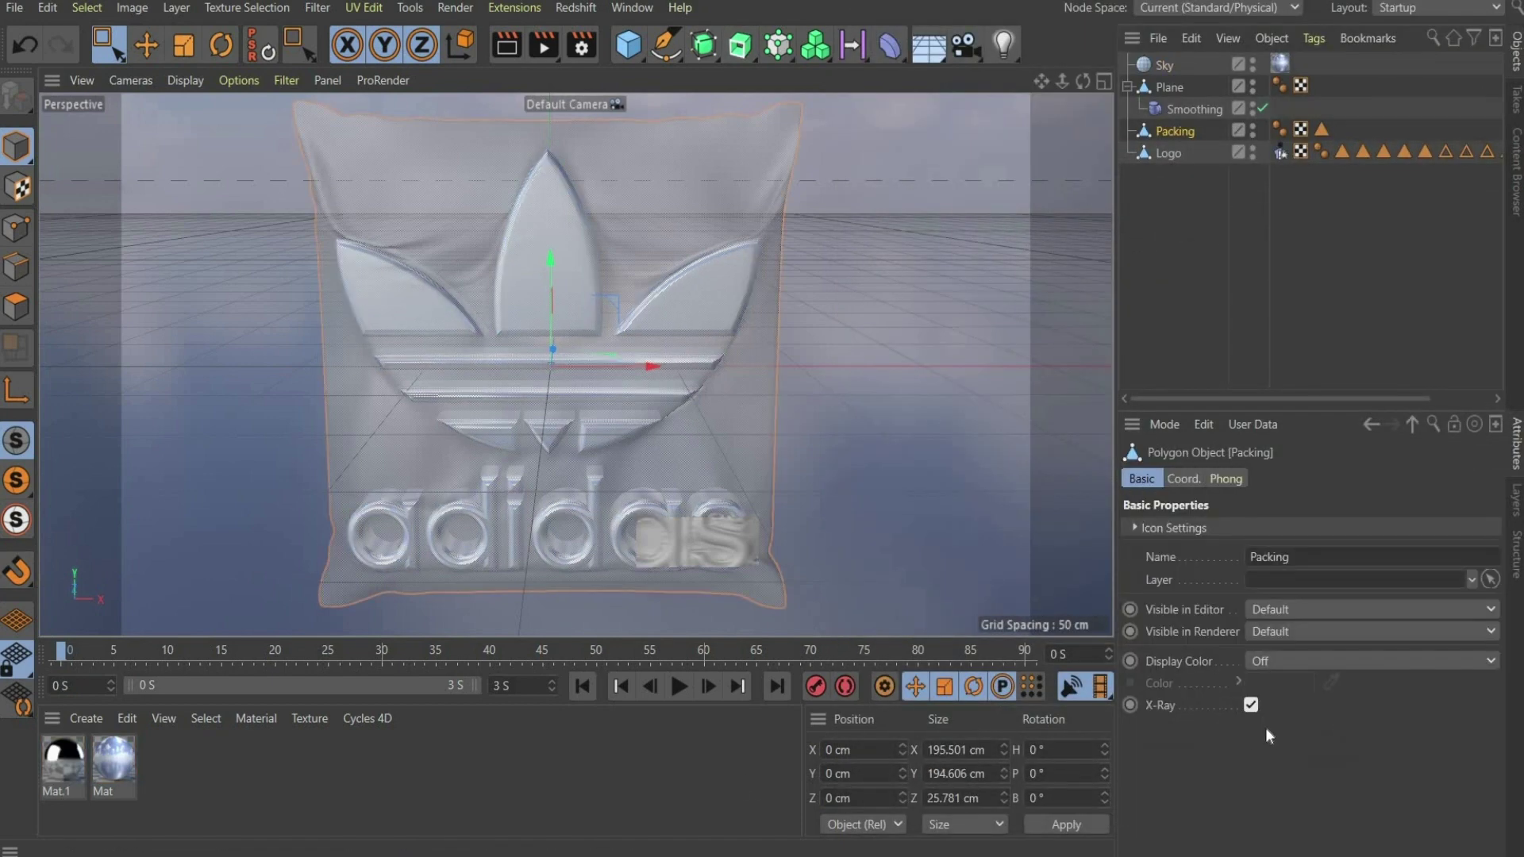
# Turn off X-Ray for the Packing object and assign a new material to it
pyautogui.click(1252, 706)
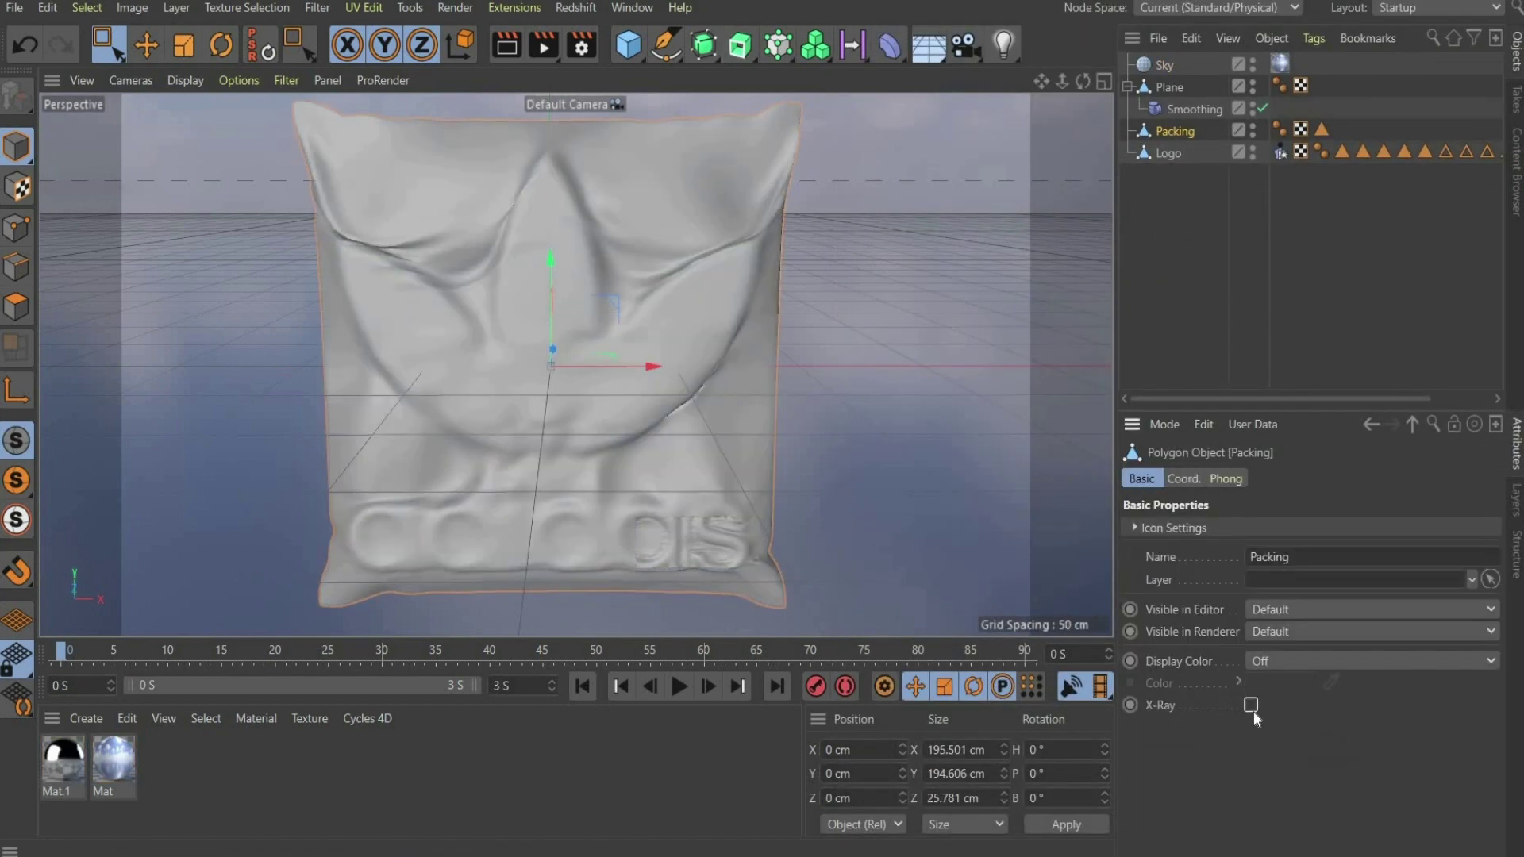
pyautogui.doubleClick(189, 776)
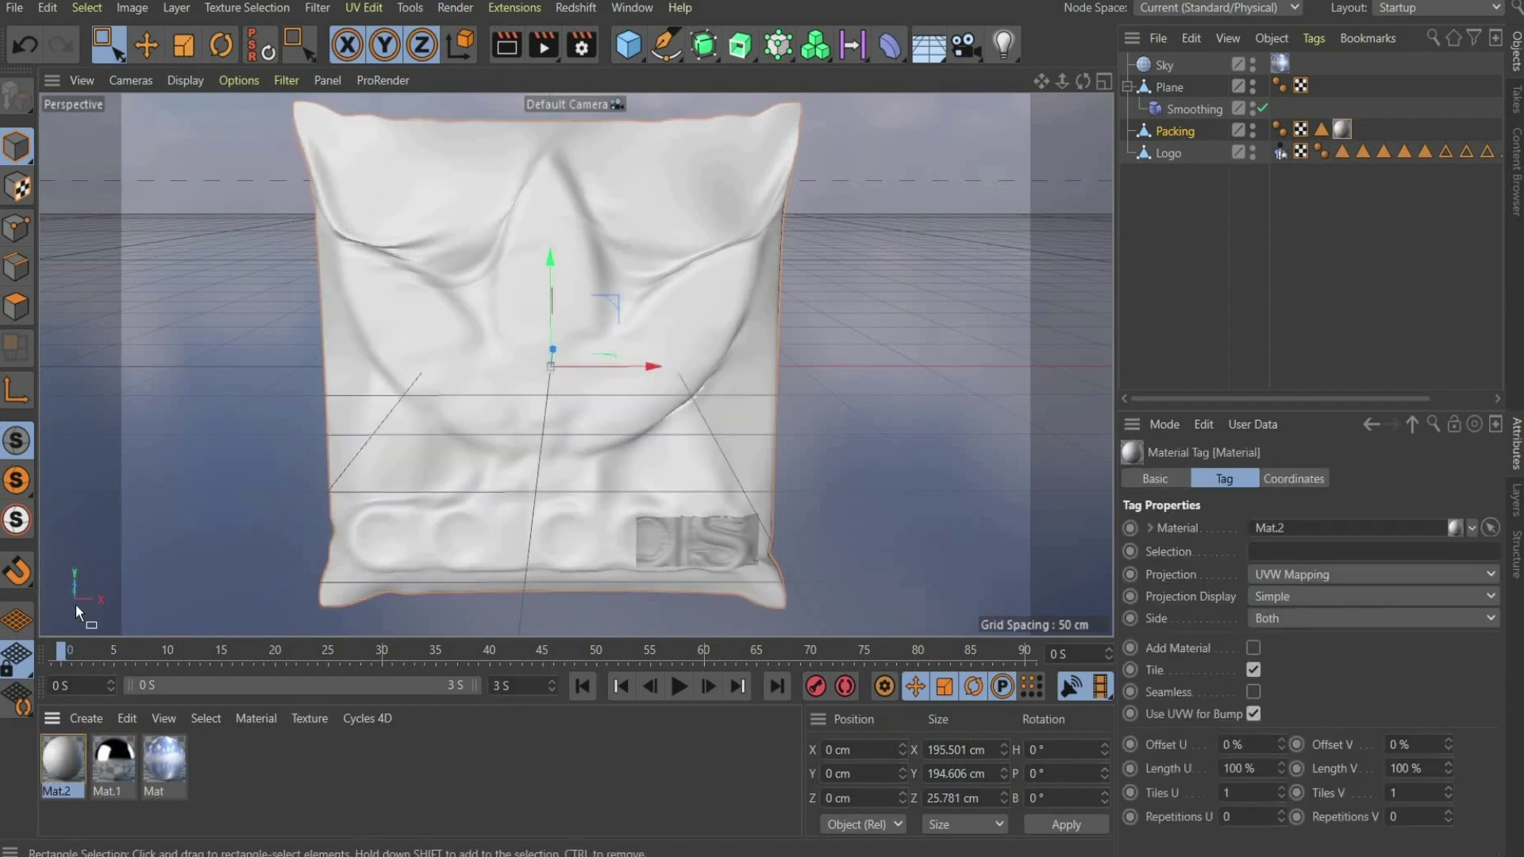
# Give the packaging material Transparency instead of Color, with the PET refraction preset and 5% blurriness
pyautogui.doubleClick(63, 767)
pyautogui.click(517, 338)
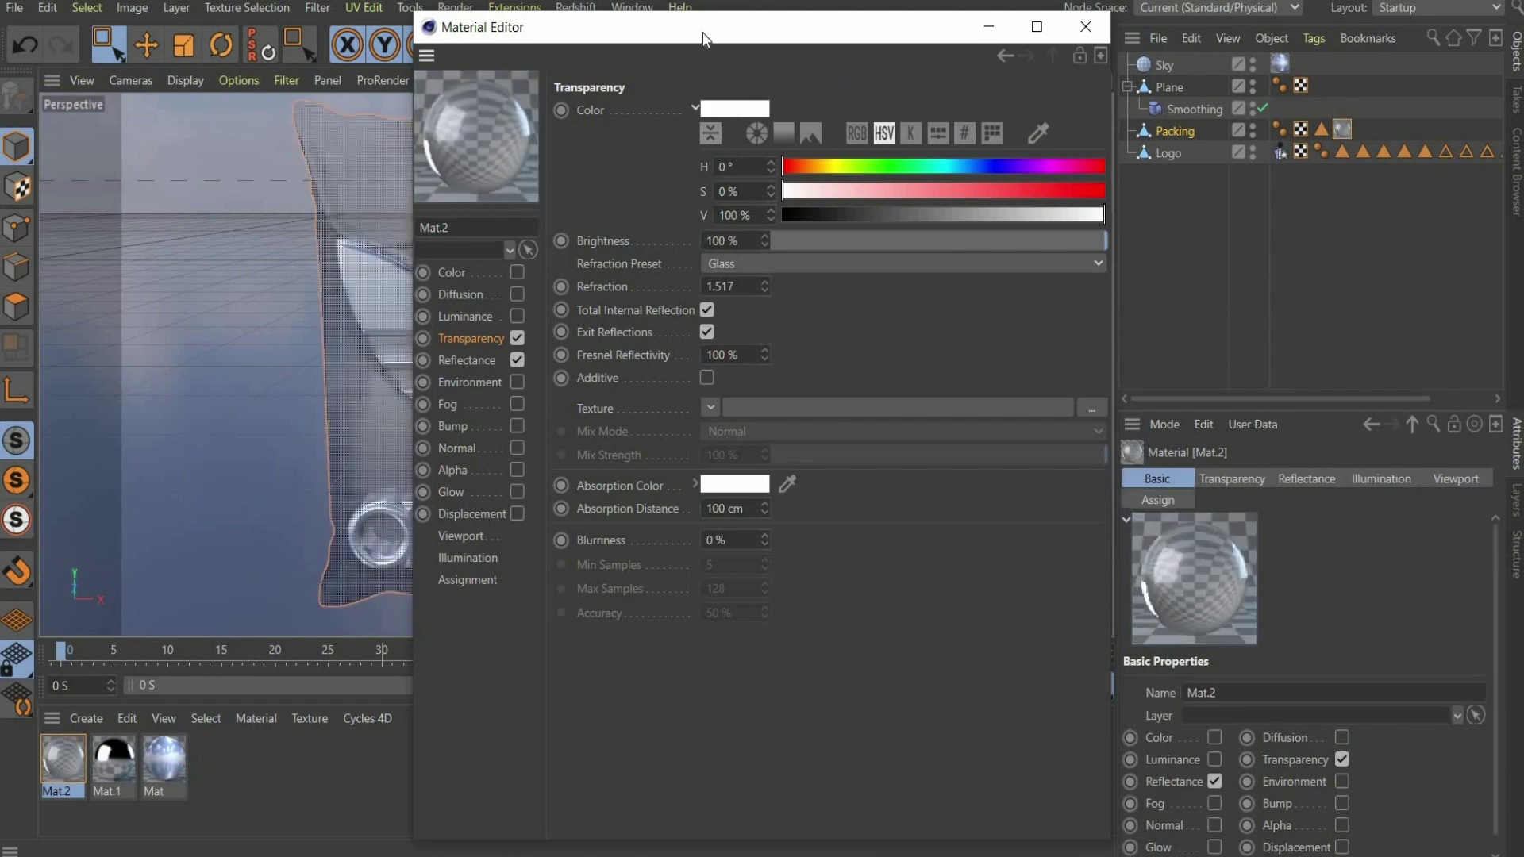
pyautogui.moveTo(703, 31); pyautogui.dragTo(1083, 23)
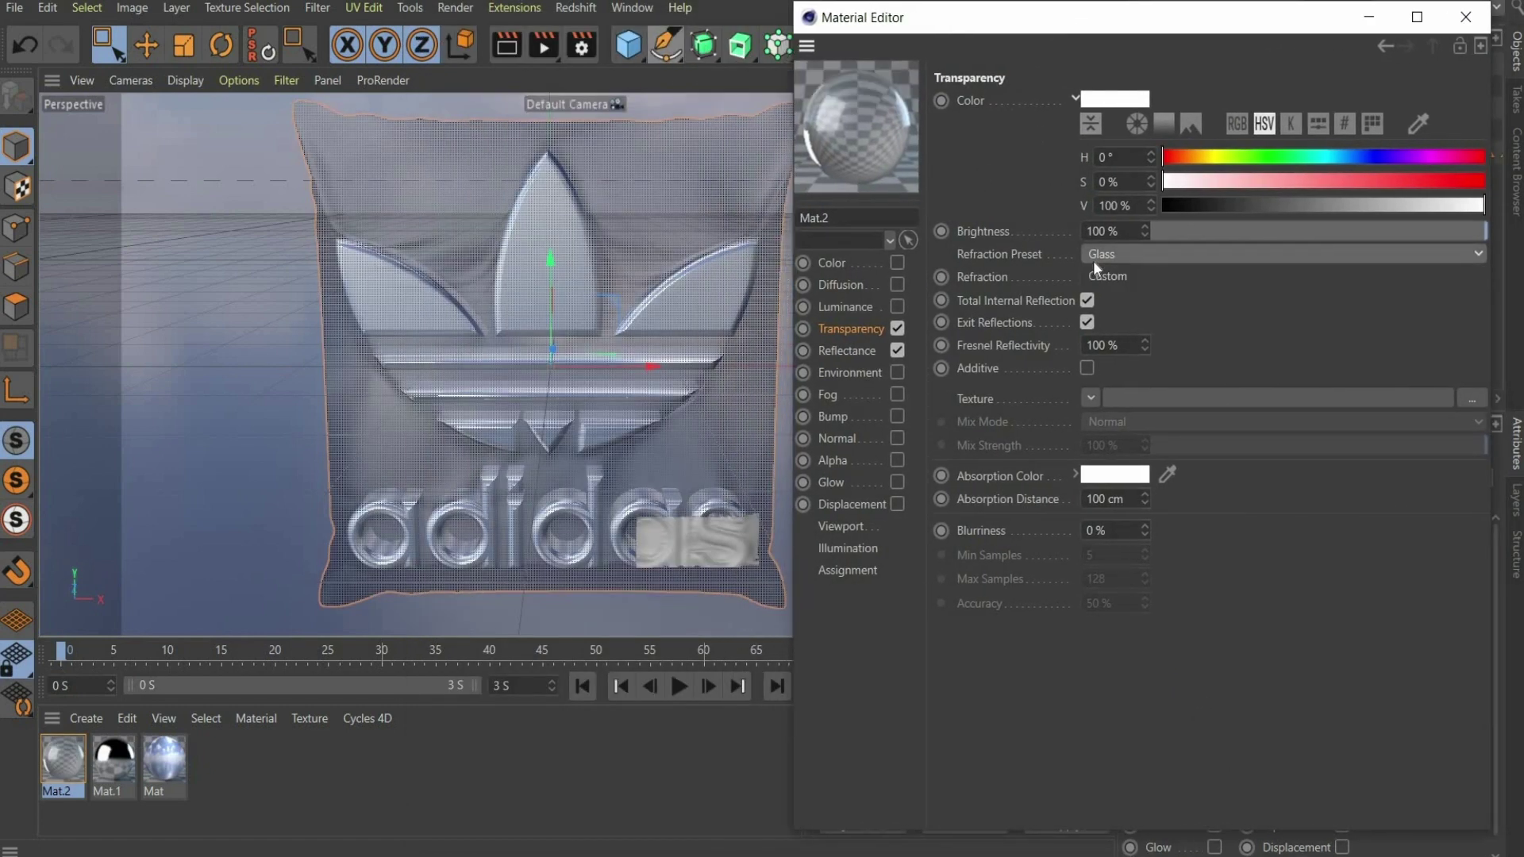
pyautogui.click(1093, 258)
pyautogui.click(1142, 515)
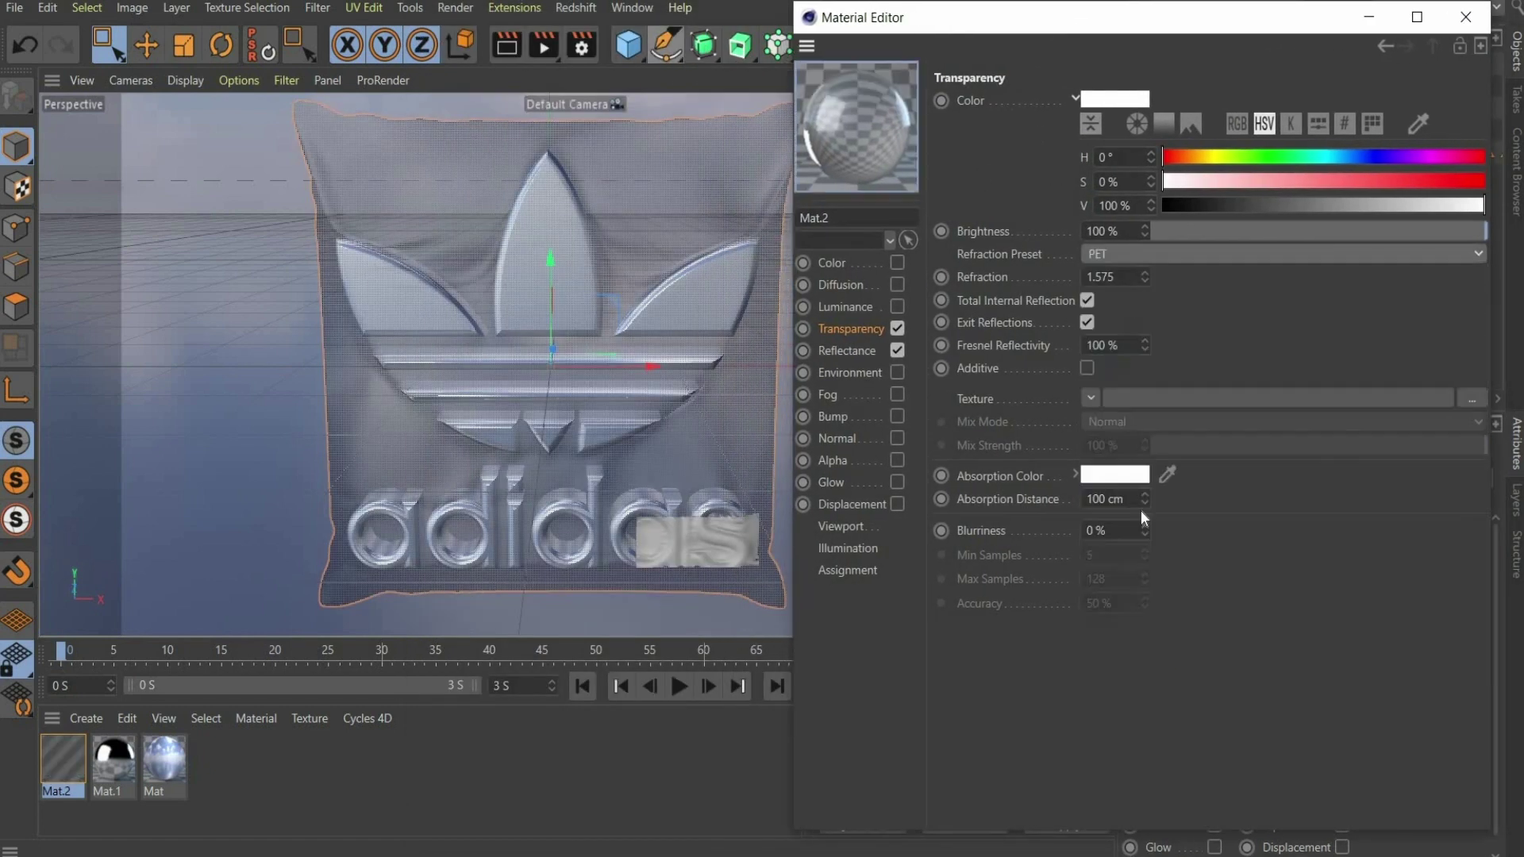
pyautogui.click(1065, 532)
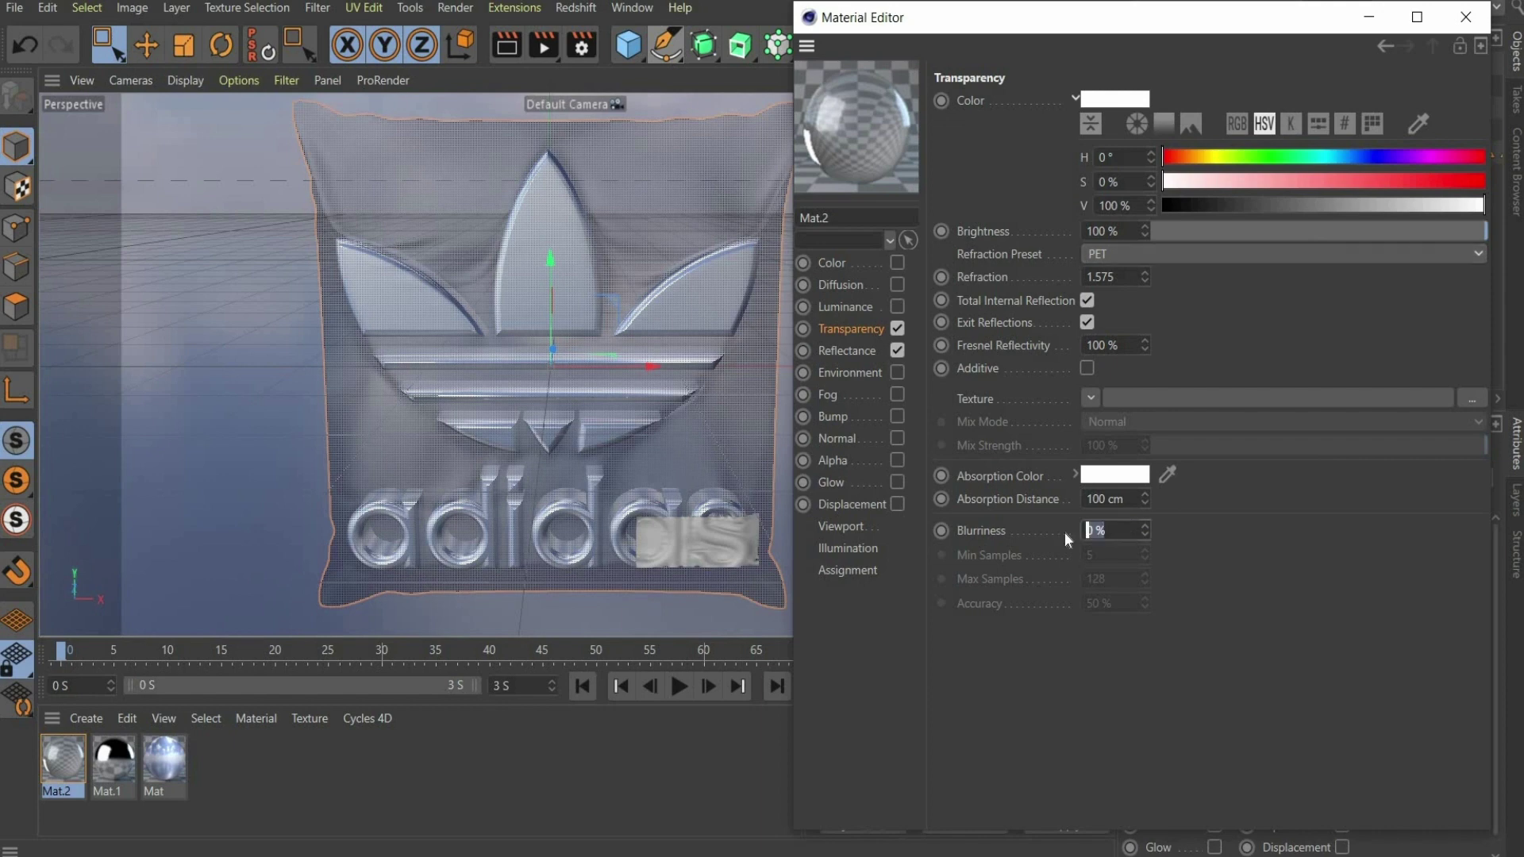
pyautogui.write('5')
pyautogui.press('Return')
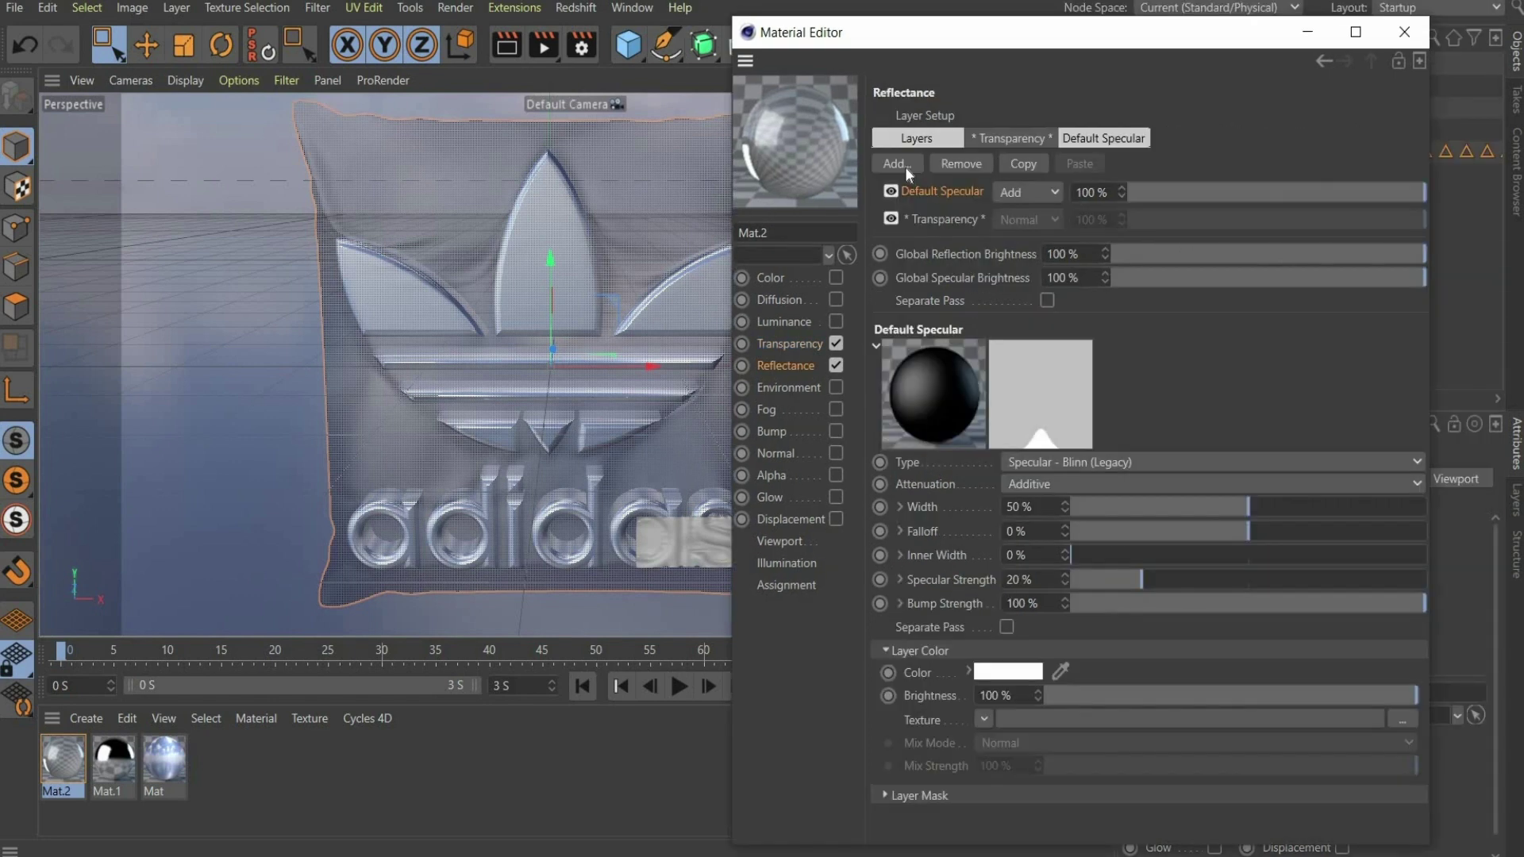
# Add a Beckmann reflectance layer to the packaging material with 2% roughness and 2% specular strength
pyautogui.click(897, 163)
pyautogui.click(961, 227)
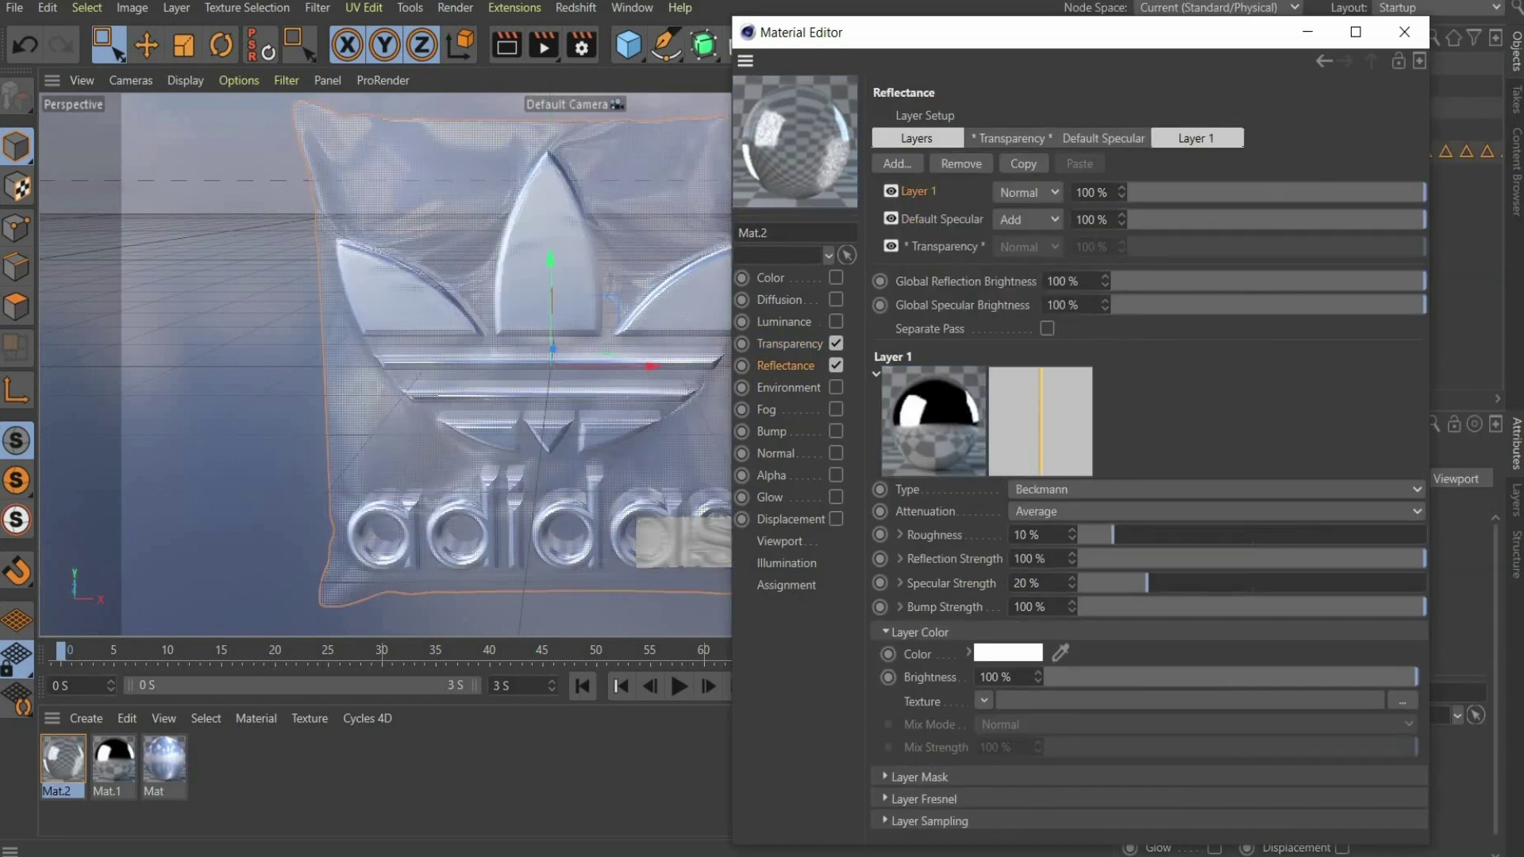
pyautogui.doubleClick(1024, 535)
pyautogui.write('2')
pyautogui.press('Return')
pyautogui.doubleClick(1025, 583)
pyautogui.write('2')
pyautogui.press('Return')
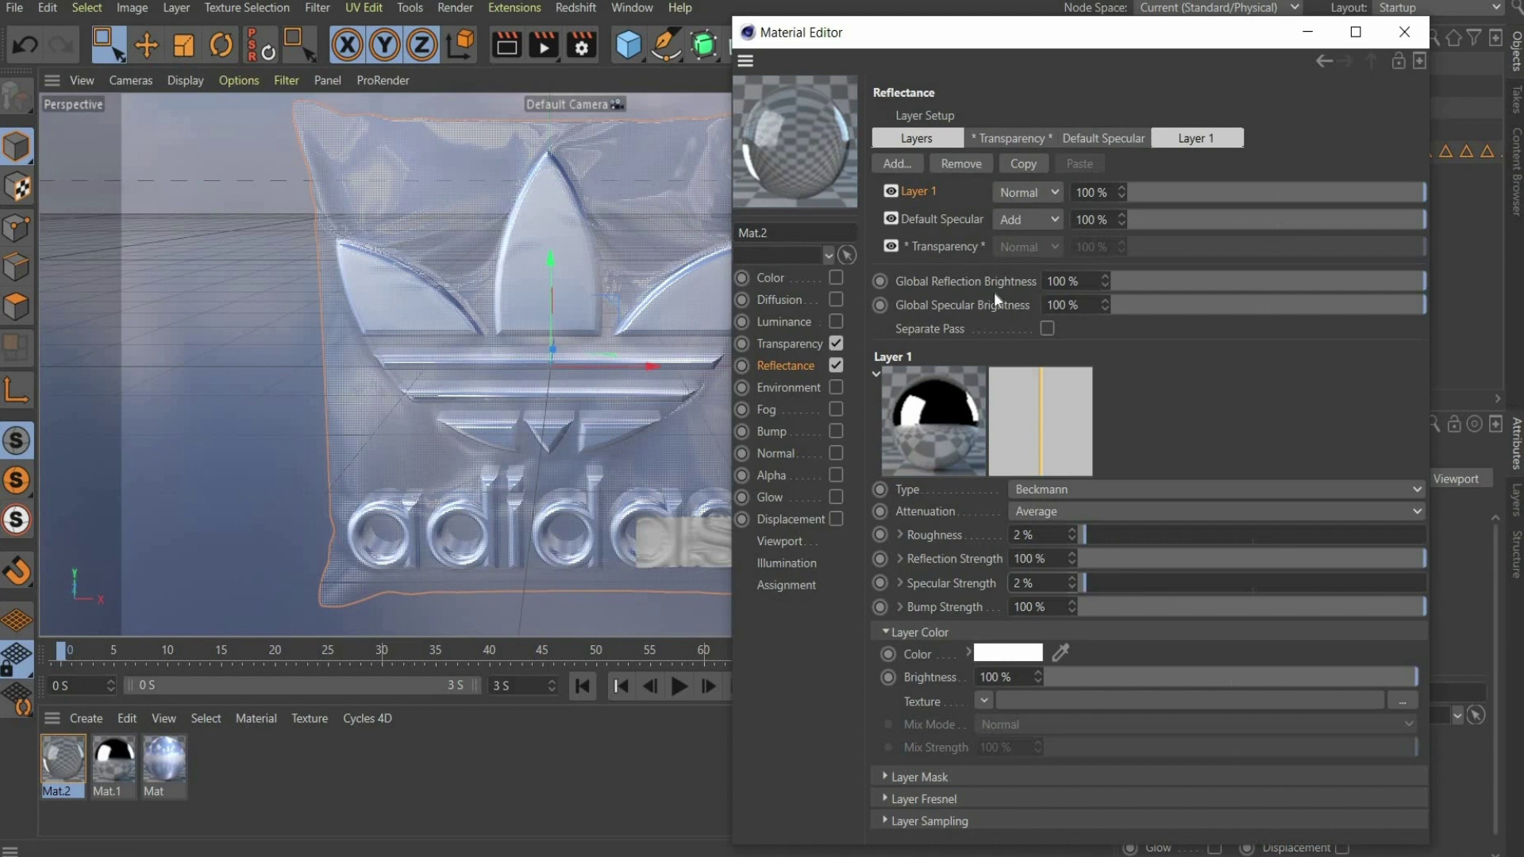
pyautogui.click(1405, 32)
# Create another new material and assign it to the label plane
pyautogui.hotkey('ctrl', 'n')
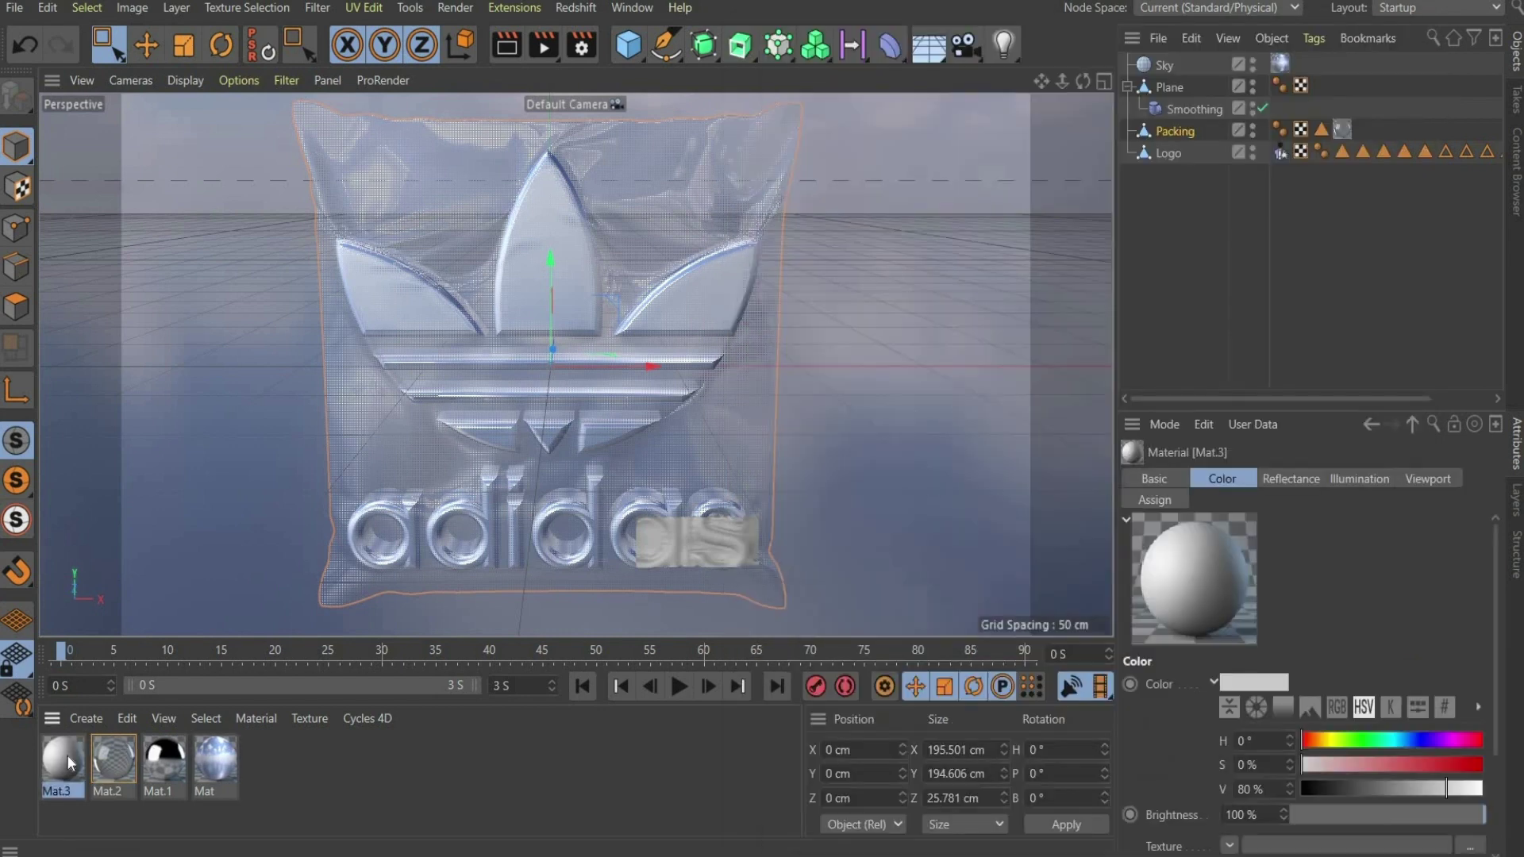
pyautogui.moveTo(889, 270); pyautogui.dragTo(1174, 87)
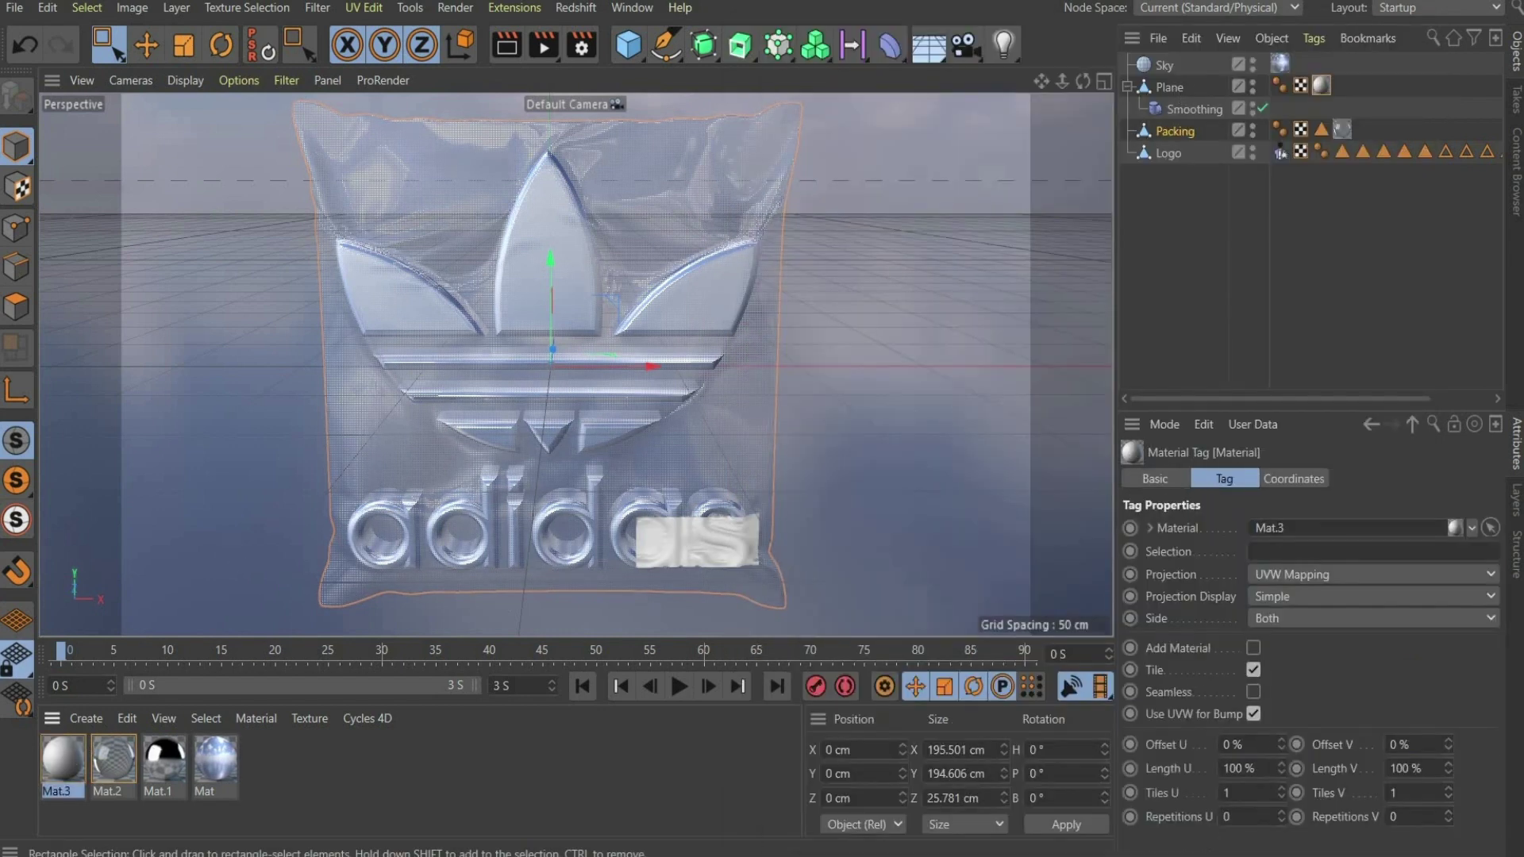
# Enable Alpha for the label material and load the Barcode 1 image as its color texture, copying it to the project location
pyautogui.doubleClick(55, 759)
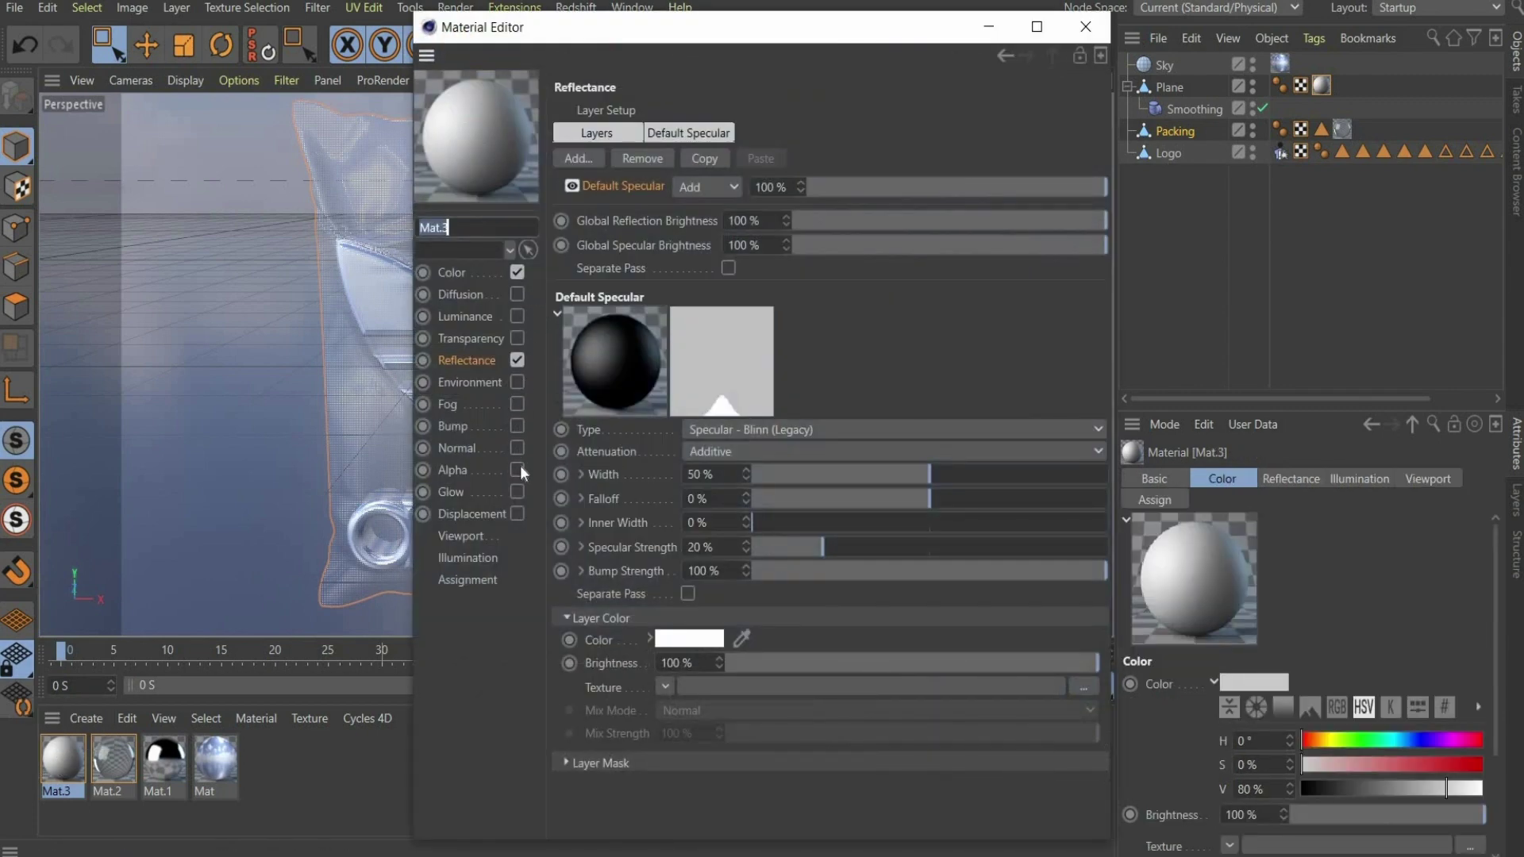
pyautogui.click(518, 470)
pyautogui.click(453, 273)
pyautogui.click(659, 272)
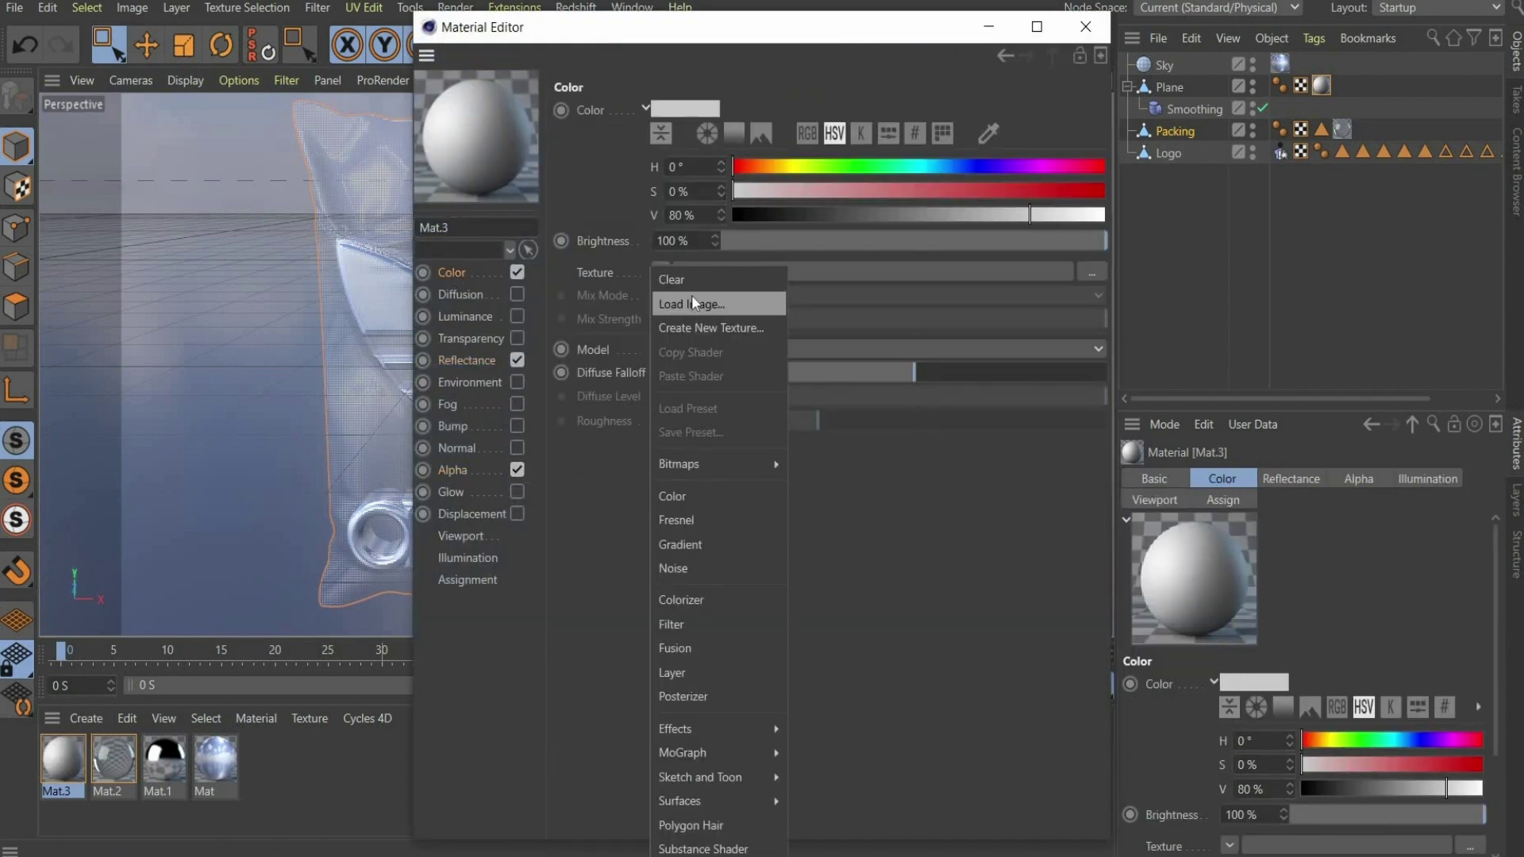
pyautogui.click(692, 303)
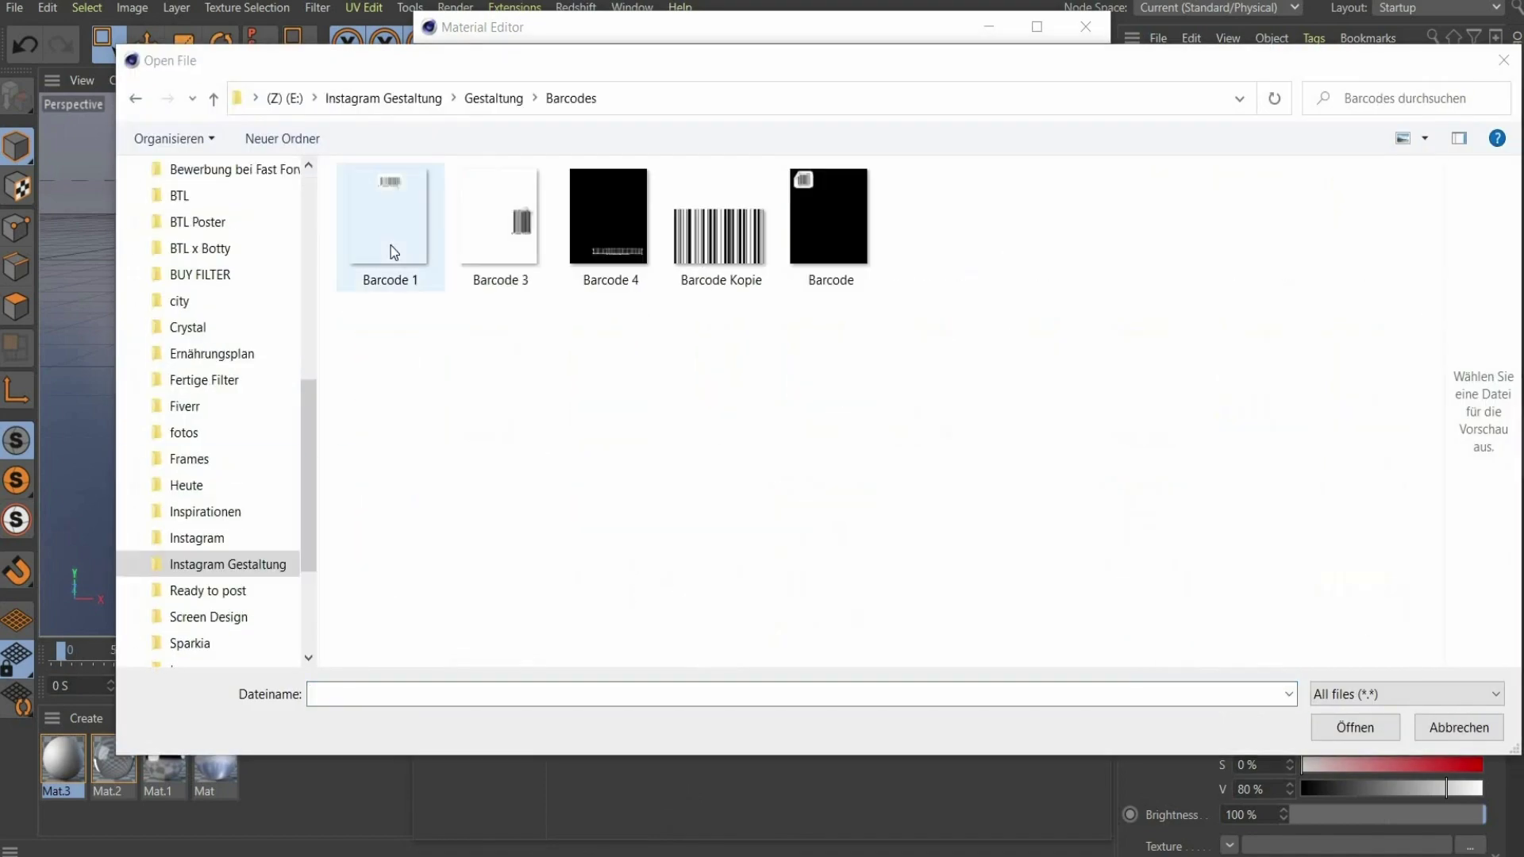
pyautogui.doubleClick(391, 246)
pyautogui.click(544, 521)
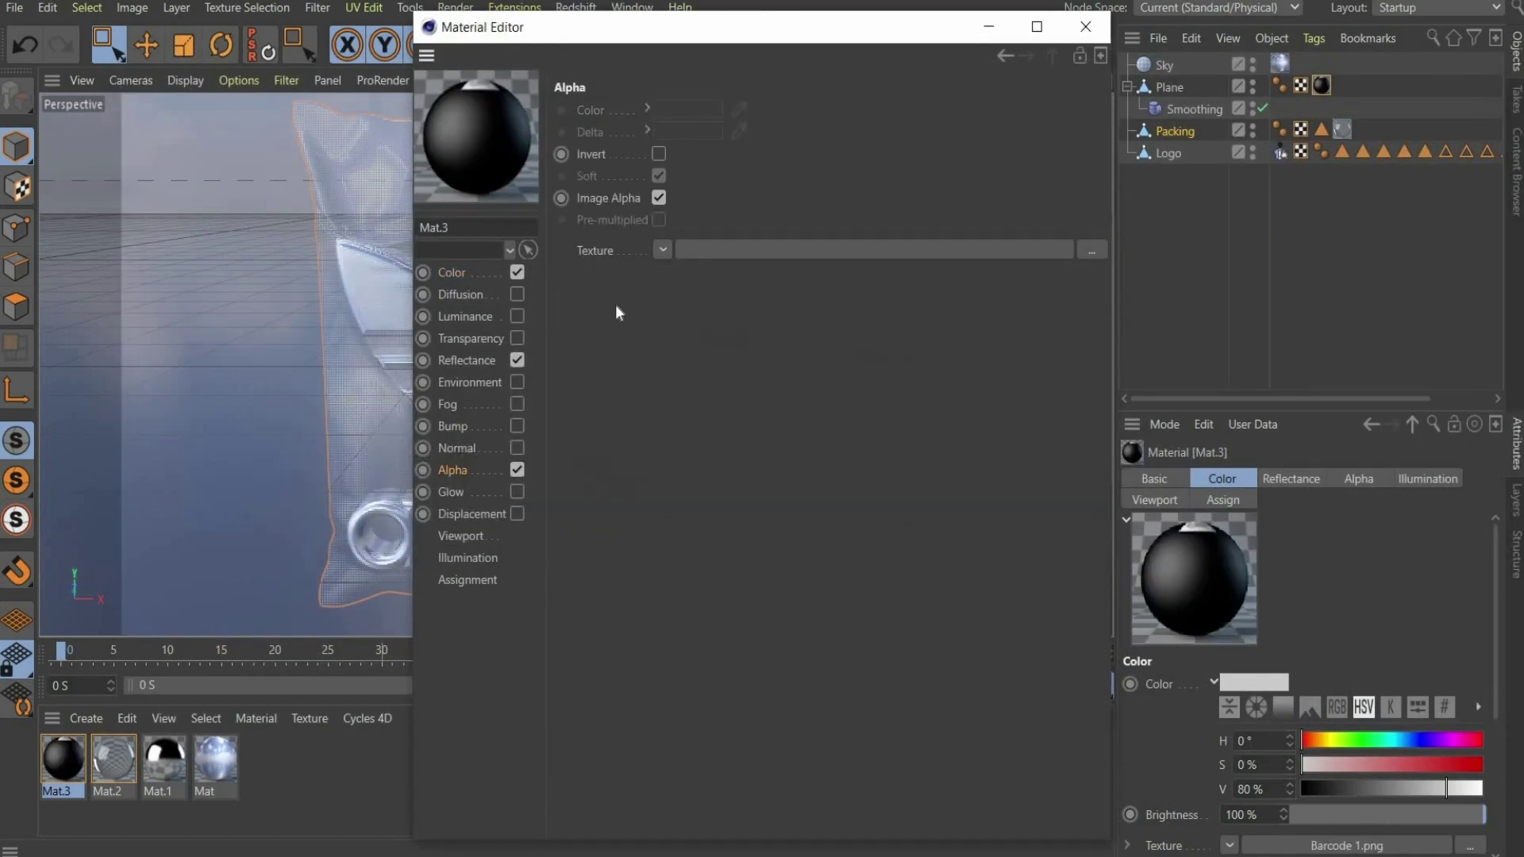
# Load the Barcode 1 image as the label material's alpha texture, again copying it to the project location
pyautogui.click(663, 250)
pyautogui.click(682, 292)
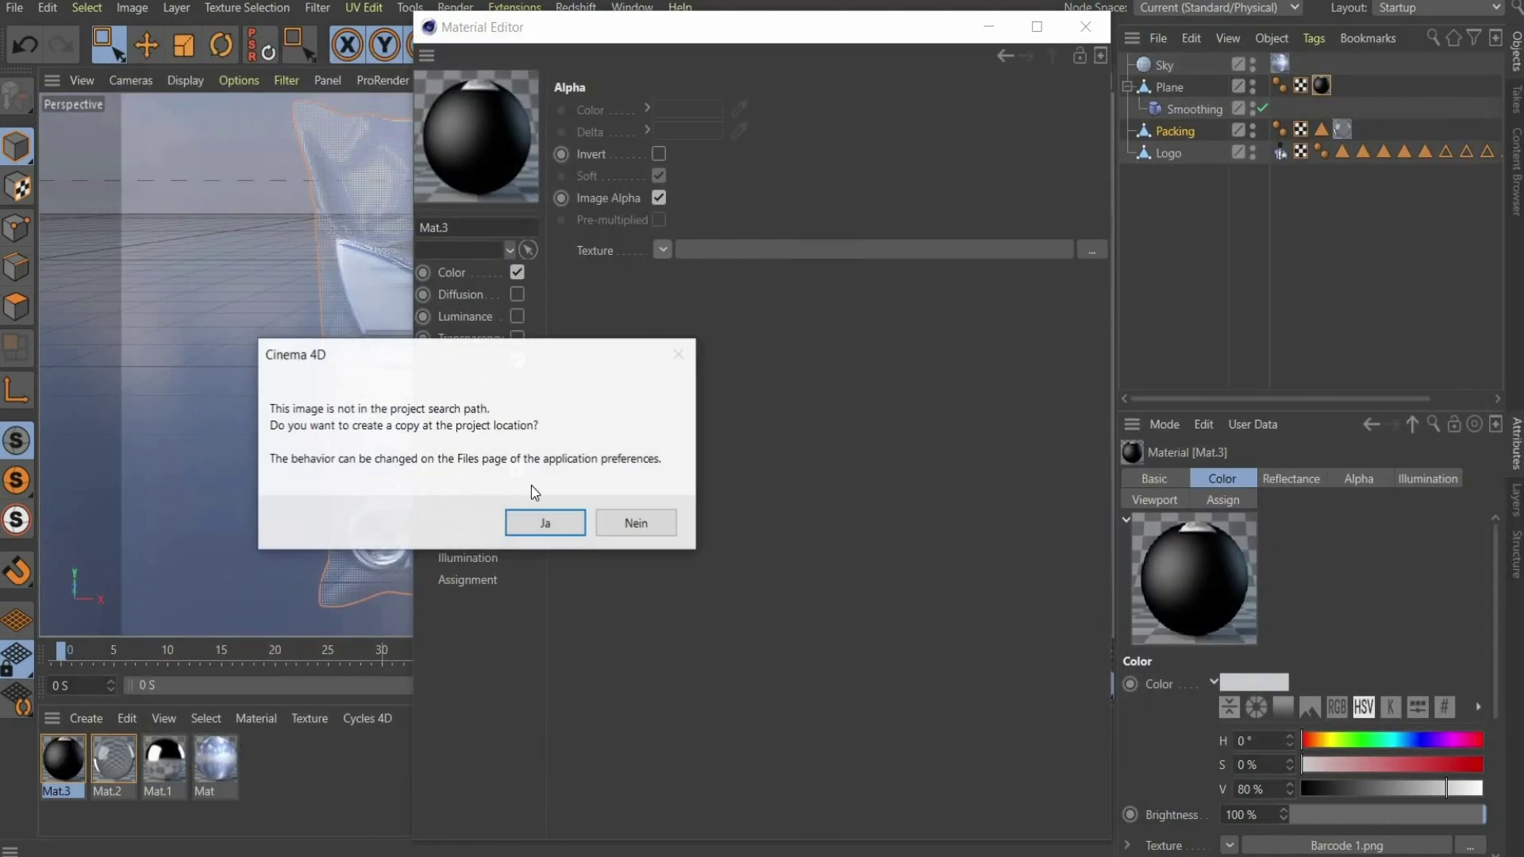
pyautogui.click(538, 521)
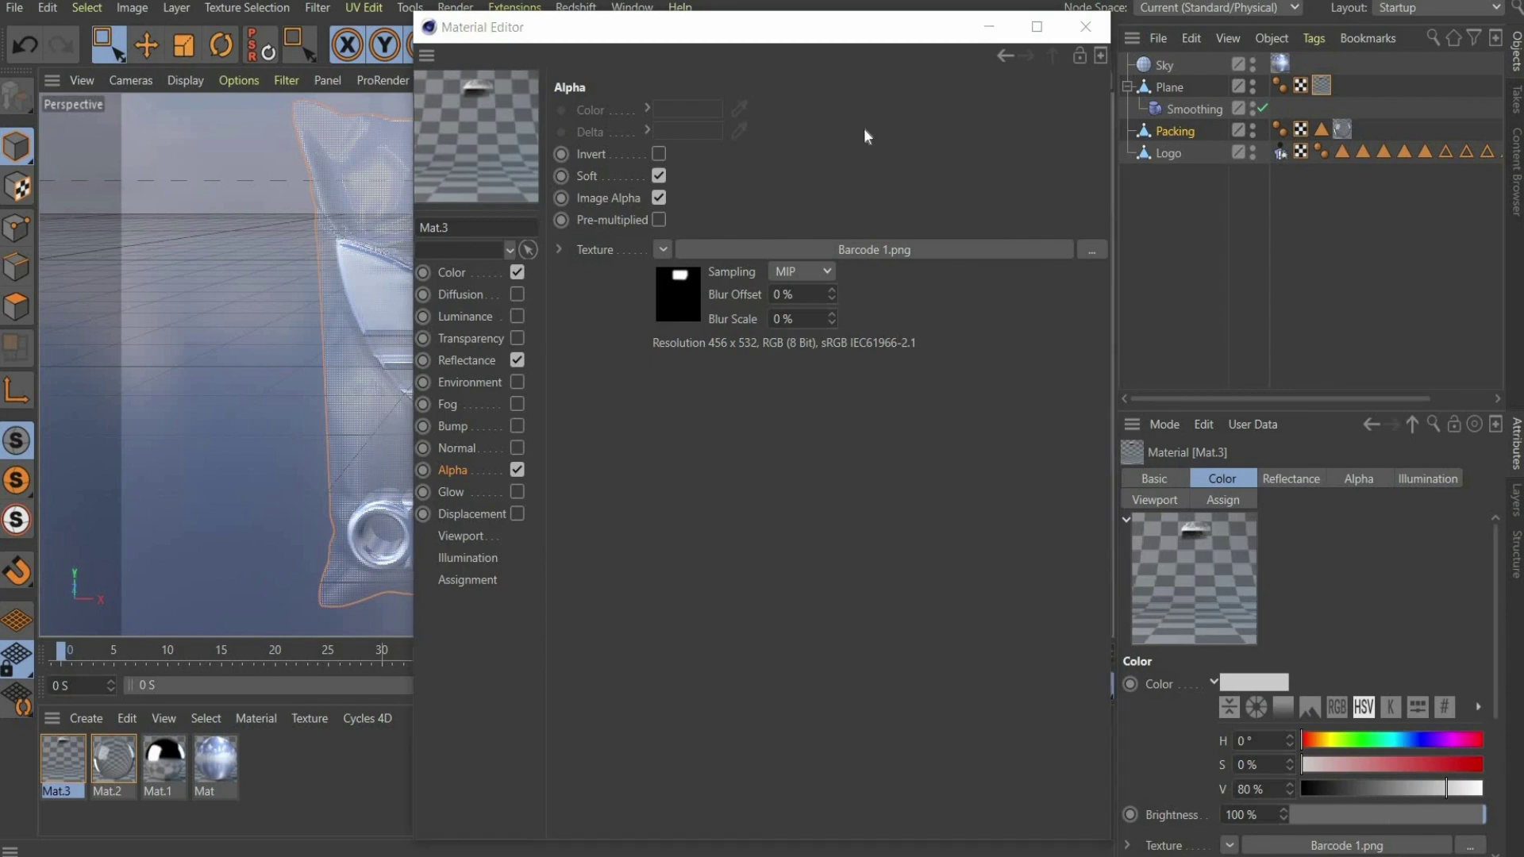
pyautogui.click(1086, 26)
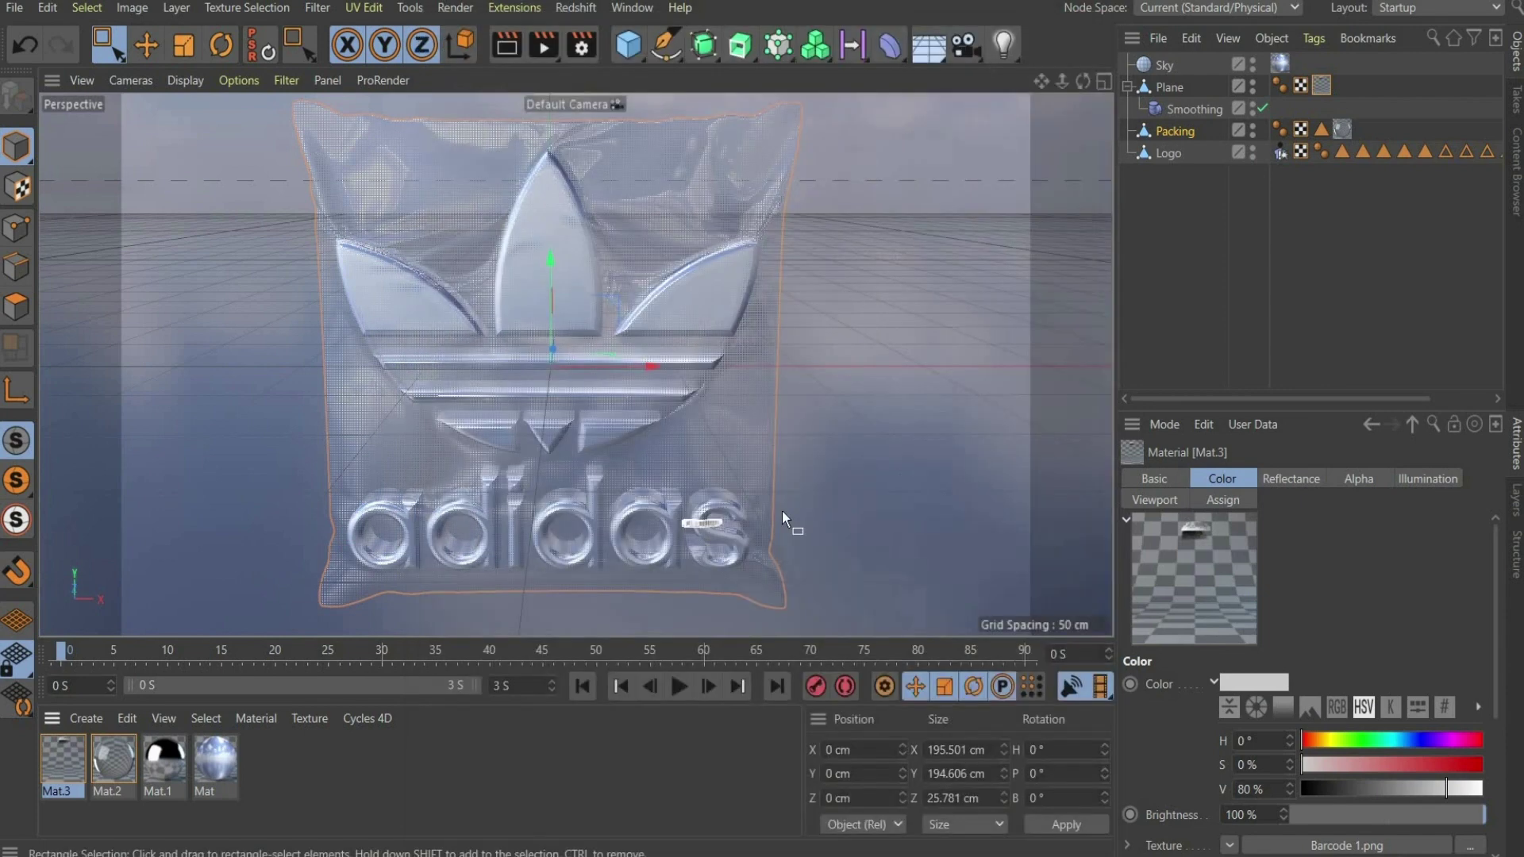
# Fit the barcode to the label plane with Length U 192%, Length V 600%, Offset U -45% and Offset V -32%
pyautogui.click(1323, 86)
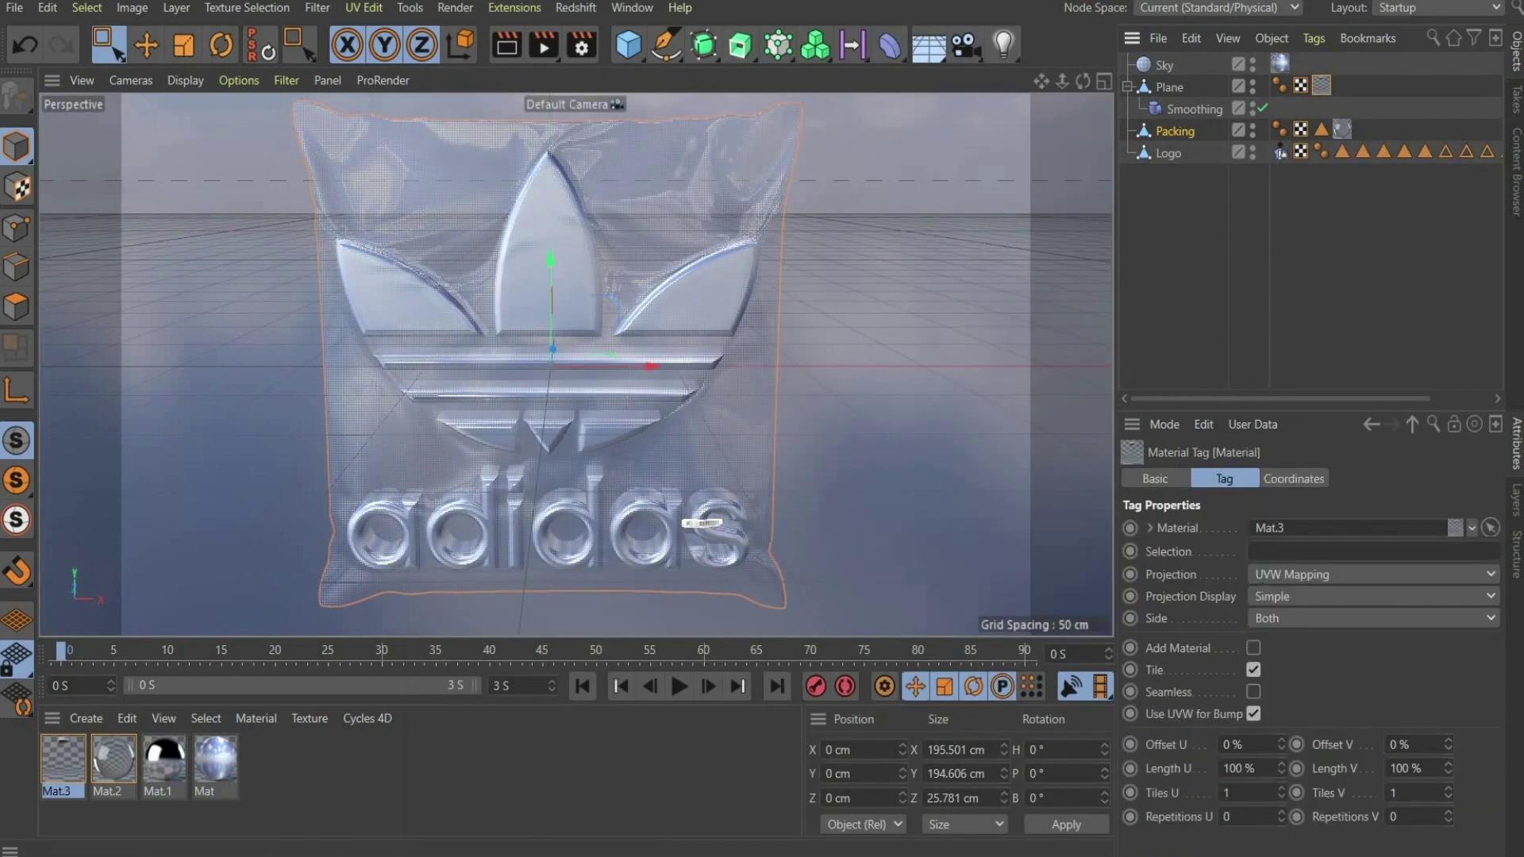
pyautogui.doubleClick(1242, 768)
pyautogui.write('200')
pyautogui.press('Return')
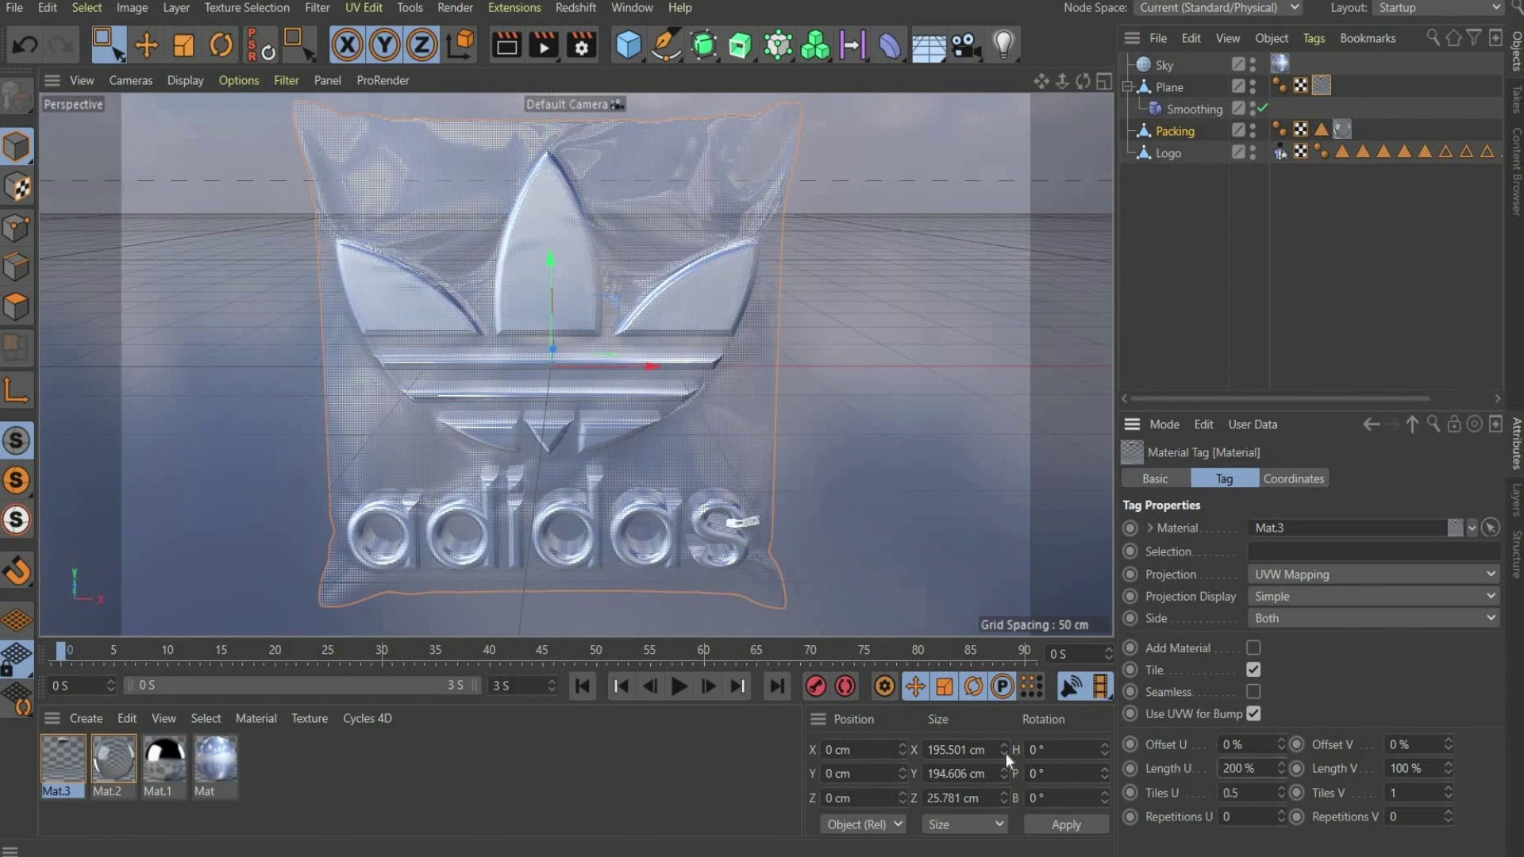
pyautogui.moveTo(1448, 769); pyautogui.dragTo(1448, 698)
pyautogui.moveTo(1282, 769); pyautogui.dragTo(1282, 786)
pyautogui.moveTo(1282, 745); pyautogui.dragTo(1262, 768)
pyautogui.moveTo(1448, 769); pyautogui.dragTo(1448, 706)
pyautogui.moveTo(1448, 744); pyautogui.dragTo(1448, 774)
pyautogui.moveTo(1282, 769); pyautogui.dragTo(1281, 757)
pyautogui.moveTo(1282, 744); pyautogui.dragTo(1281, 753)
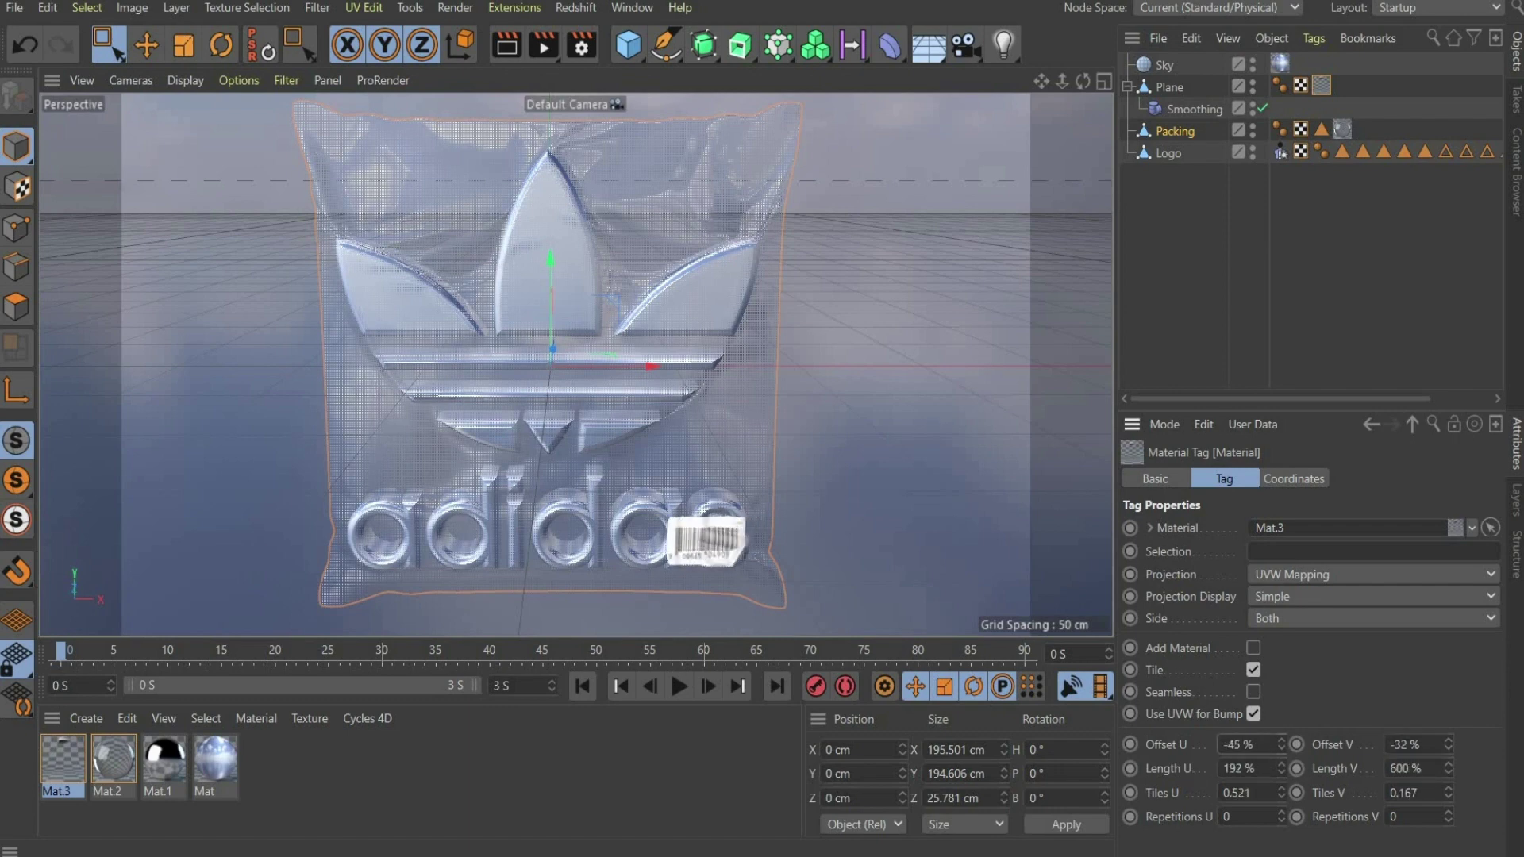
# Add a Null and nest the label plane, Packing and Logo objects under it, leaving Sky outside
pyautogui.click(629, 46)
pyautogui.click(687, 87)
pyautogui.click(1128, 109)
pyautogui.moveTo(1164, 87)
pyautogui.mouseDown()
pyautogui.moveTo(1179, 176)
pyautogui.moveTo(1169, 65)
pyautogui.mouseUp()
pyautogui.moveTo(1172, 108)
pyautogui.mouseDown()
pyautogui.moveTo(1171, 96)
pyautogui.moveTo(1172, 118)
pyautogui.mouseUp()
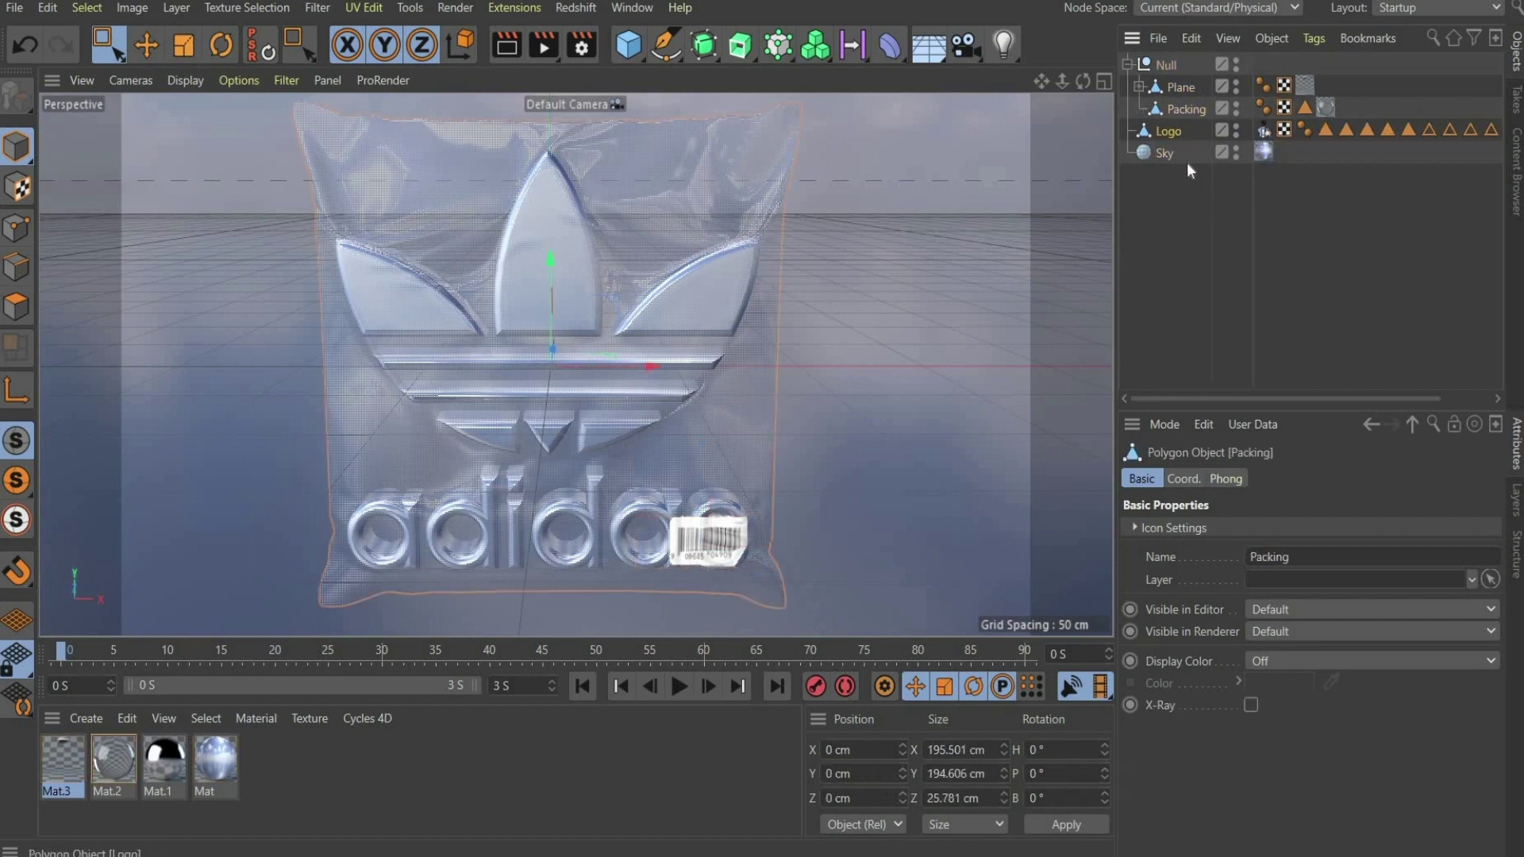
pyautogui.click(1131, 65)
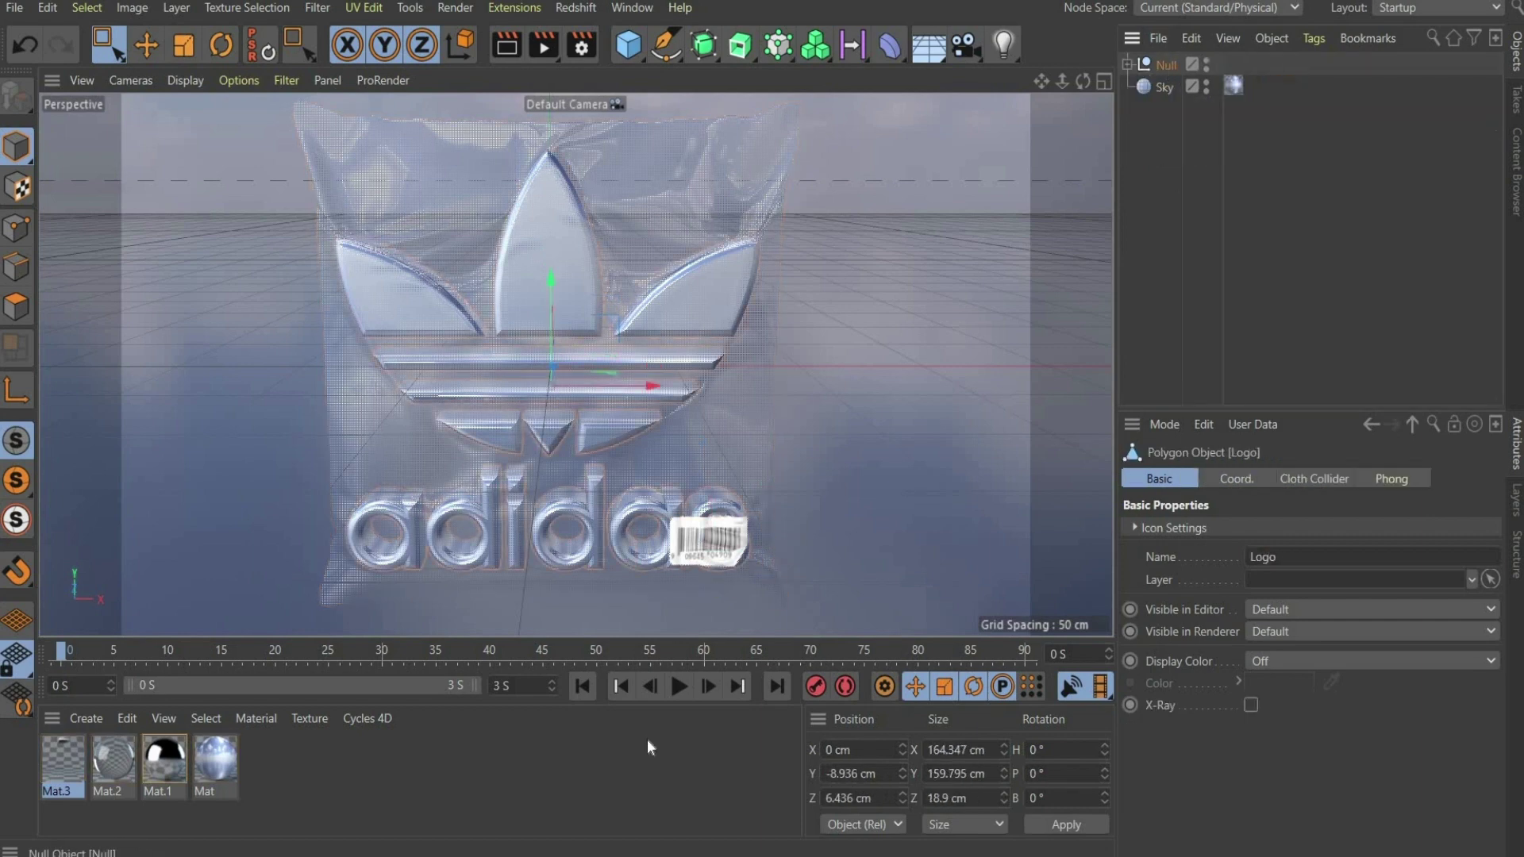
# Extend the project length to 5 seconds and stretch the preview range to match
pyautogui.write('5')
pyautogui.press('Return')
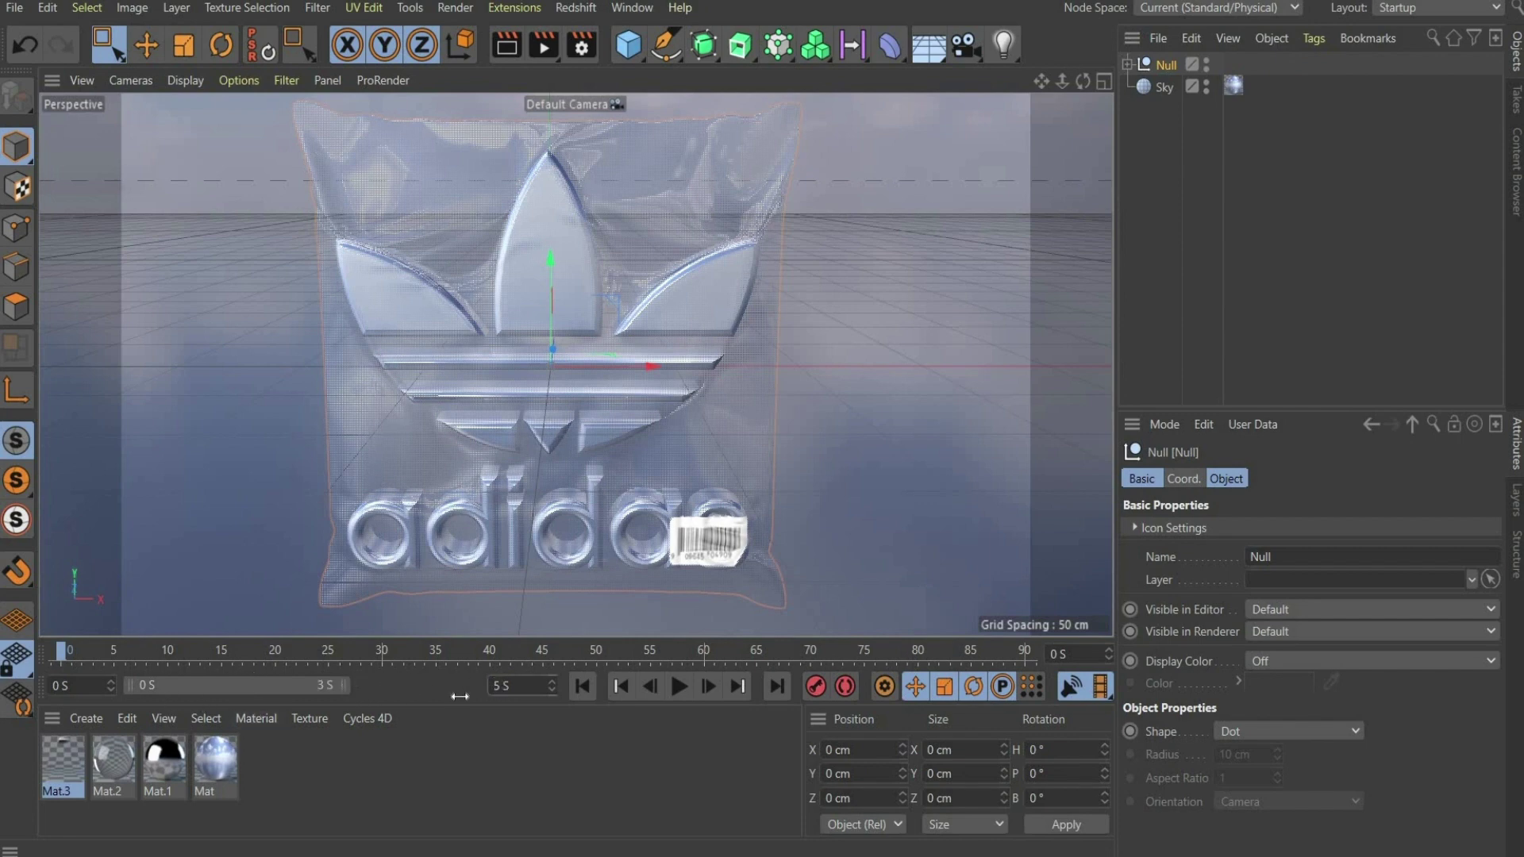
pyautogui.moveTo(460, 696); pyautogui.dragTo(690, 703)
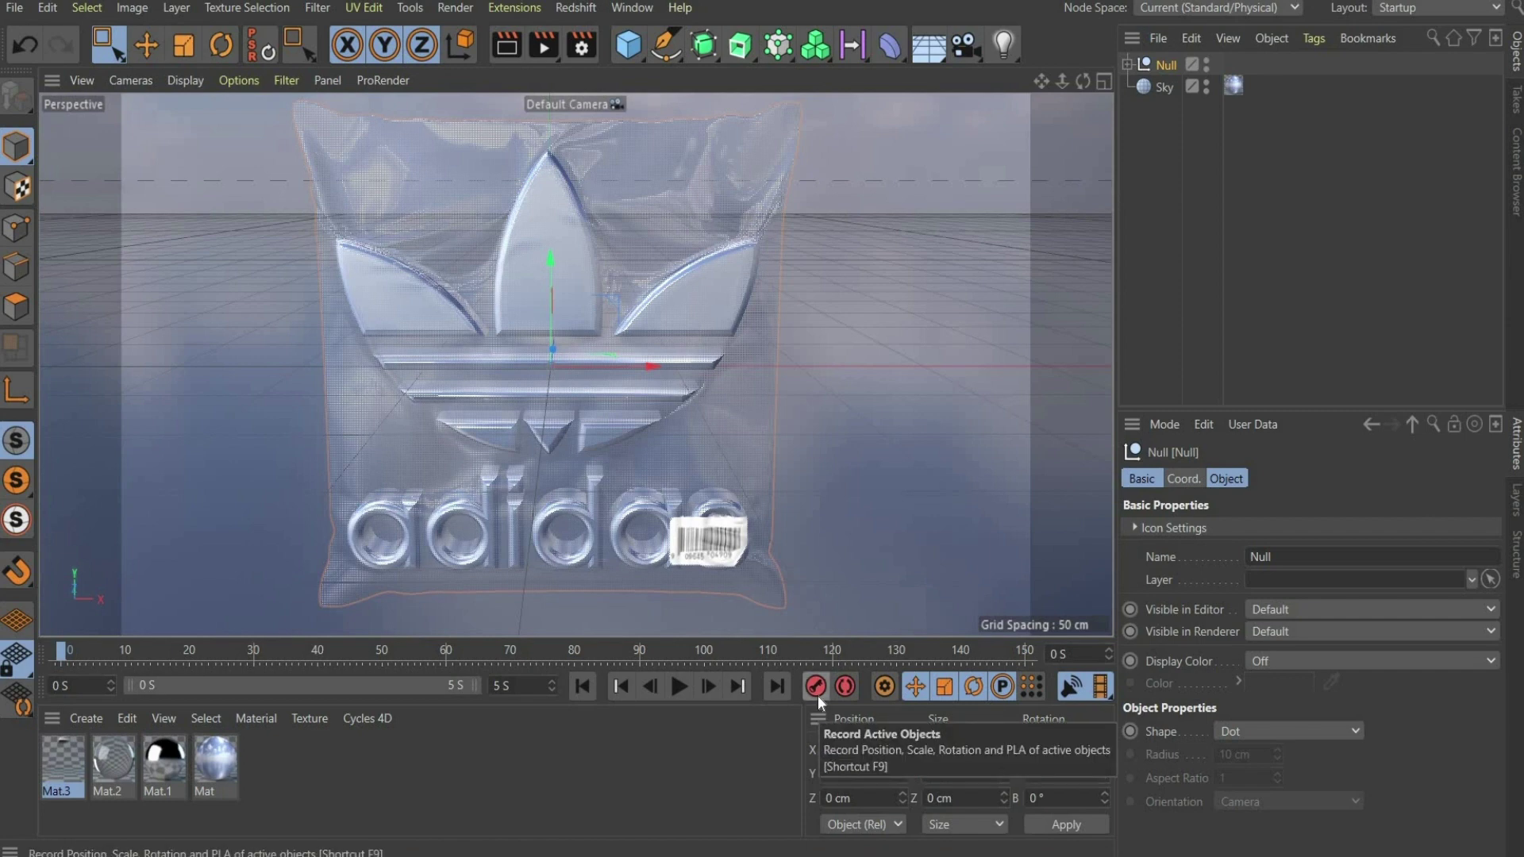
# Record a keyframe for the Null at frame 0 and another at 5 seconds with its heading rotated to 360°
pyautogui.click(817, 694)
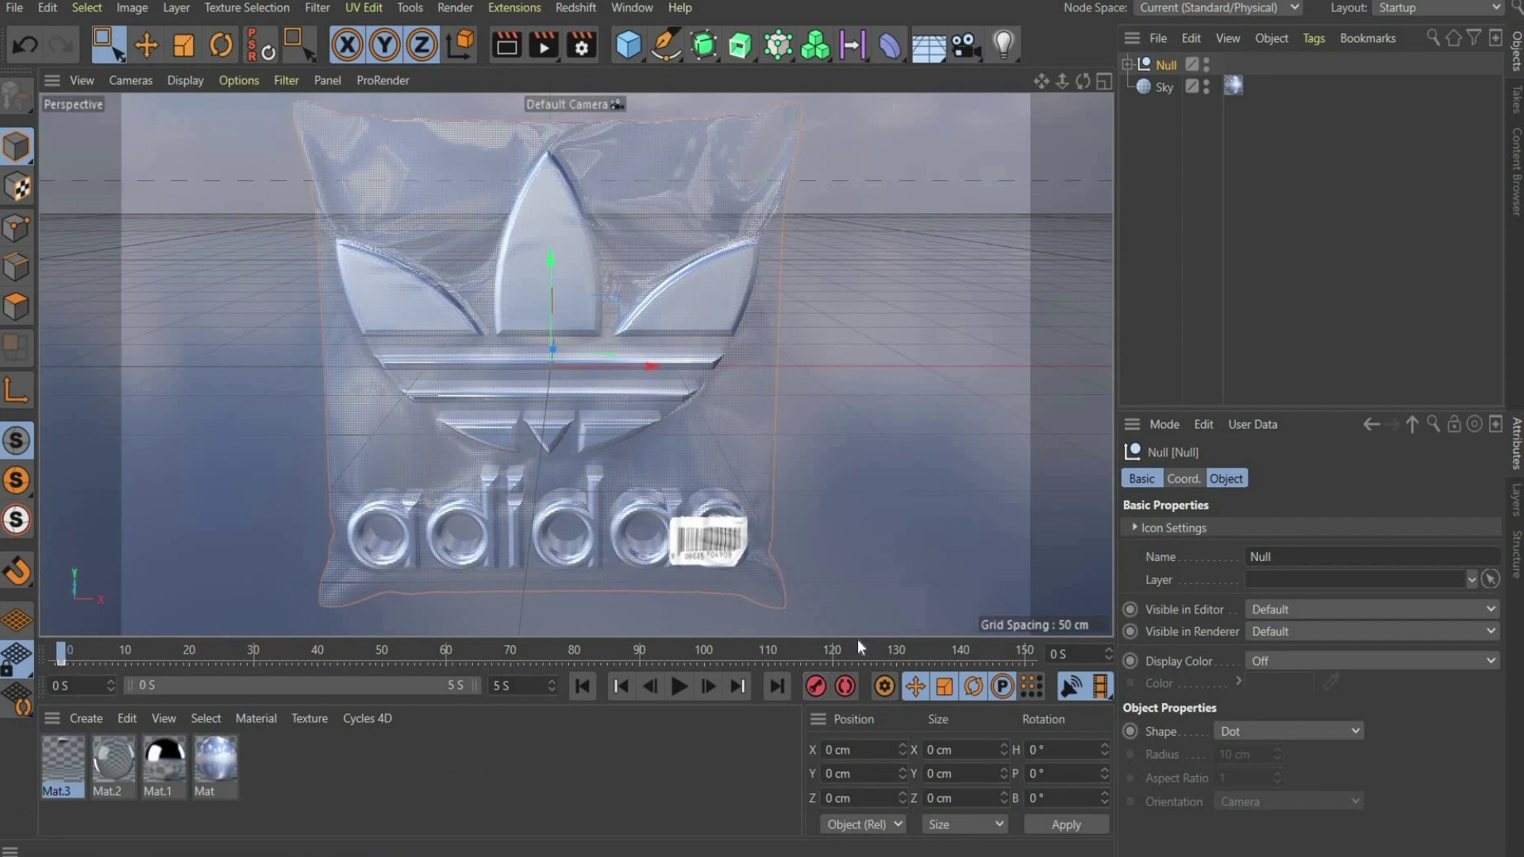
pyautogui.moveTo(65, 654); pyautogui.dragTo(1025, 652)
pyautogui.click(219, 56)
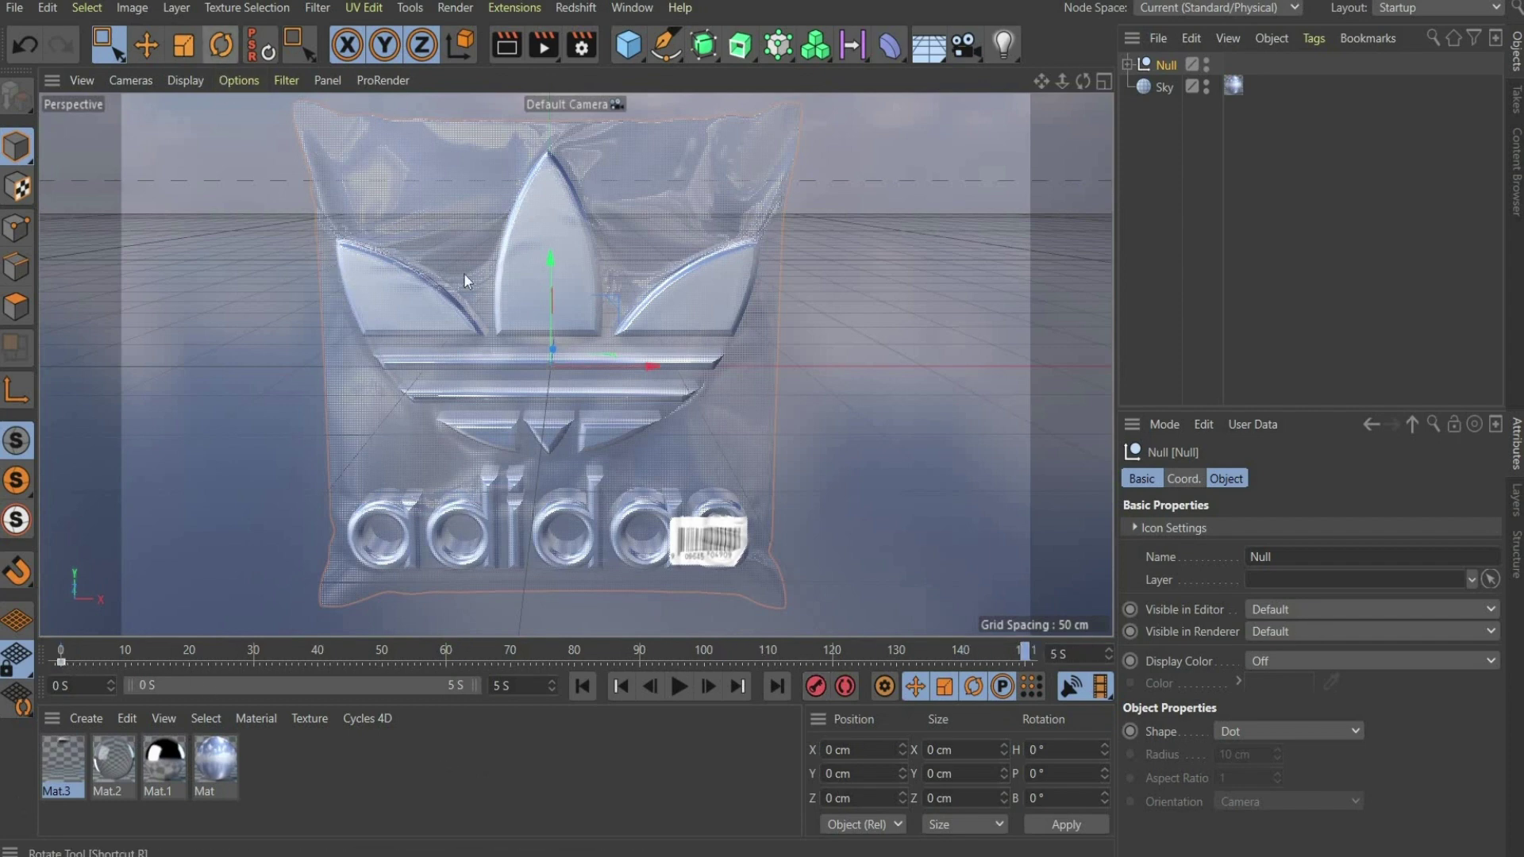
pyautogui.moveTo(566, 378); pyautogui.dragTo(845, 631)
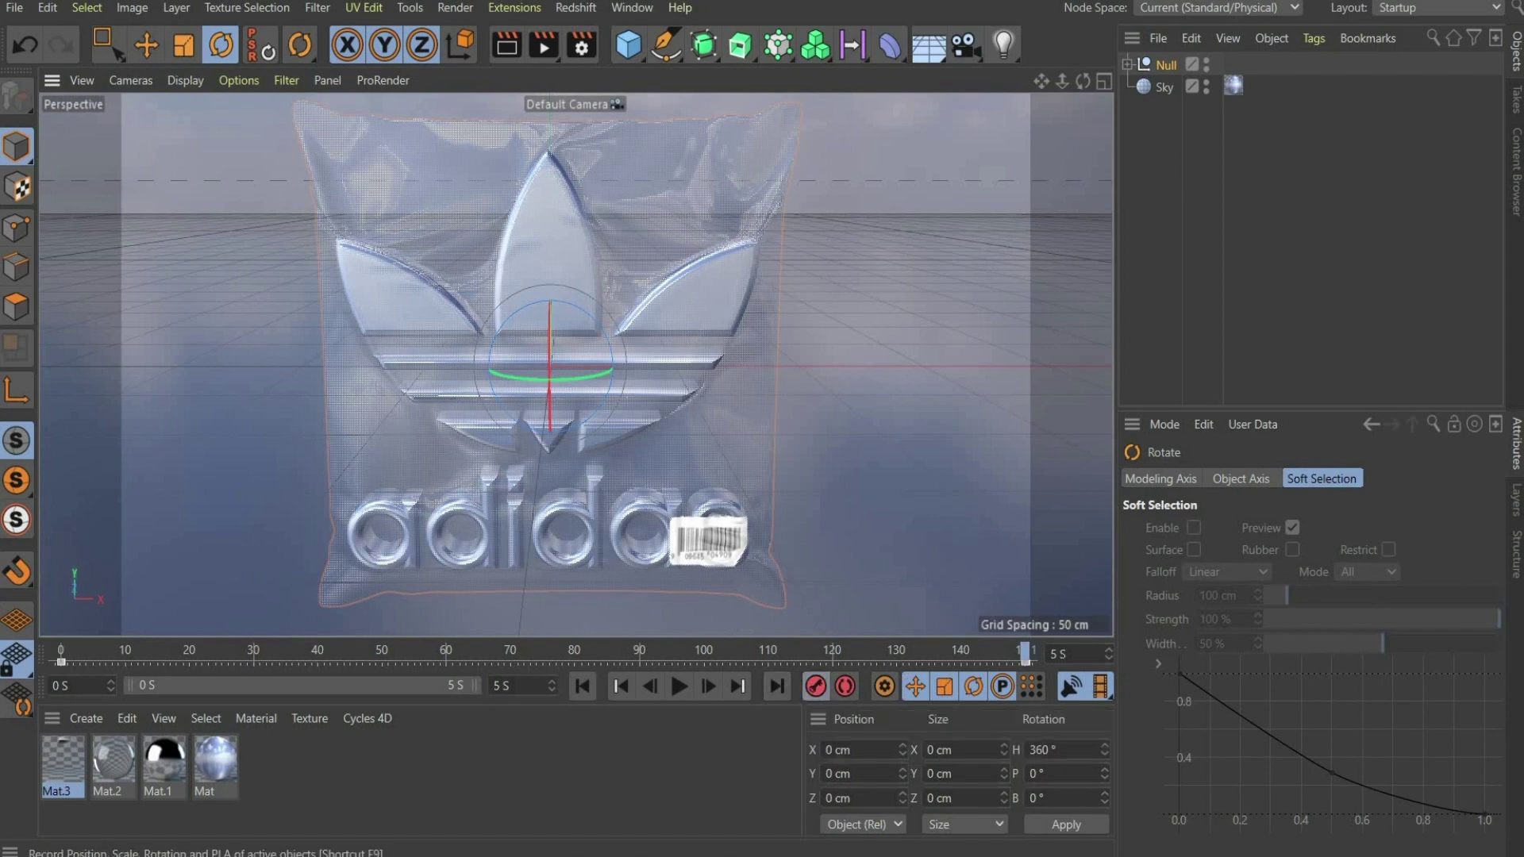
# Record intermediate keyframes for the spinning Null at frames 50 and 104
pyautogui.moveTo(1022, 654); pyautogui.dragTo(684, 688)
pyautogui.moveTo(403, 708); pyautogui.dragTo(379, 705)
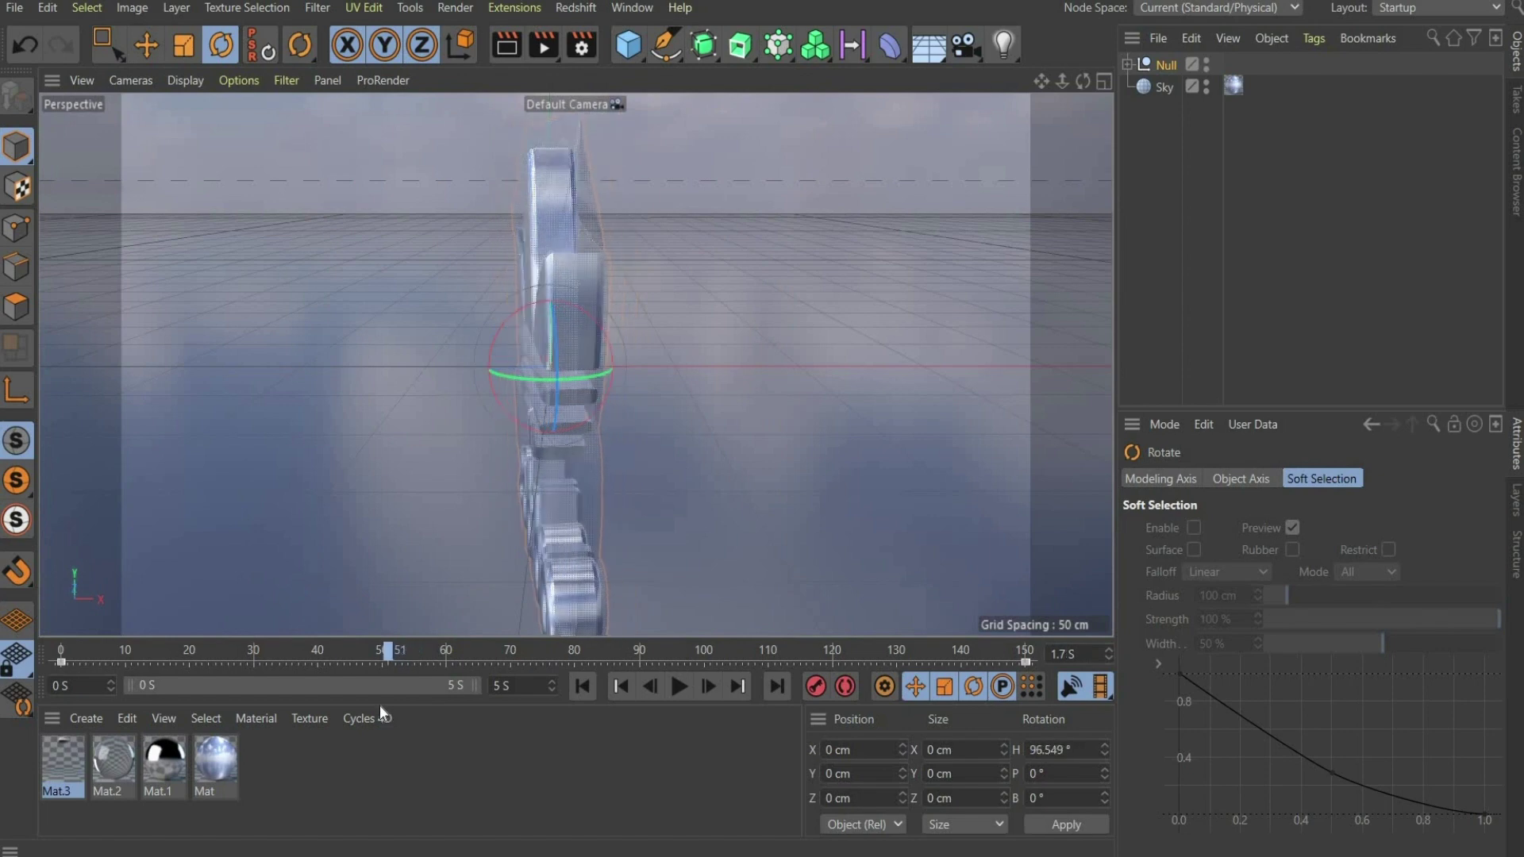
pyautogui.click(382, 651)
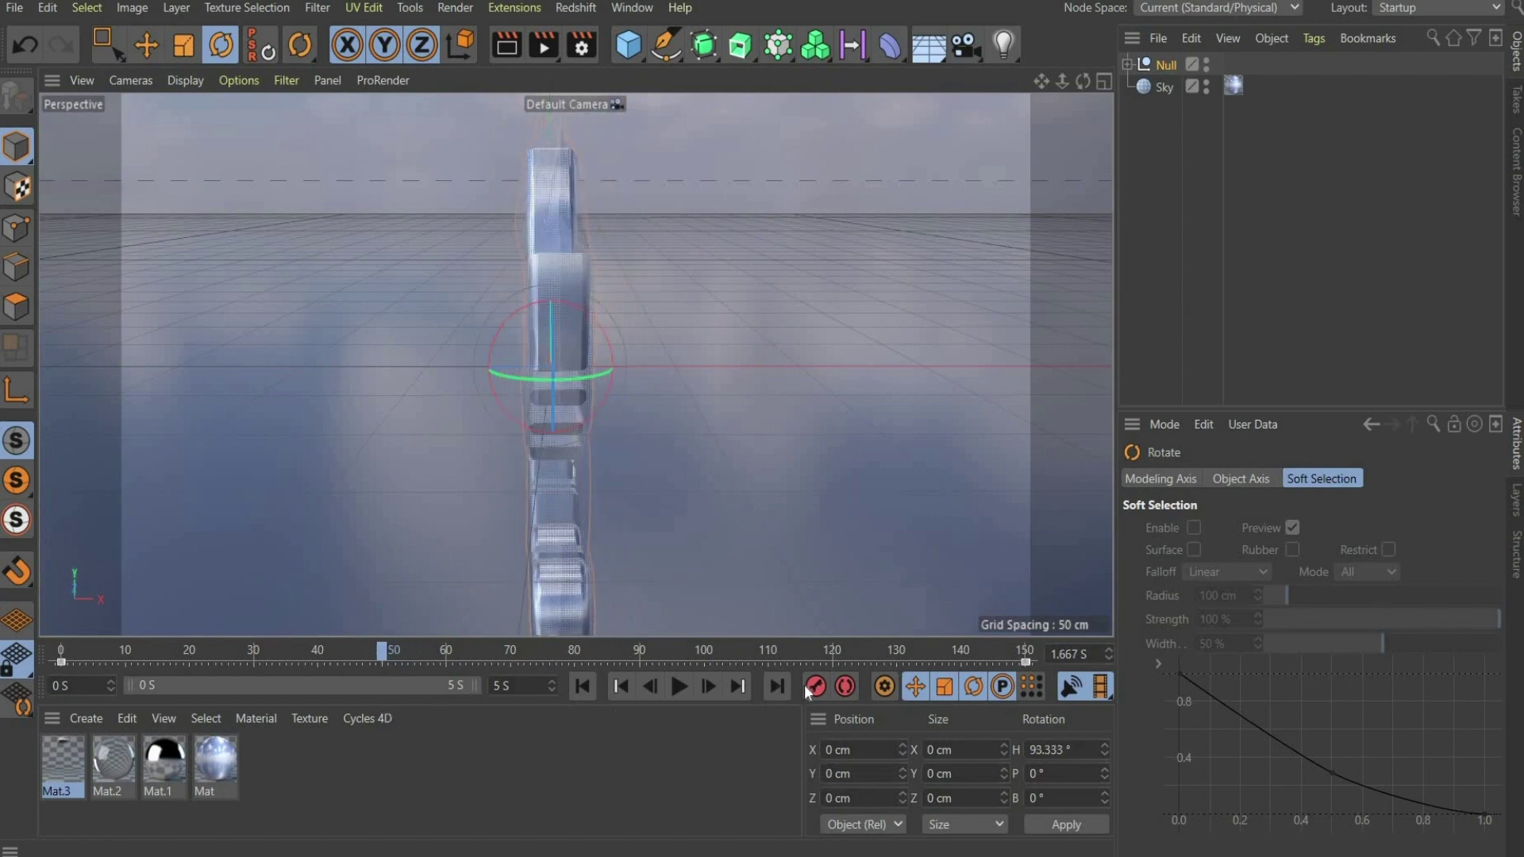
pyautogui.moveTo(386, 655); pyautogui.dragTo(730, 631)
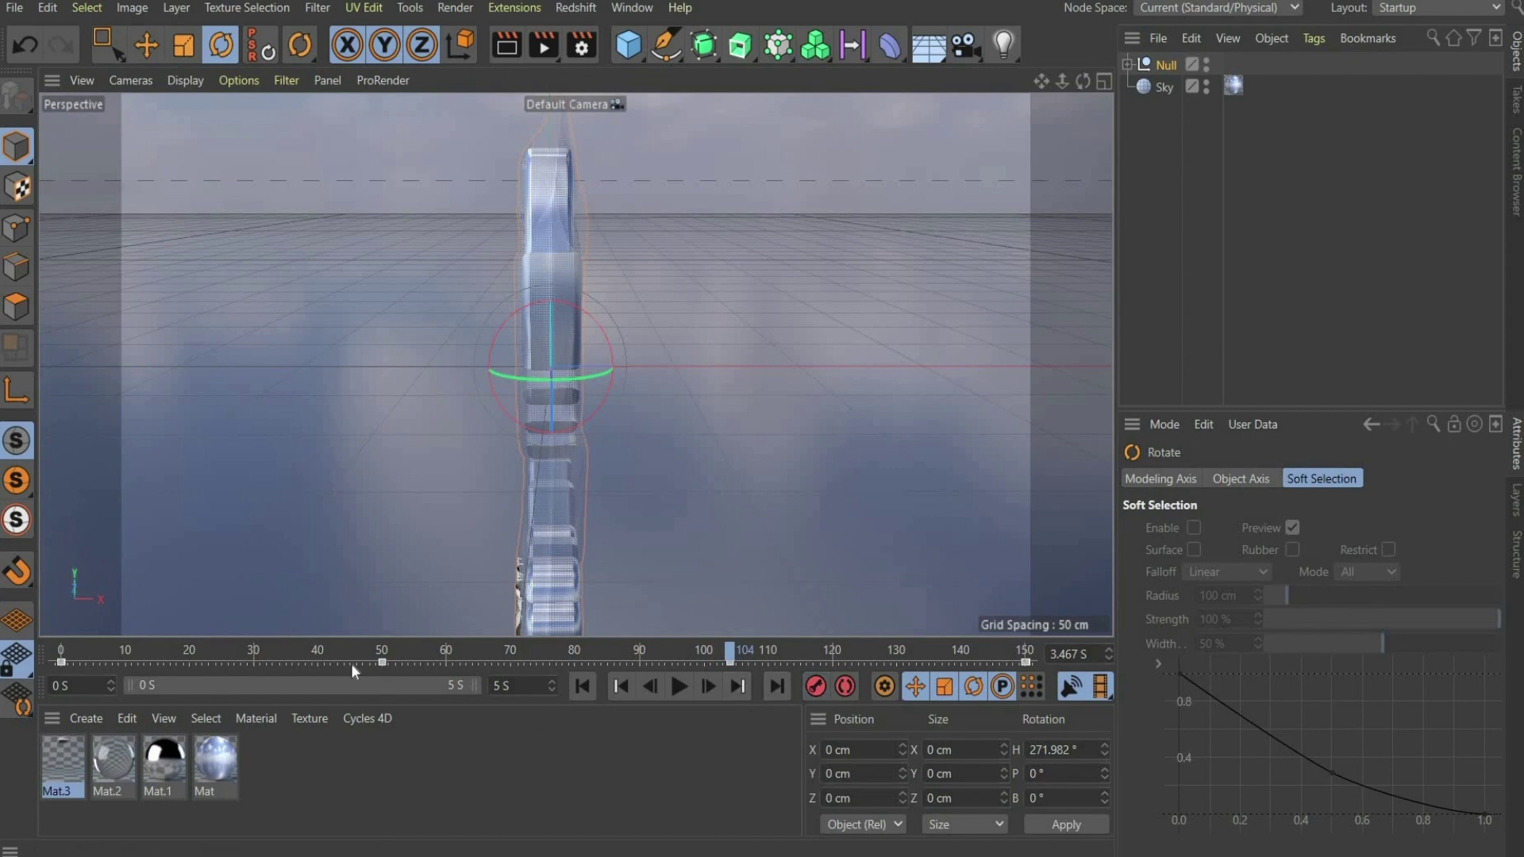
# Move the two intermediate keyframes to about frames 69 and 89, and play the spin back from the start
pyautogui.moveTo(382, 662); pyautogui.dragTo(505, 660)
pyautogui.moveTo(729, 662); pyautogui.dragTo(632, 667)
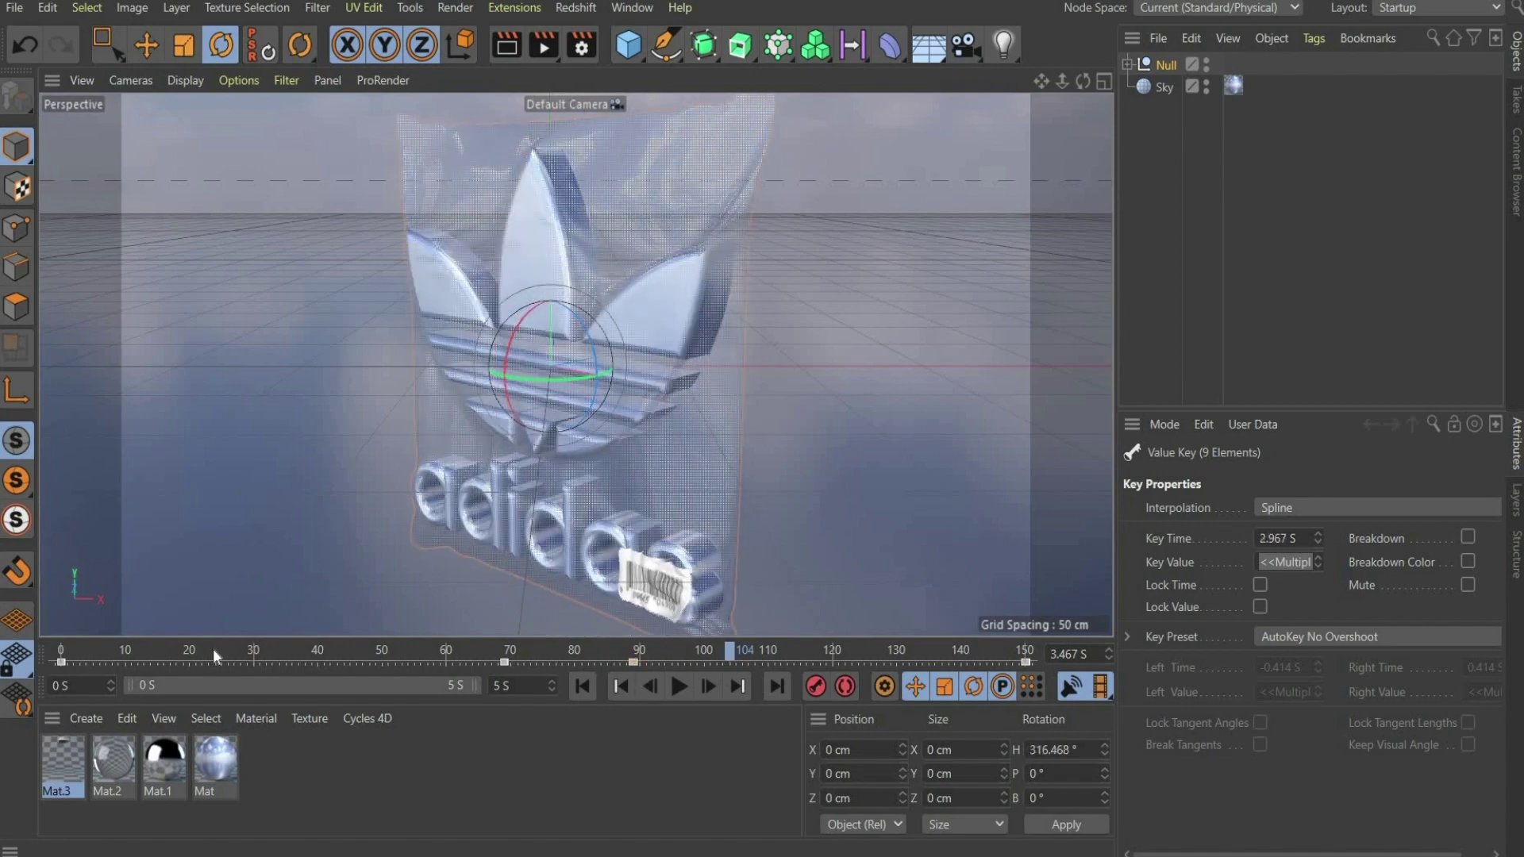
pyautogui.click(62, 651)
pyautogui.click(679, 687)
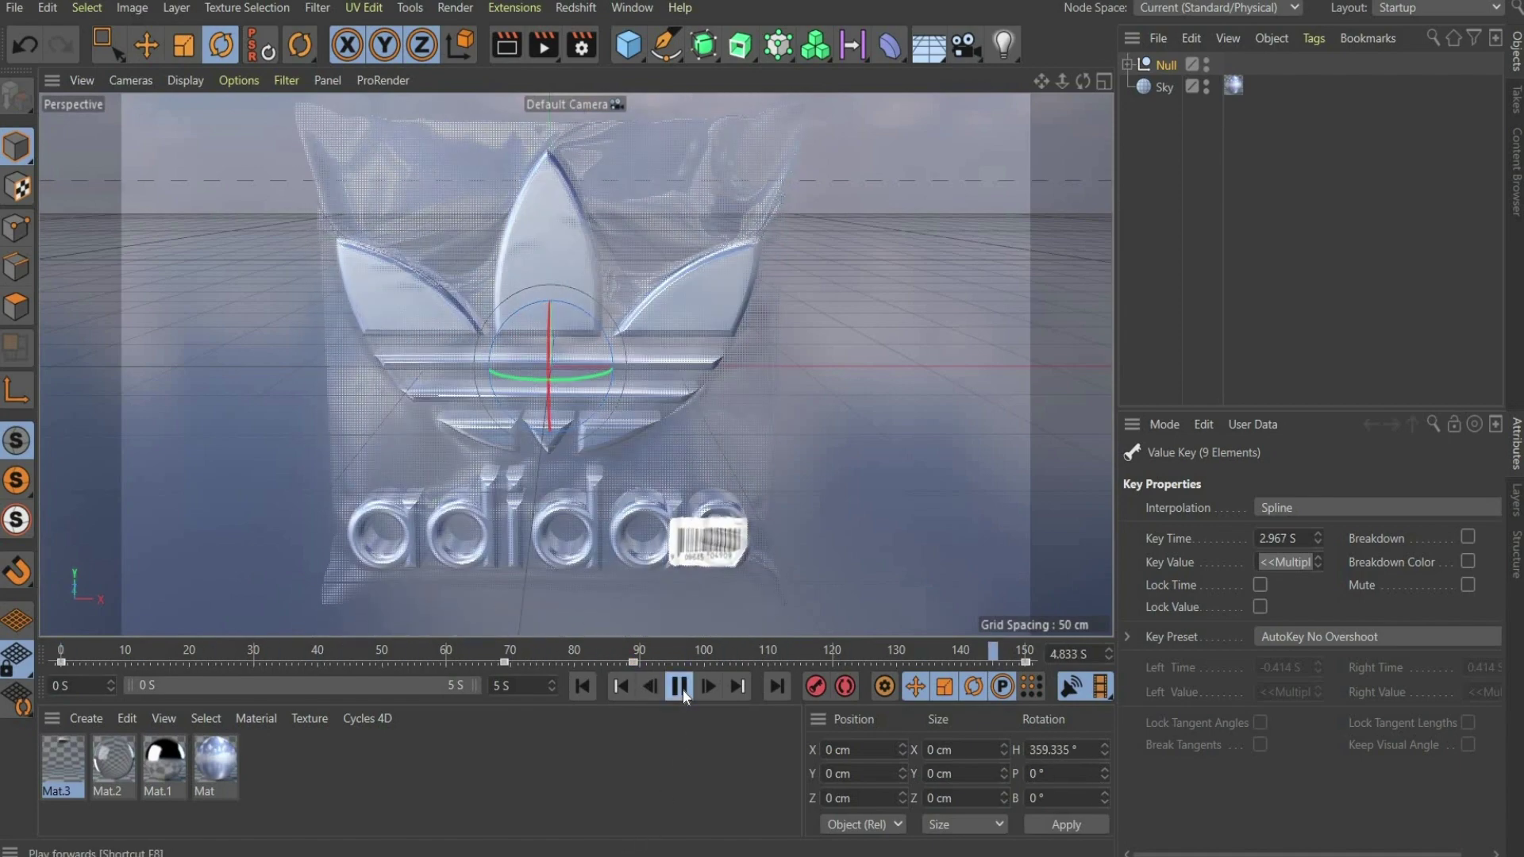
pyautogui.click(679, 687)
pyautogui.moveTo(988, 647); pyautogui.dragTo(61, 651)
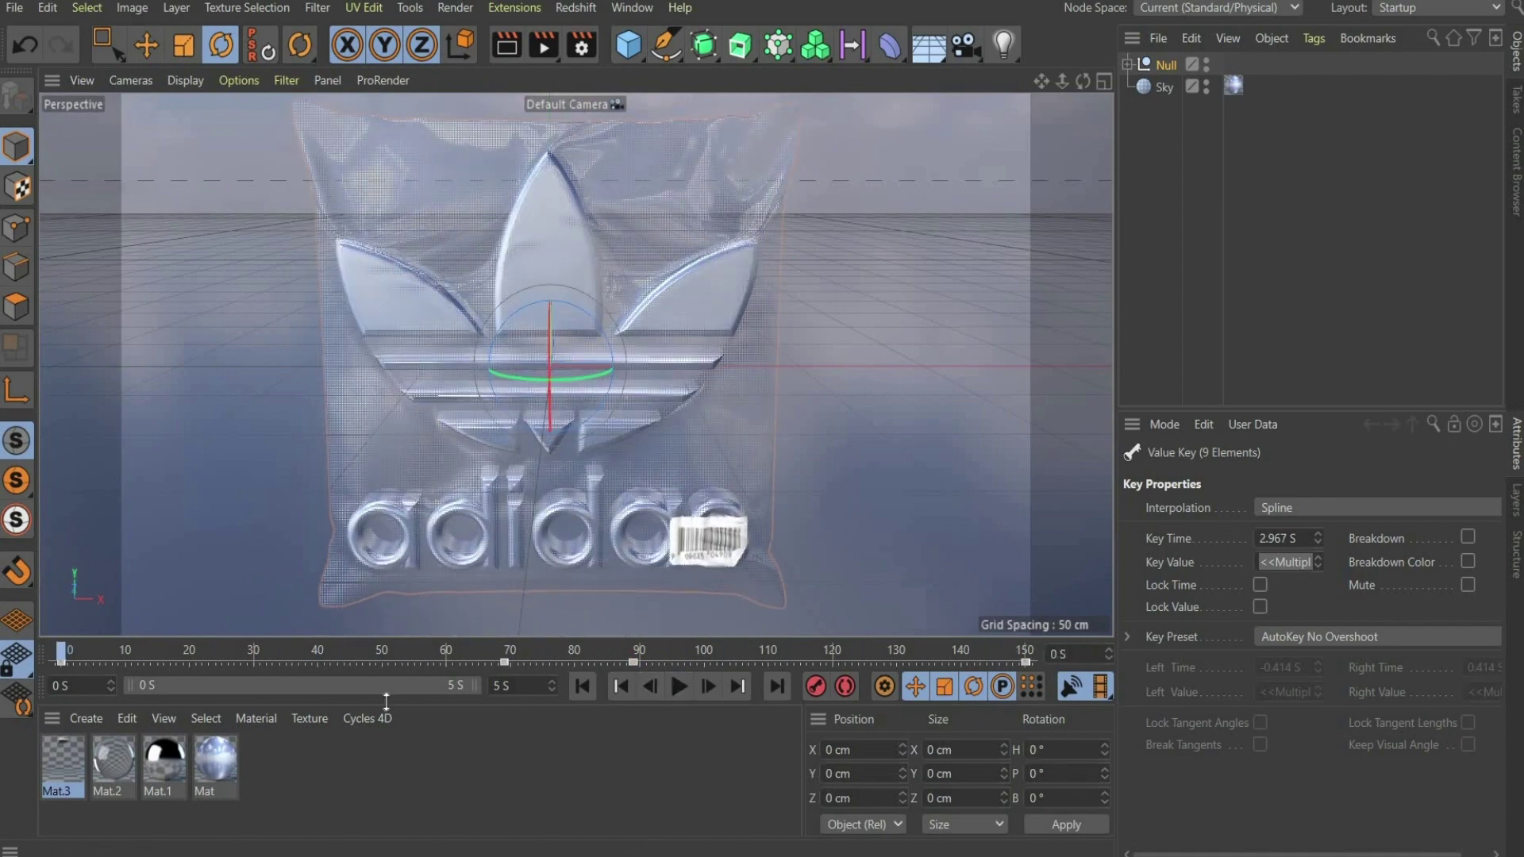
# Set the renderer to Physical and the output size to 1080 x 1080 pixels
pyautogui.click(583, 47)
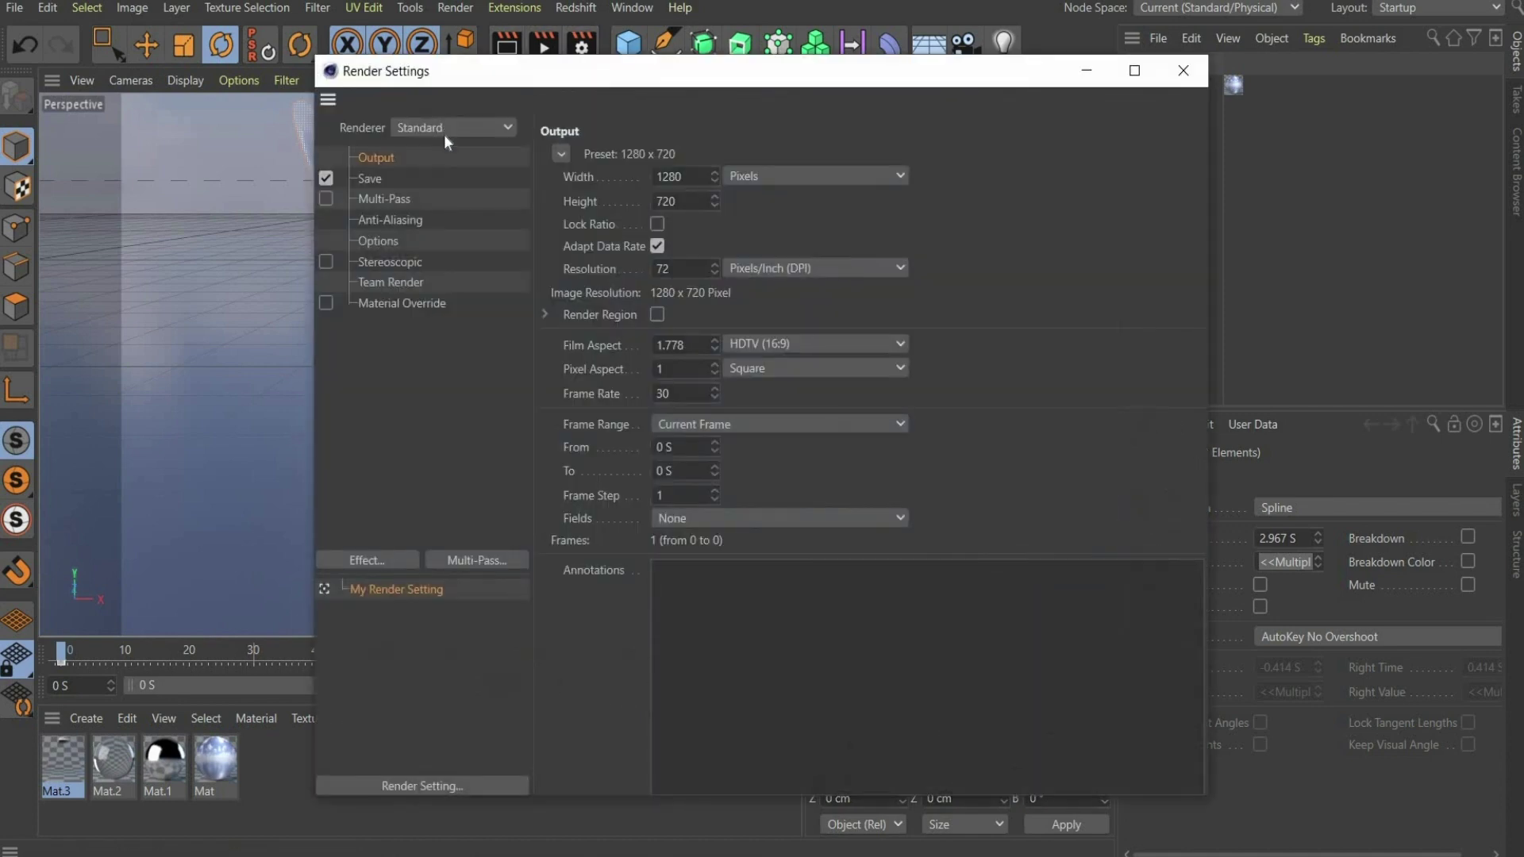
pyautogui.click(445, 129)
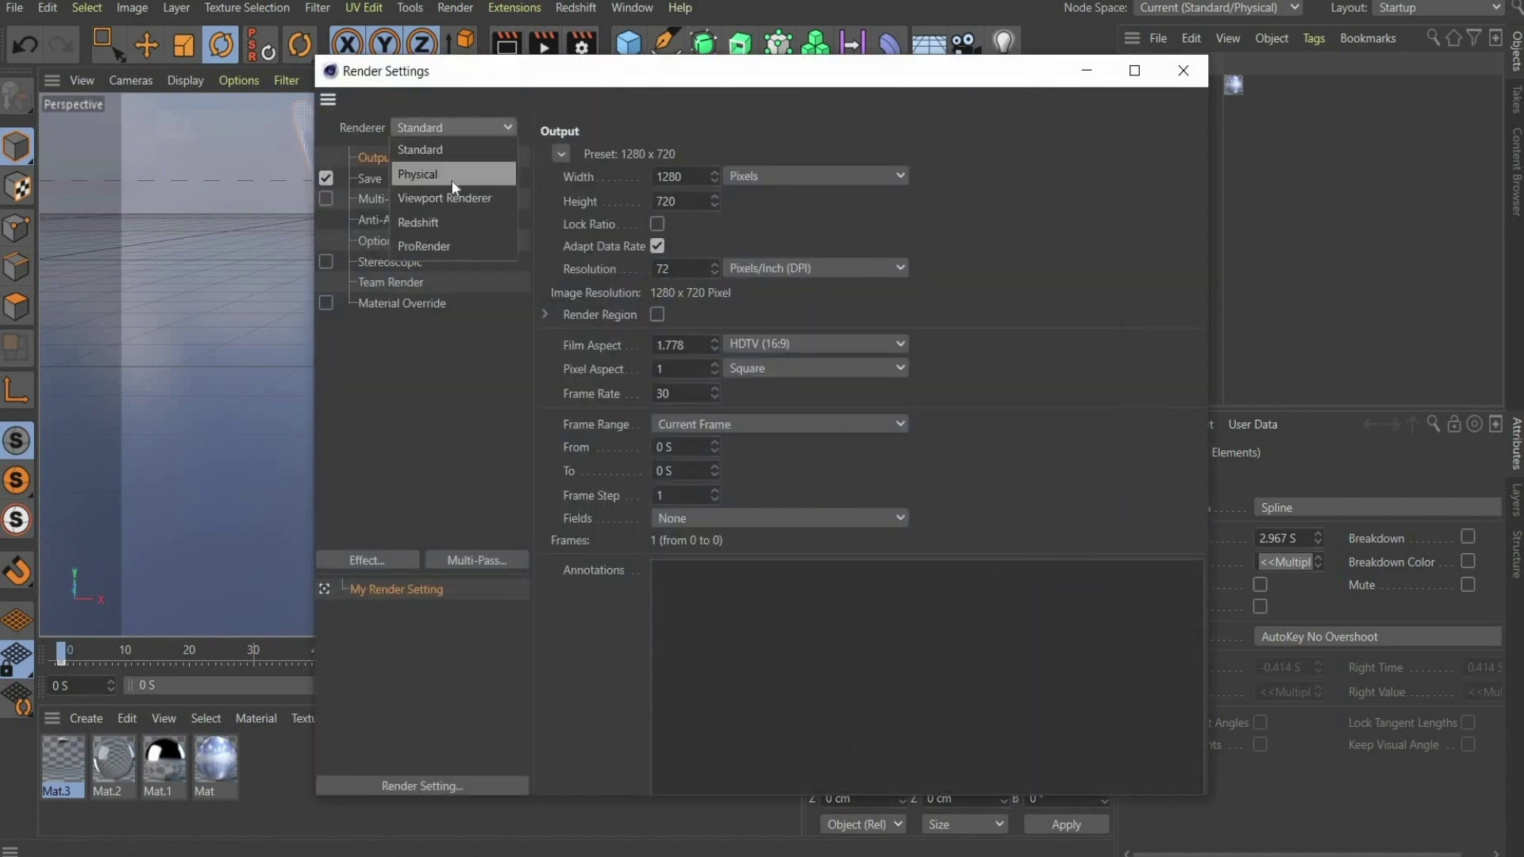
pyautogui.click(451, 179)
pyautogui.doubleClick(587, 176)
pyautogui.write('1080')
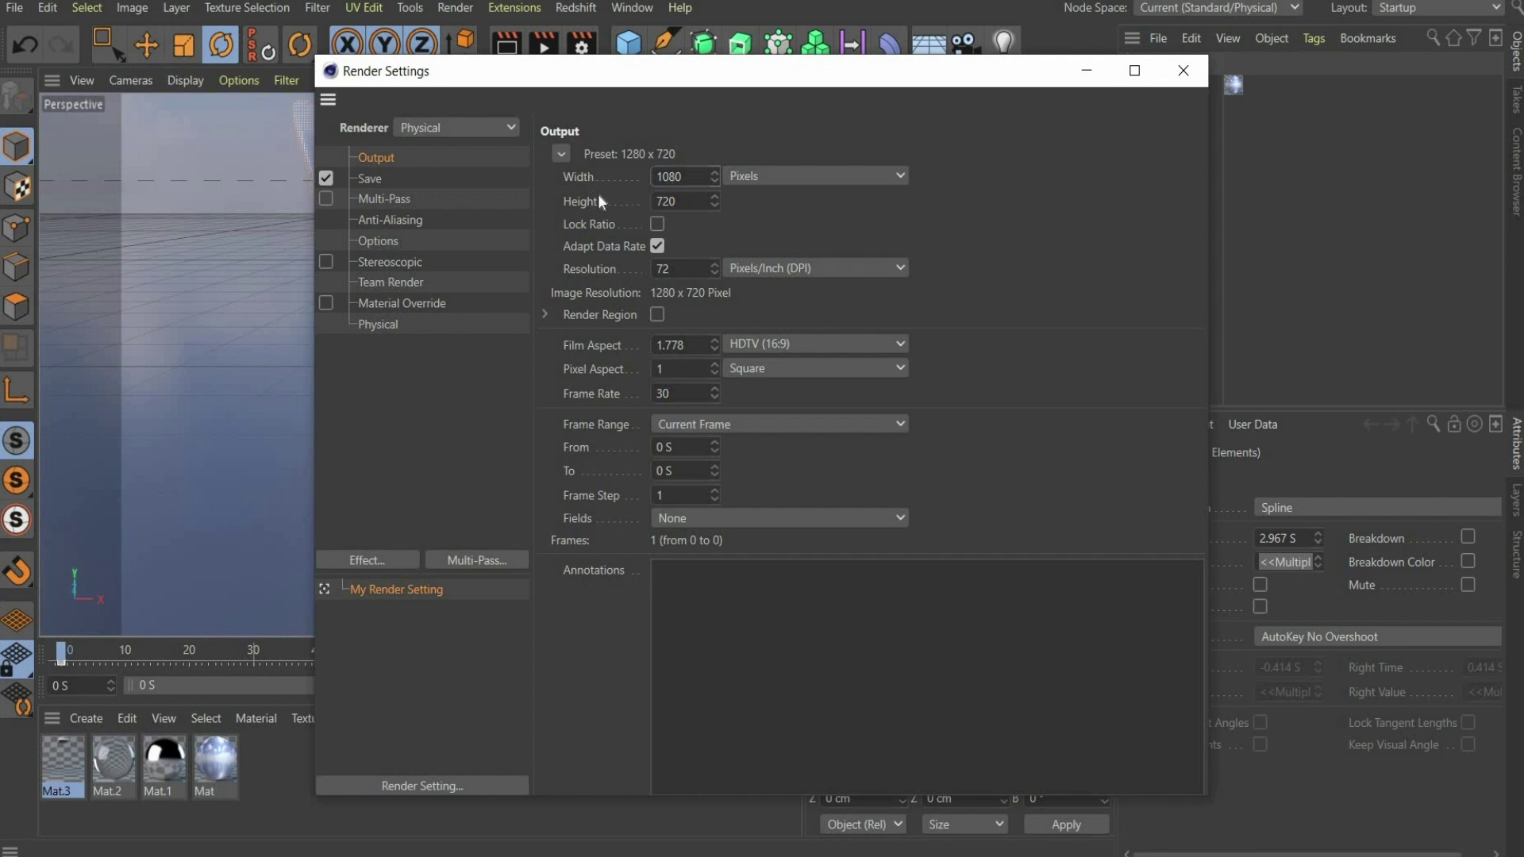
pyautogui.press('Tab')
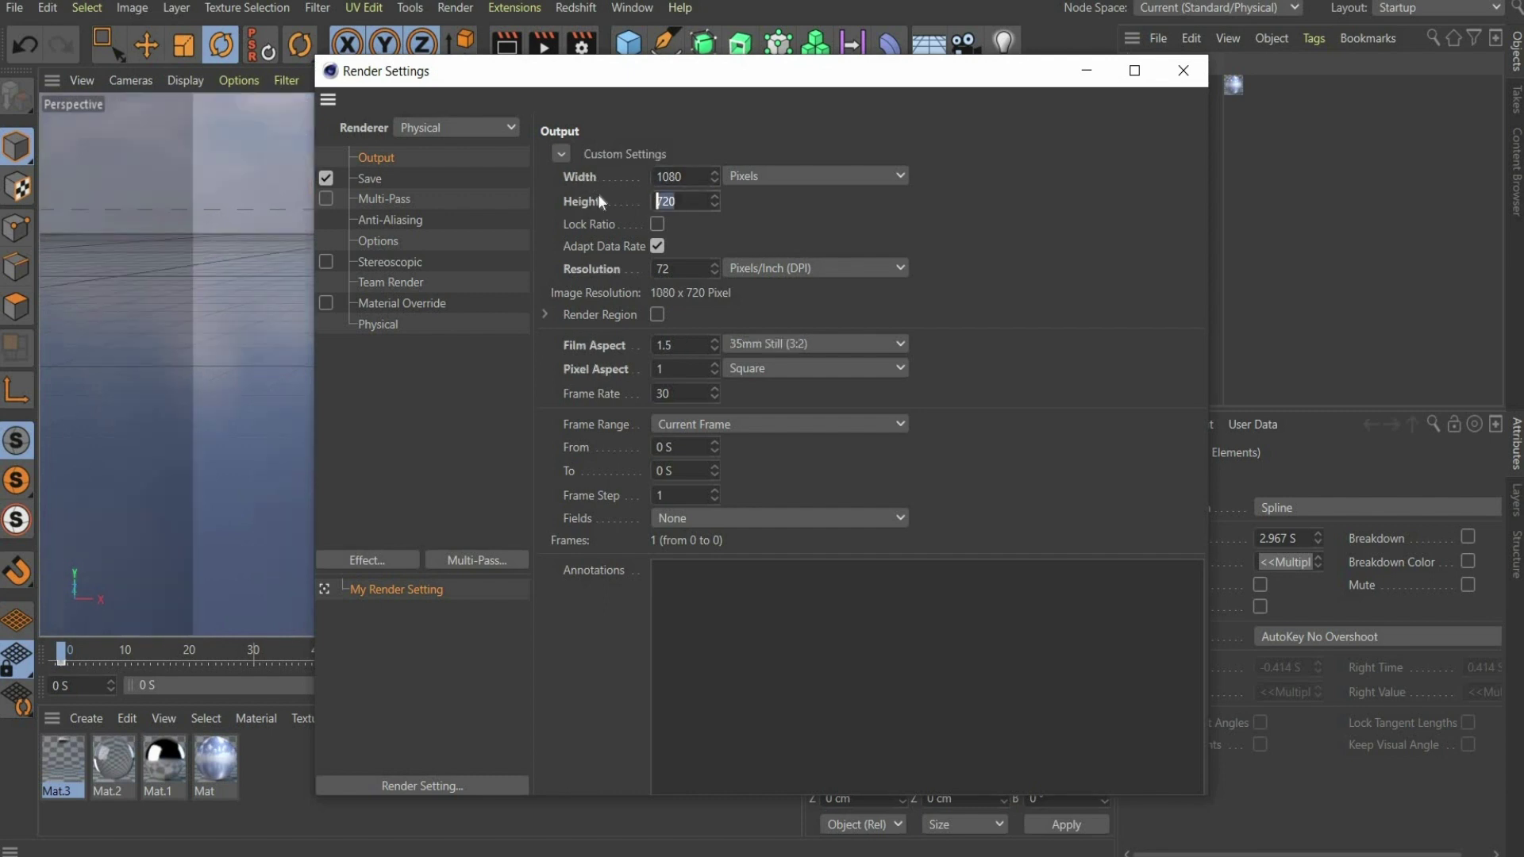
pyautogui.write('1080')
pyautogui.press('Return')
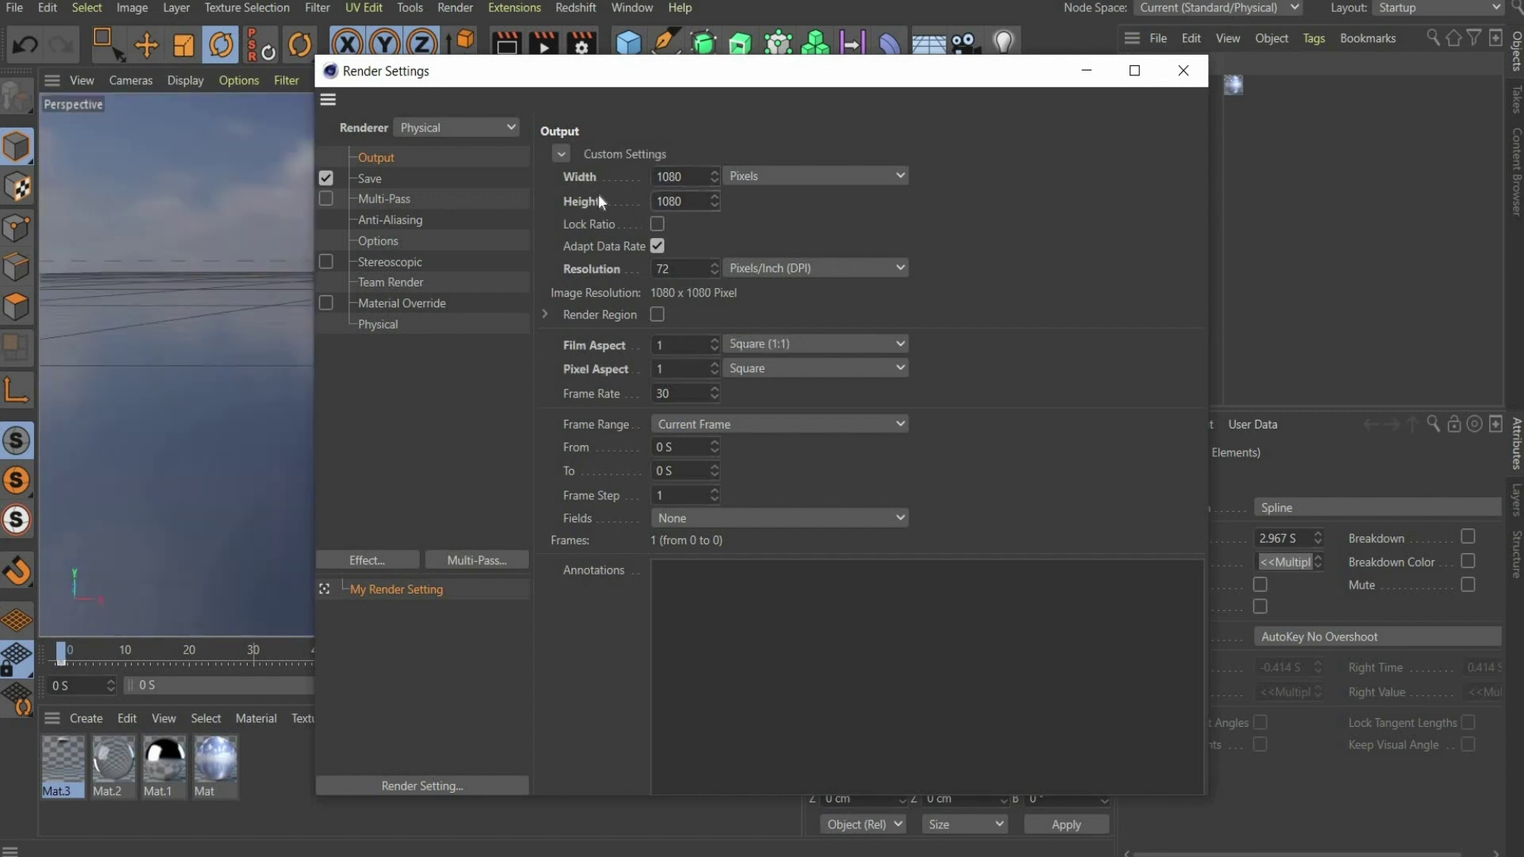
# Set the render frame range to cover the whole animation and close the render settings
pyautogui.click(731, 425)
pyautogui.click(726, 492)
pyautogui.click(1184, 70)
# Add a plane as a backdrop and set its pitch rotation to 90°
pyautogui.moveTo(1064, 81); pyautogui.dragTo(1111, 82)
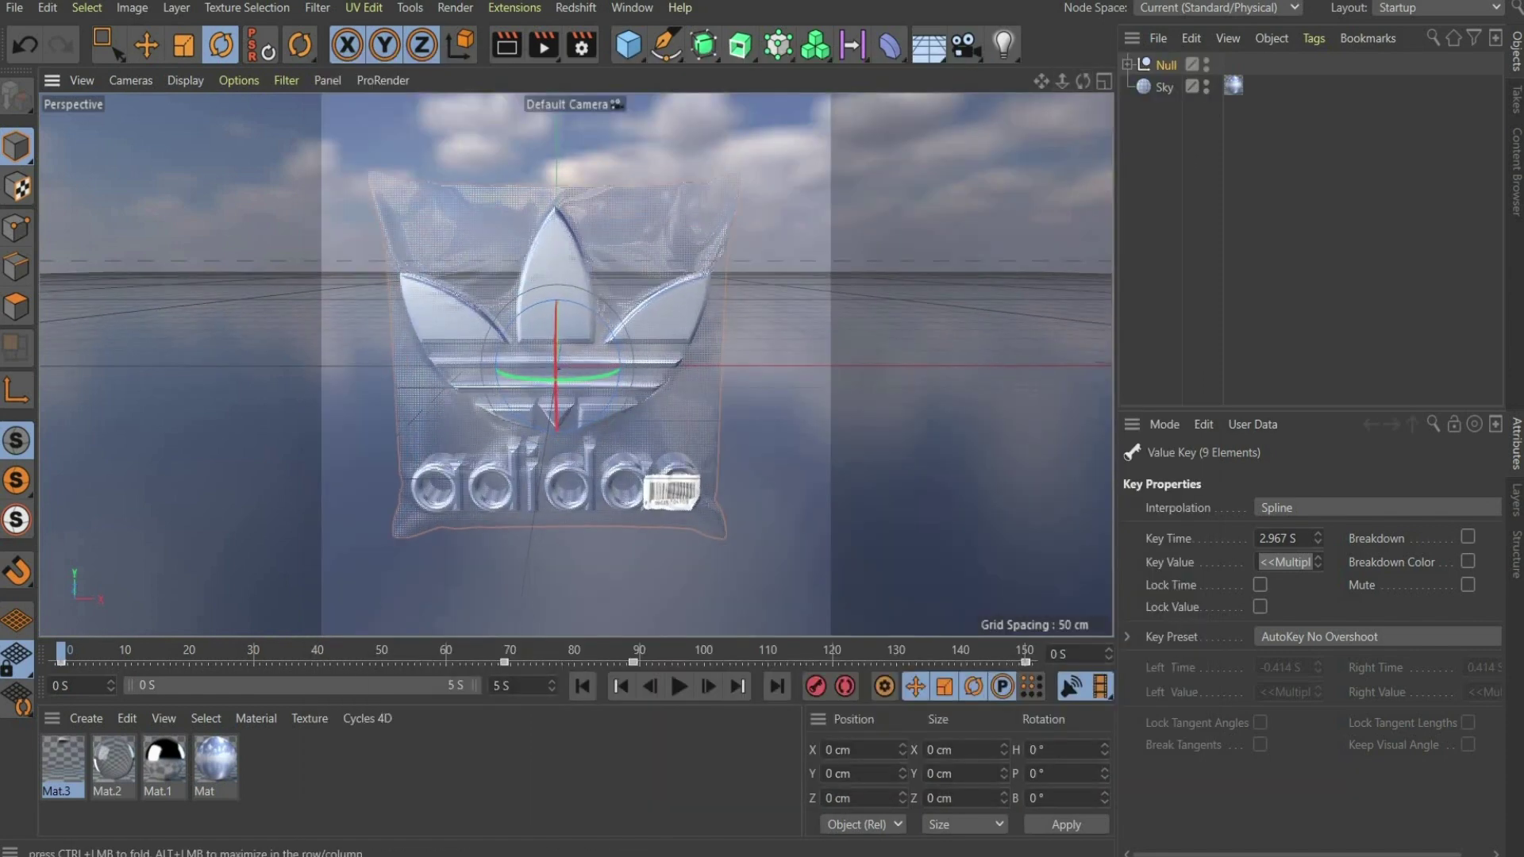
pyautogui.moveTo(629, 45); pyautogui.dragTo(824, 148)
pyautogui.doubleClick(1056, 774)
pyautogui.write('90')
pyautogui.press('Return')
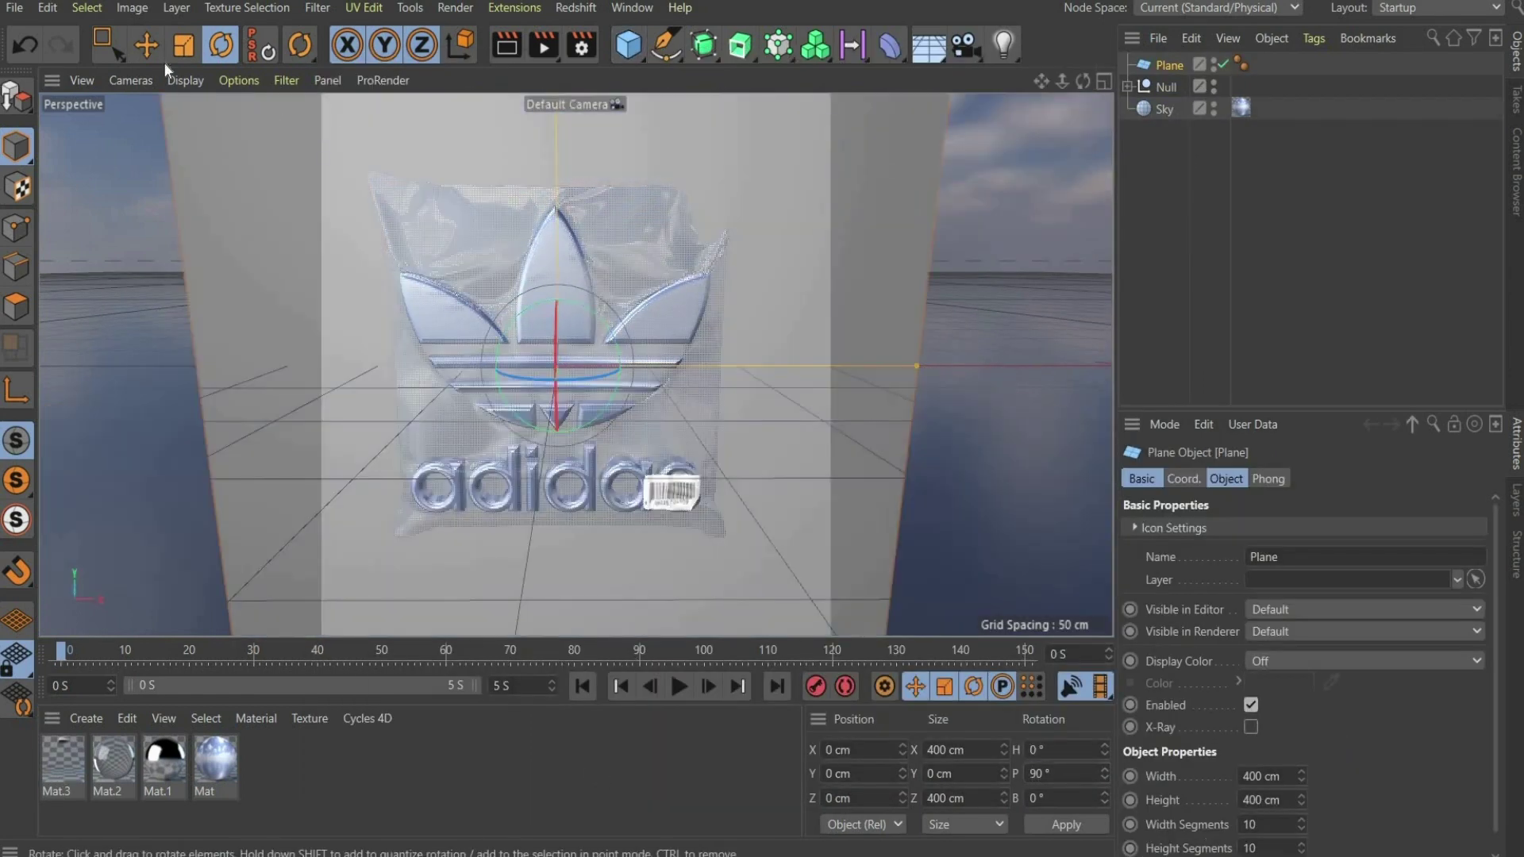
# Place the backdrop plane behind the logo at about Y -50 cm, Z 73 cm, lengthen it to about 503 cm and tilt it to about 80°
pyautogui.click(146, 44)
pyautogui.moveTo(558, 387); pyautogui.dragTo(558, 350)
pyautogui.moveTo(558, 279); pyautogui.dragTo(582, 363)
pyautogui.moveTo(562, 153); pyautogui.dragTo(561, 94)
pyautogui.moveTo(562, 400); pyautogui.dragTo(562, 386)
pyautogui.press('r')
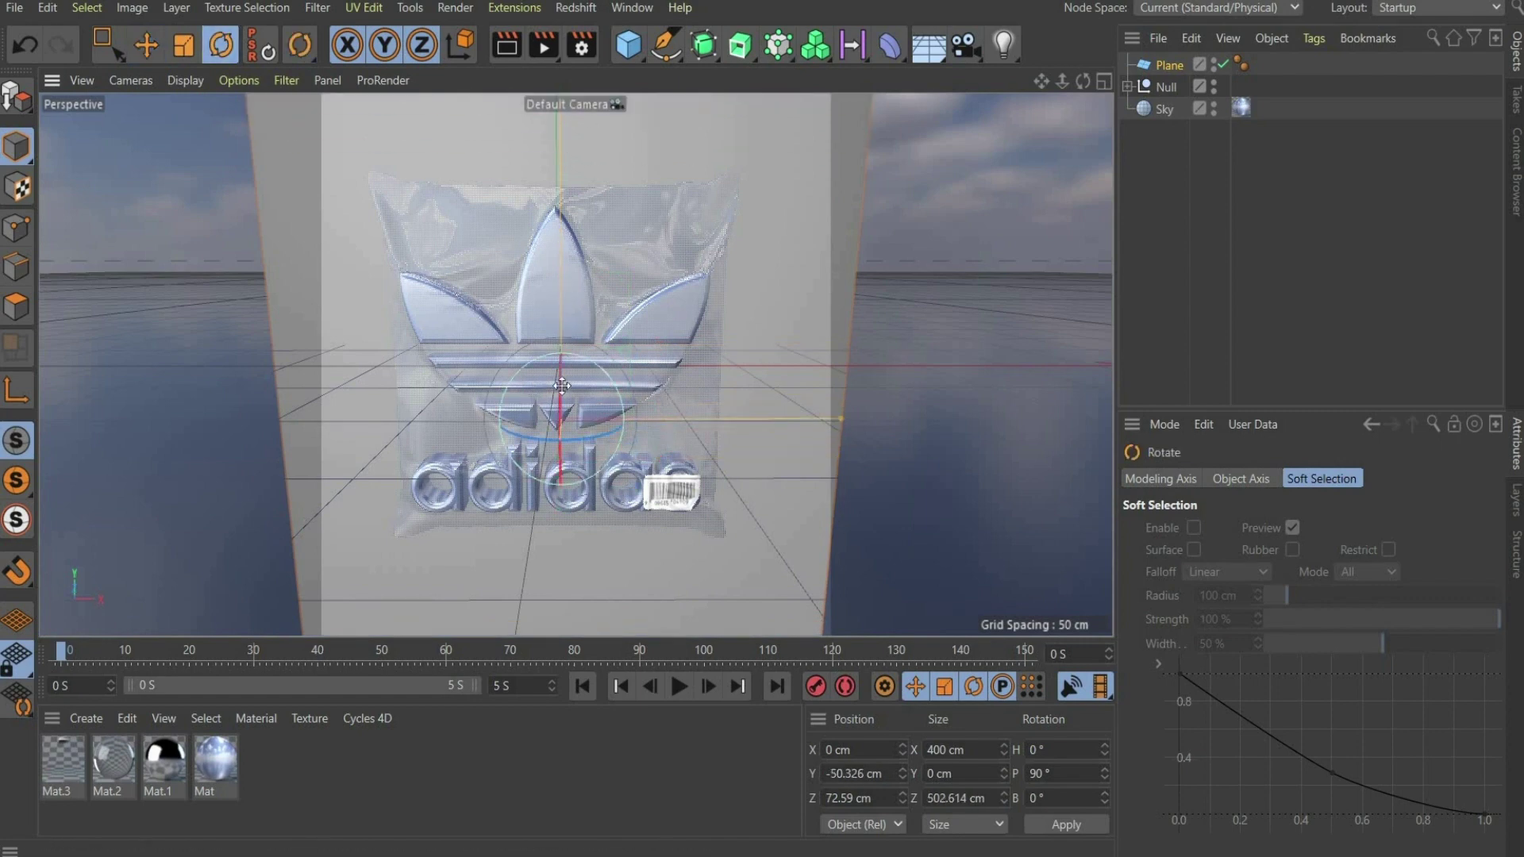
# Assign a new black material without reflectance to the backdrop plane and render the project to the Picture Viewer
pyautogui.doubleClick(308, 742)
pyautogui.doubleClick(55, 765)
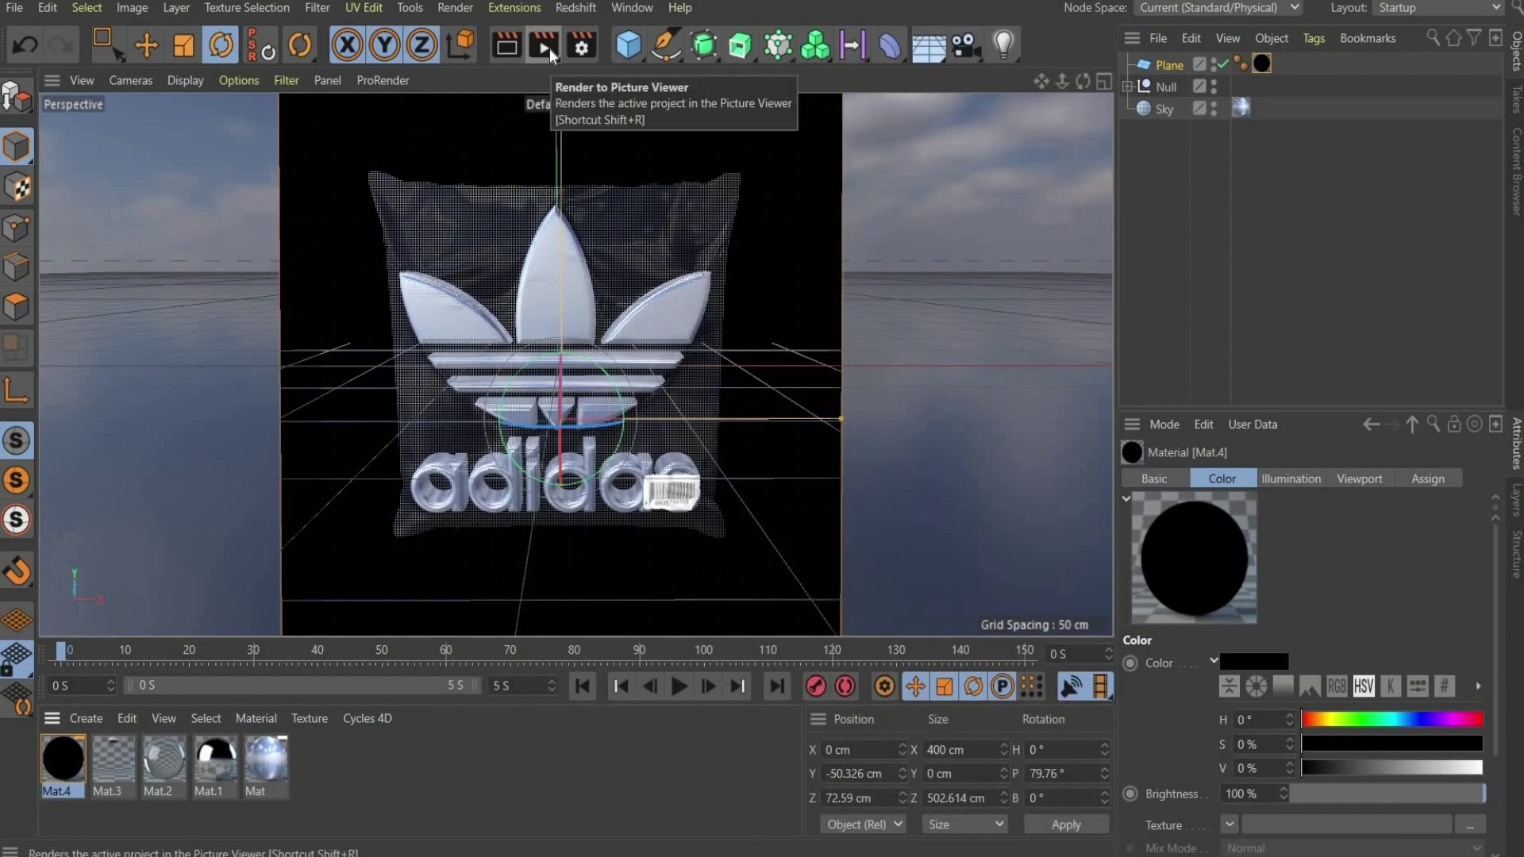
pyautogui.click(545, 45)
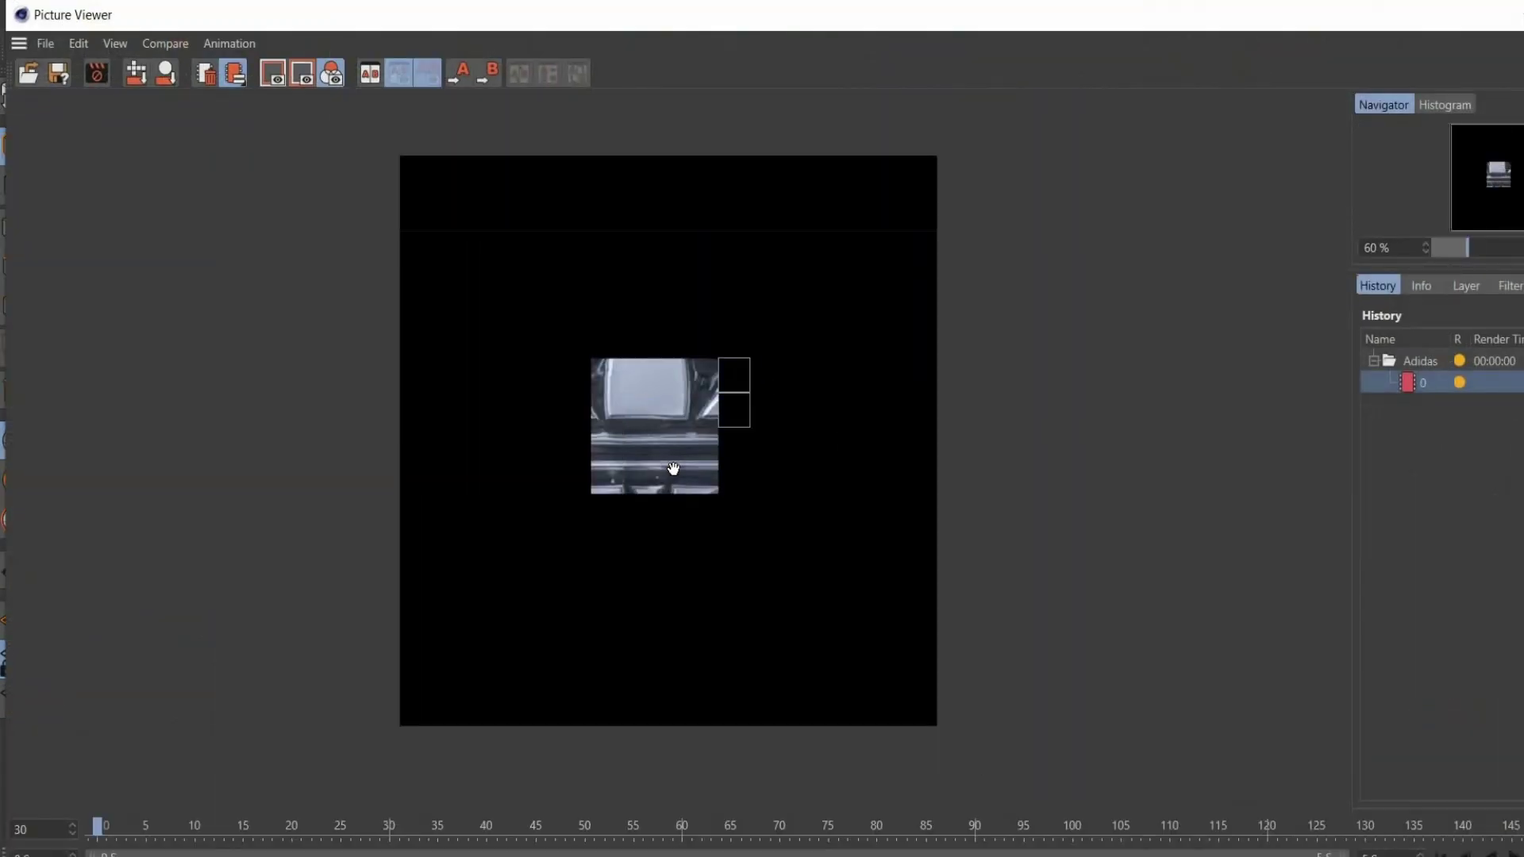